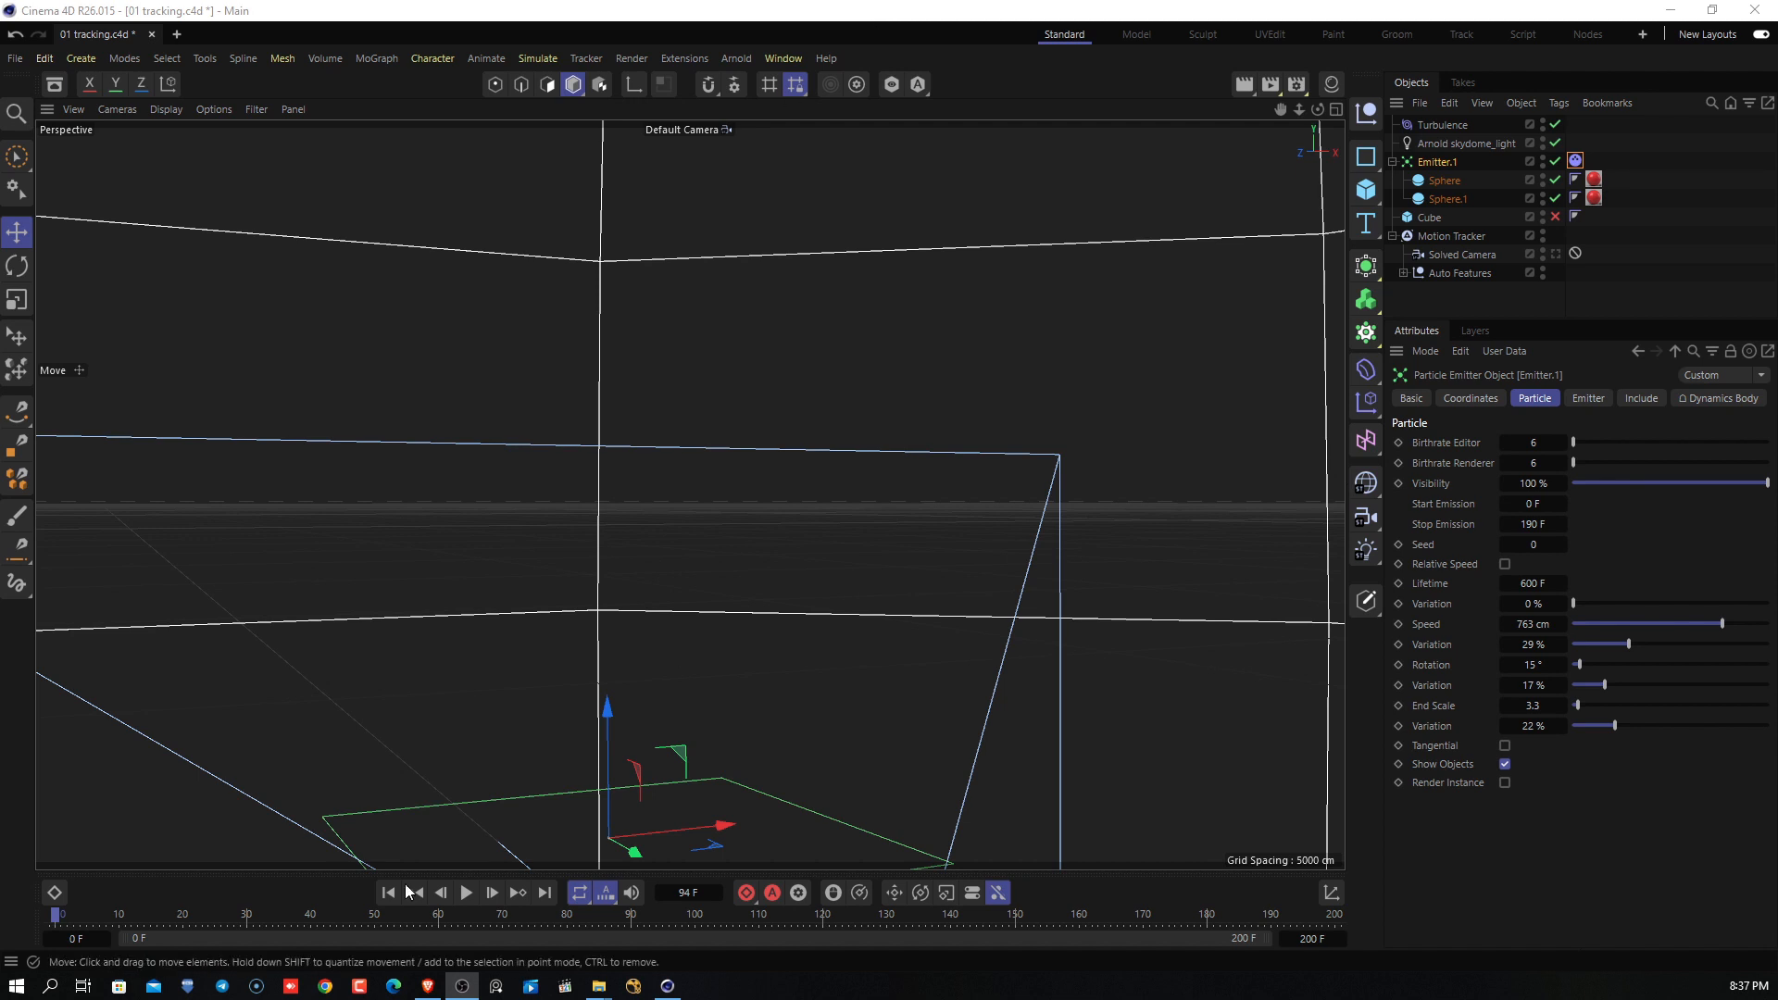
Play the emitter animation to frame 116 and examine the rising spheres.
click(465, 897)
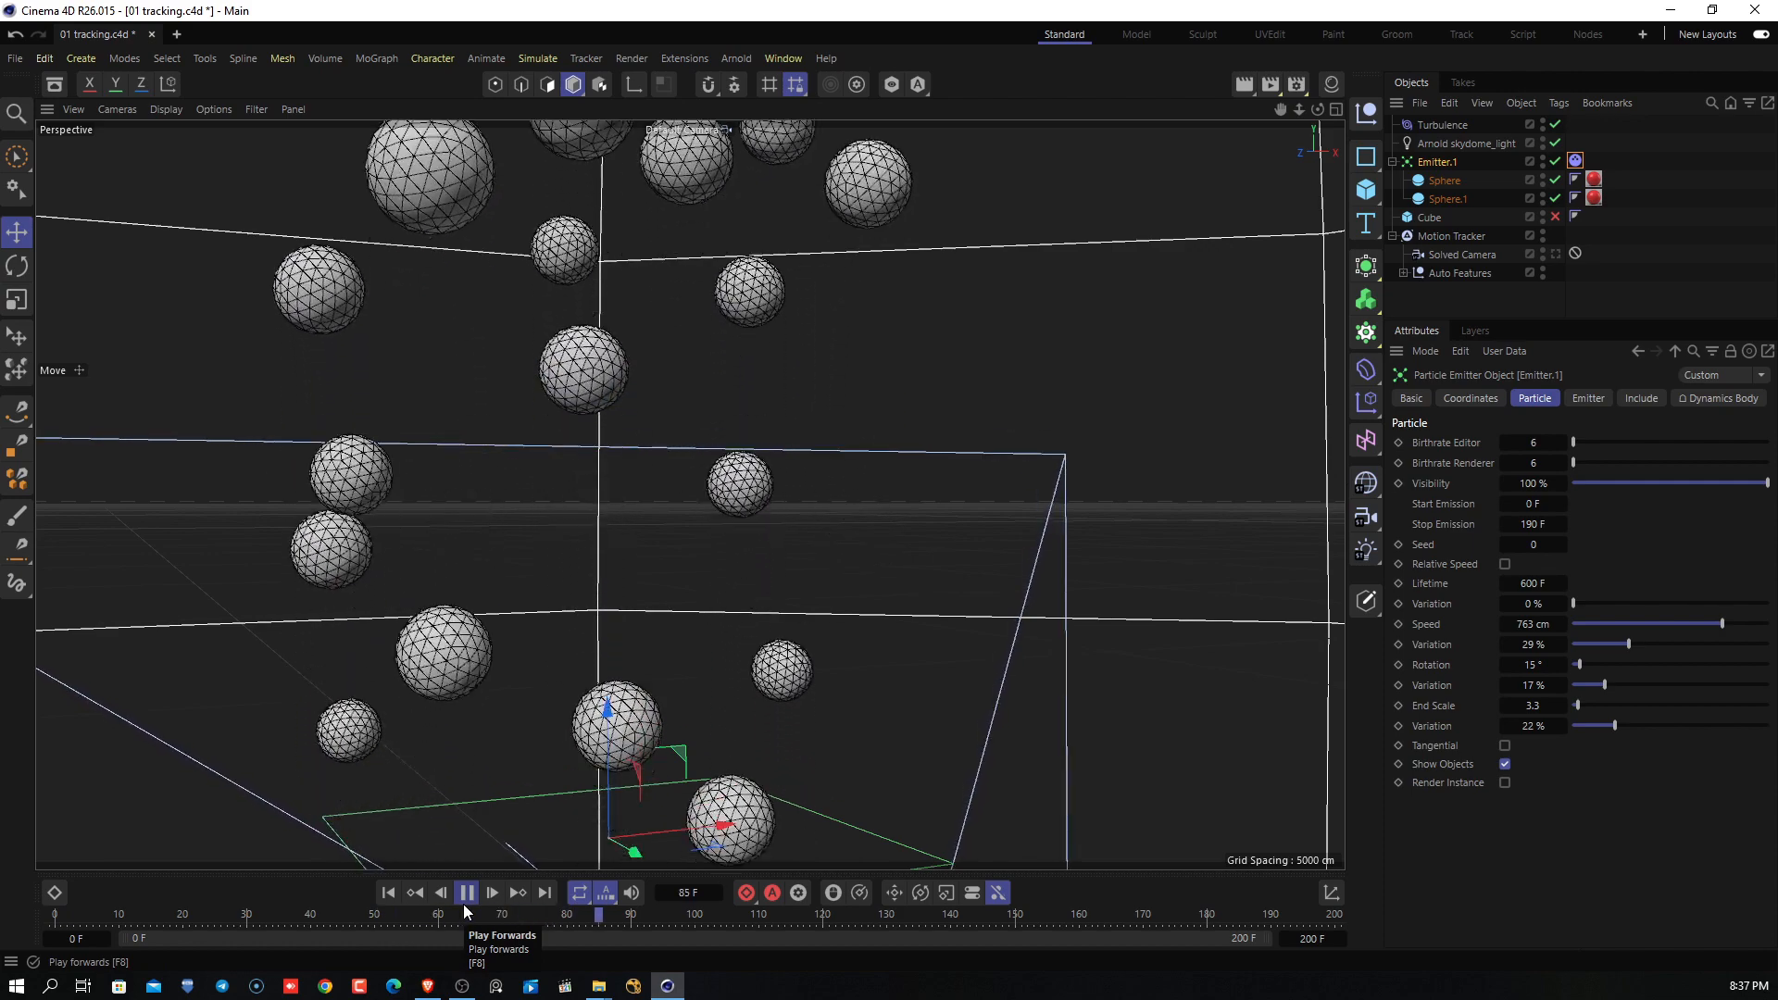
click(464, 903)
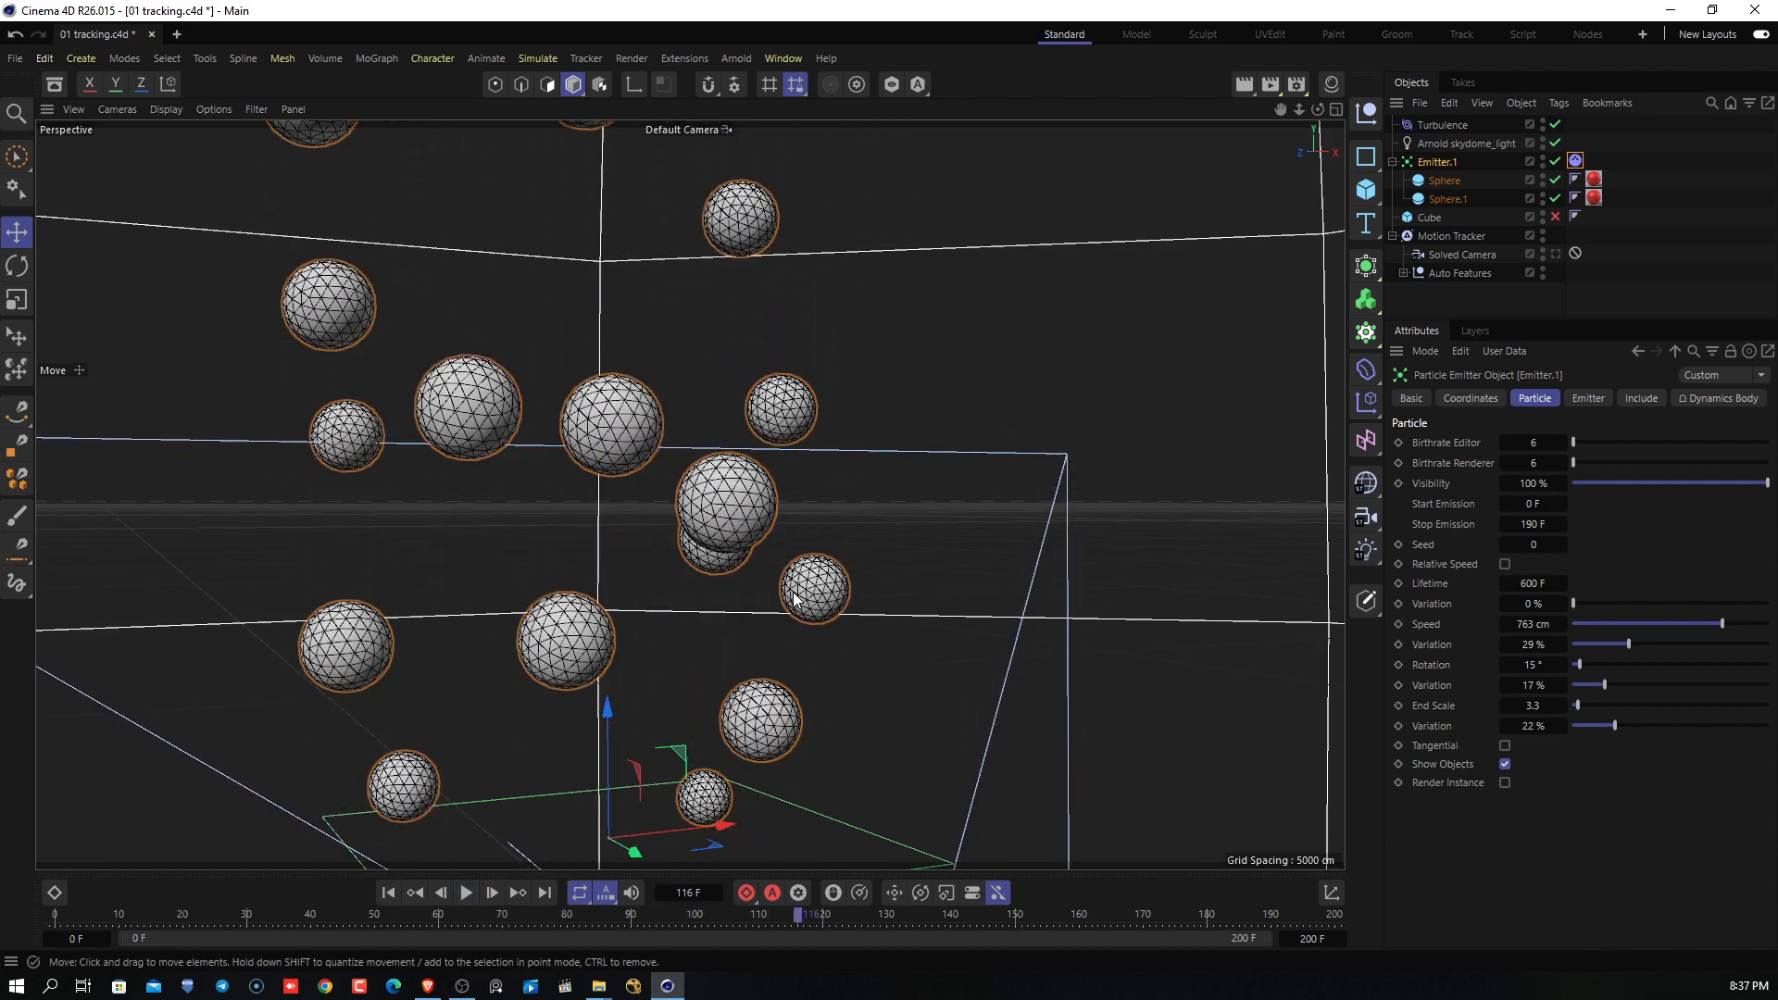
alt+drag(871, 600, 1006, 646)
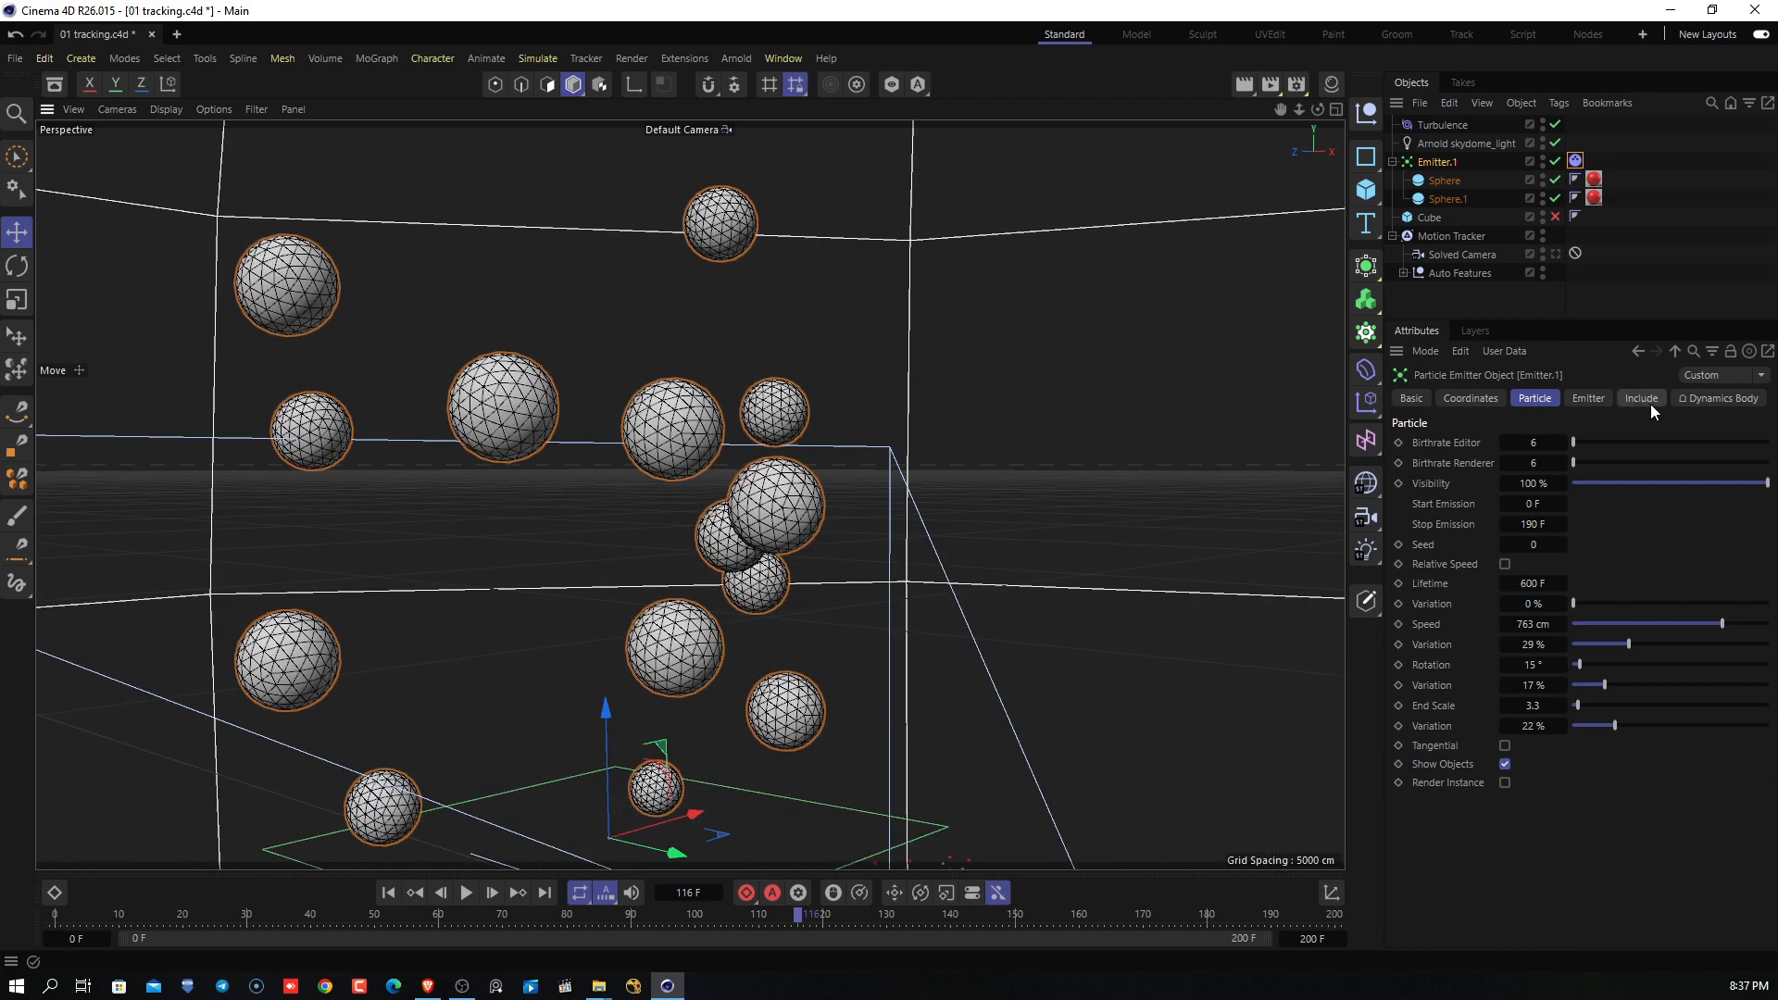
Set the emitter's Birthrate Editor and Birthrate Renderer to 8.
click(1563, 443)
click(1563, 443)
click(1566, 463)
click(1565, 463)
Play the emission repeatedly from the first frame and examine the sphere density and spacing from several angles.
click(388, 893)
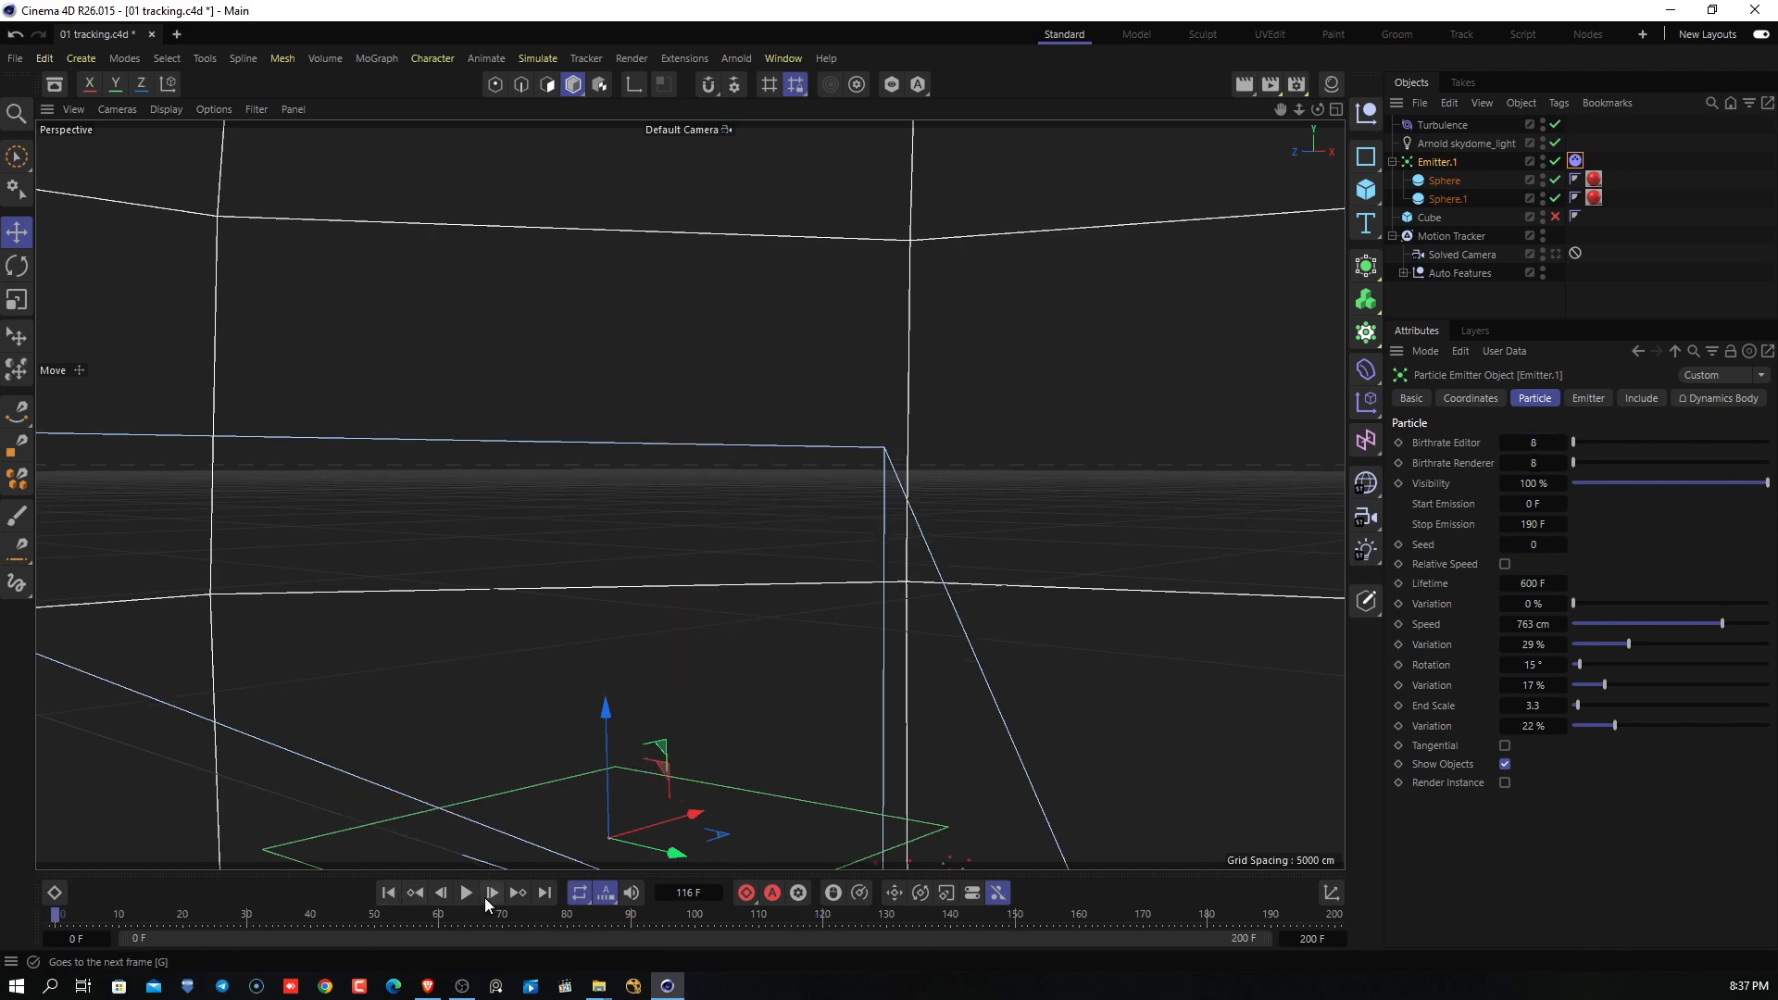
click(467, 895)
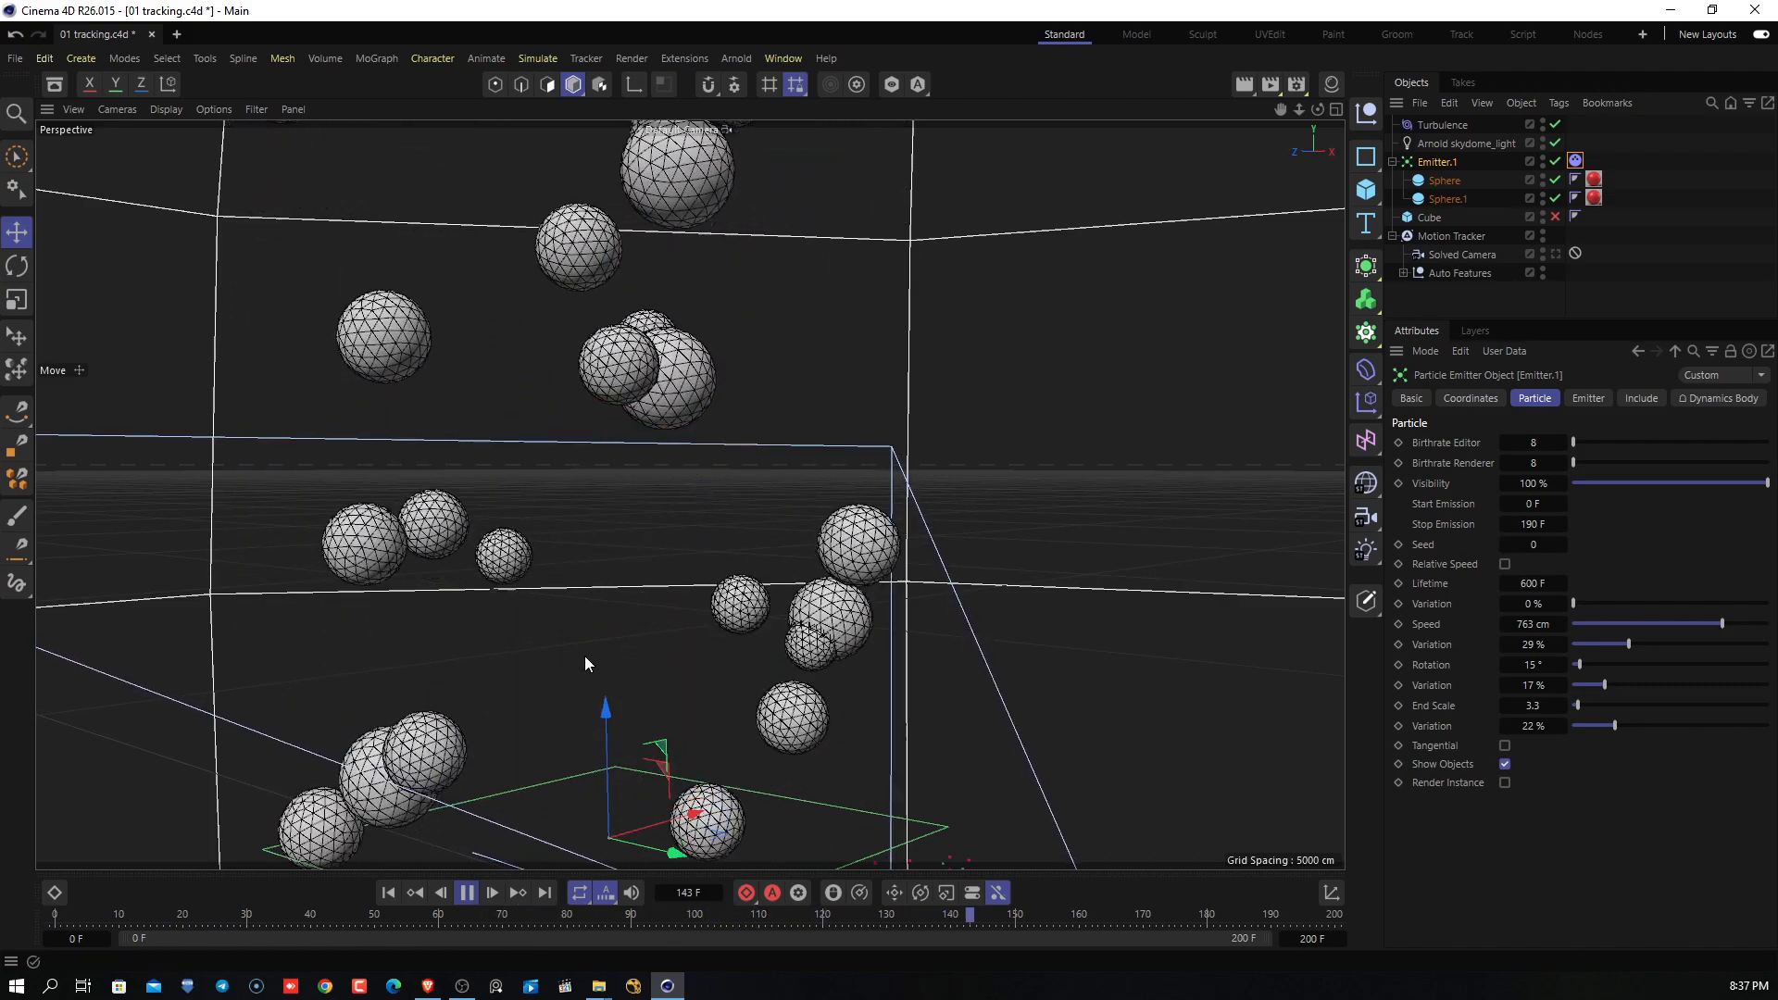
click(467, 892)
alt+drag(560, 614, 491, 656)
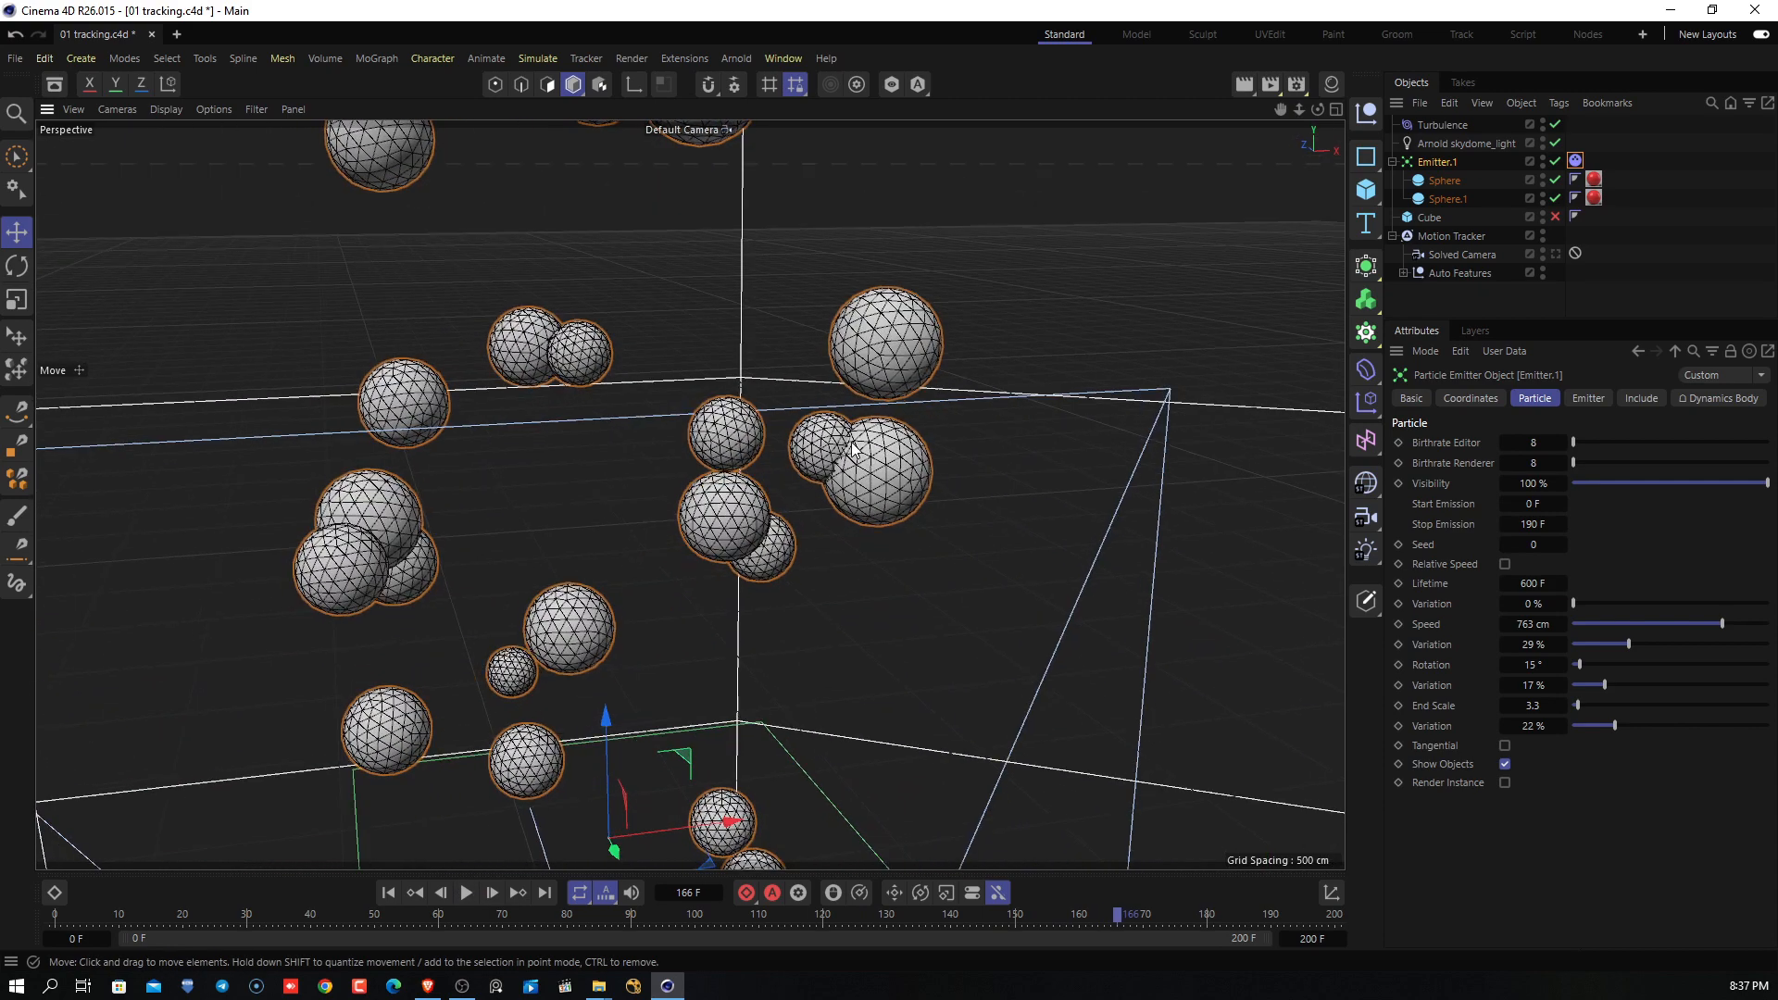
alt+drag(602, 431, 625, 514)
alt+drag(815, 572, 747, 531)
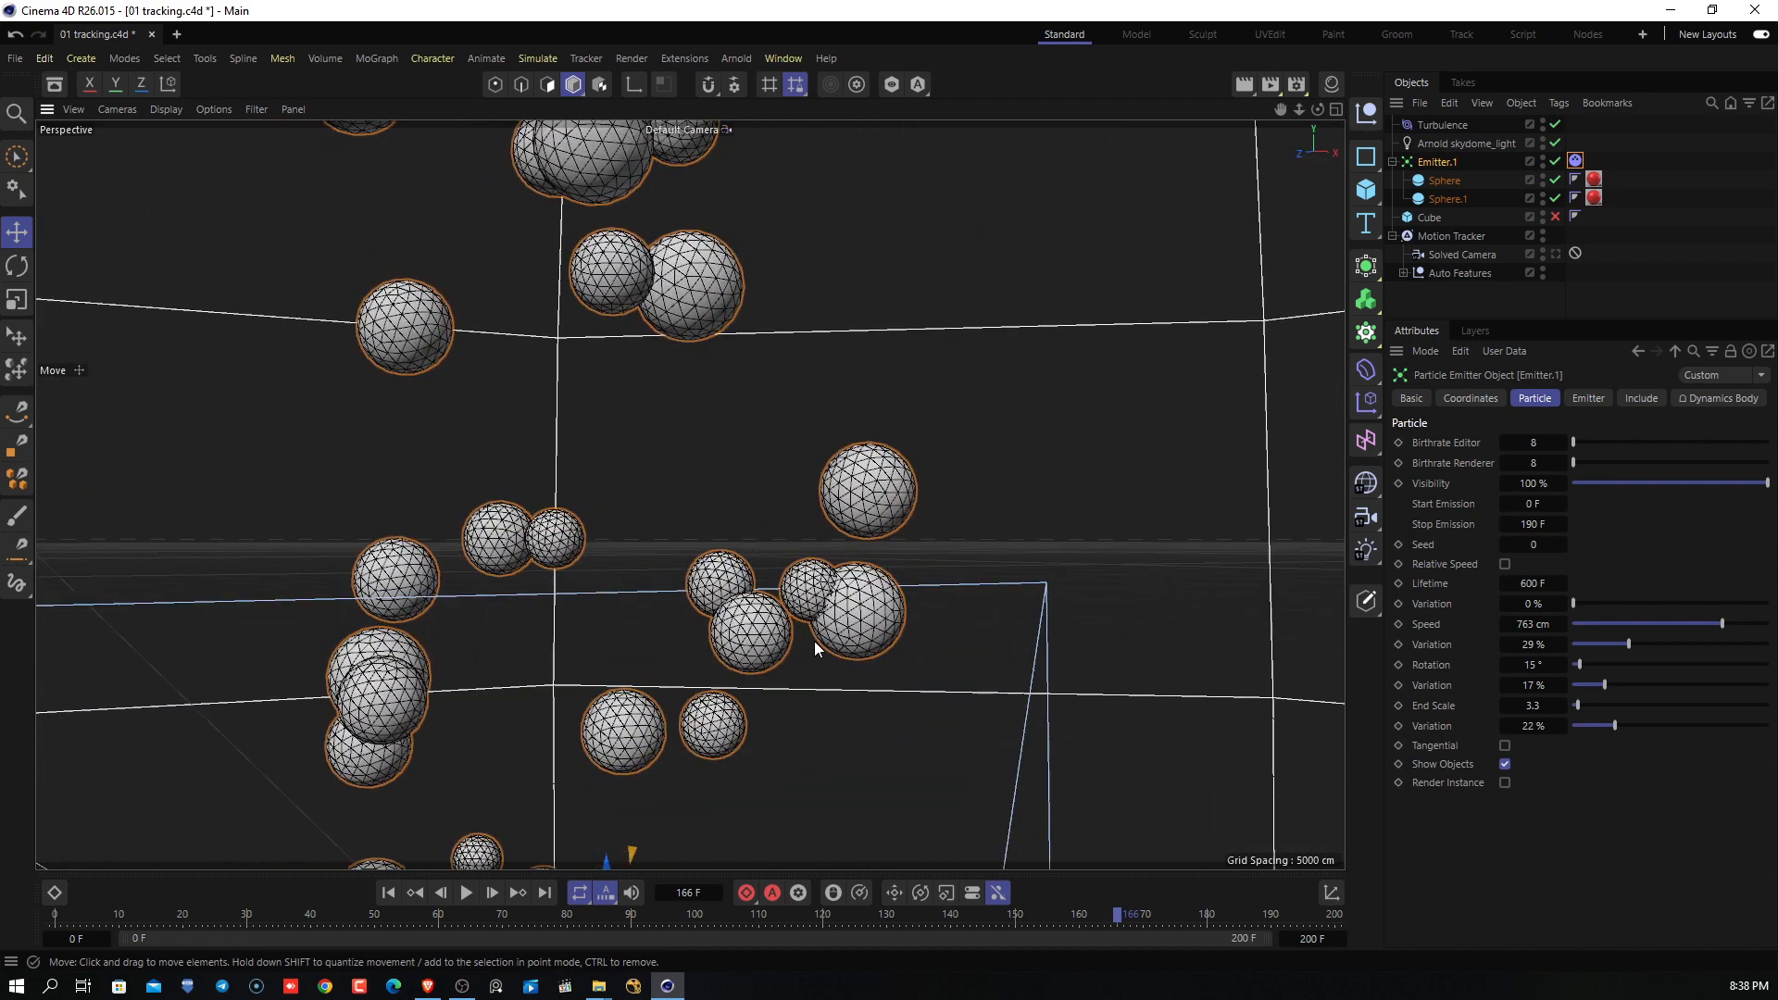
alt+middle_drag(814, 643, 812, 529)
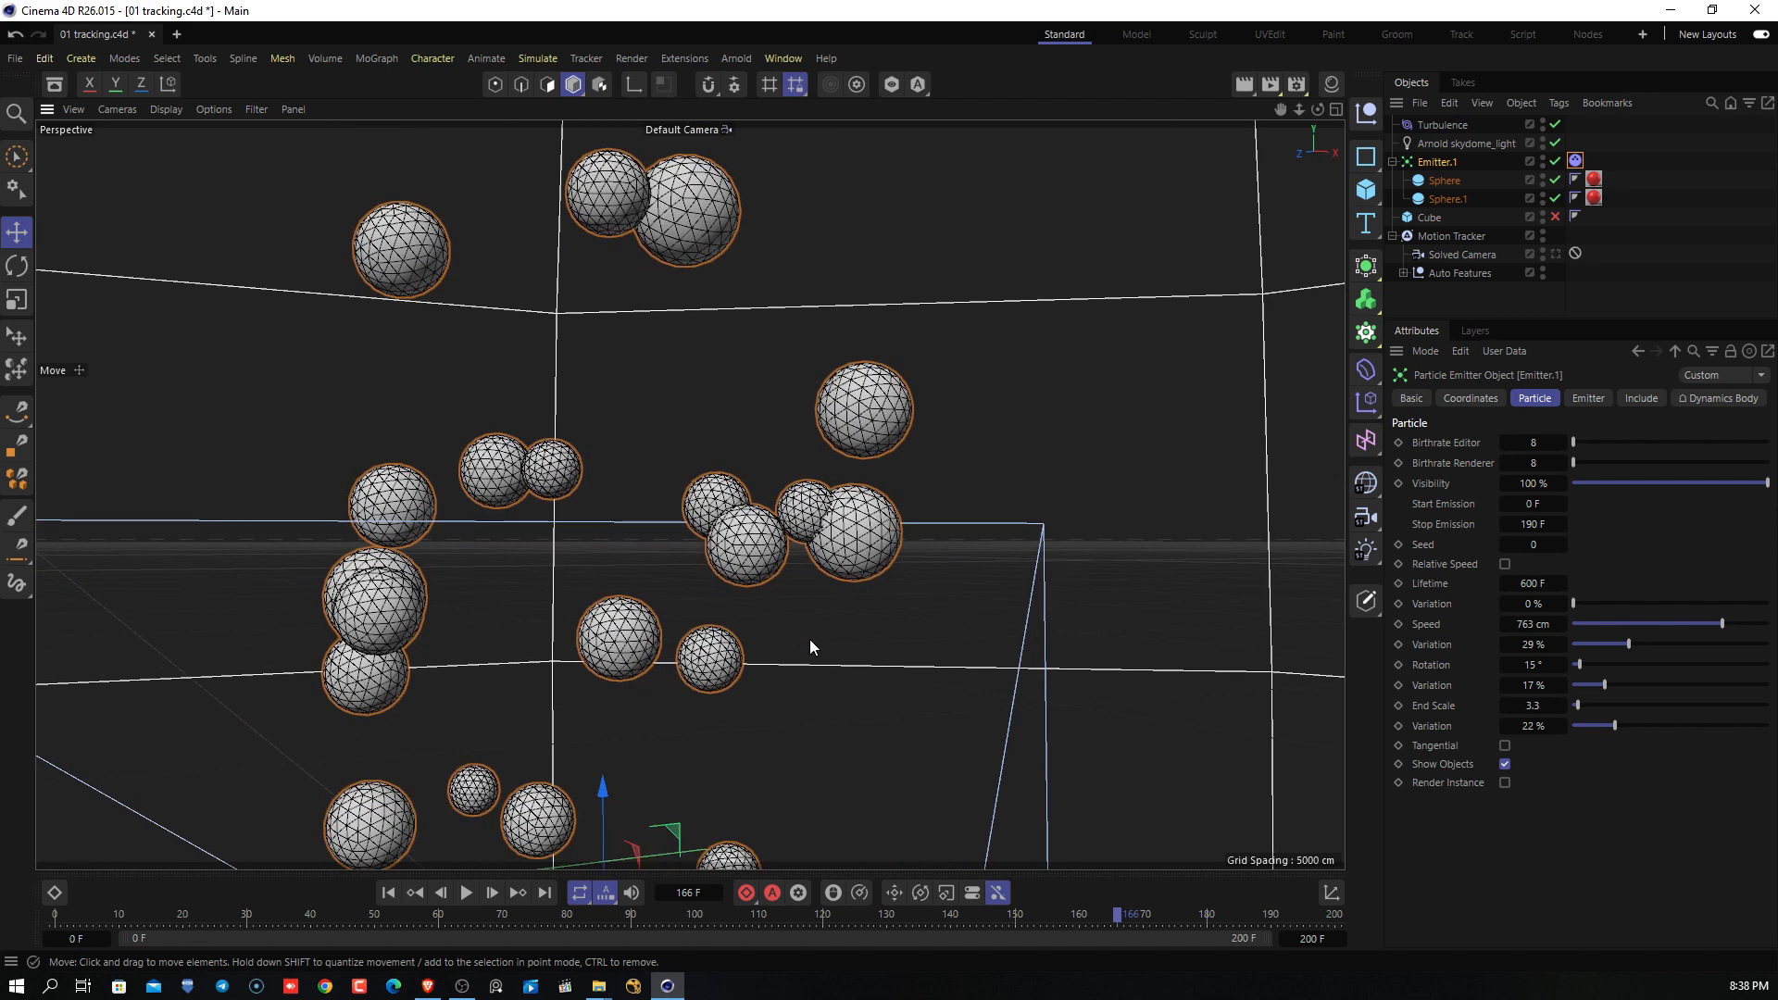
click(390, 893)
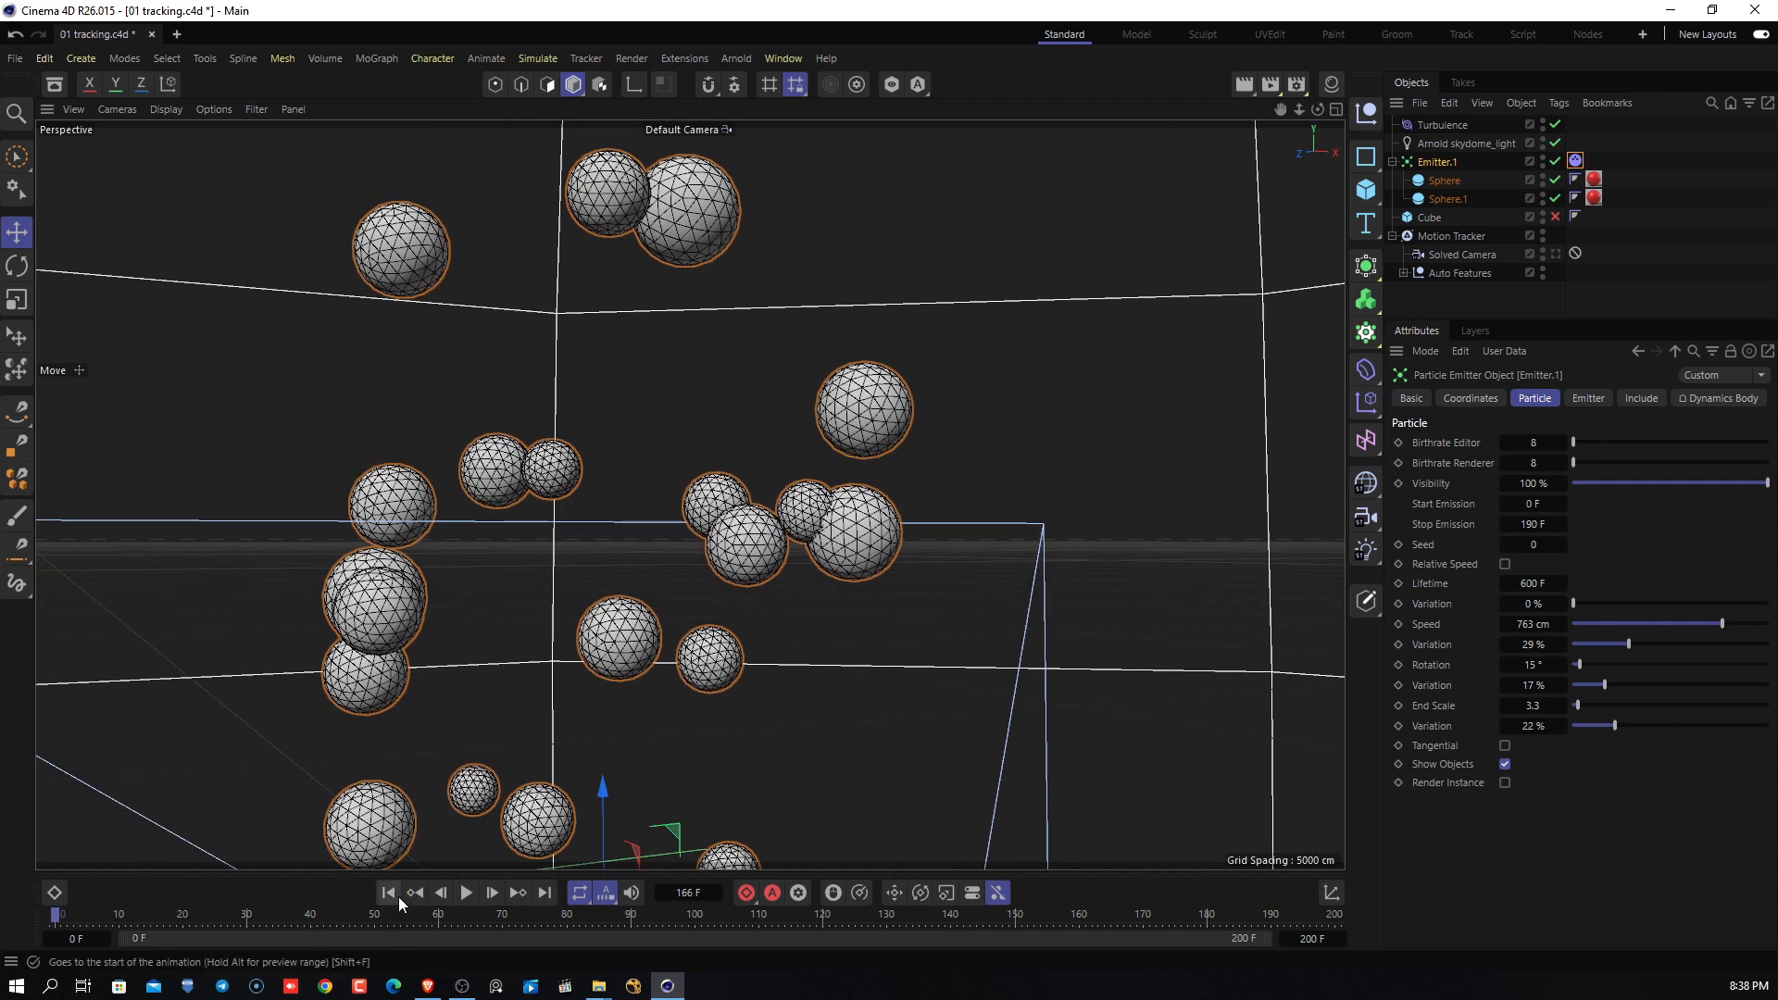
click(469, 894)
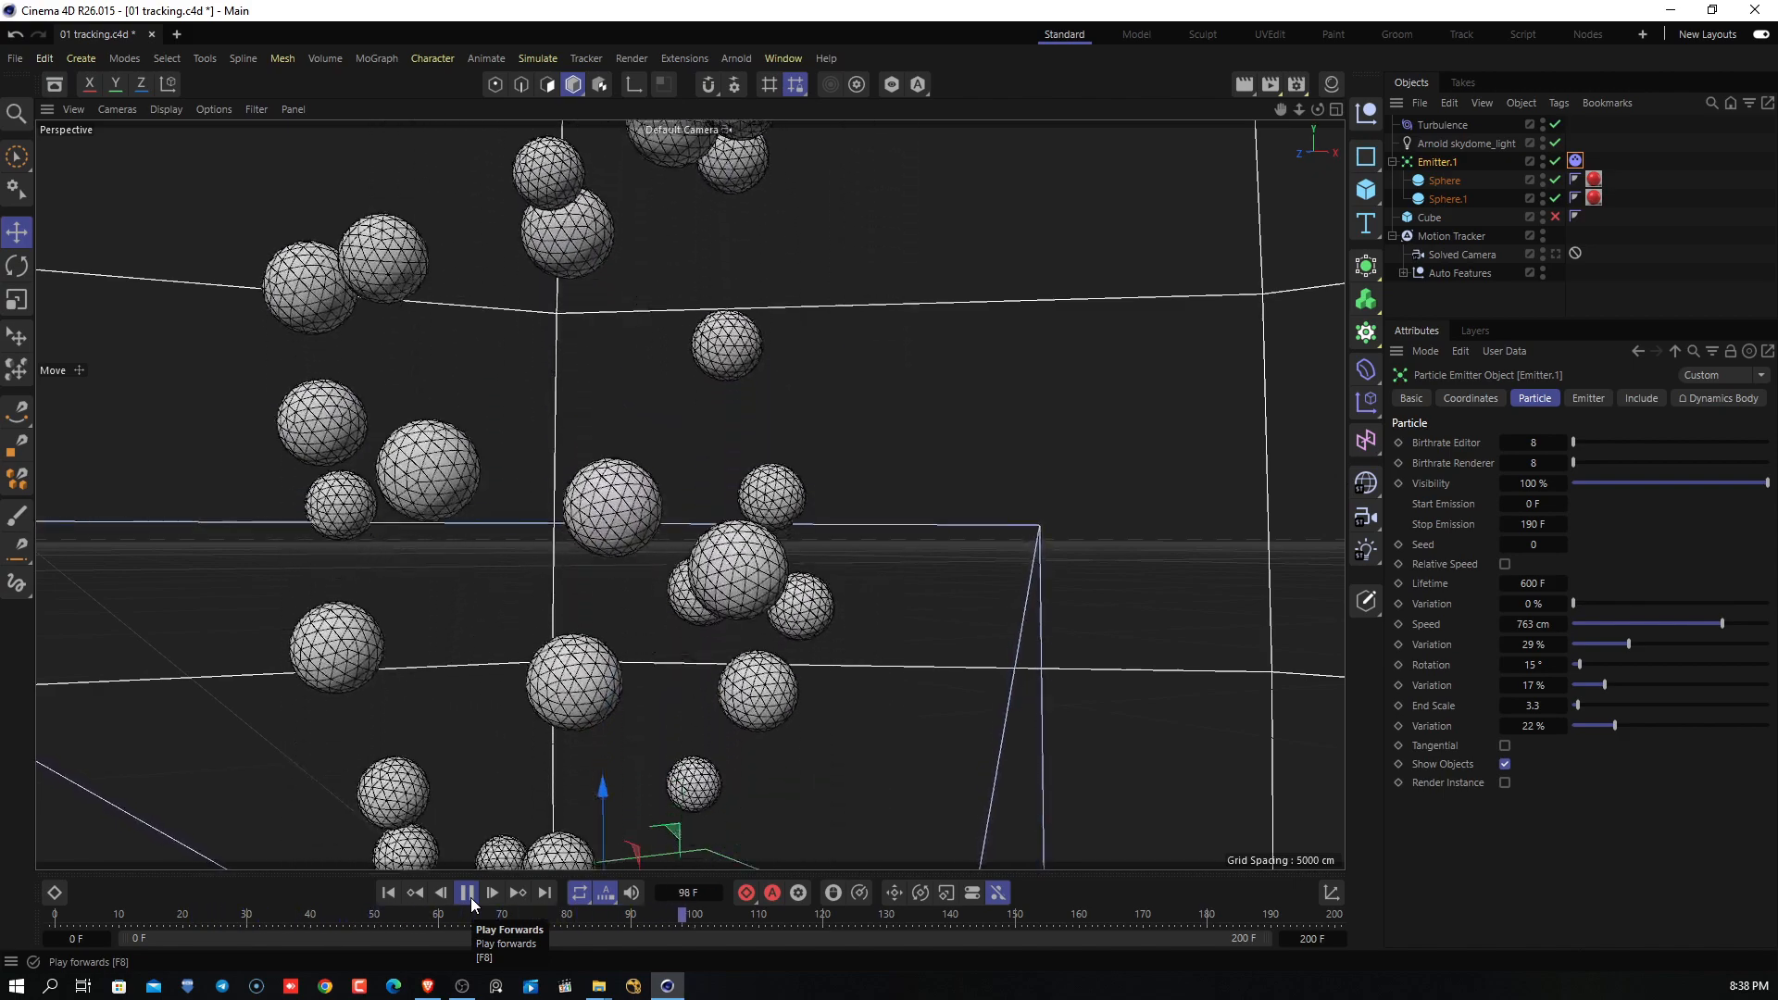
click(469, 894)
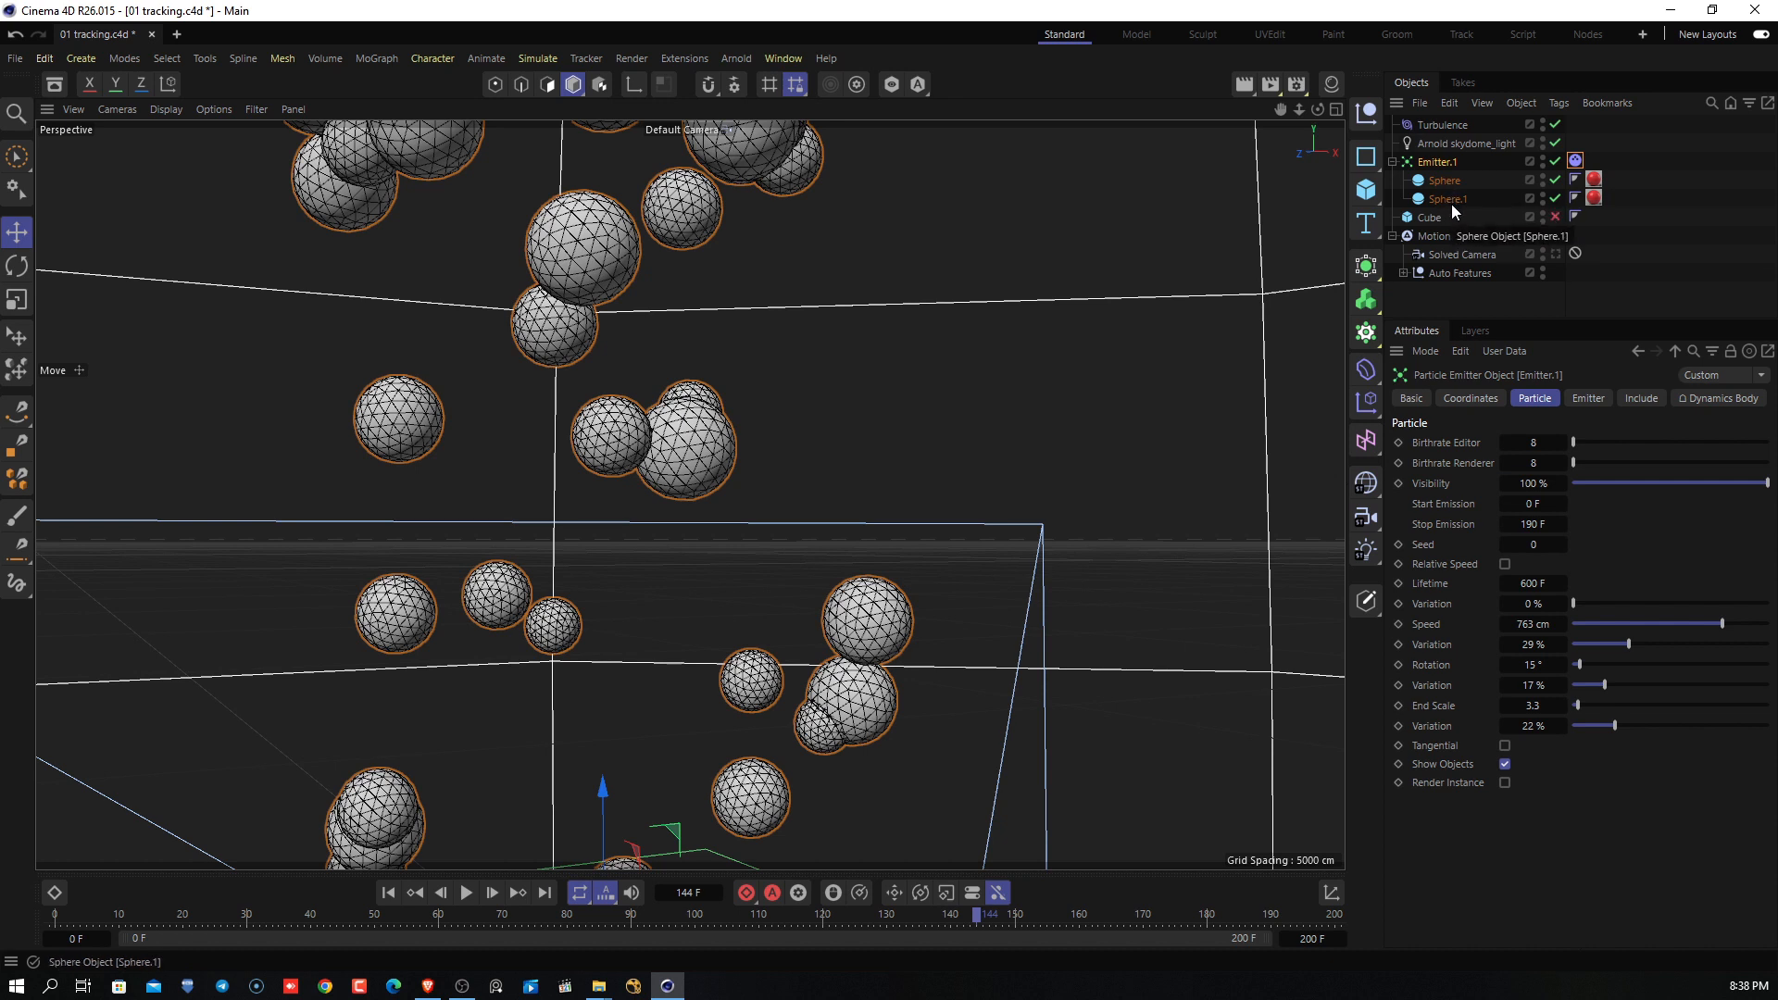
Check the radius settings of both spheres under the emitter.
click(1441, 178)
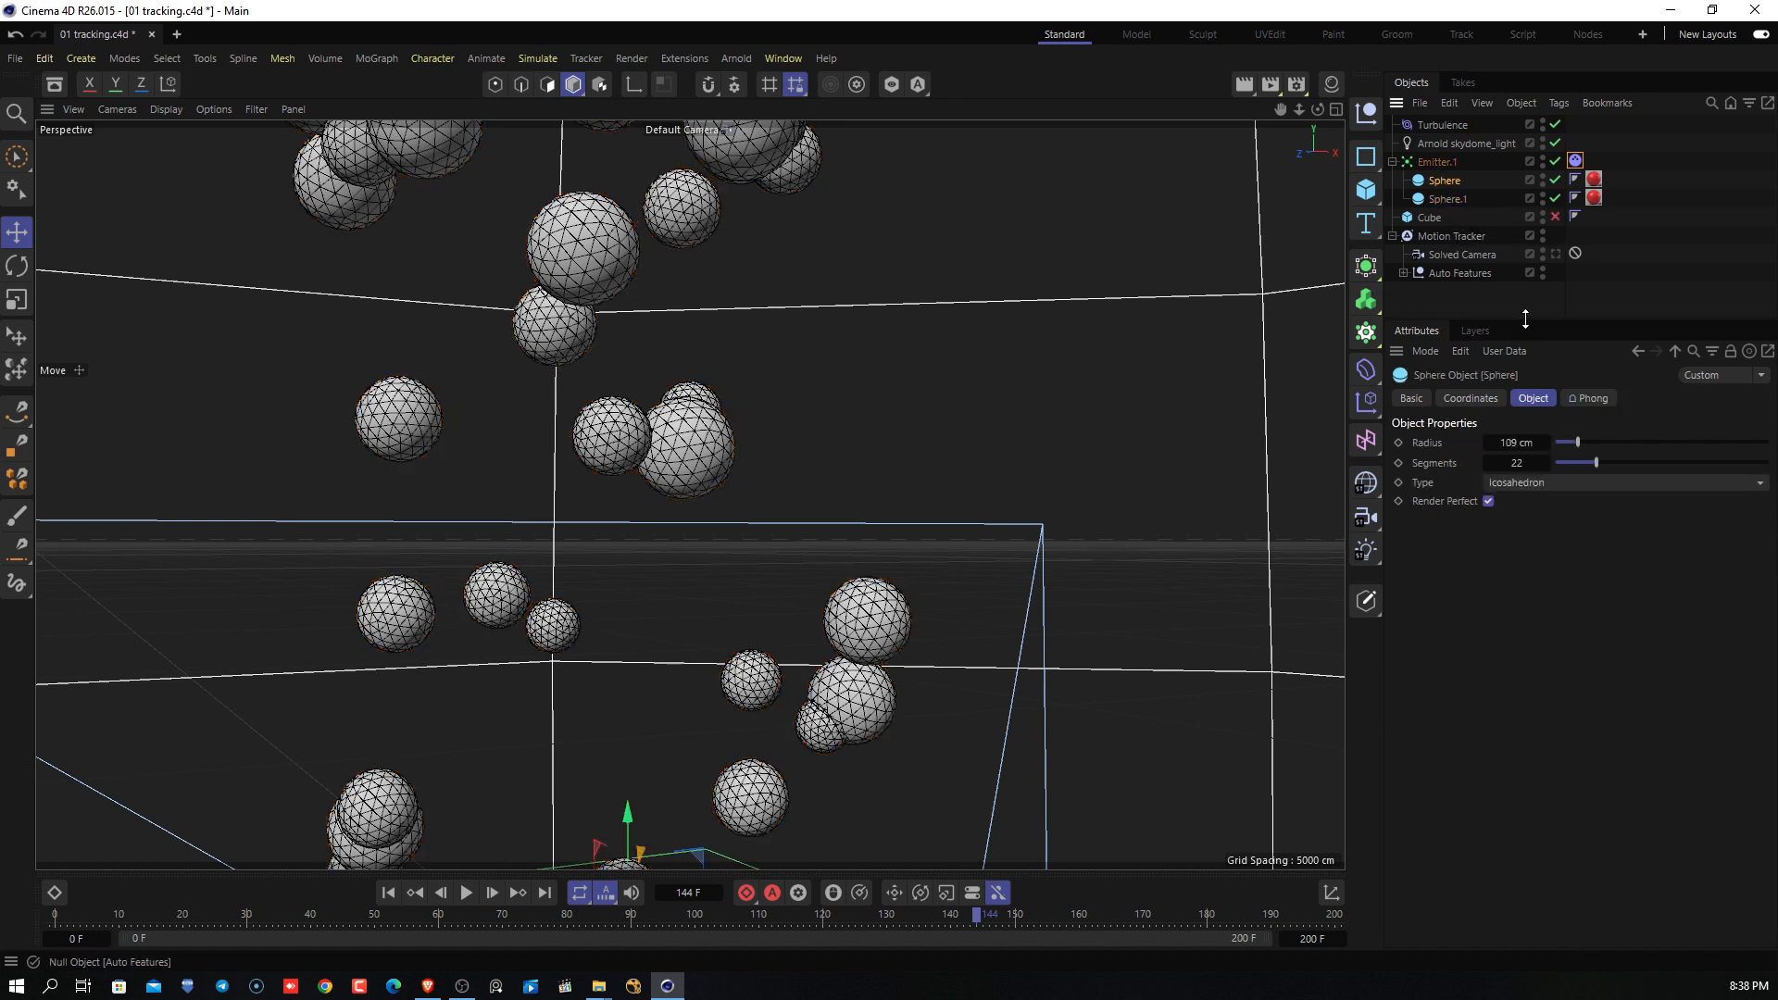
double_click(1516, 443)
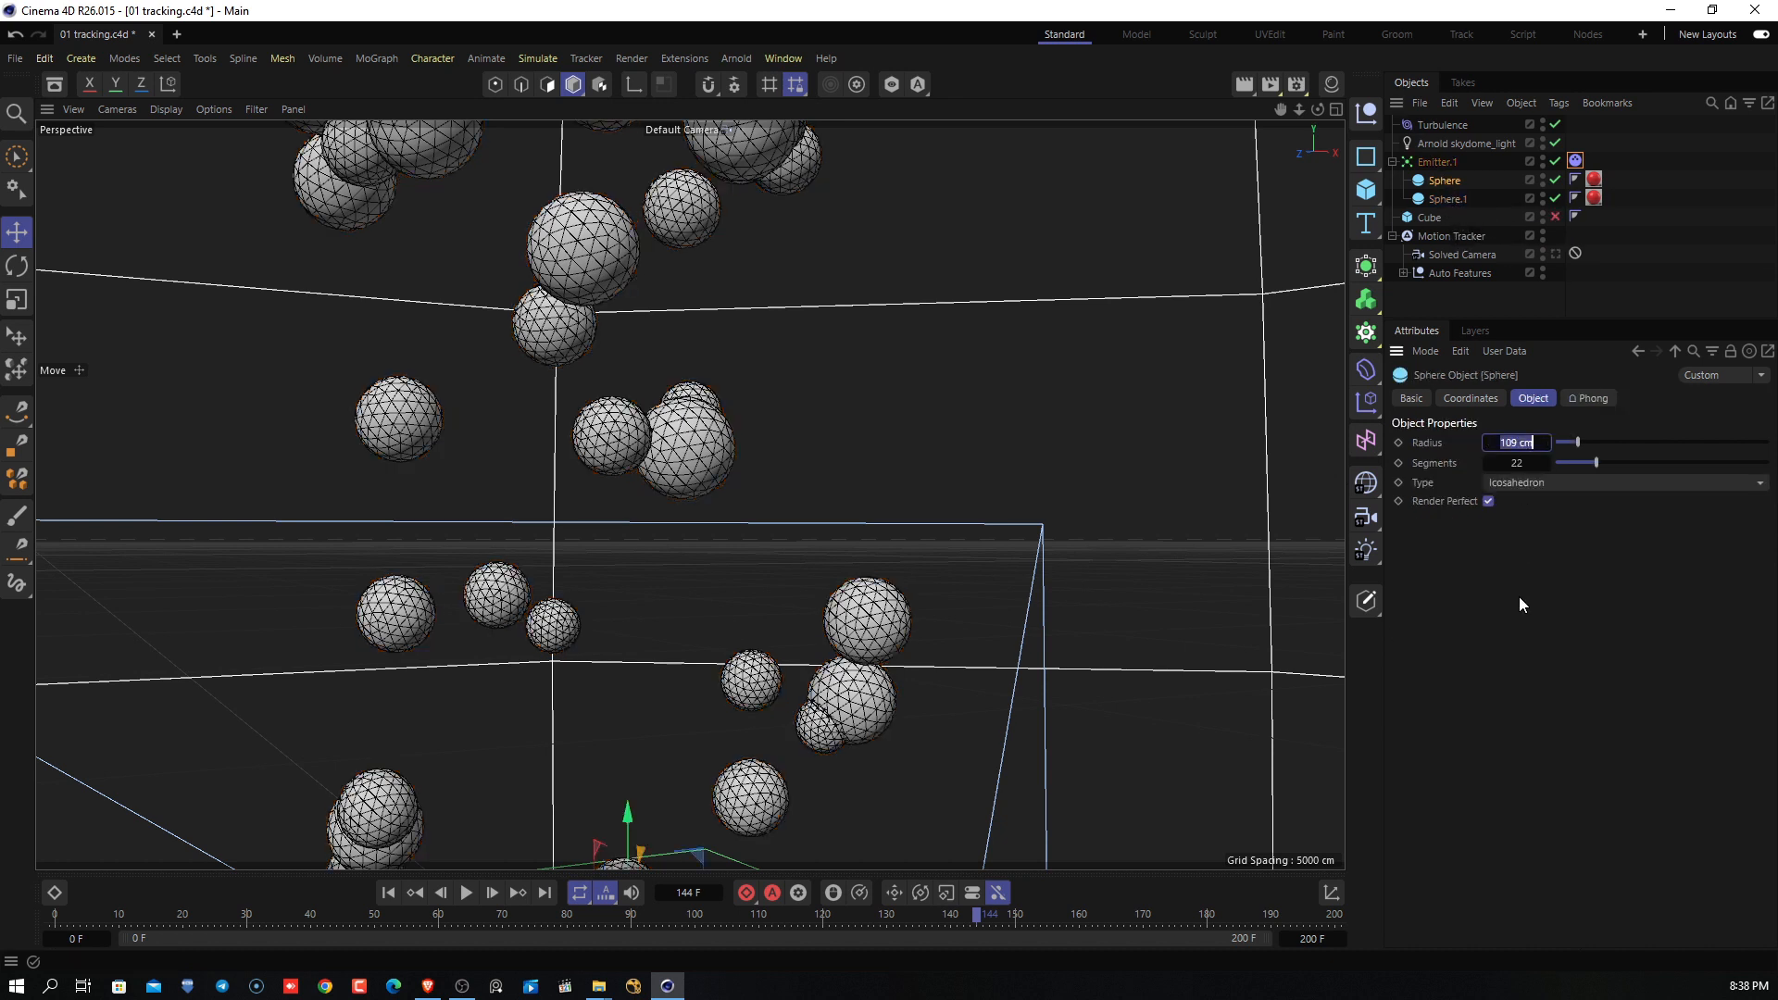
click(1459, 199)
mouse_move(1571, 442)
mouse_down()
mouse_move(1591, 445)
mouse_move(1576, 453)
mouse_up()
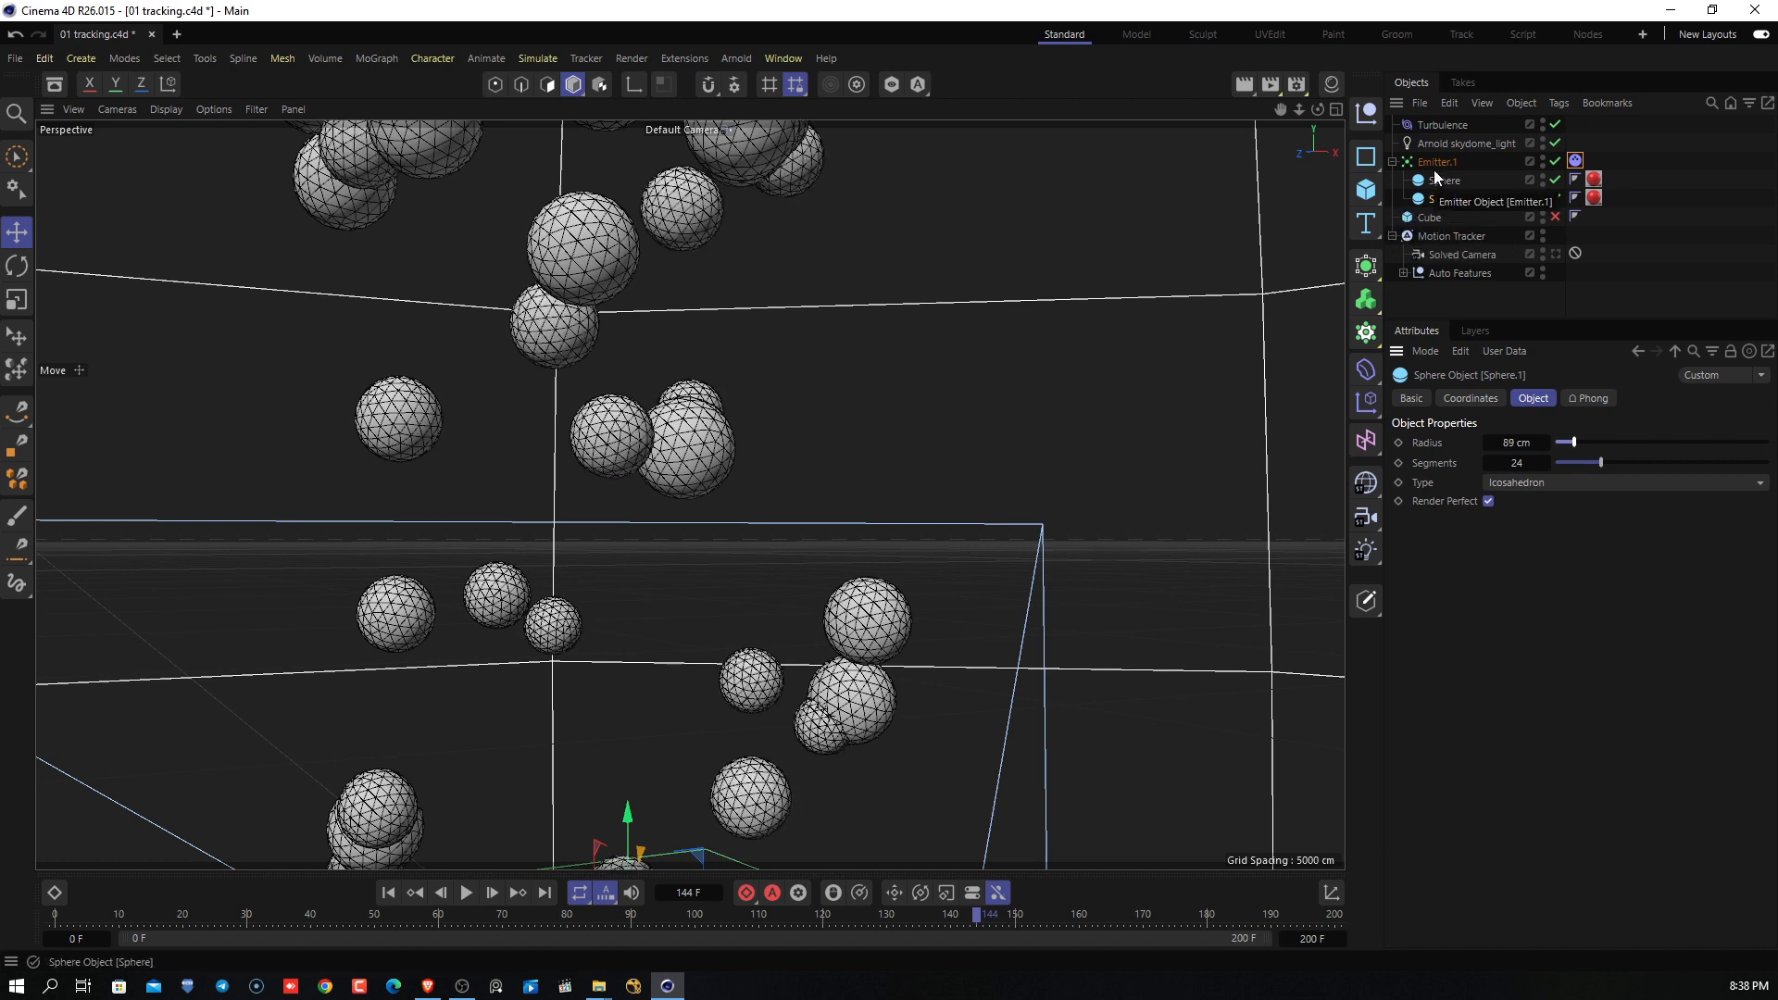
Set Soft Body to Made of Polygons/Lines in the emitter's Dynamics Body tag.
click(1576, 162)
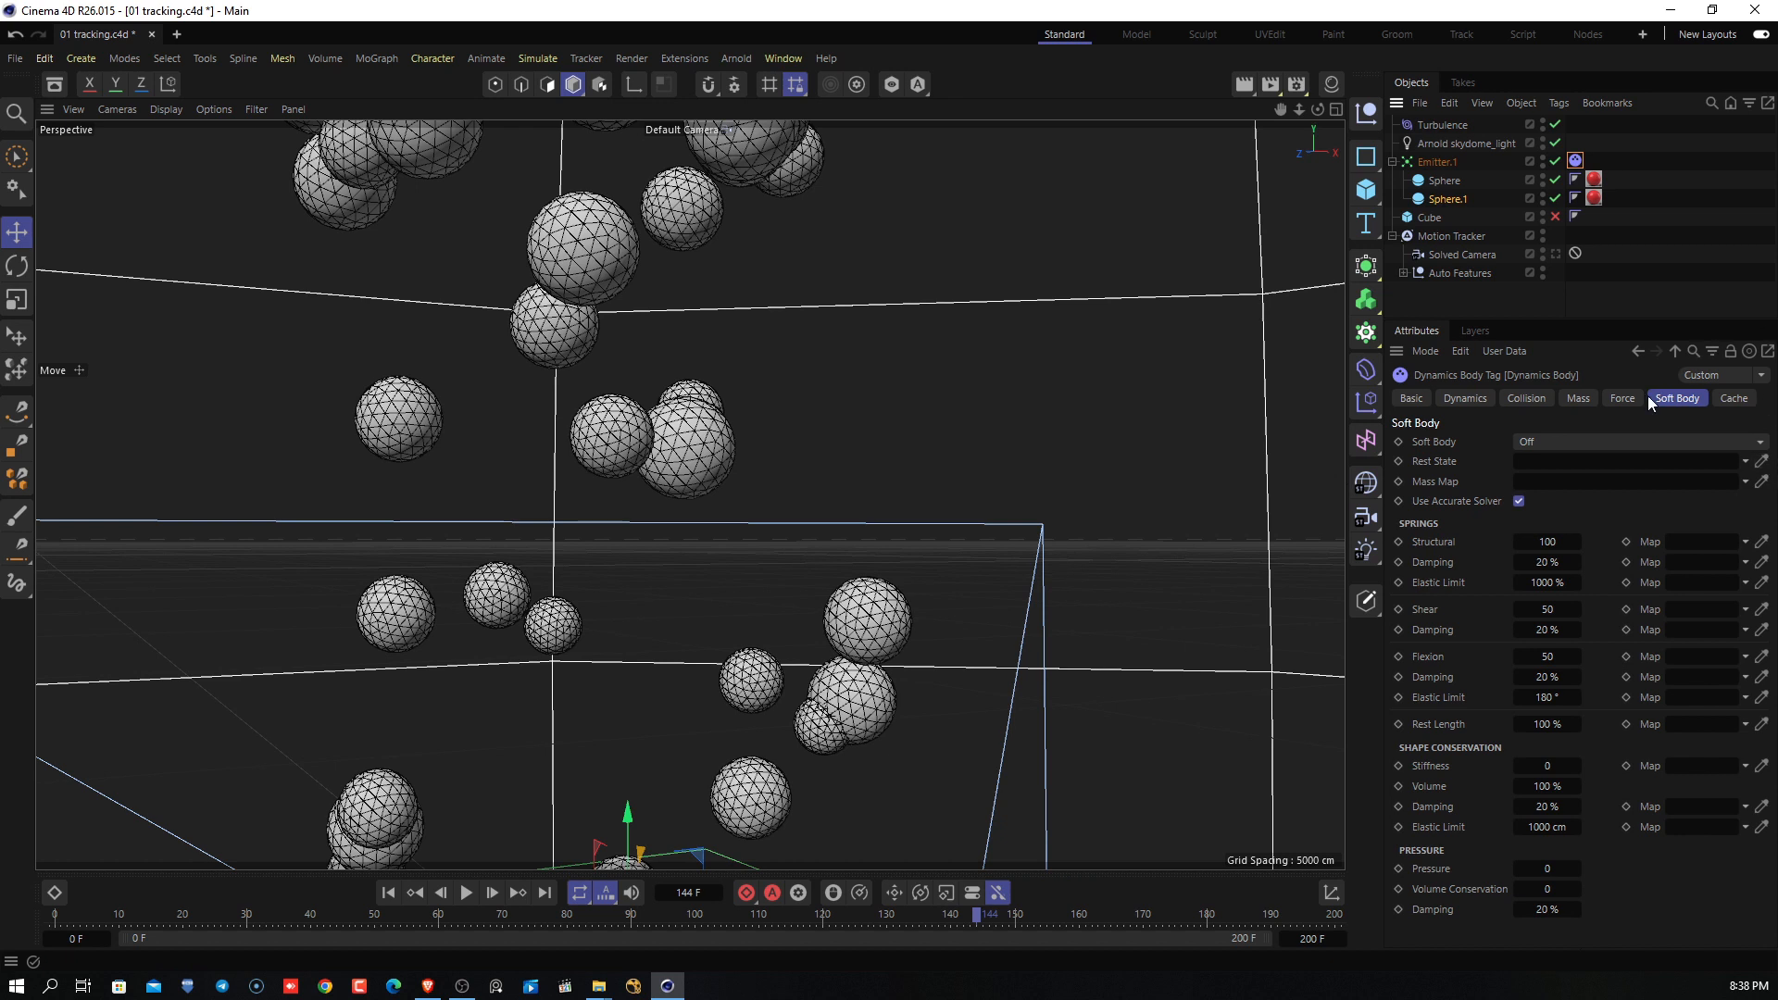
click(1622, 398)
click(1675, 400)
click(1525, 443)
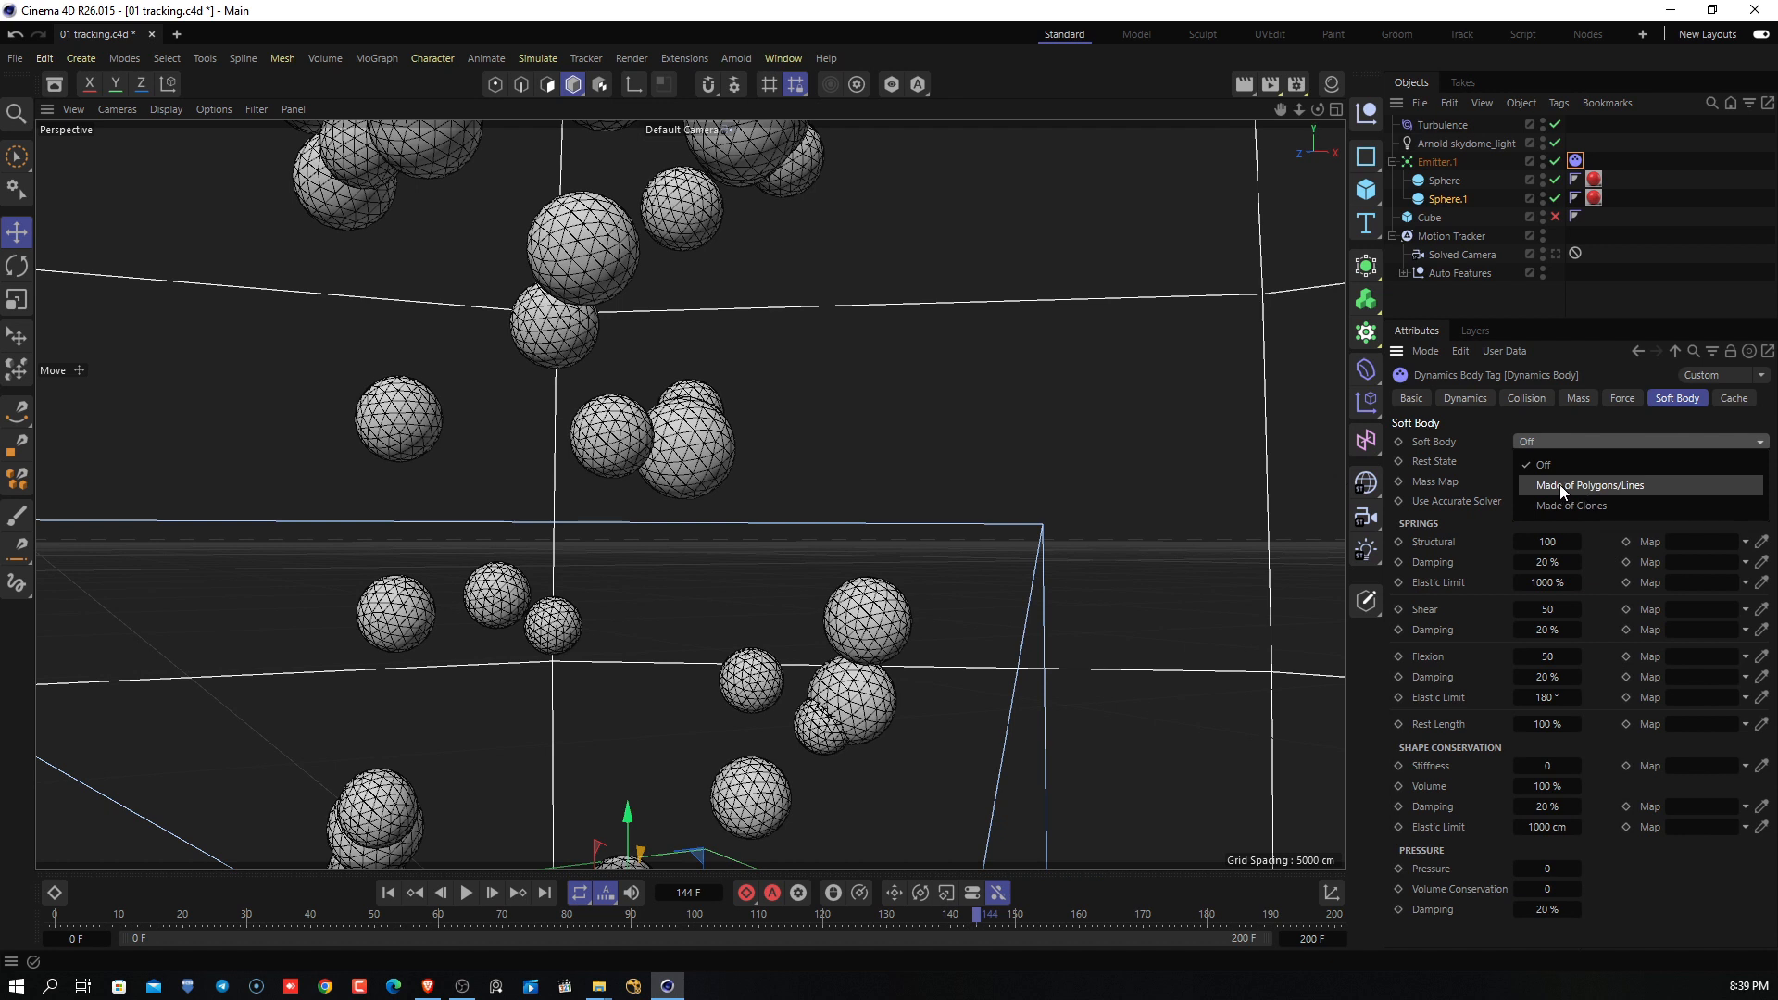
click(1660, 485)
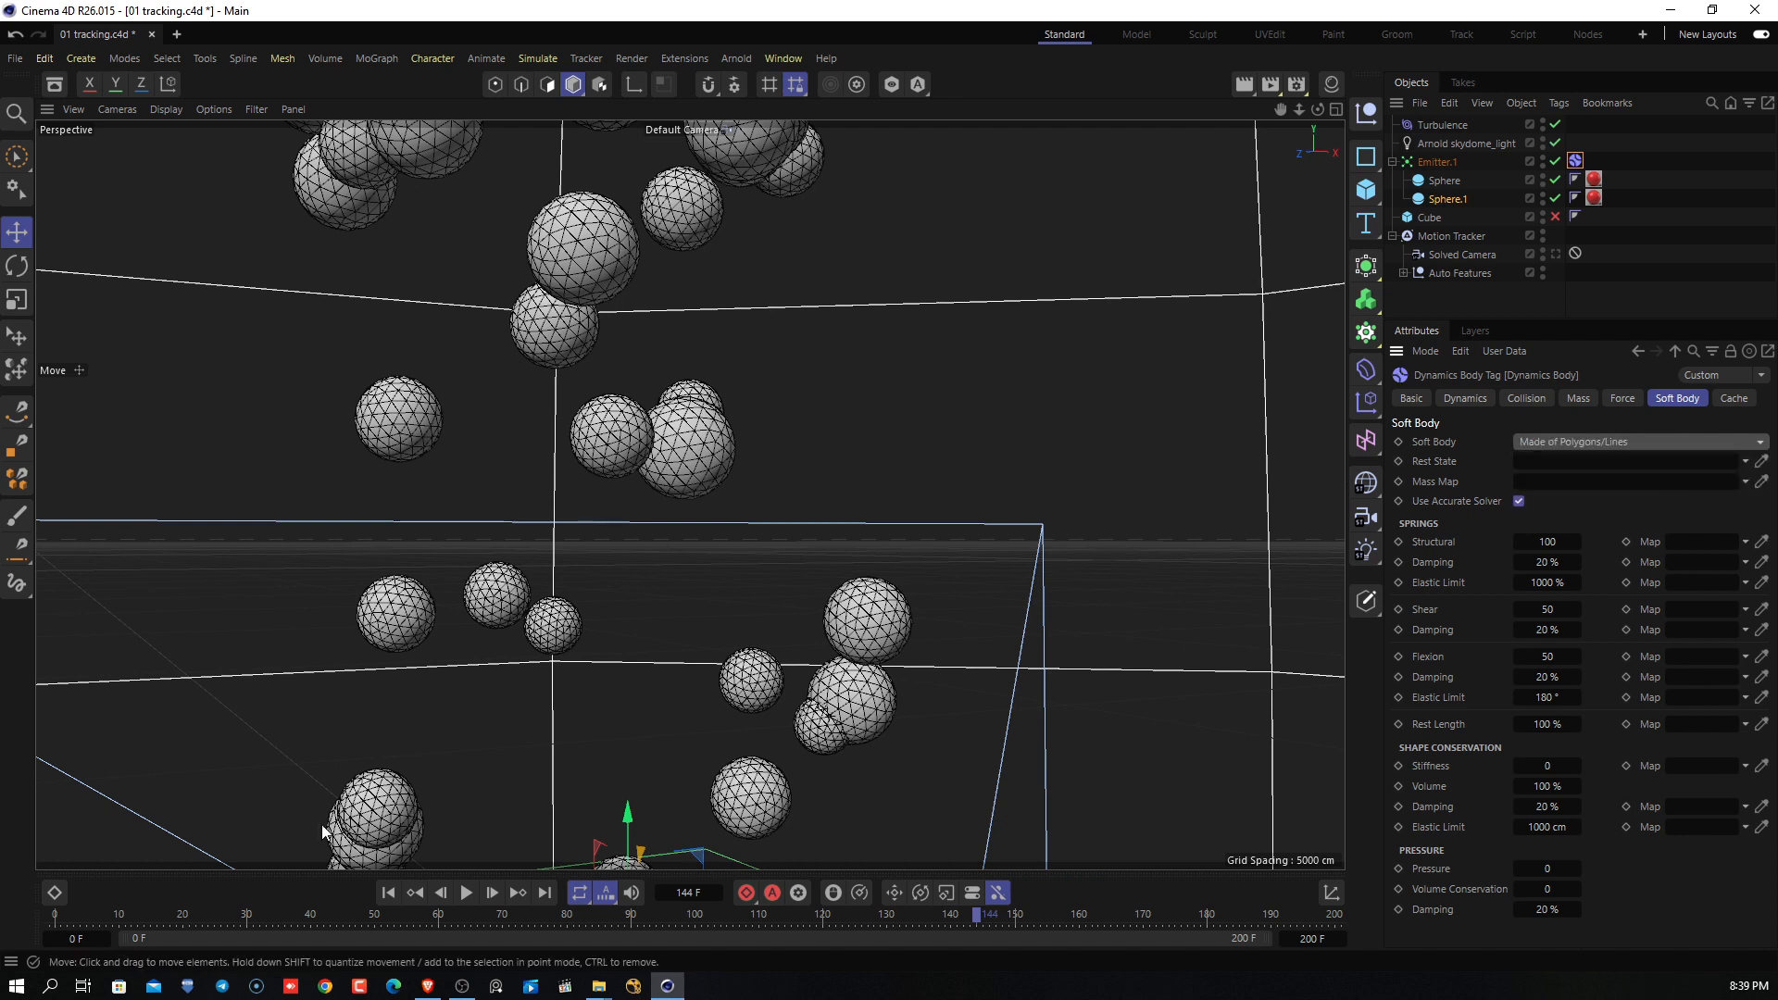
Play the soft-body simulation from the first frame and pause it at frame 75.
click(388, 892)
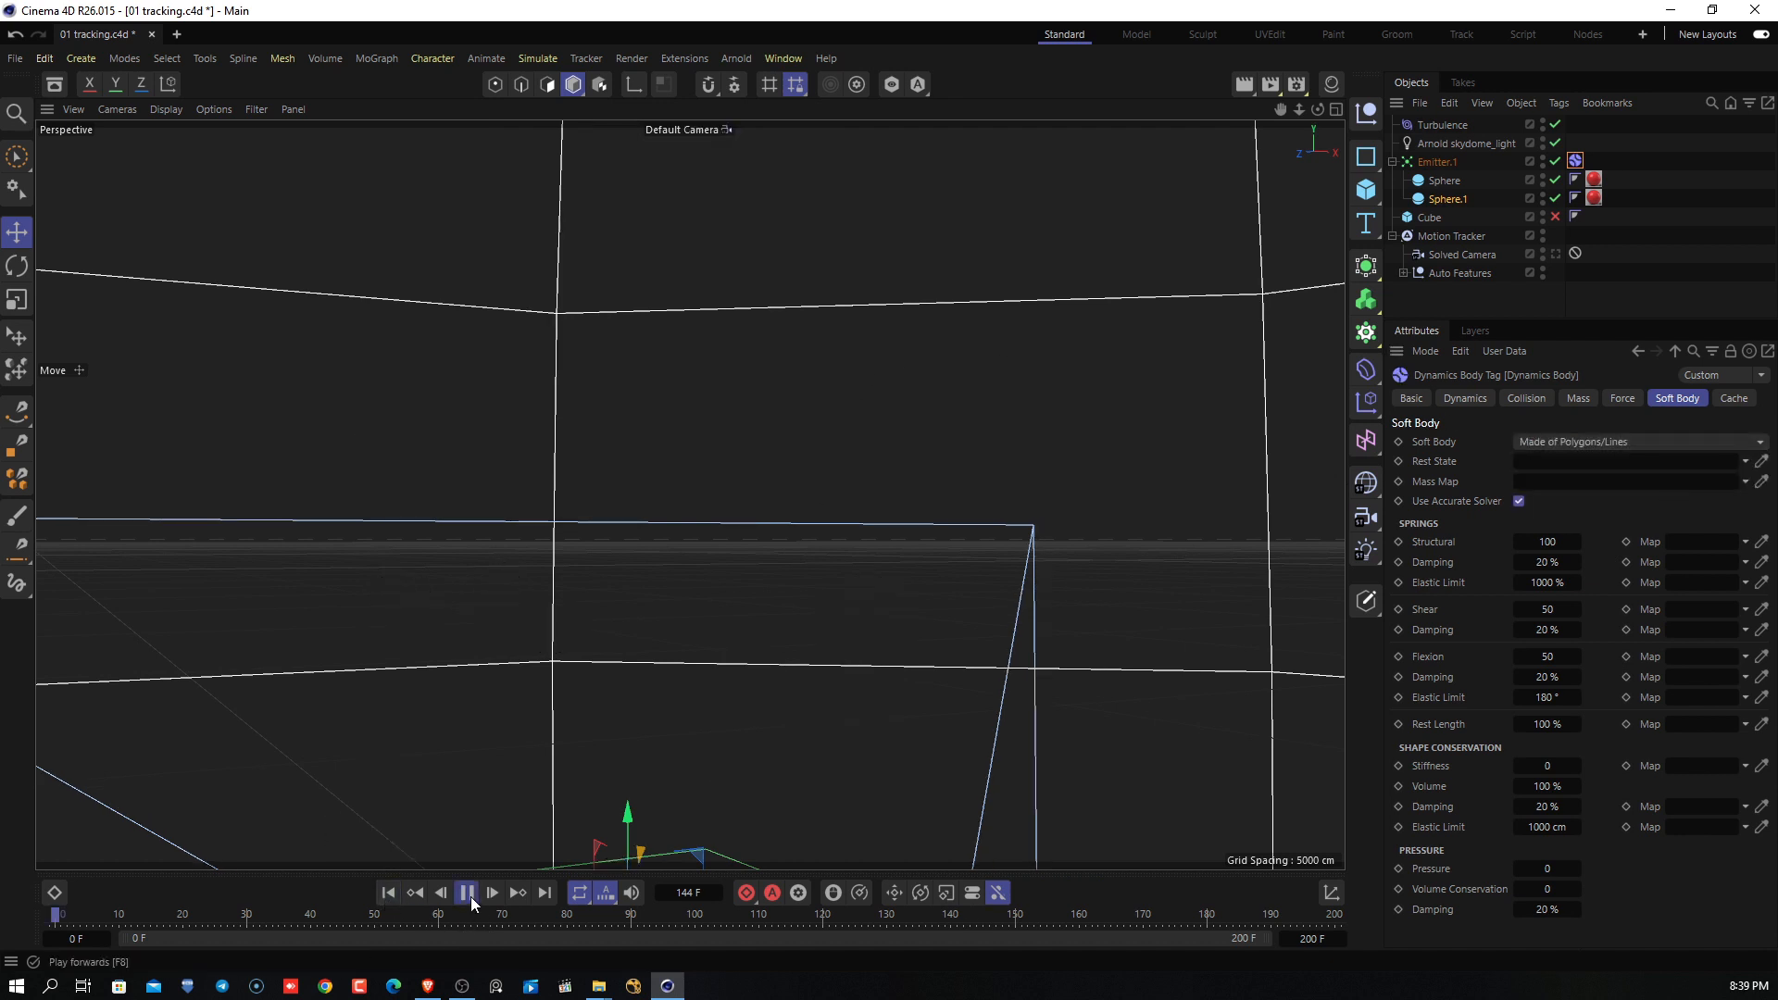
click(469, 896)
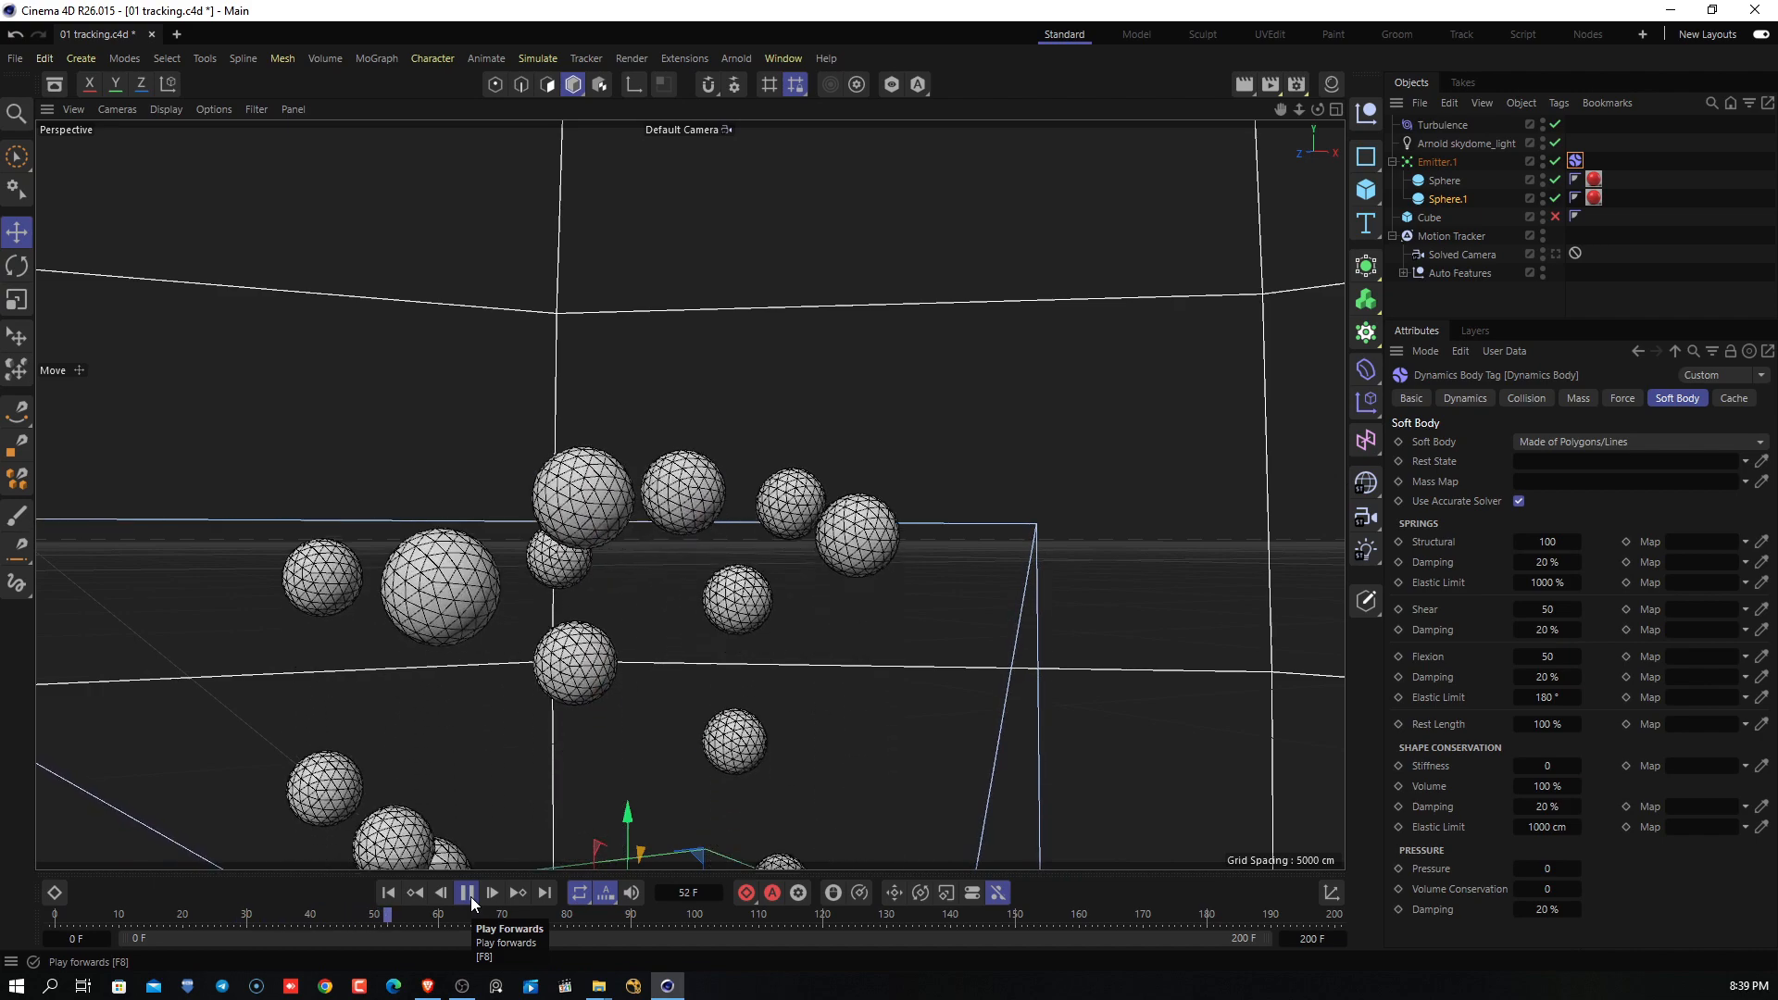
click(467, 893)
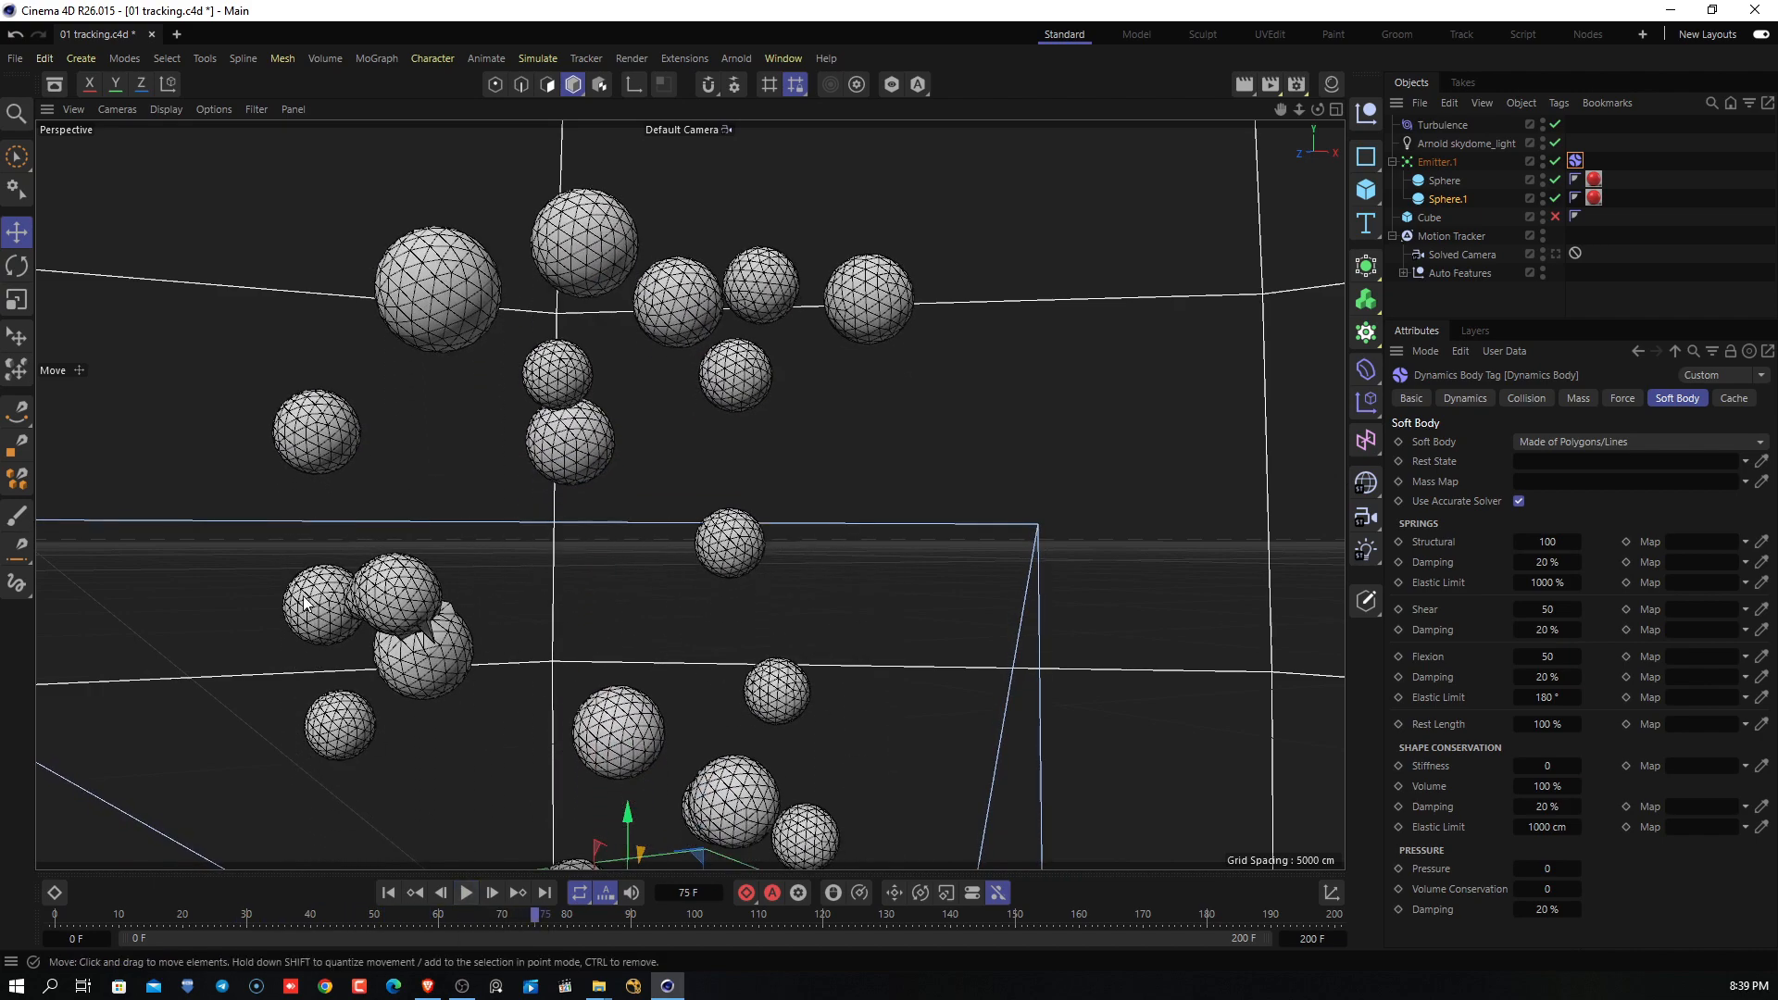
Replay the simulation to frame 70 and examine the deformation where the spheres collide up close.
alt+drag(451, 652, 397, 652)
alt+right_drag(357, 683, 598, 615)
click(415, 898)
click(467, 893)
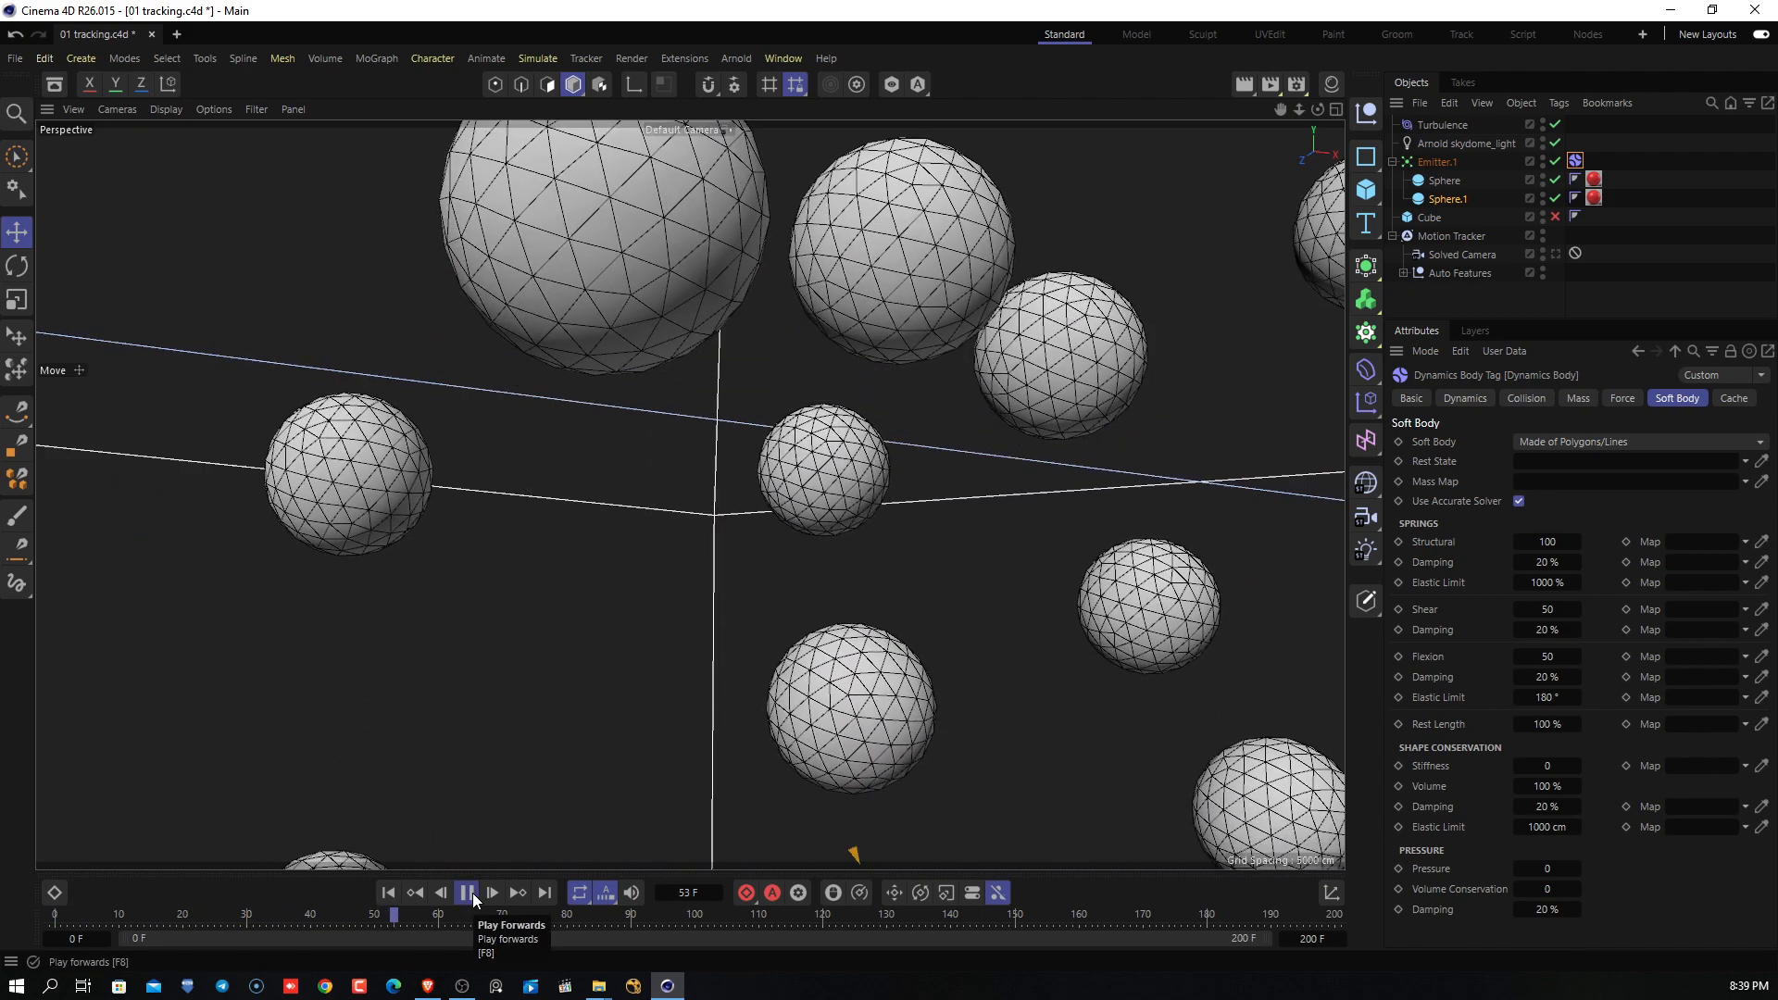
click(471, 895)
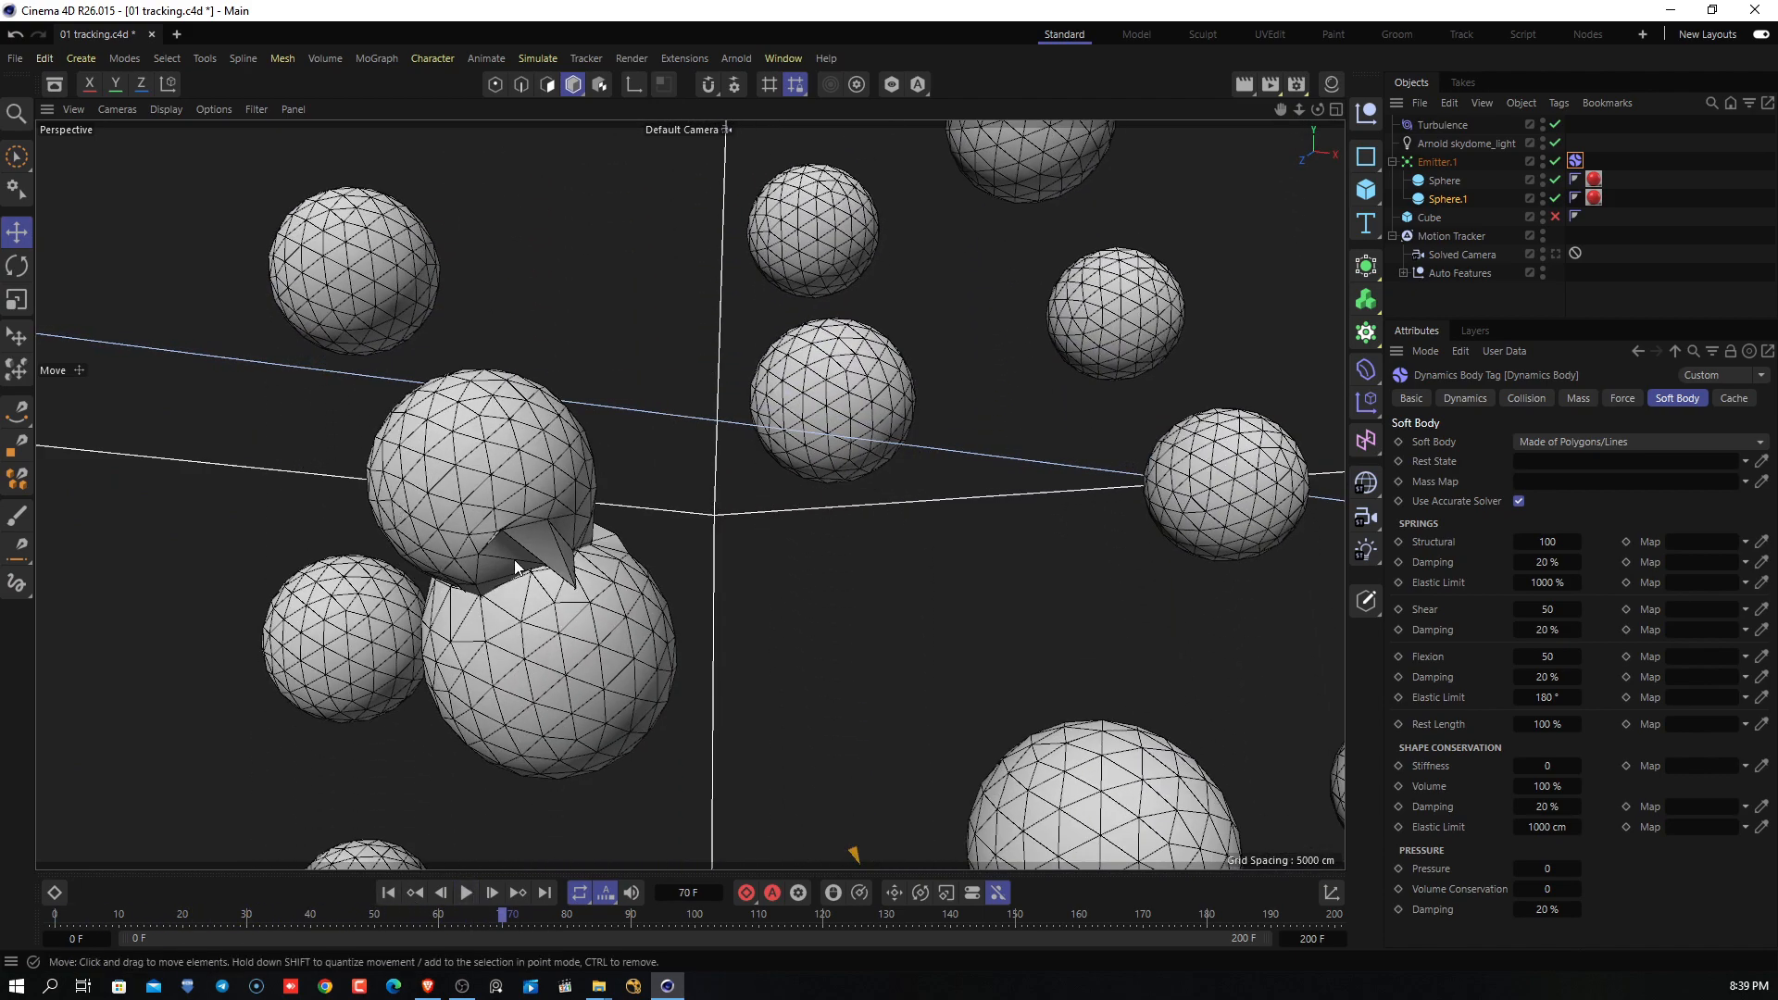
alt+middle_drag(605, 583, 598, 558)
alt+drag(598, 563, 706, 592)
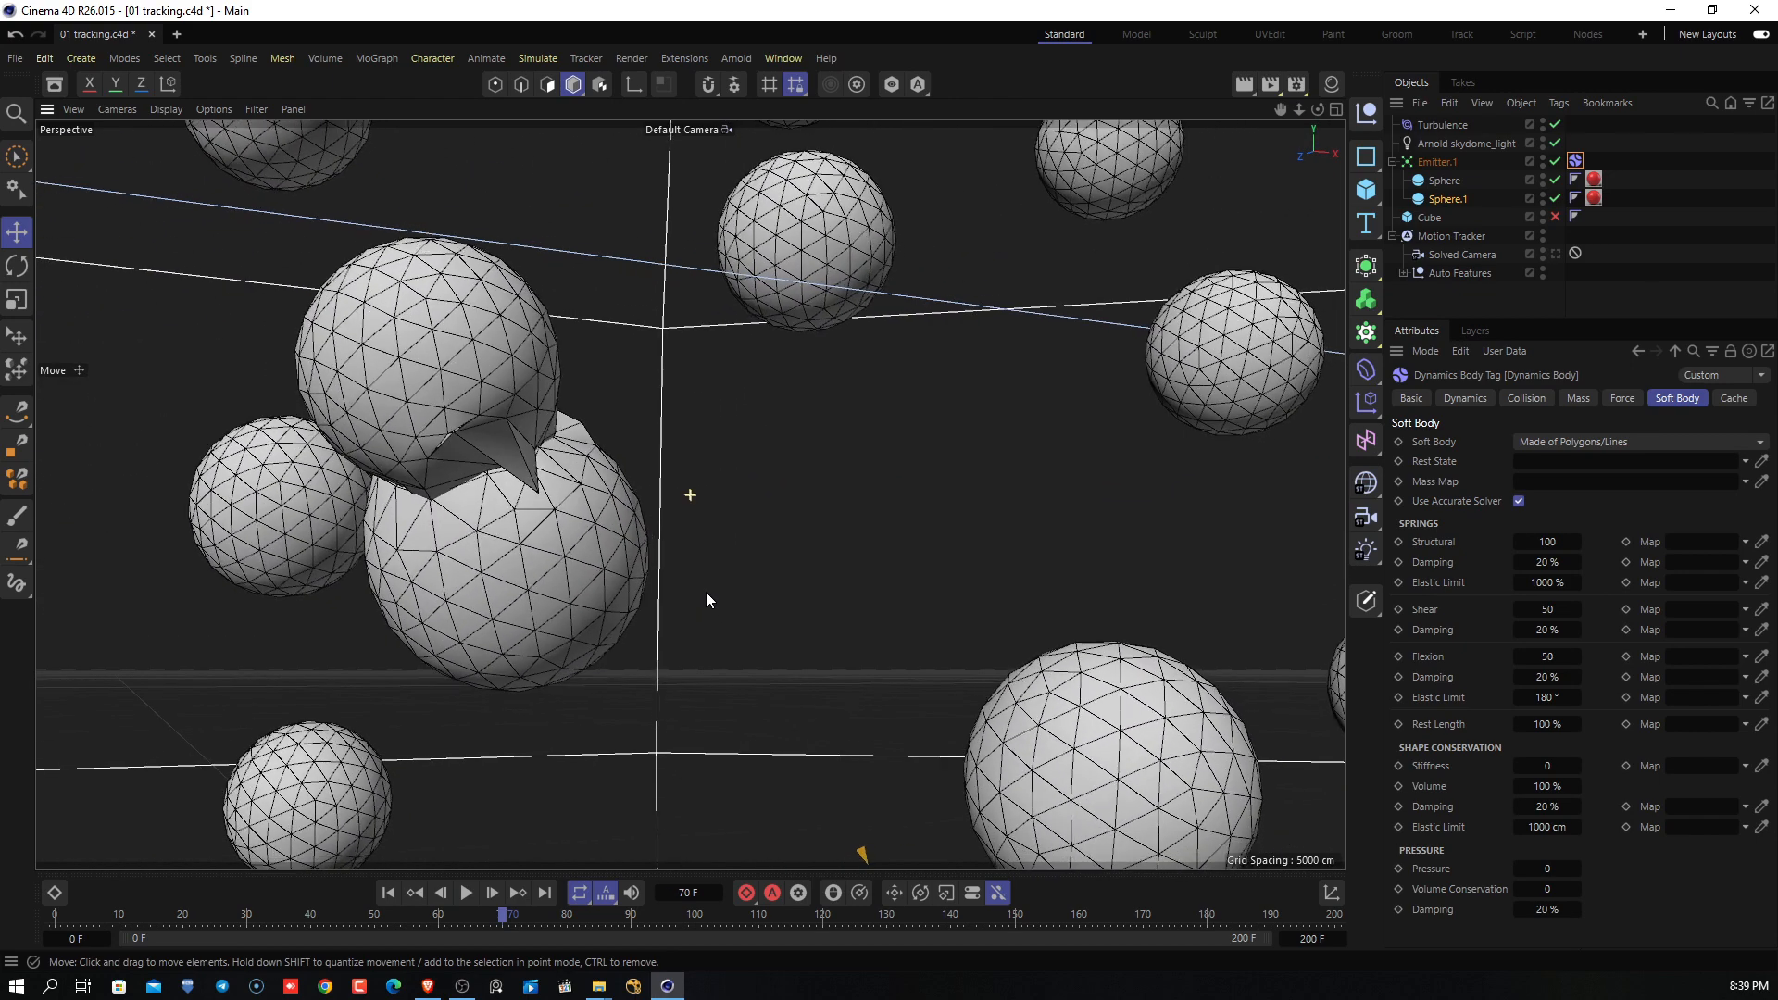
Set the Dynamics Body tag's collision Bounce to 20% and Friction to 5%.
click(1574, 400)
click(1525, 400)
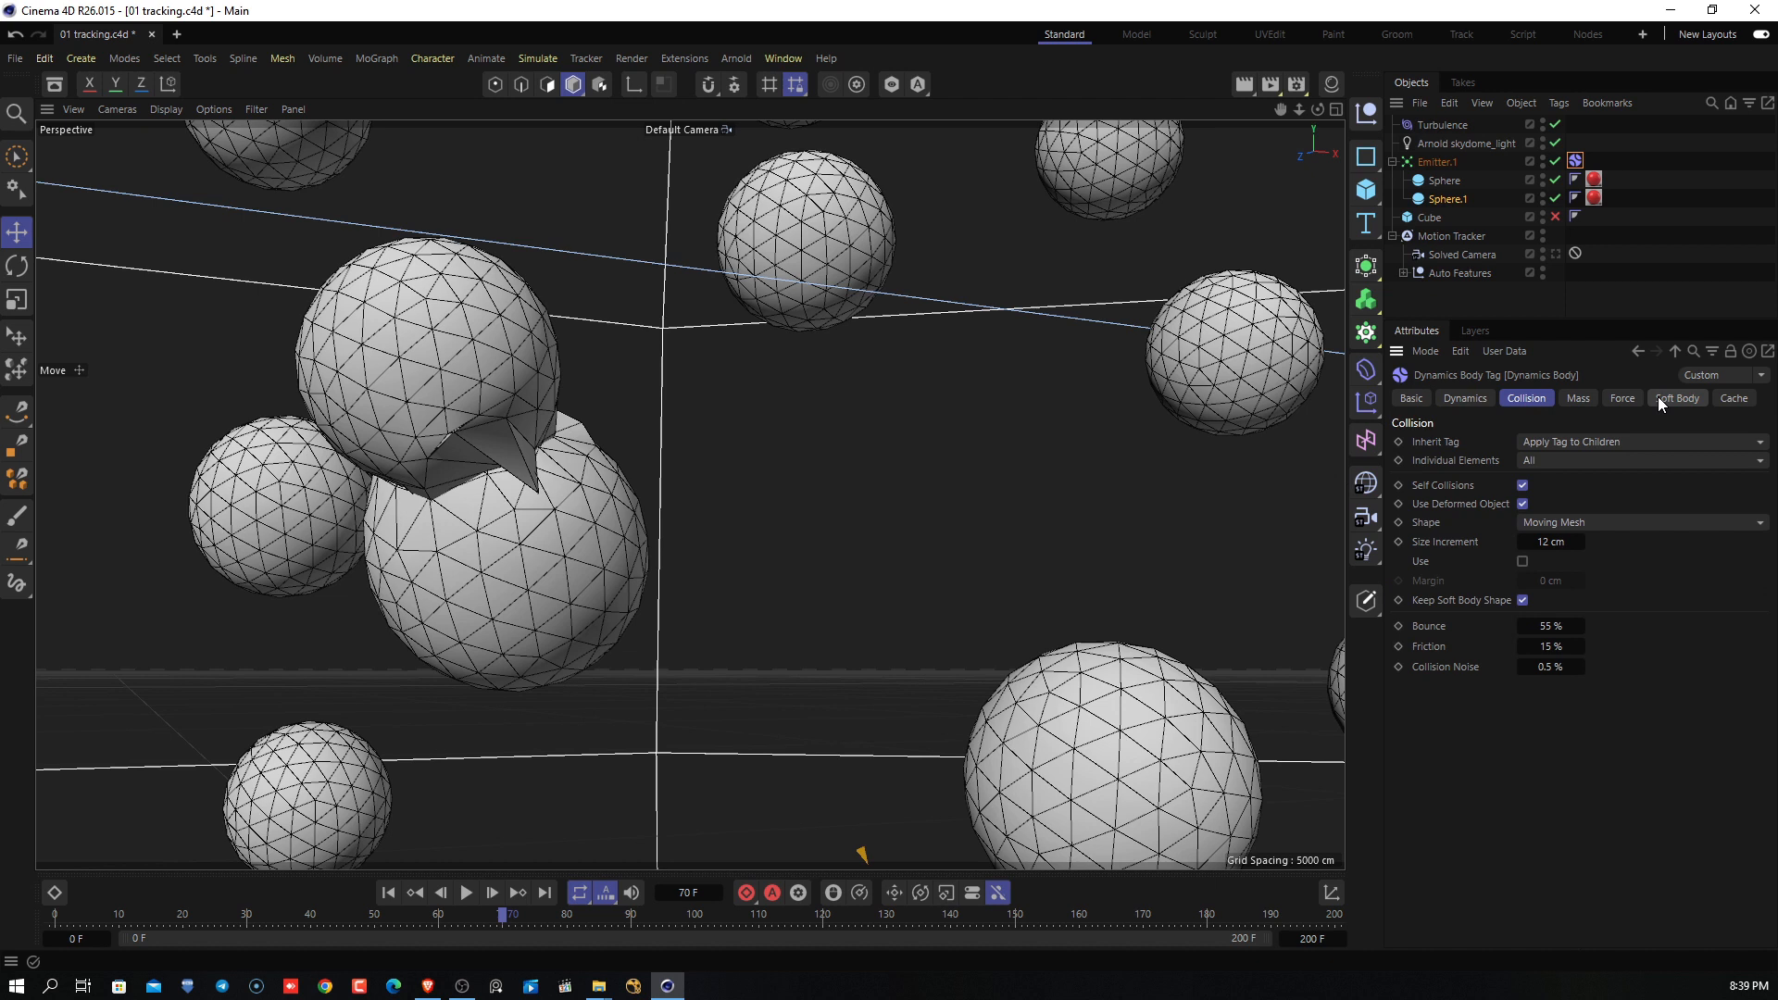
click(1551, 629)
drag(1561, 654, 1518, 654)
drag(1551, 649, 1542, 648)
click(1548, 628)
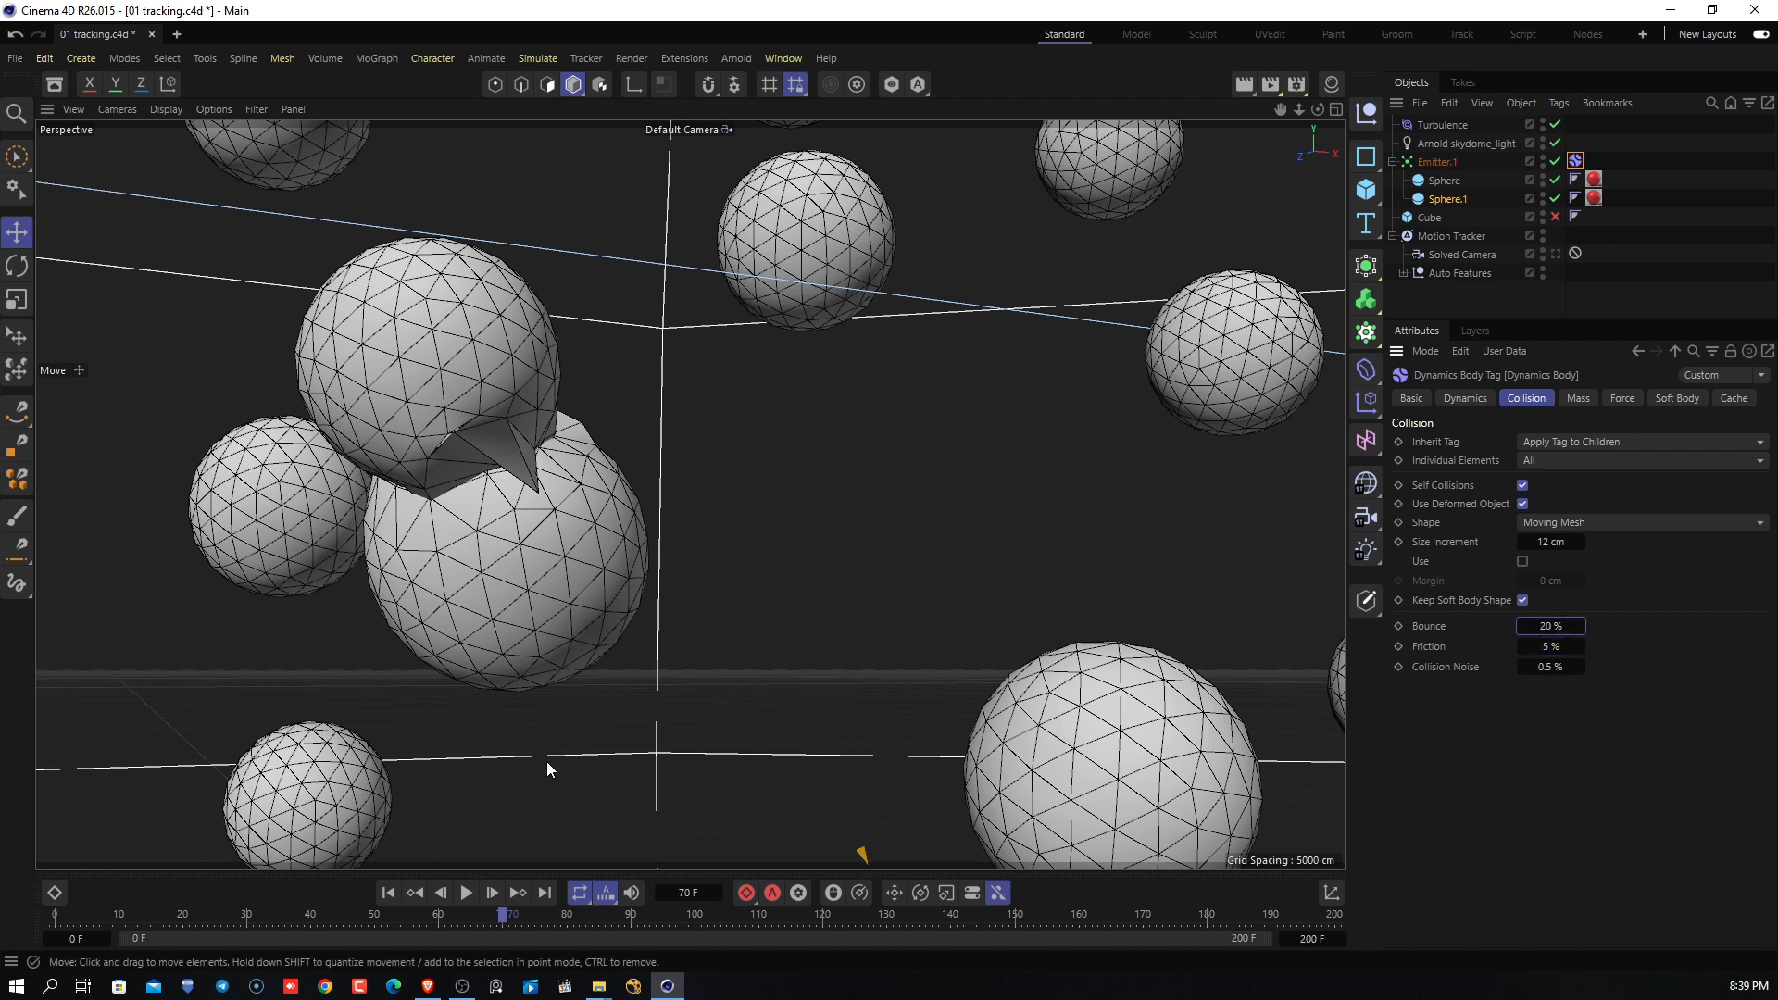
Replay the simulation from the start, rewind it, and scrub to frame 75 to examine the sphere collisions.
click(388, 893)
click(480, 898)
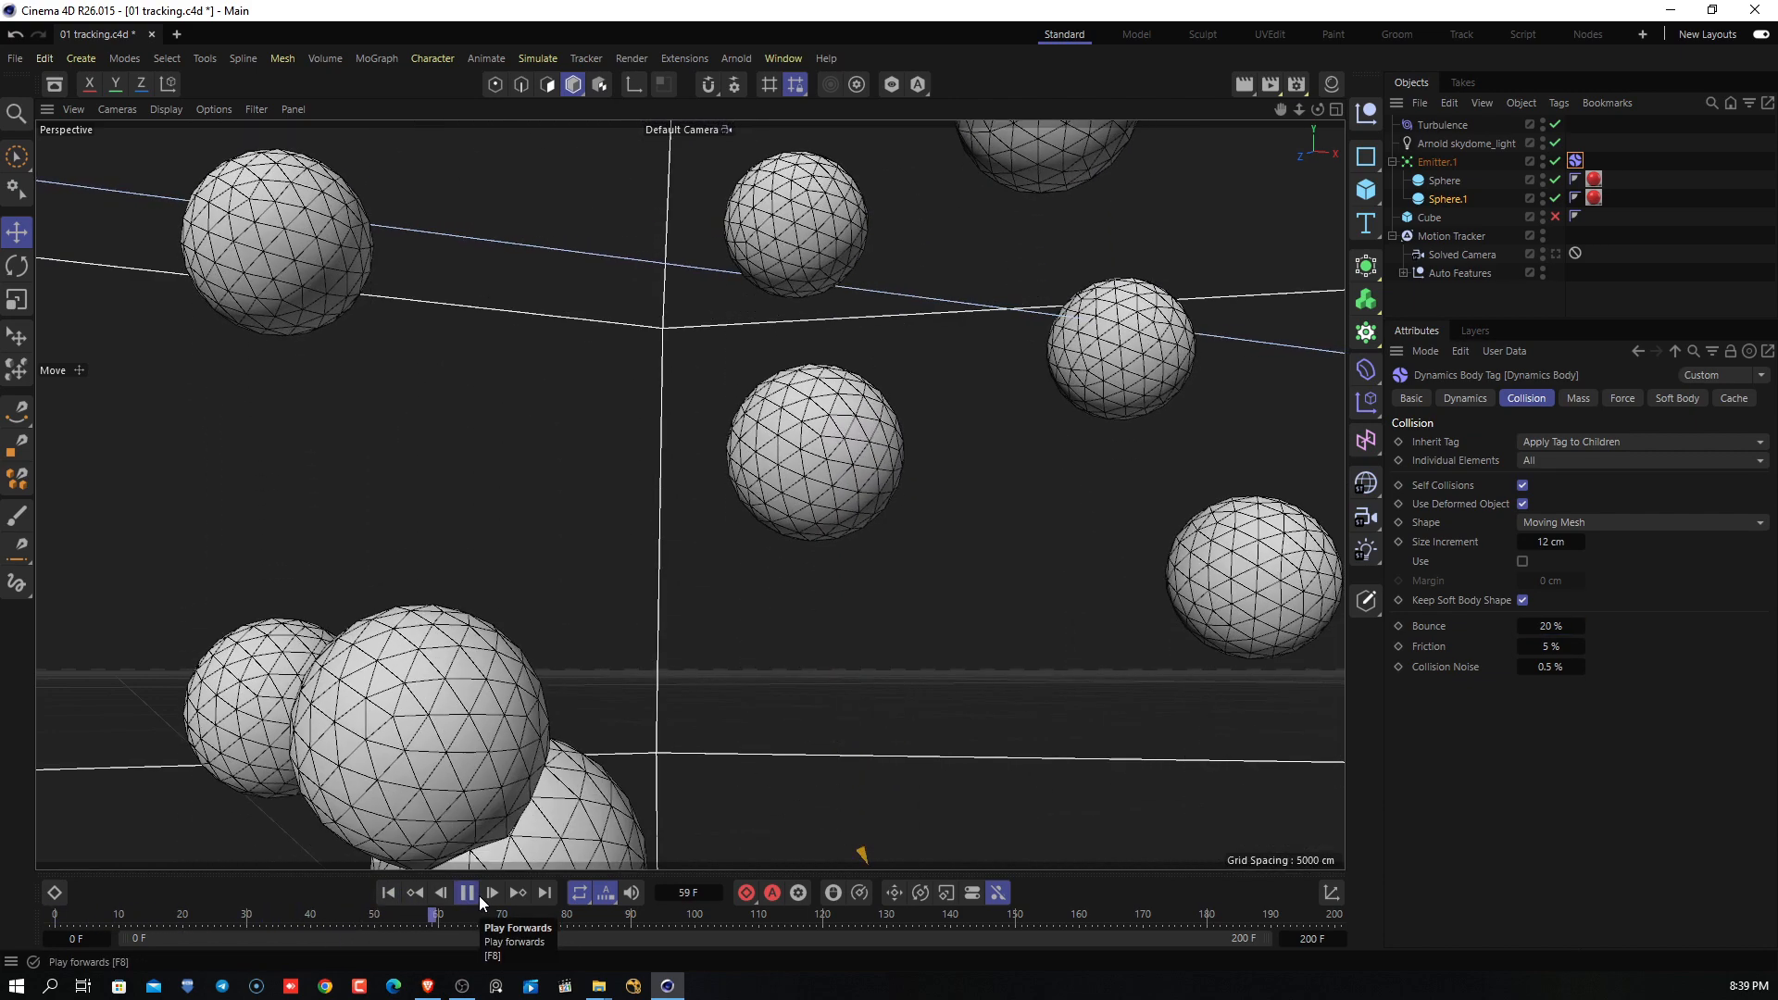
click(468, 892)
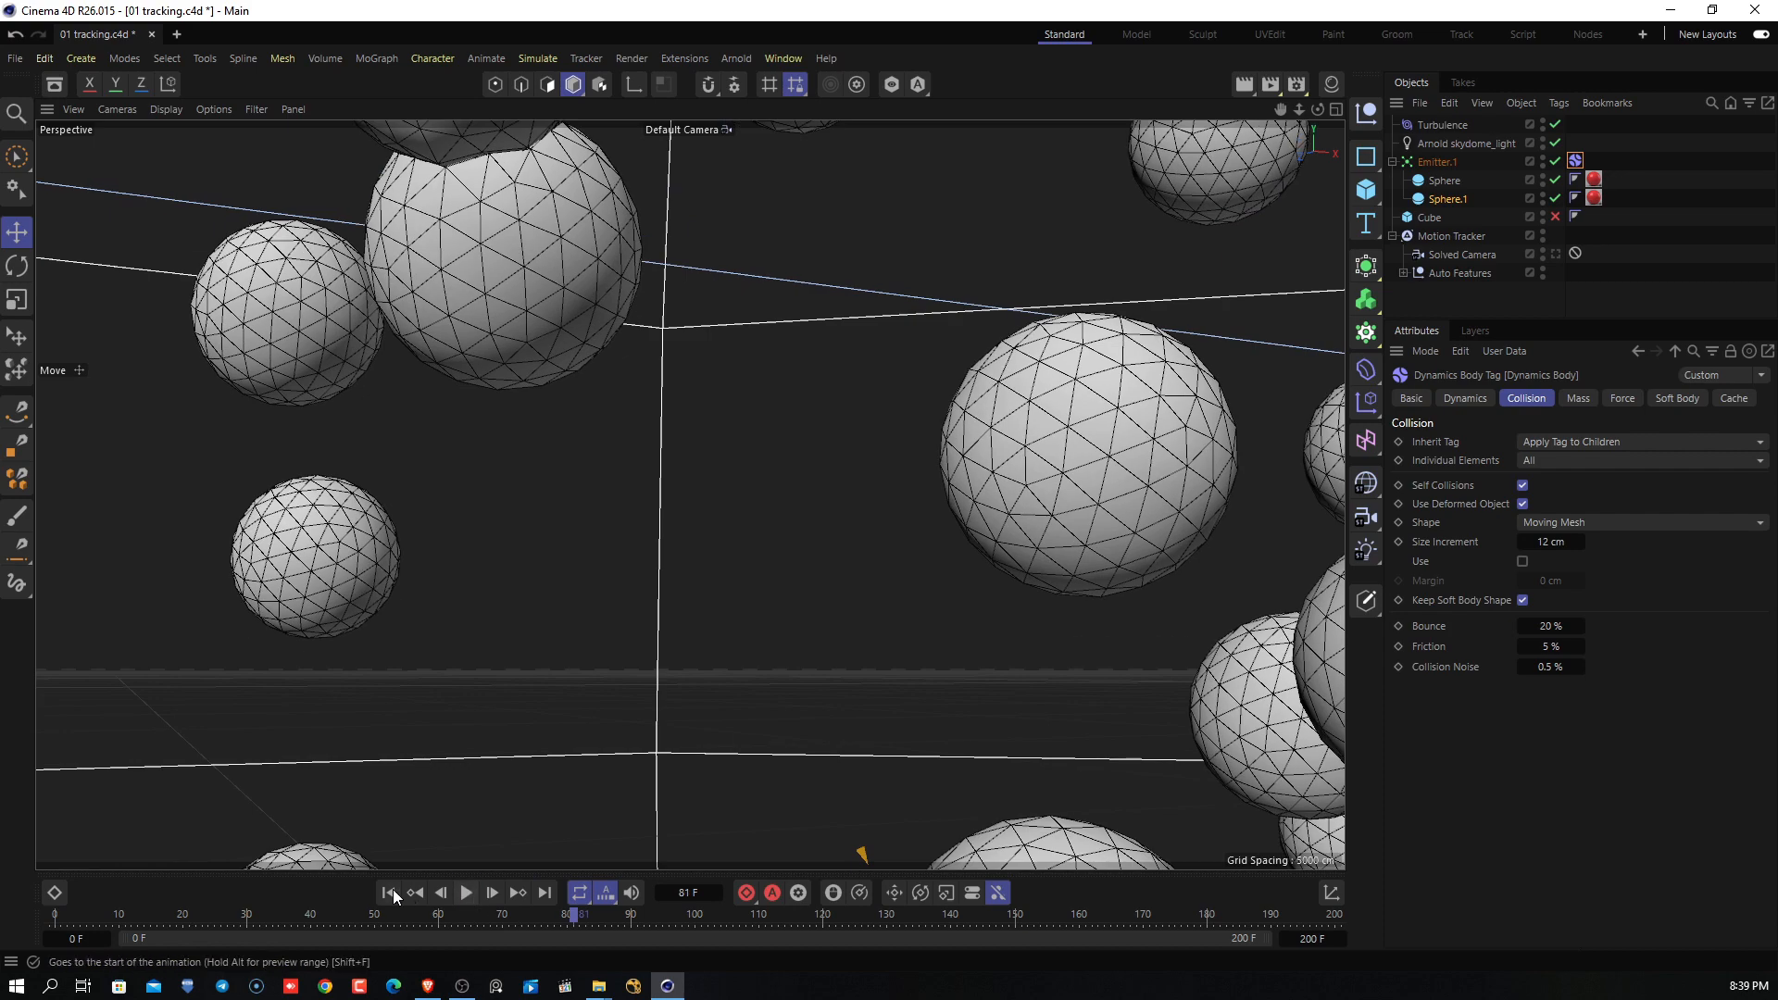
click(388, 893)
drag(66, 929, 534, 926)
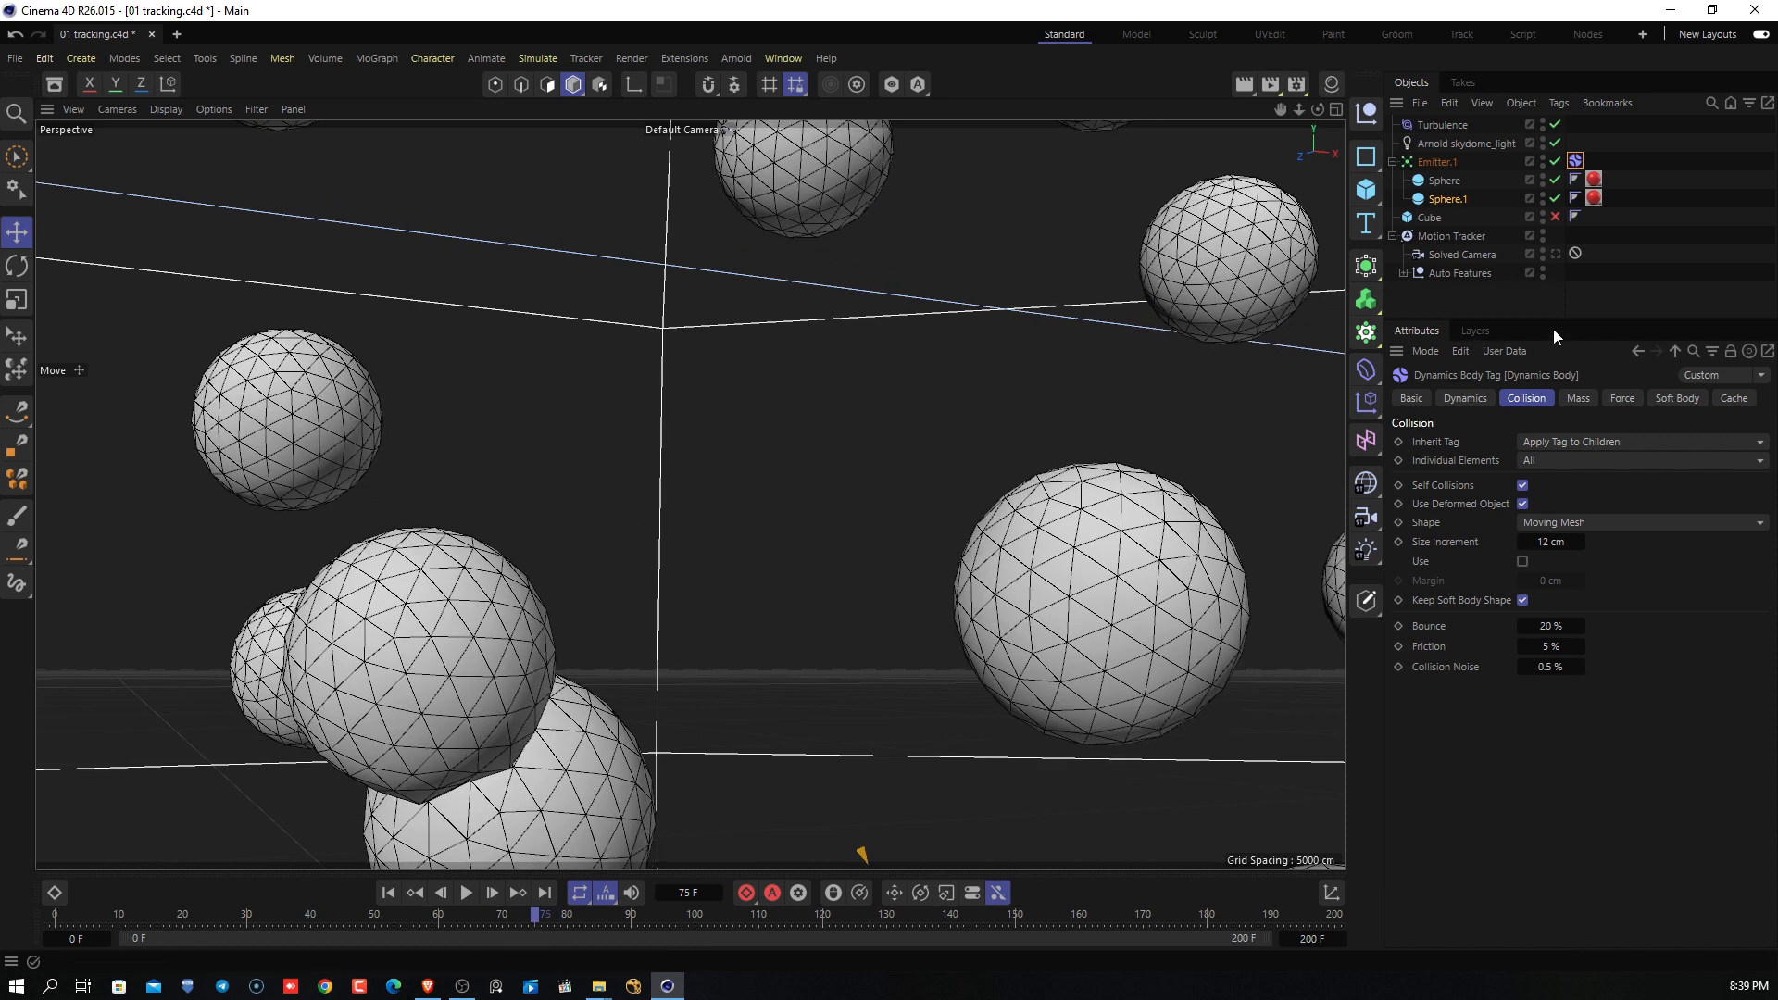
Review the Dynamics, Mass, Force and Soft Body settings of the Dynamics Body tag.
click(1465, 398)
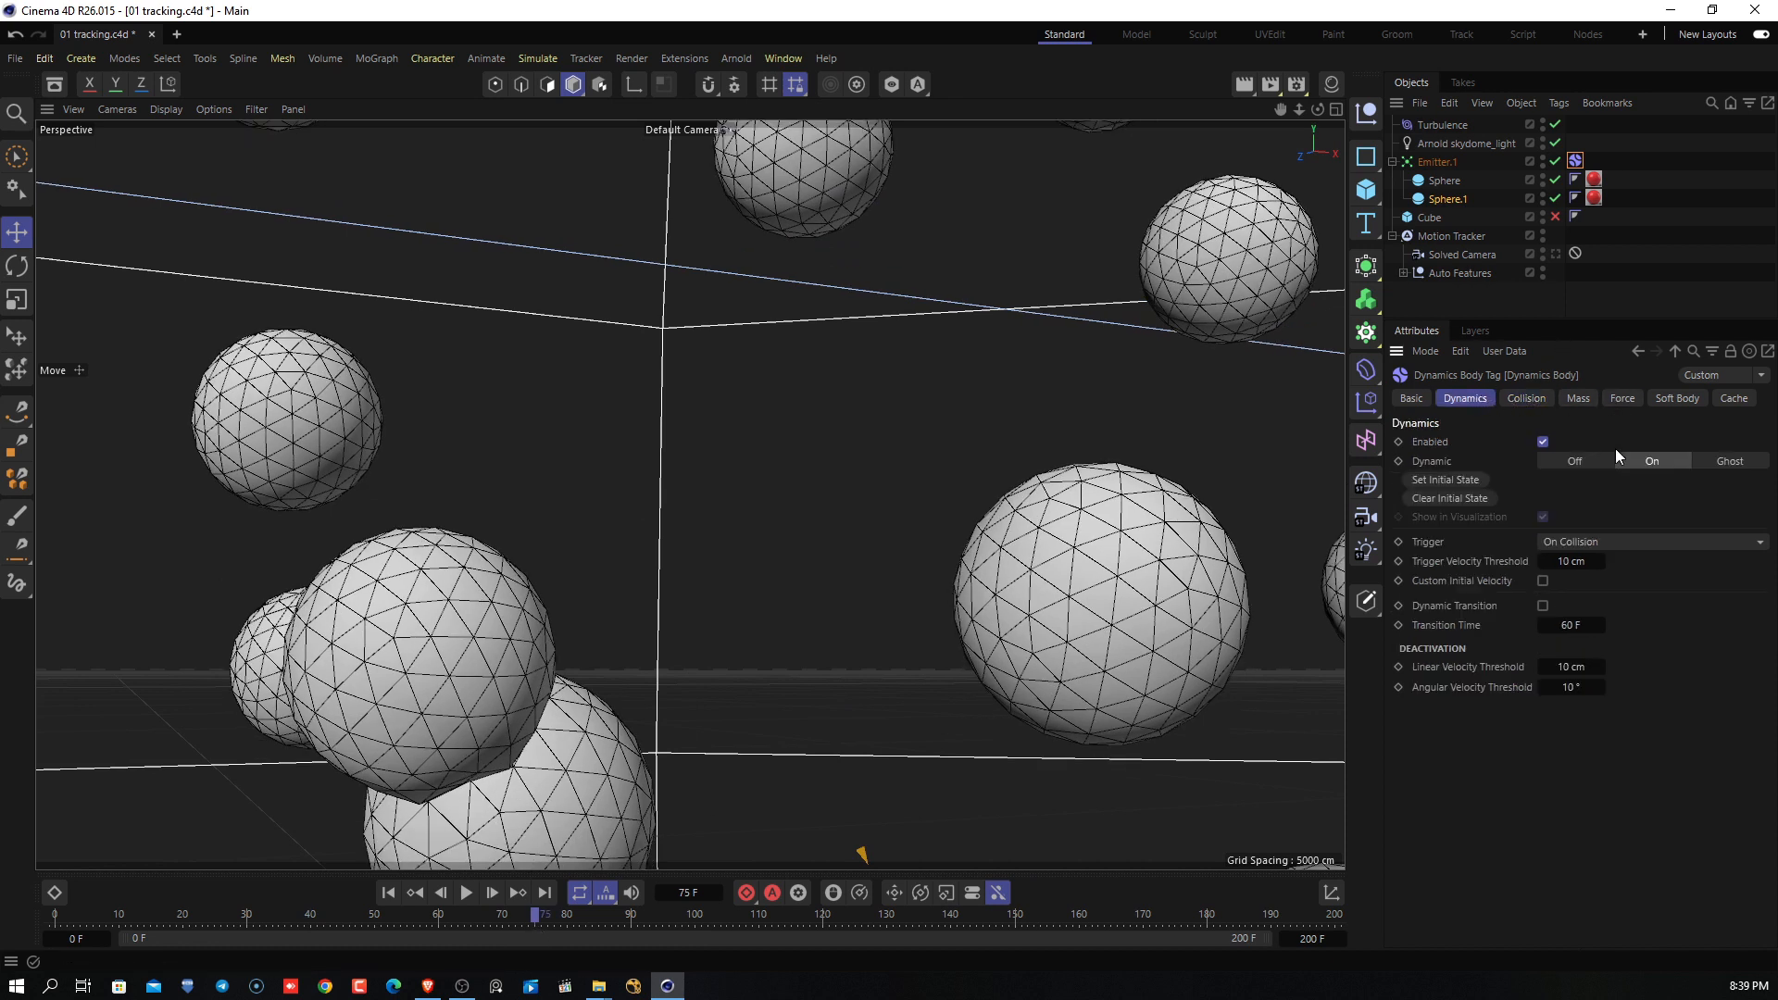
click(1609, 399)
click(1577, 398)
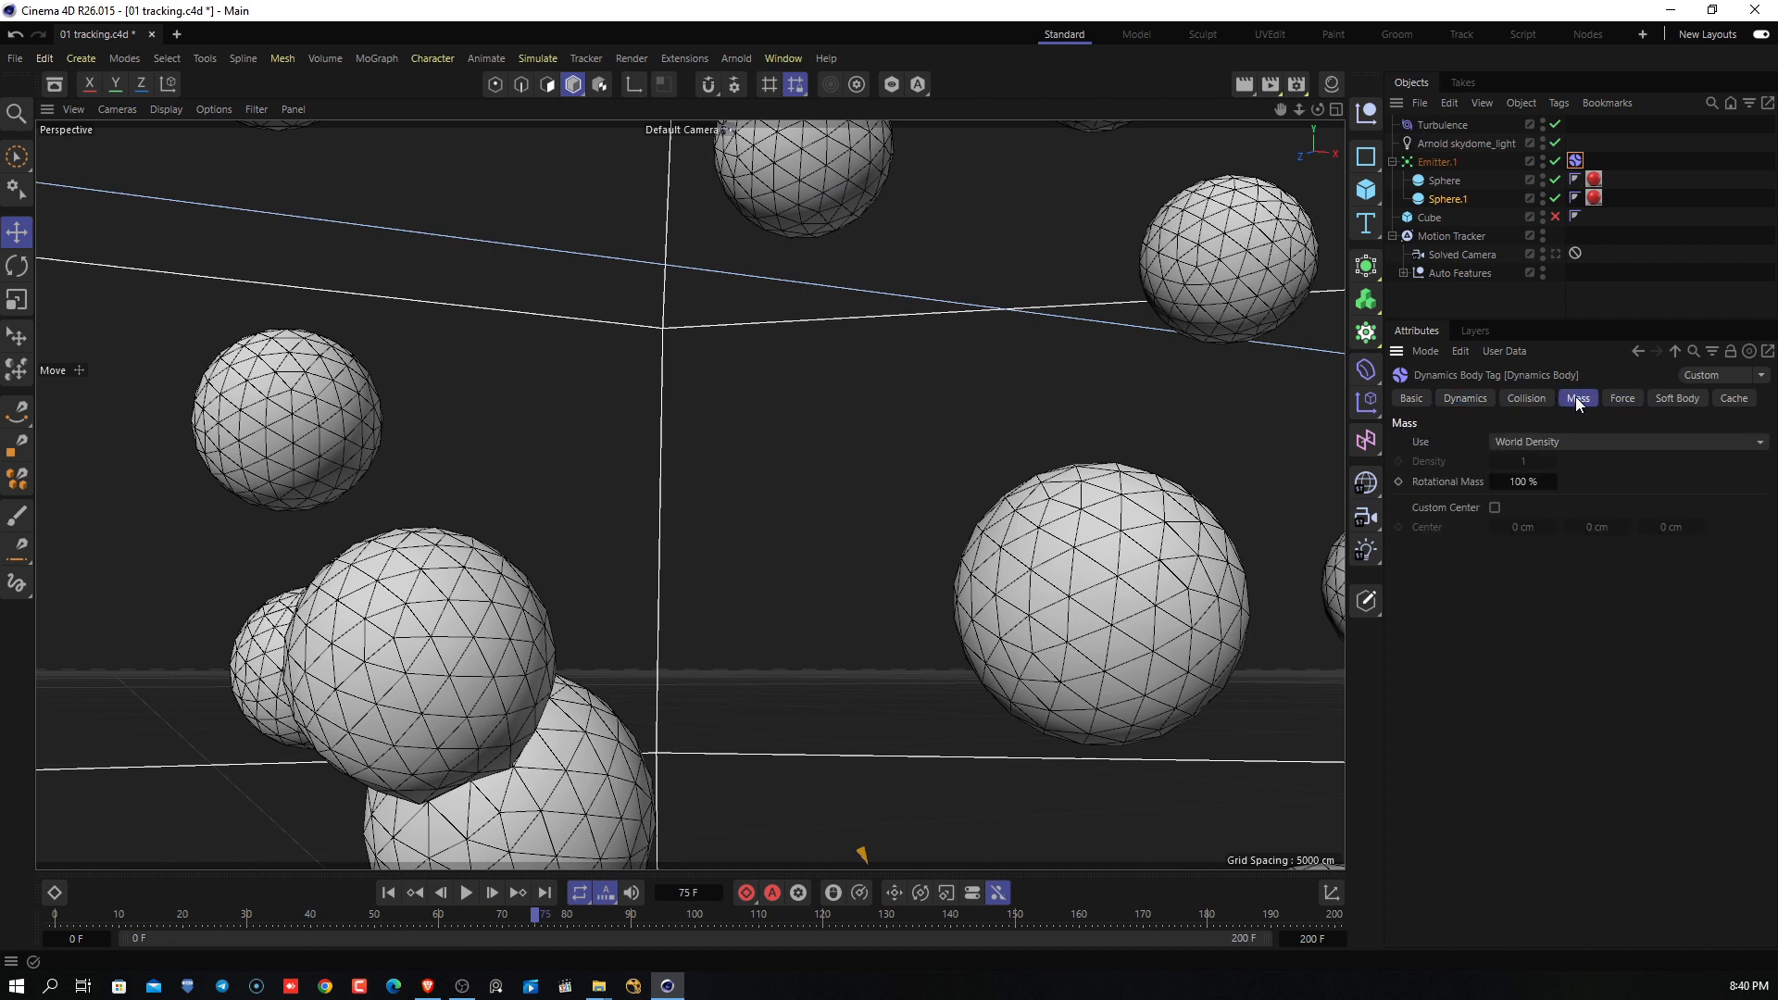
click(1672, 400)
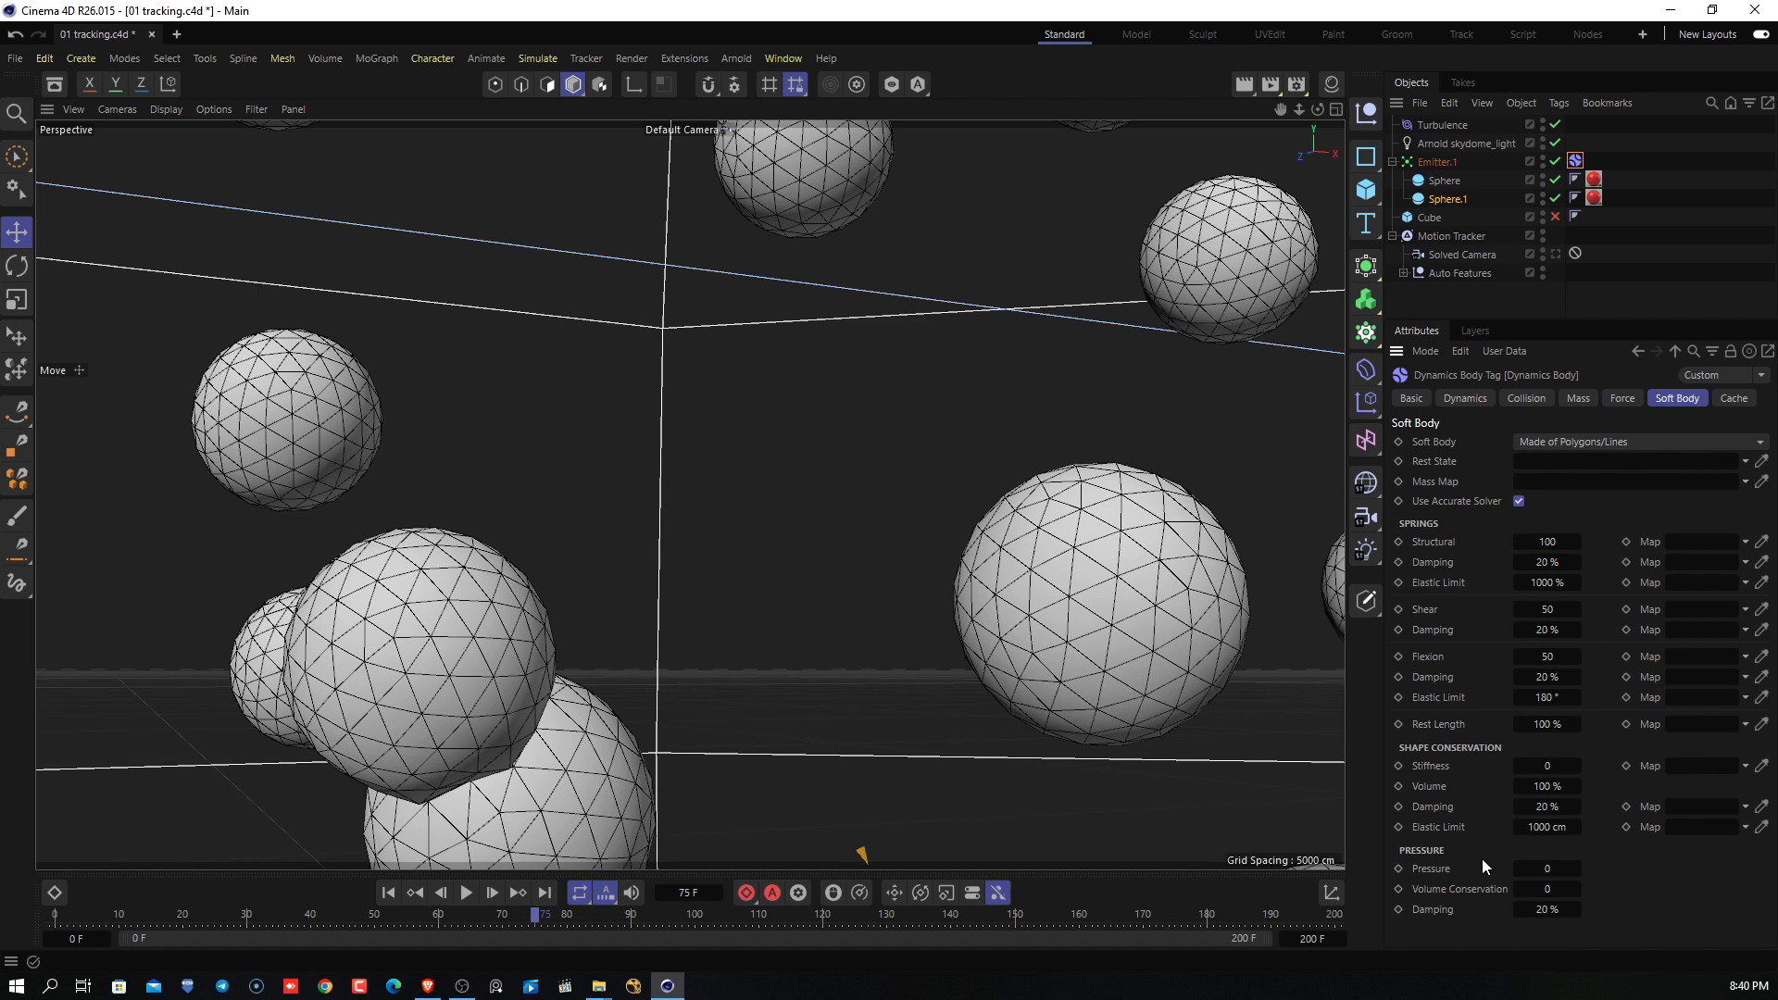
click(1625, 397)
click(1676, 397)
click(1620, 399)
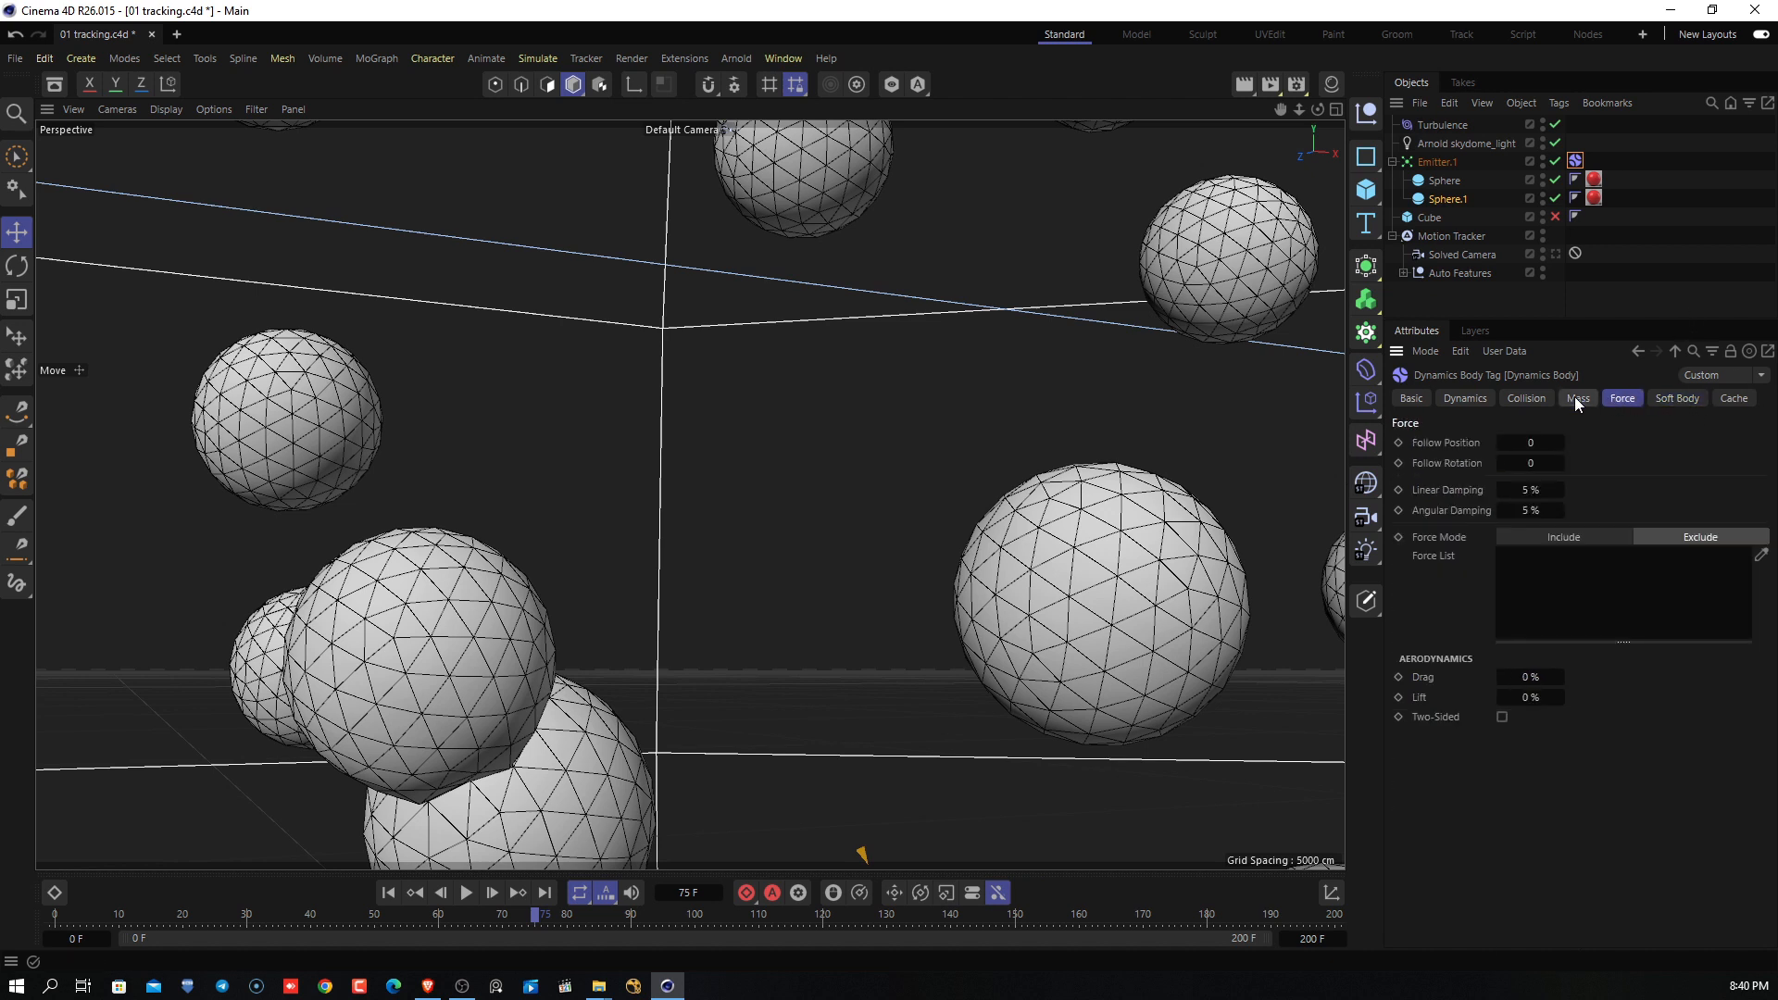
click(1574, 400)
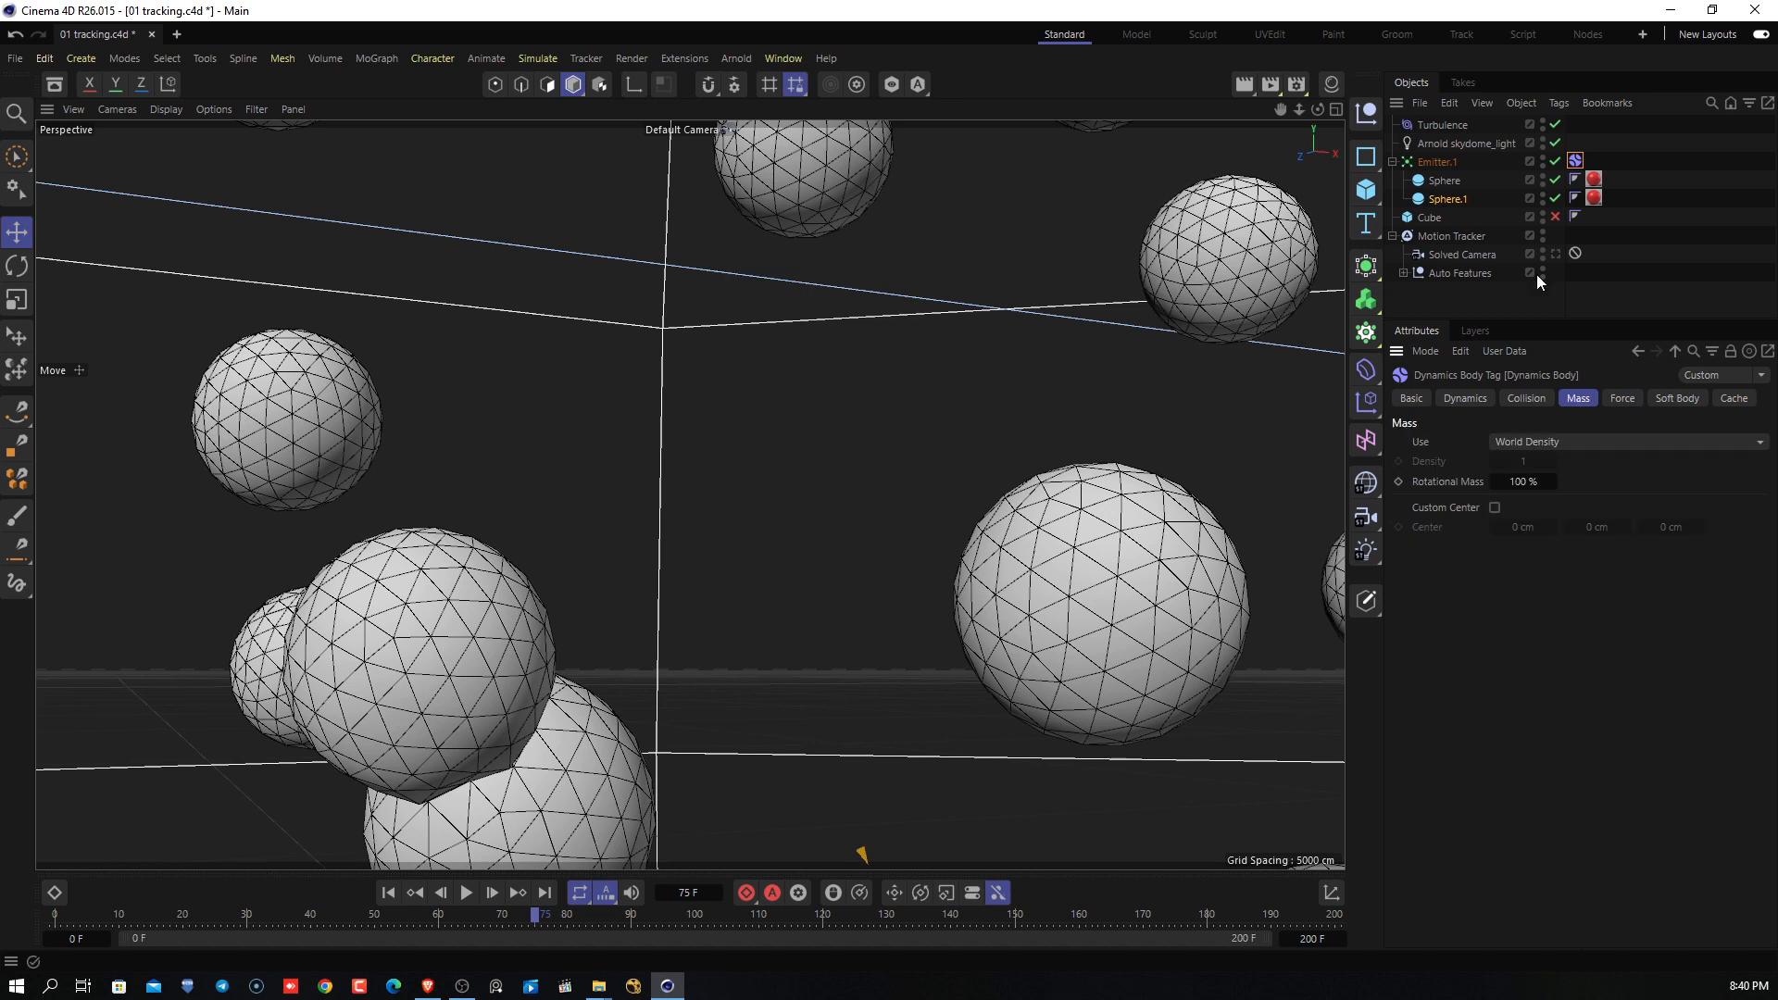
Show the emitter type, size and angle settings of Emitter.1.
click(1436, 161)
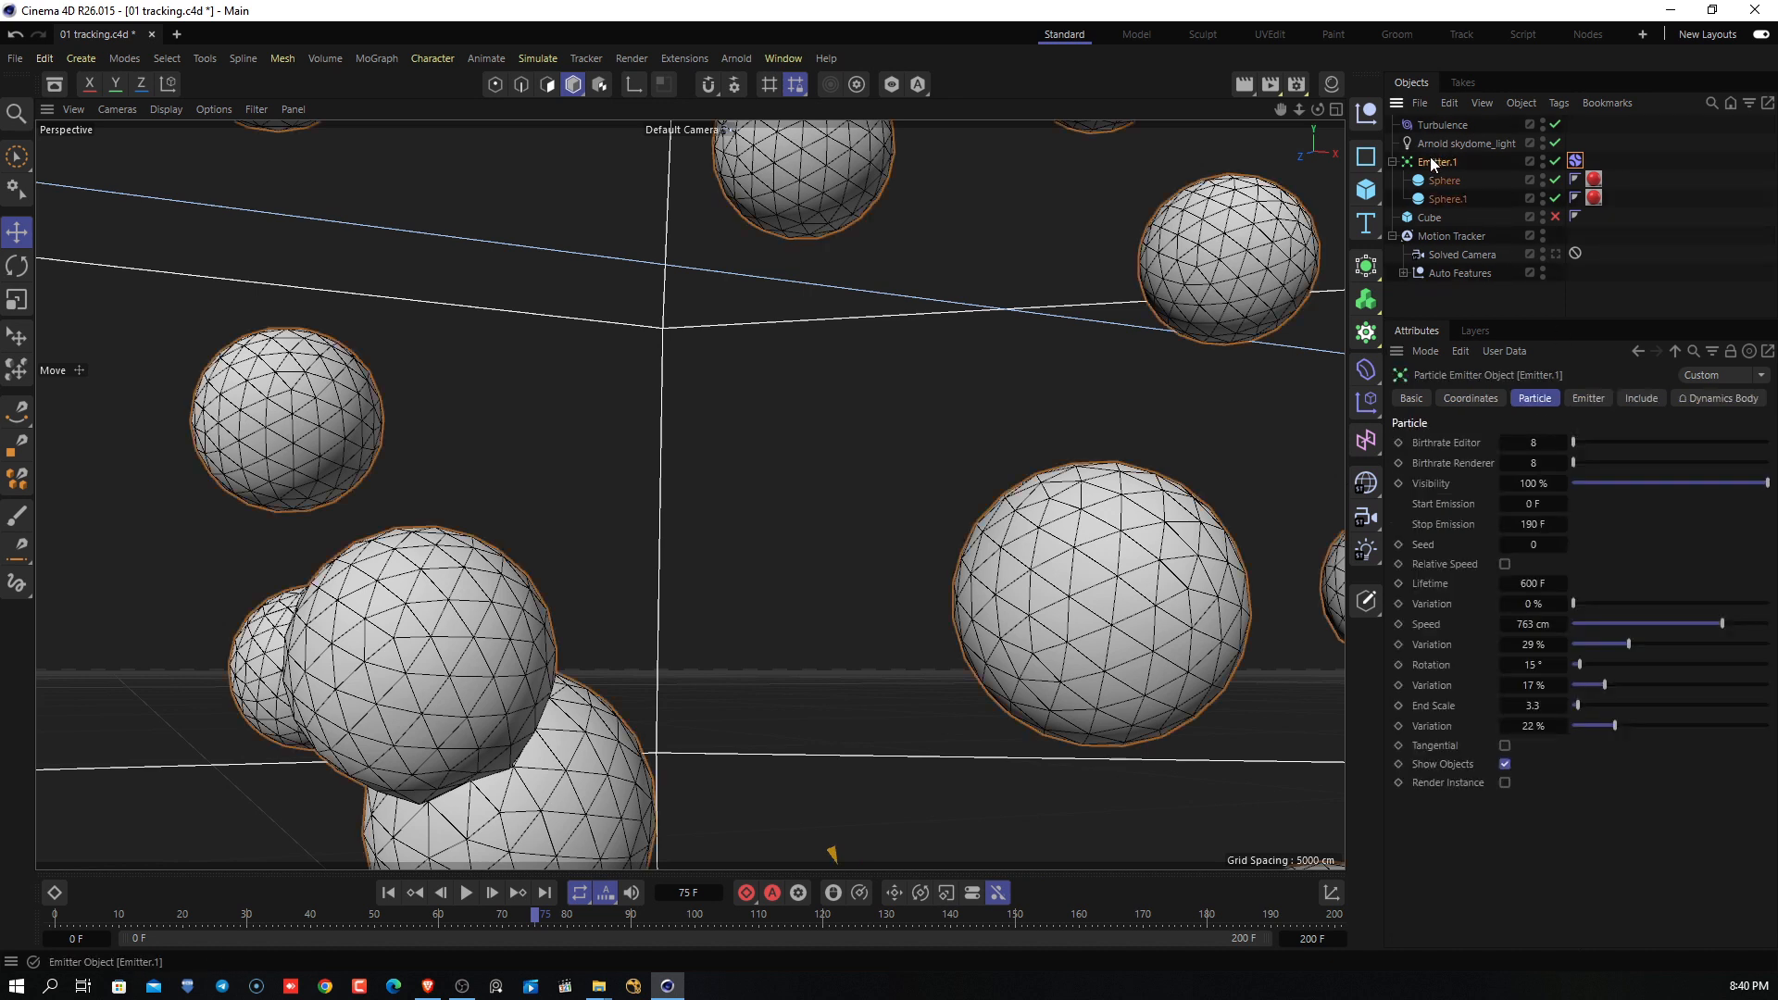
click(1593, 402)
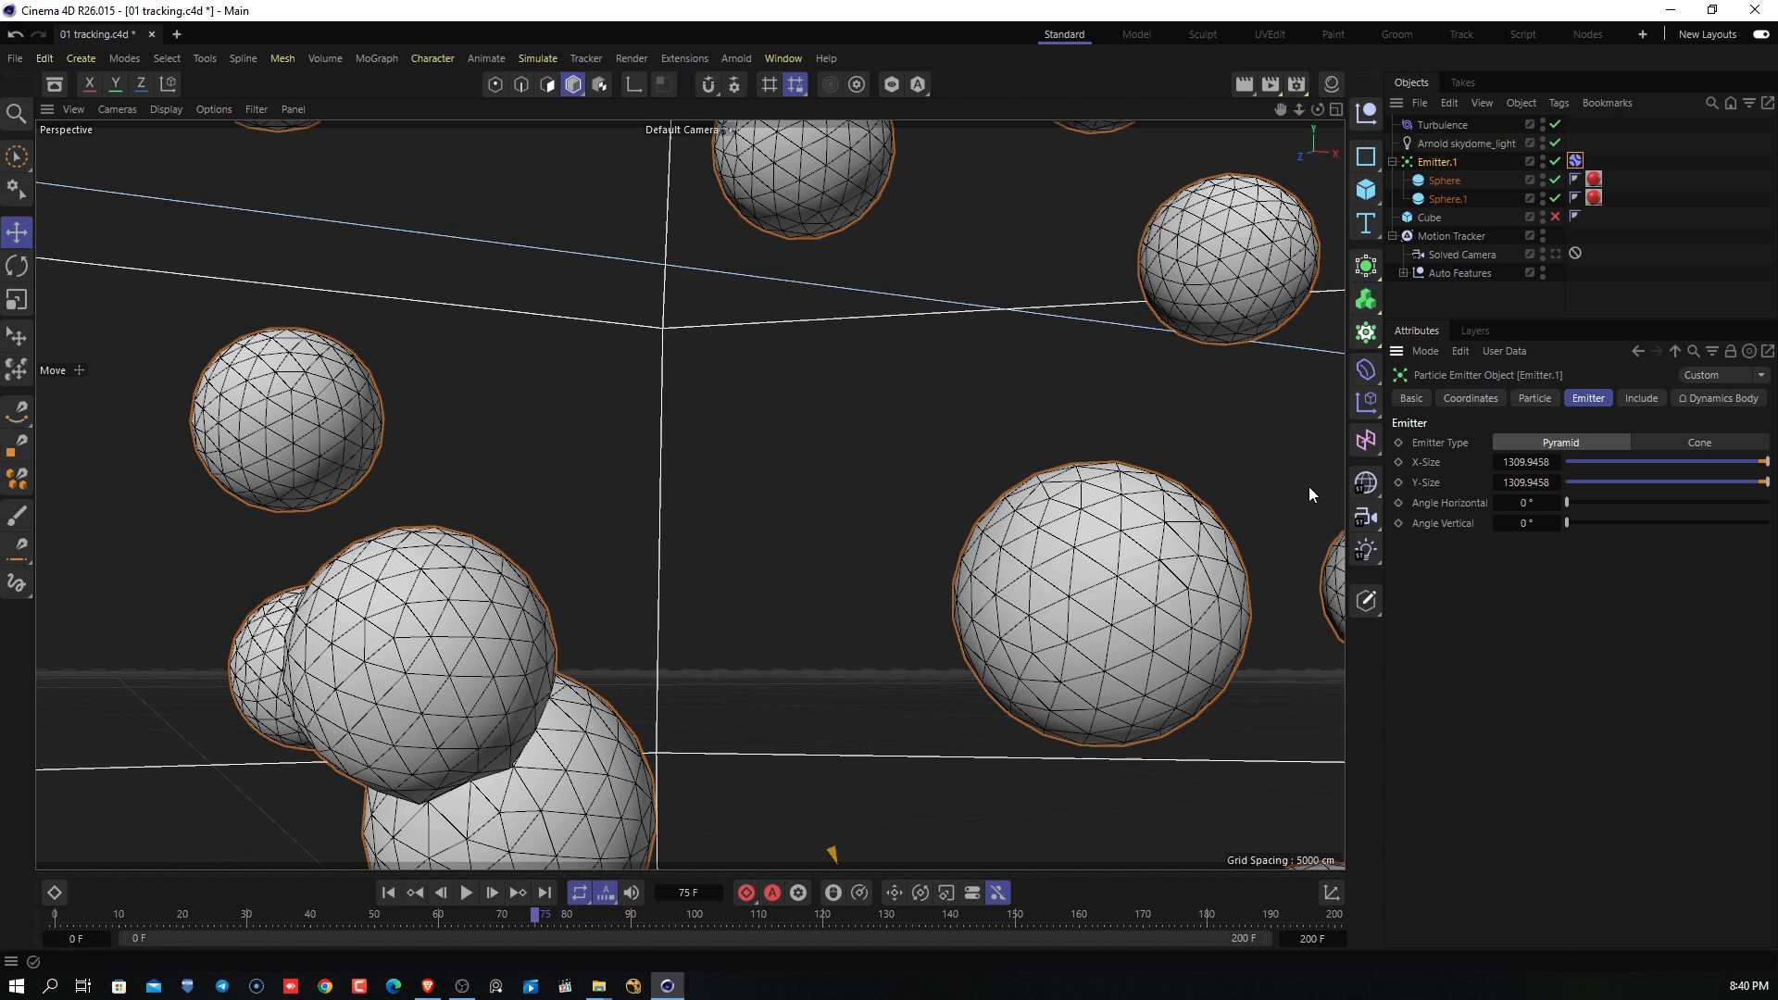
Set Emitter.1's horizontal angle to 14° and vertical angle to 9°, and replay the simulation from the start.
scroll(774, 602, down, 8)
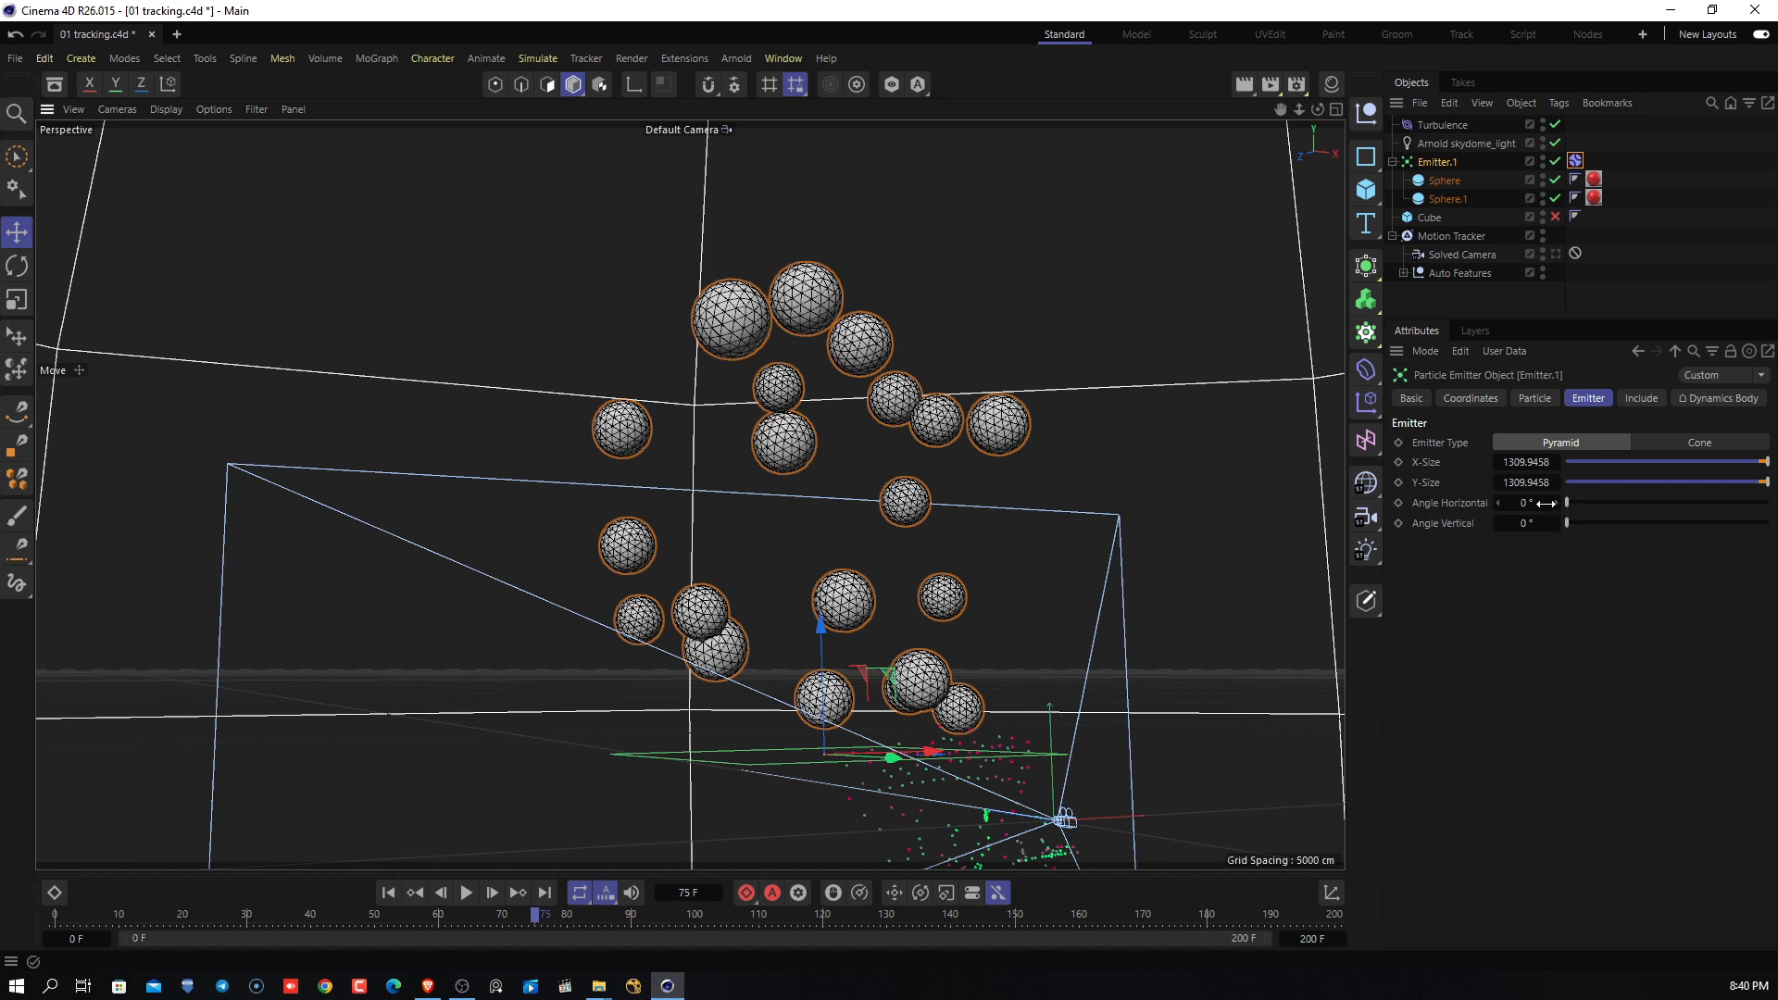
drag(1545, 503, 1570, 504)
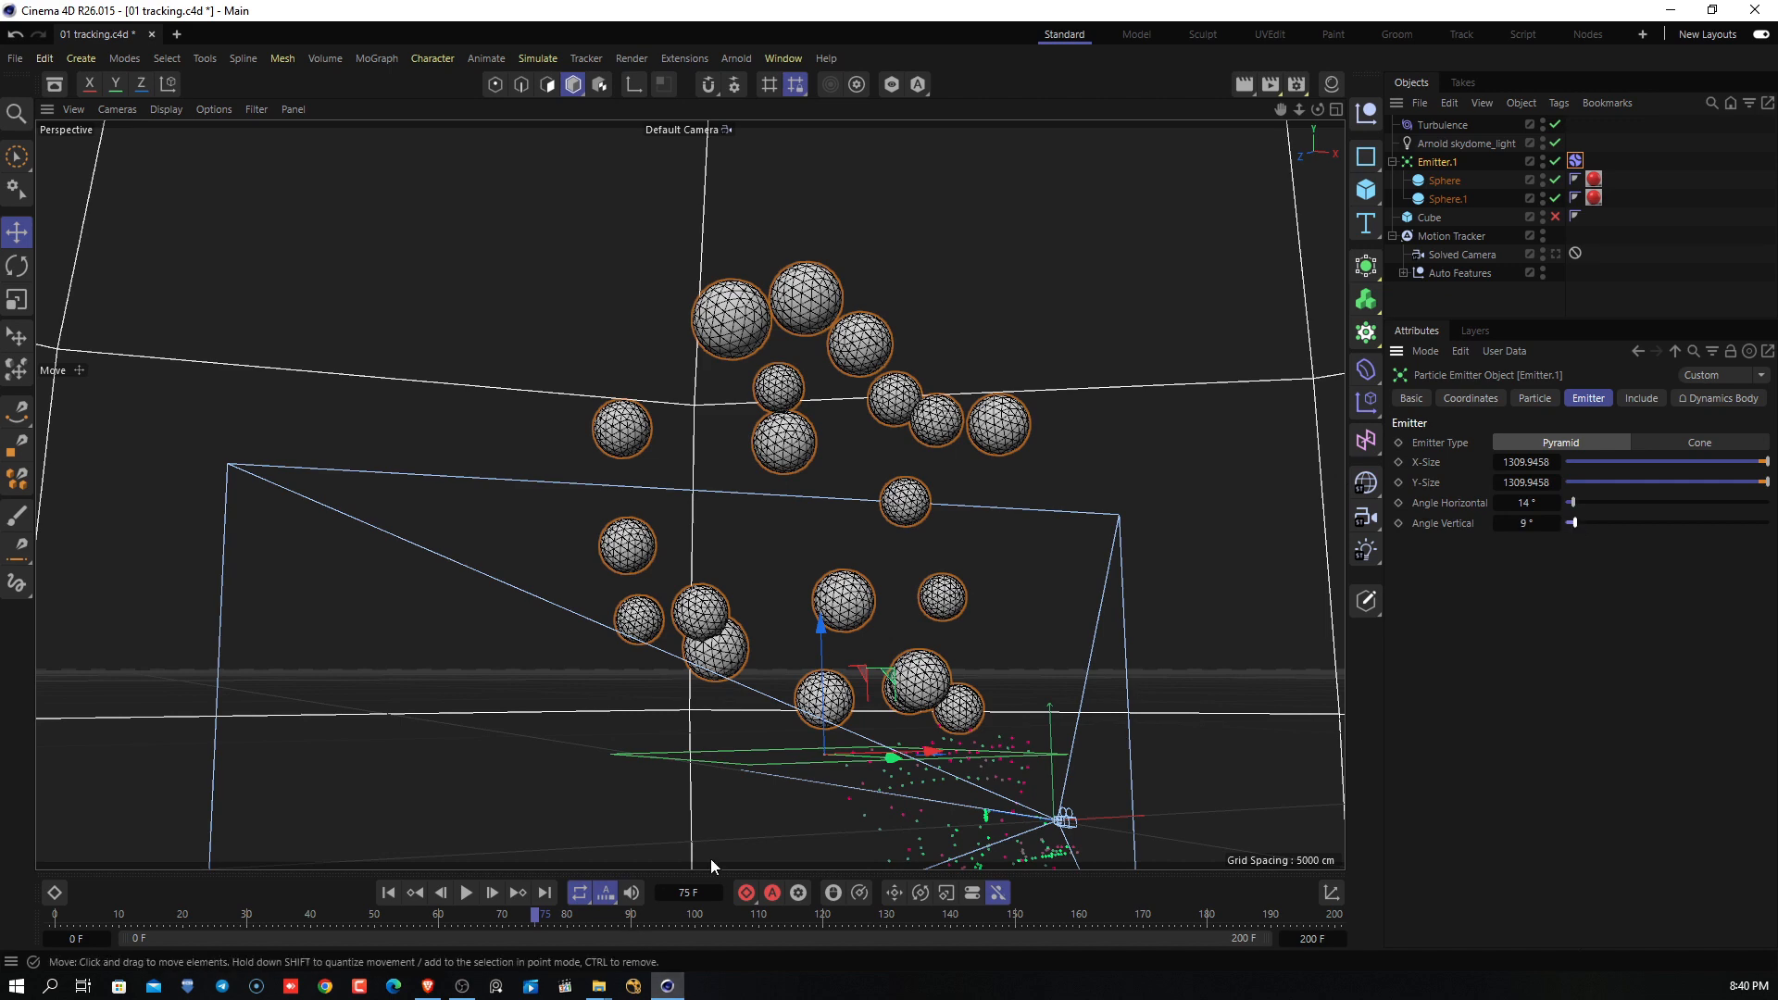
click(388, 893)
click(466, 893)
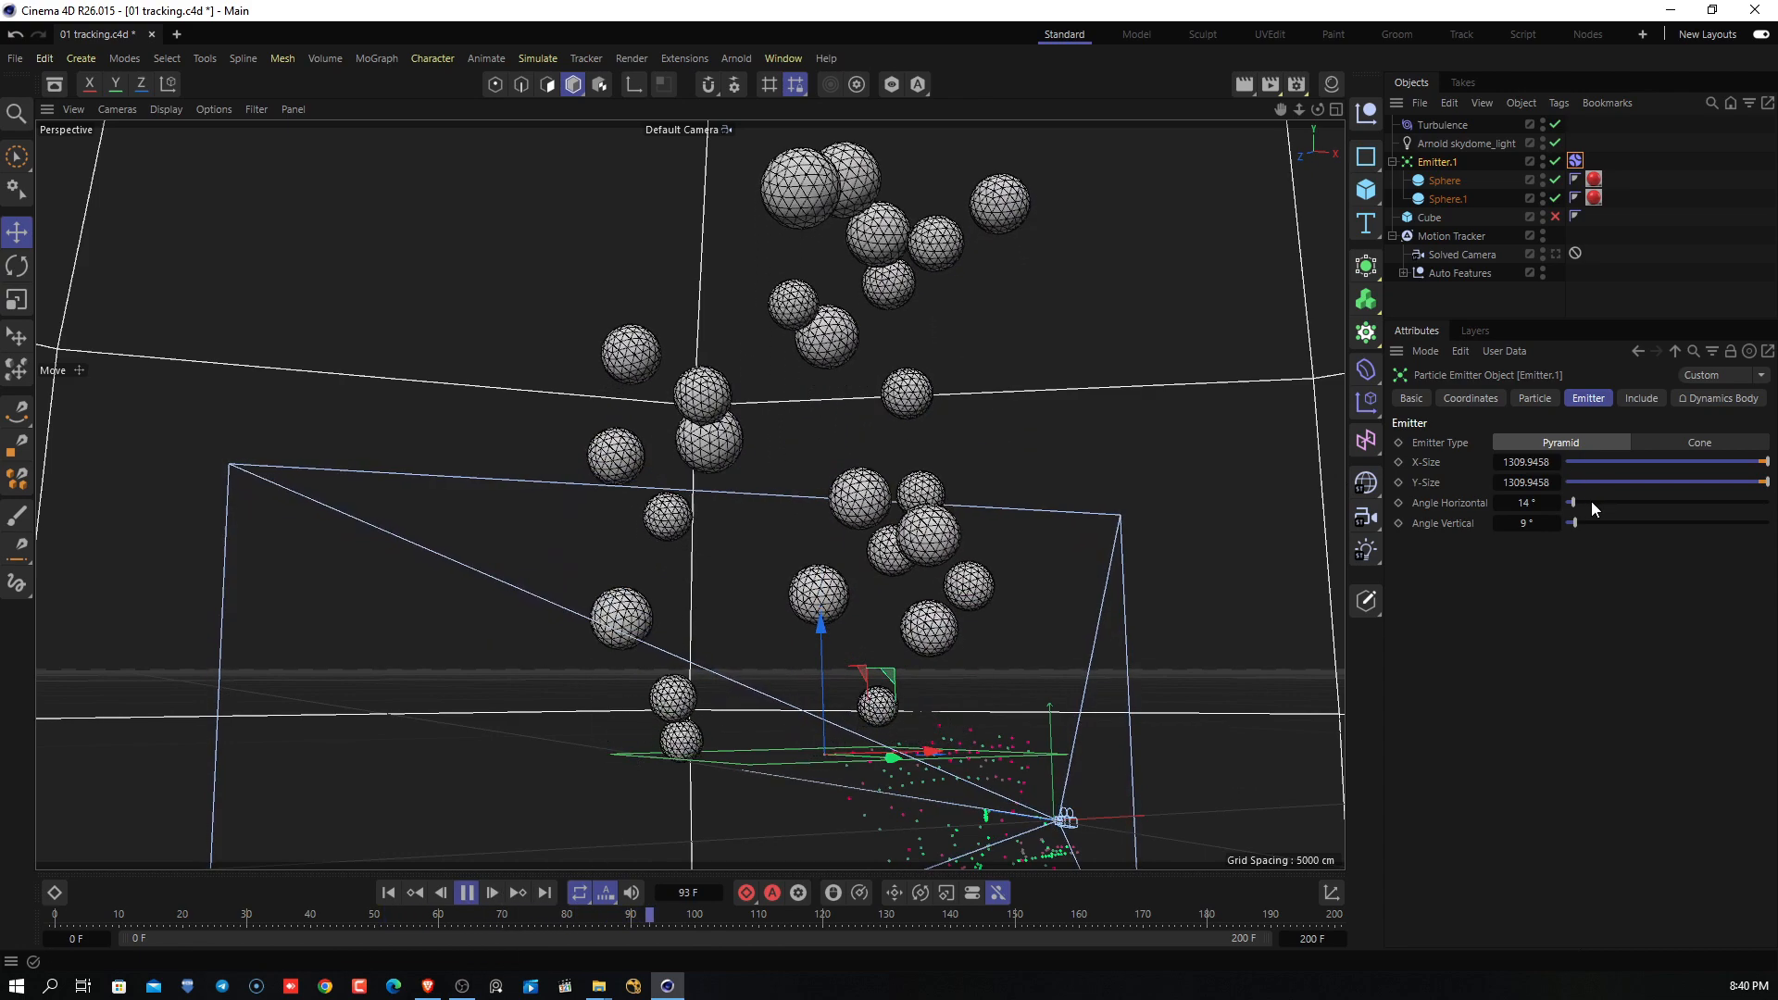
Increase the emitter's horizontal angle to 29° and vertical angle to 15°, and restart the playback.
drag(1591, 502, 1582, 503)
click(1580, 522)
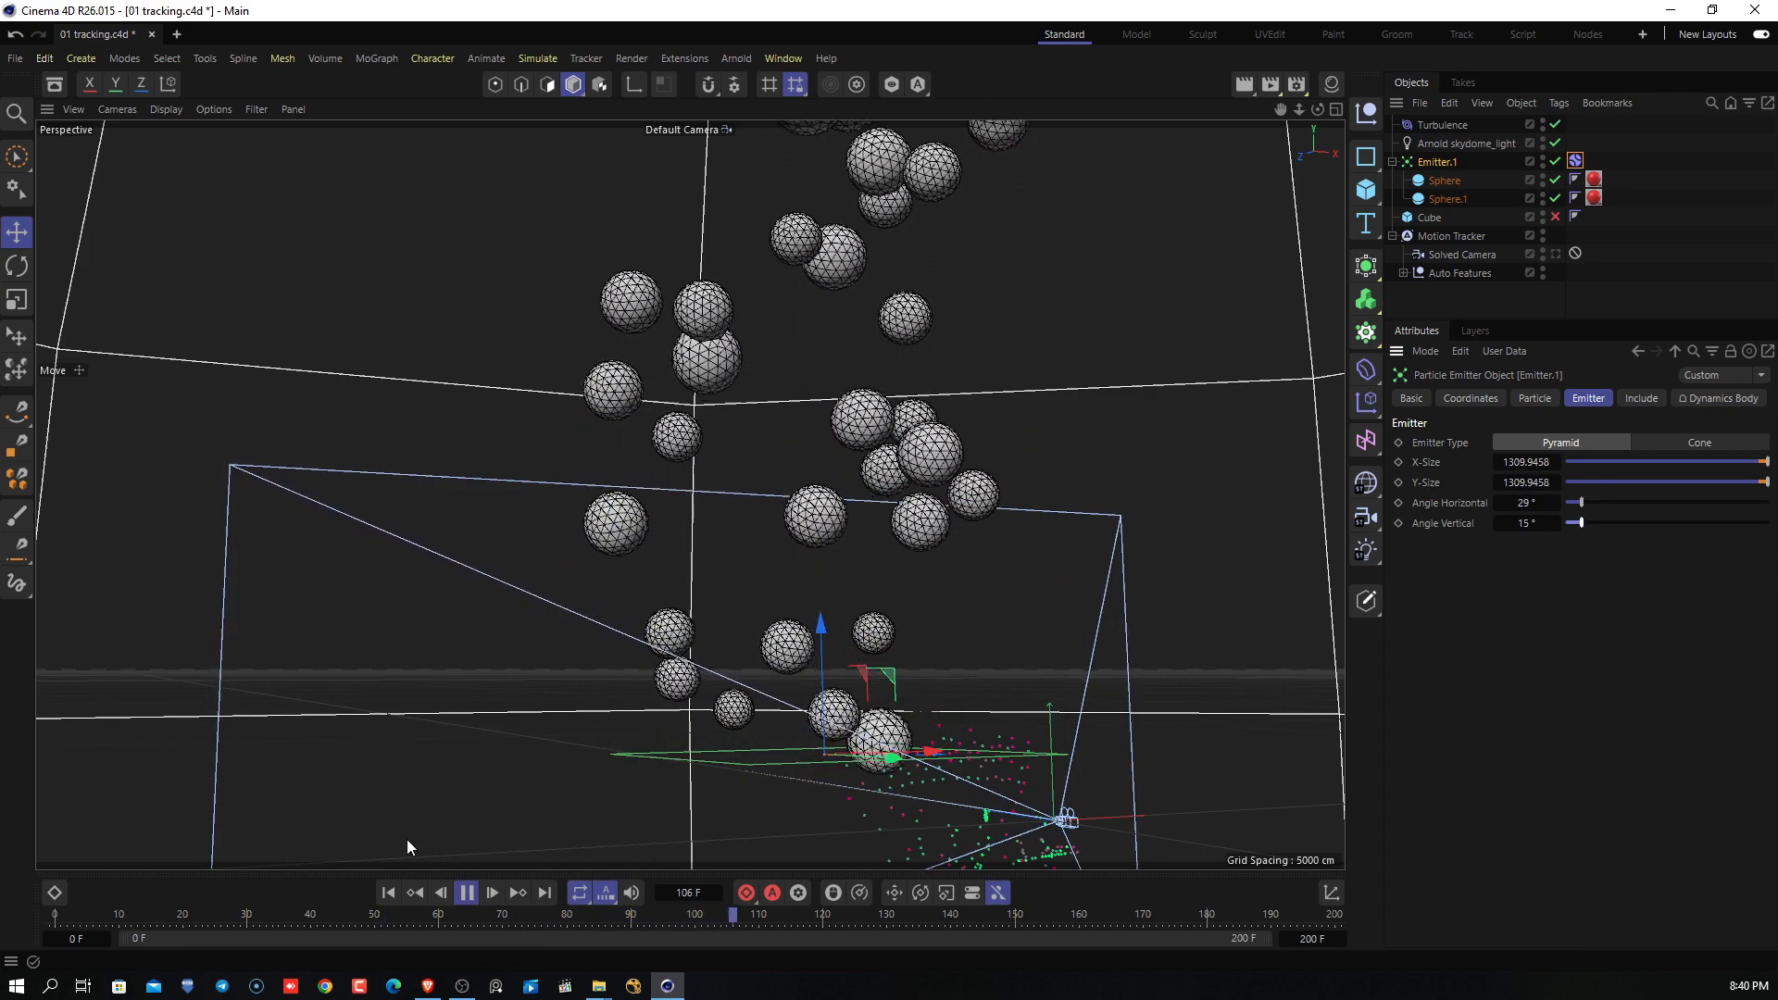
click(389, 894)
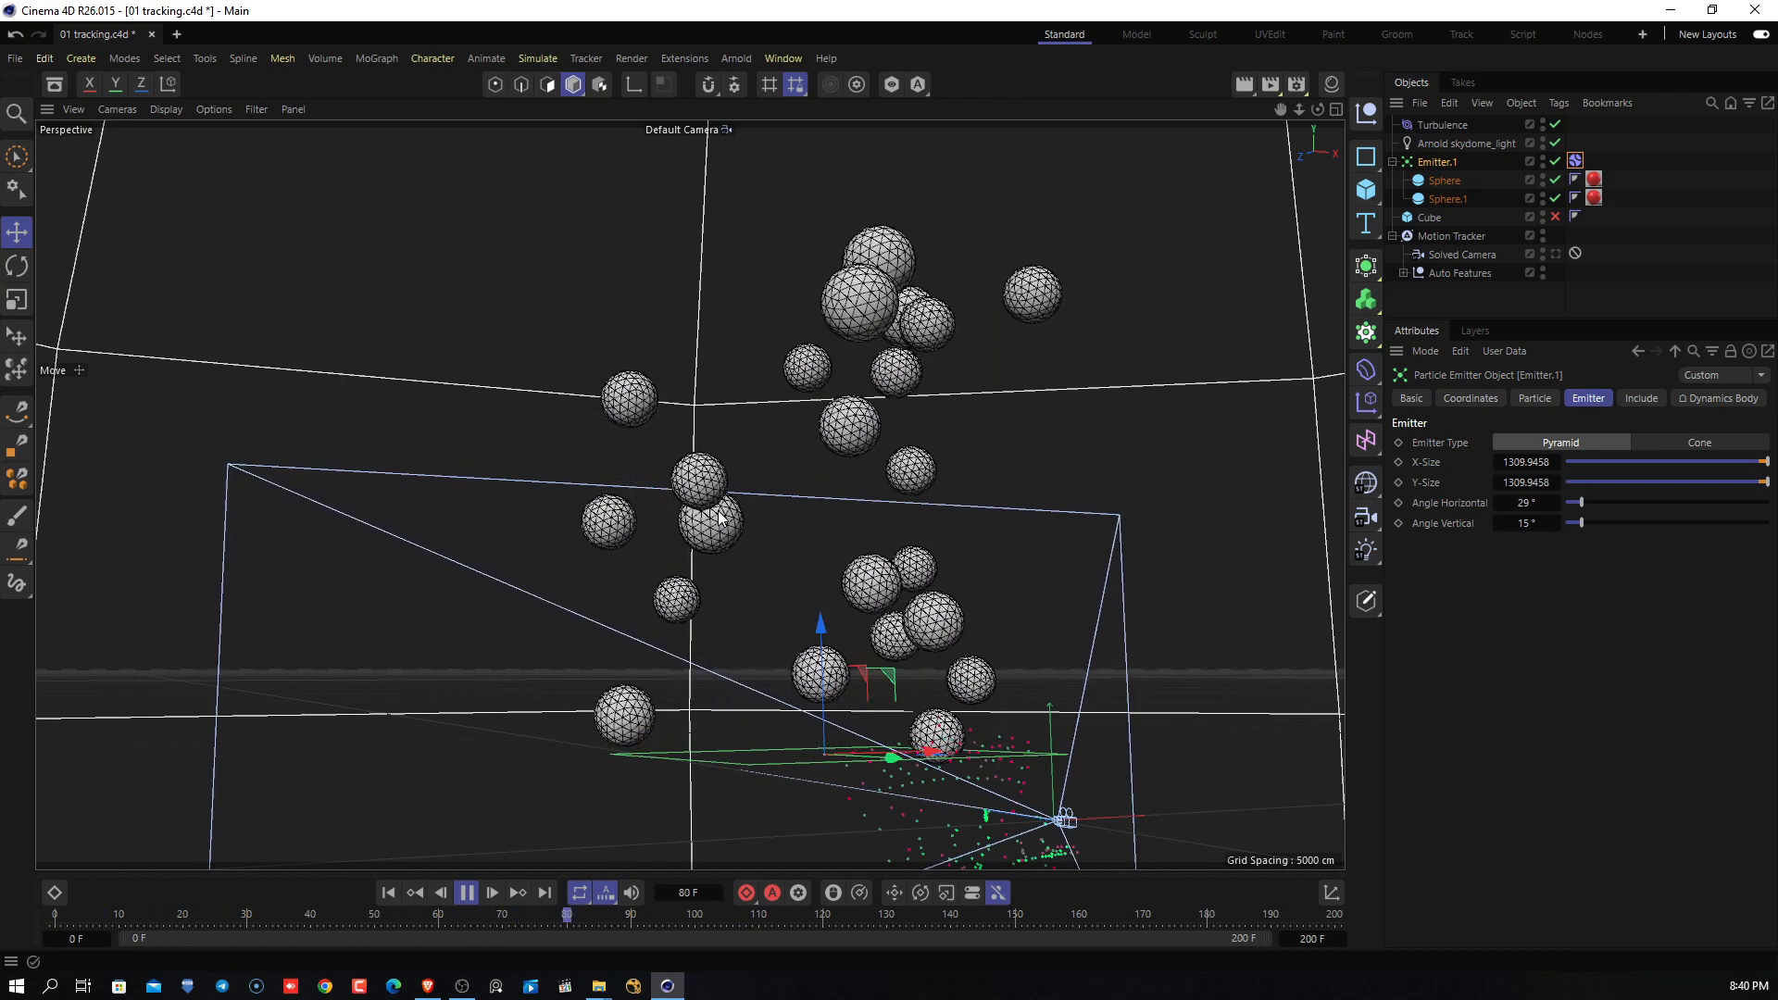
Widen the emission to a 52° horizontal angle and a 26° vertical angle, replaying from the start after each change.
drag(1580, 502, 1593, 503)
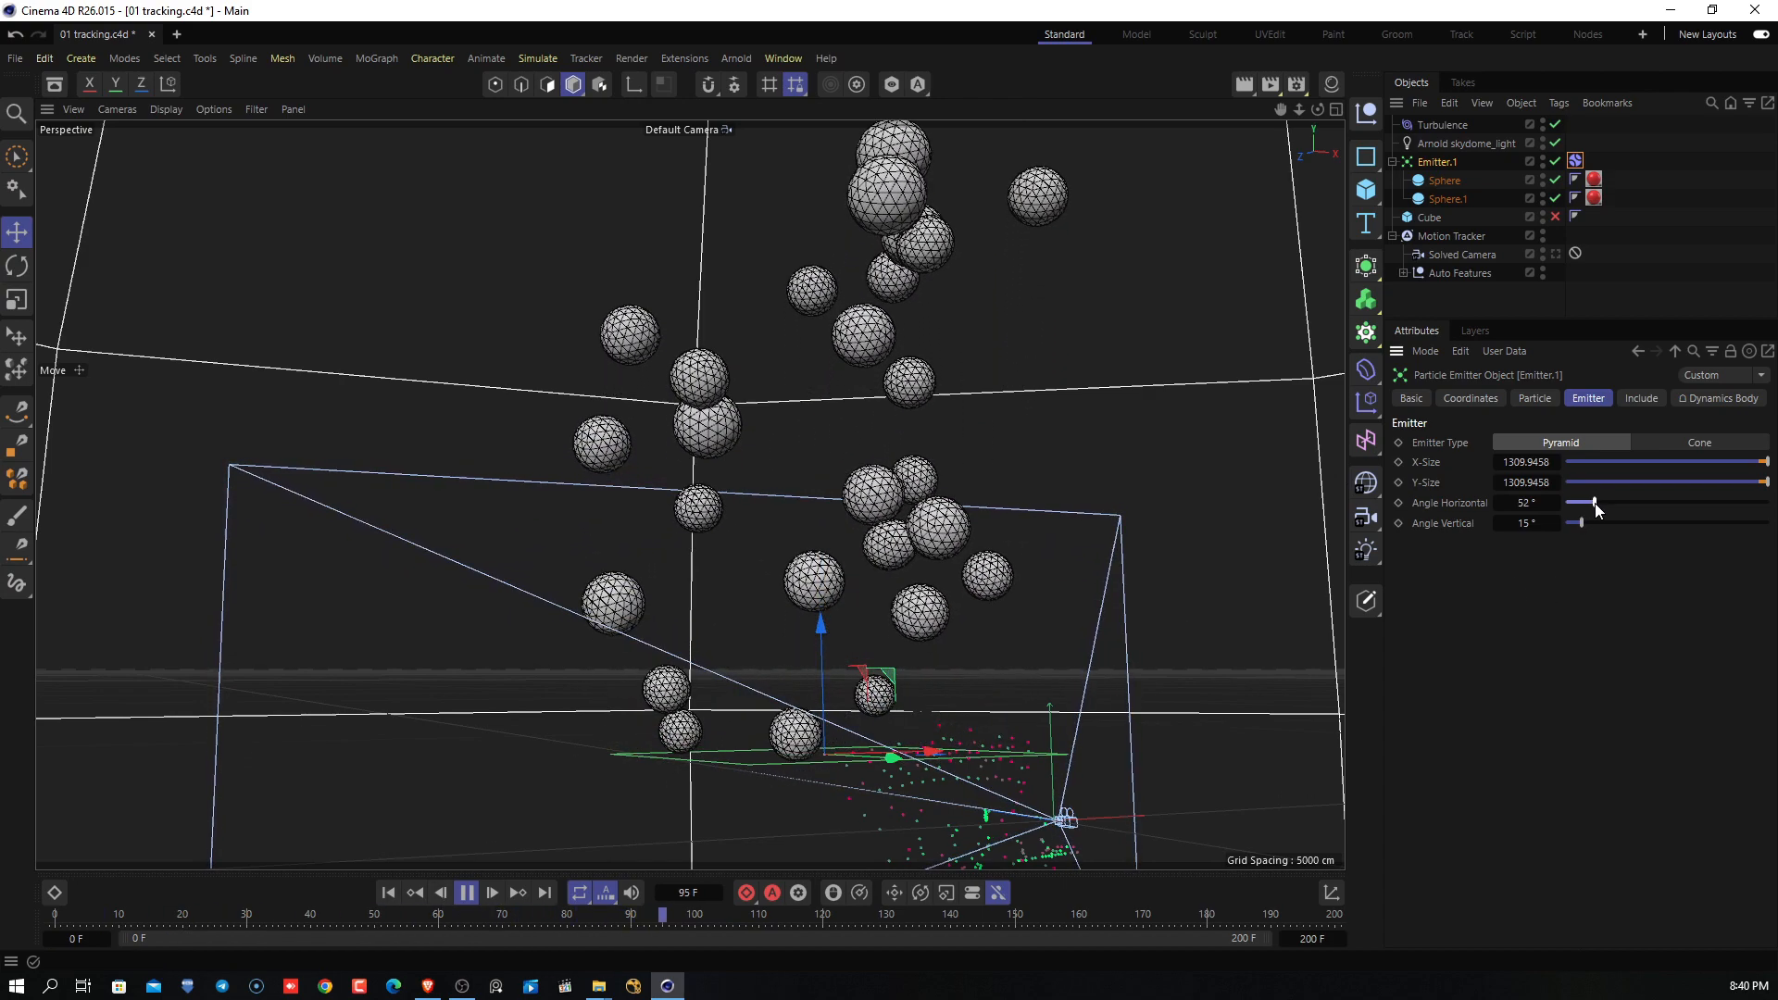
click(388, 892)
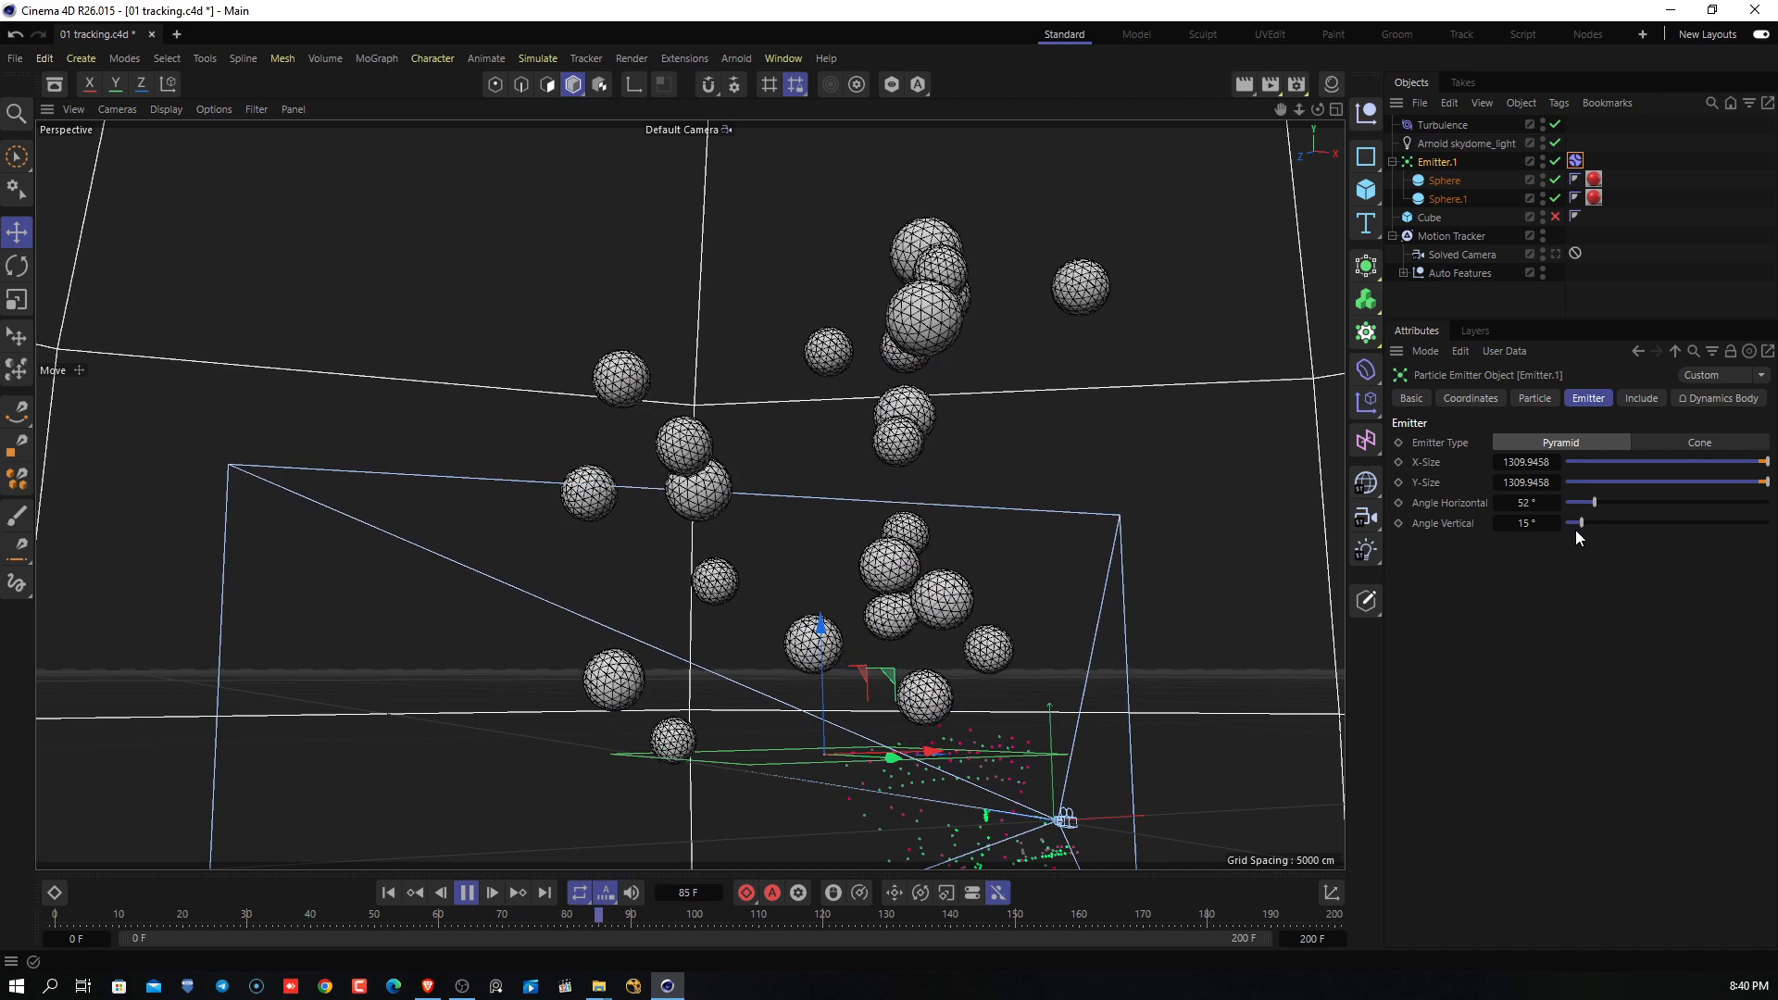
drag(1580, 523, 1585, 525)
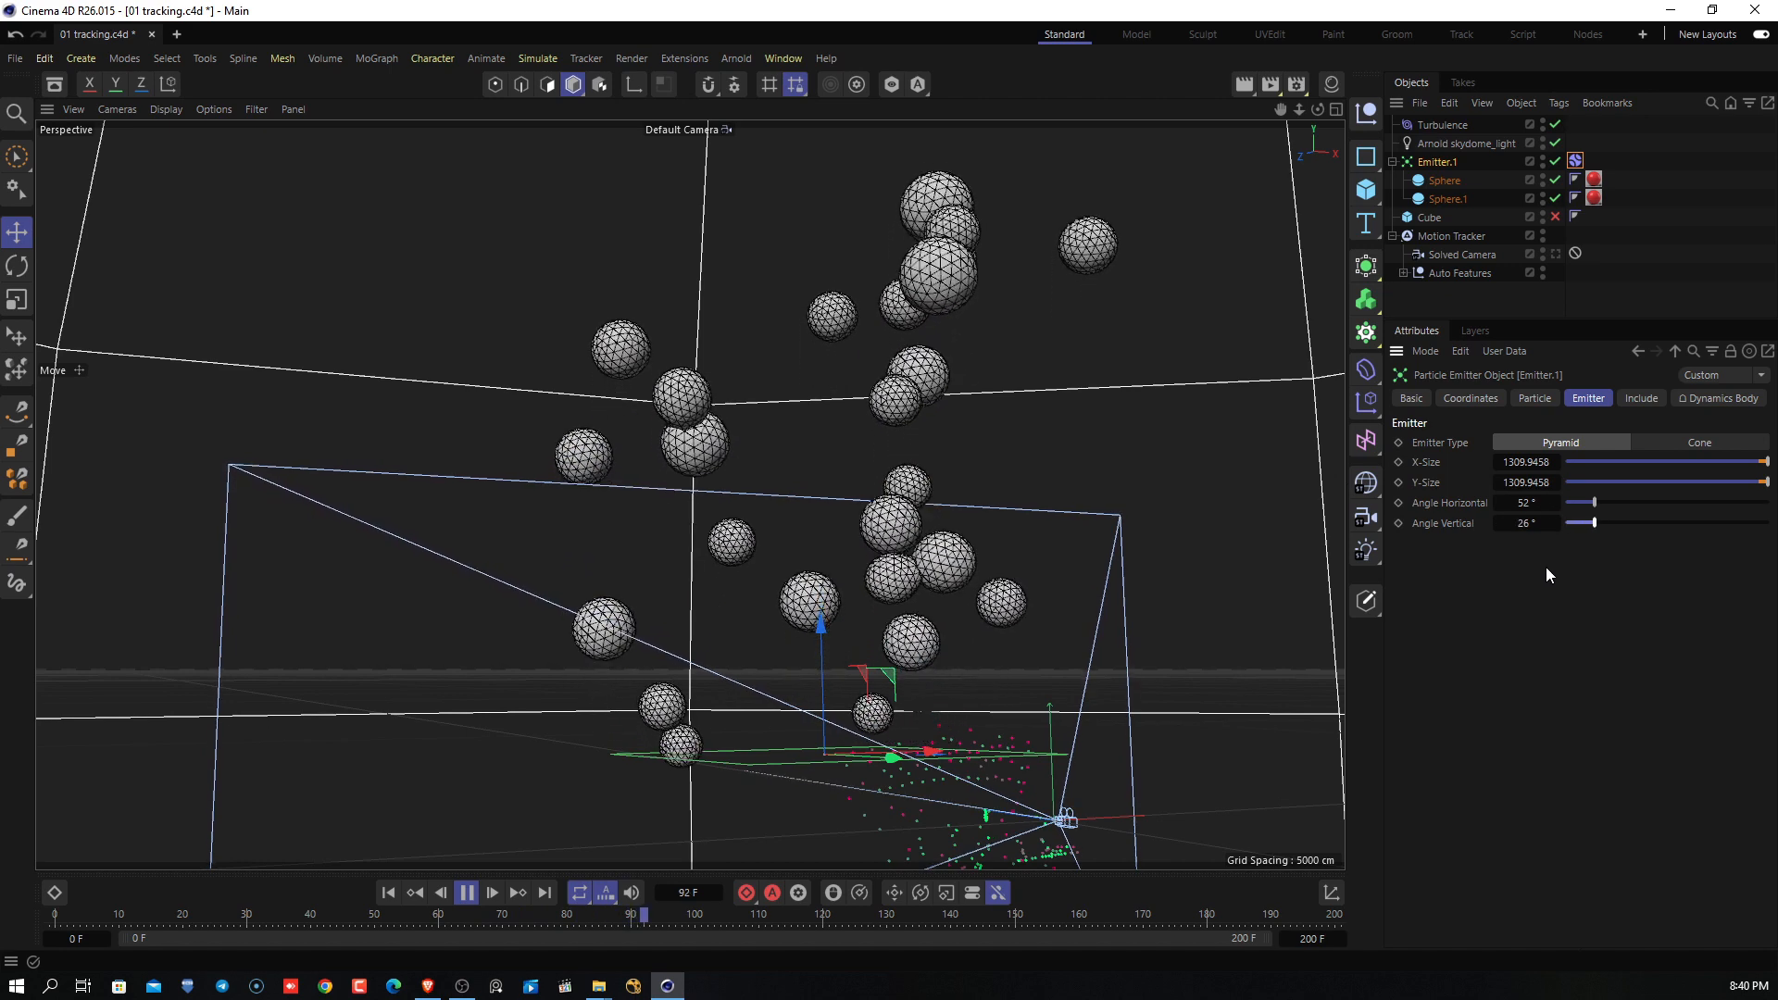
click(386, 894)
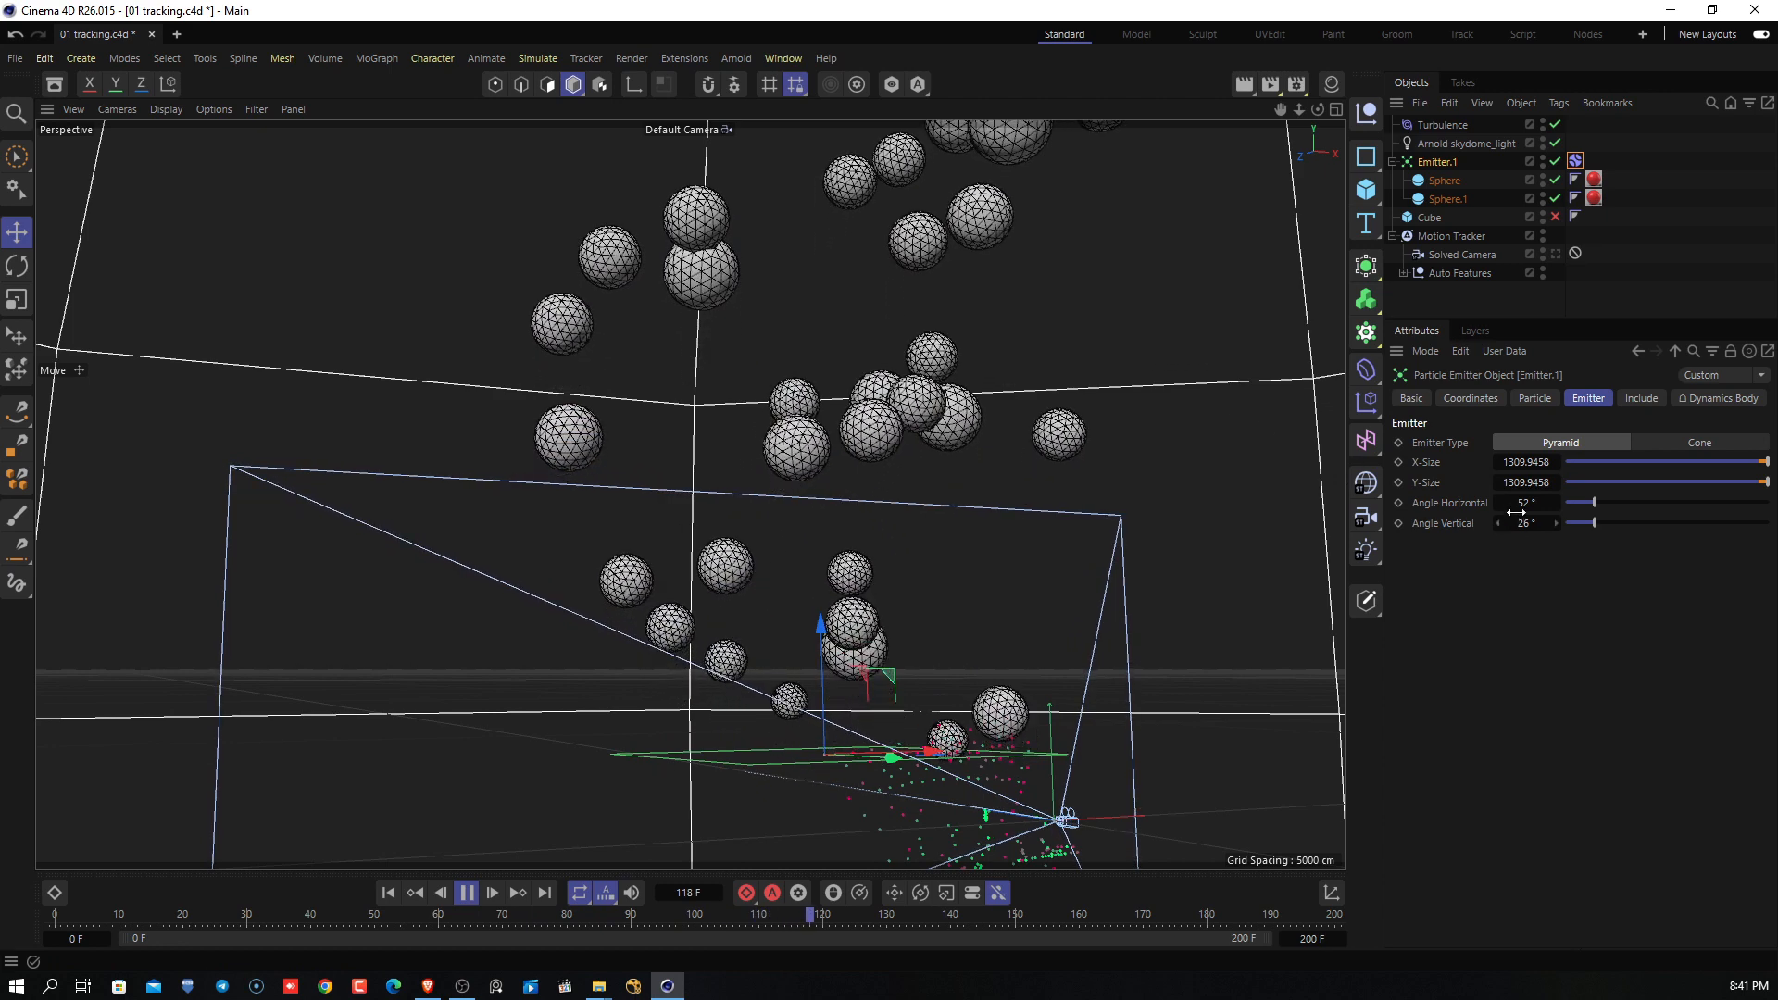
Raise the emitter's vertical angle to 40°, replay the simulation and pause at frame 87 to inspect the spread of spheres.
click(1594, 524)
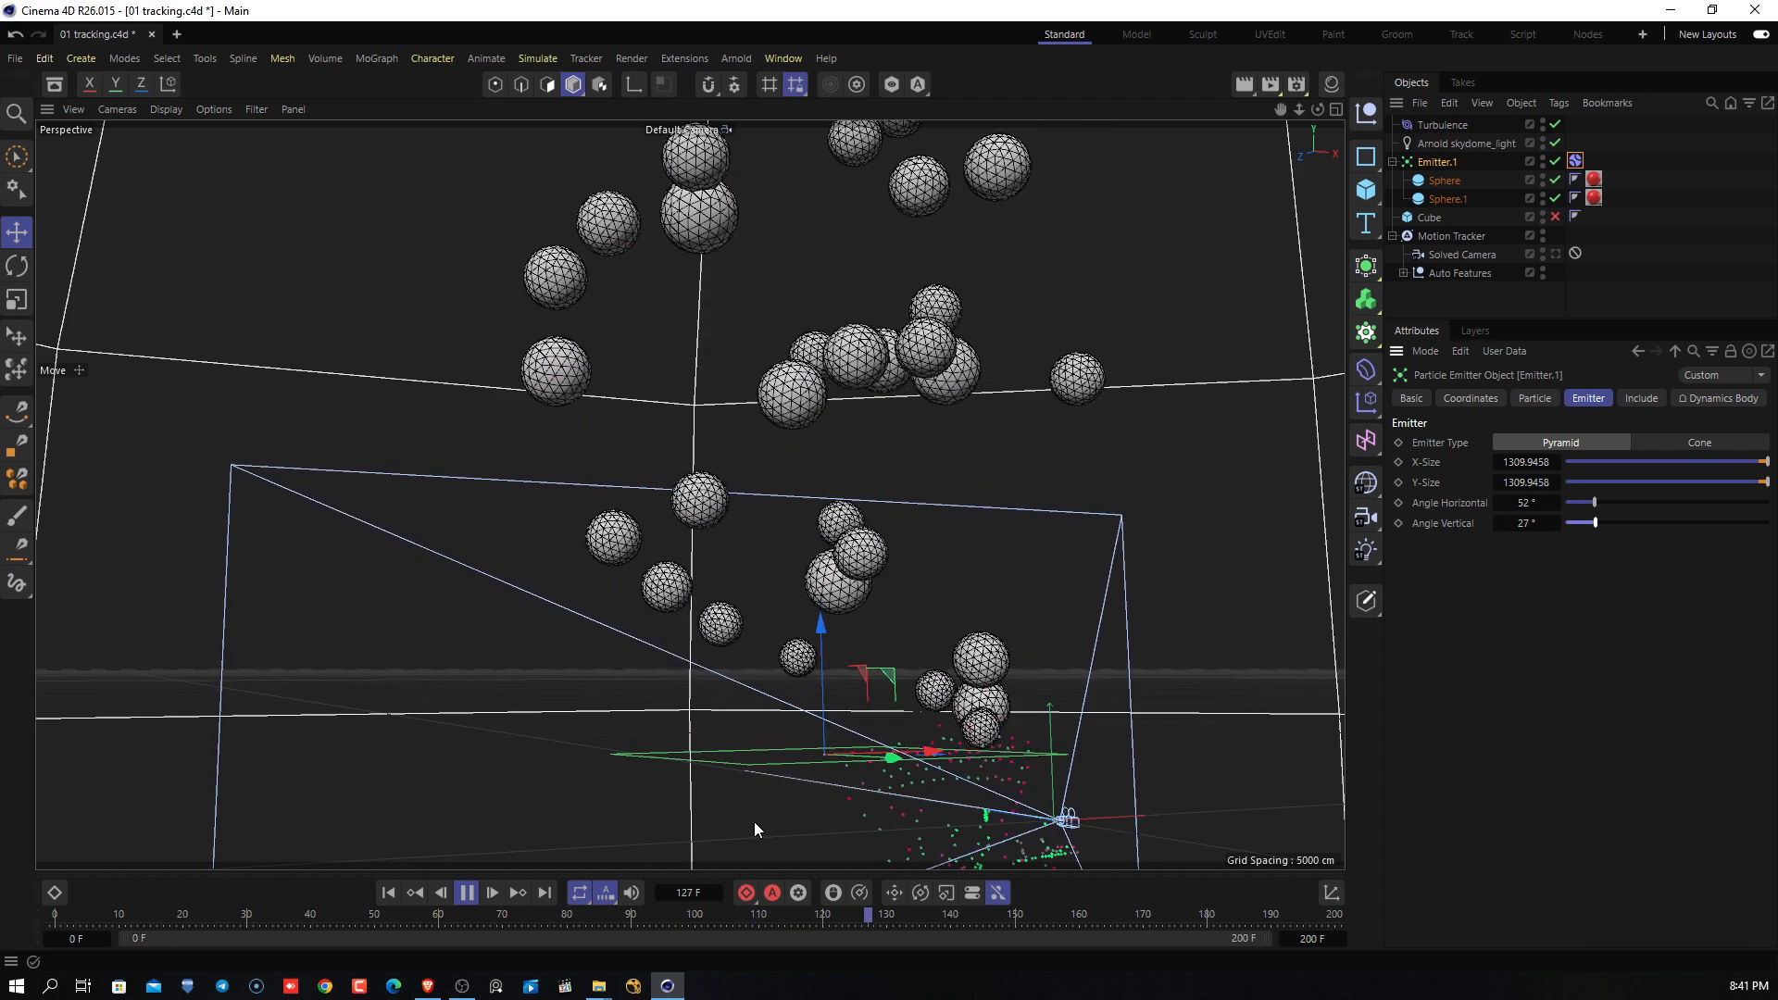
click(387, 893)
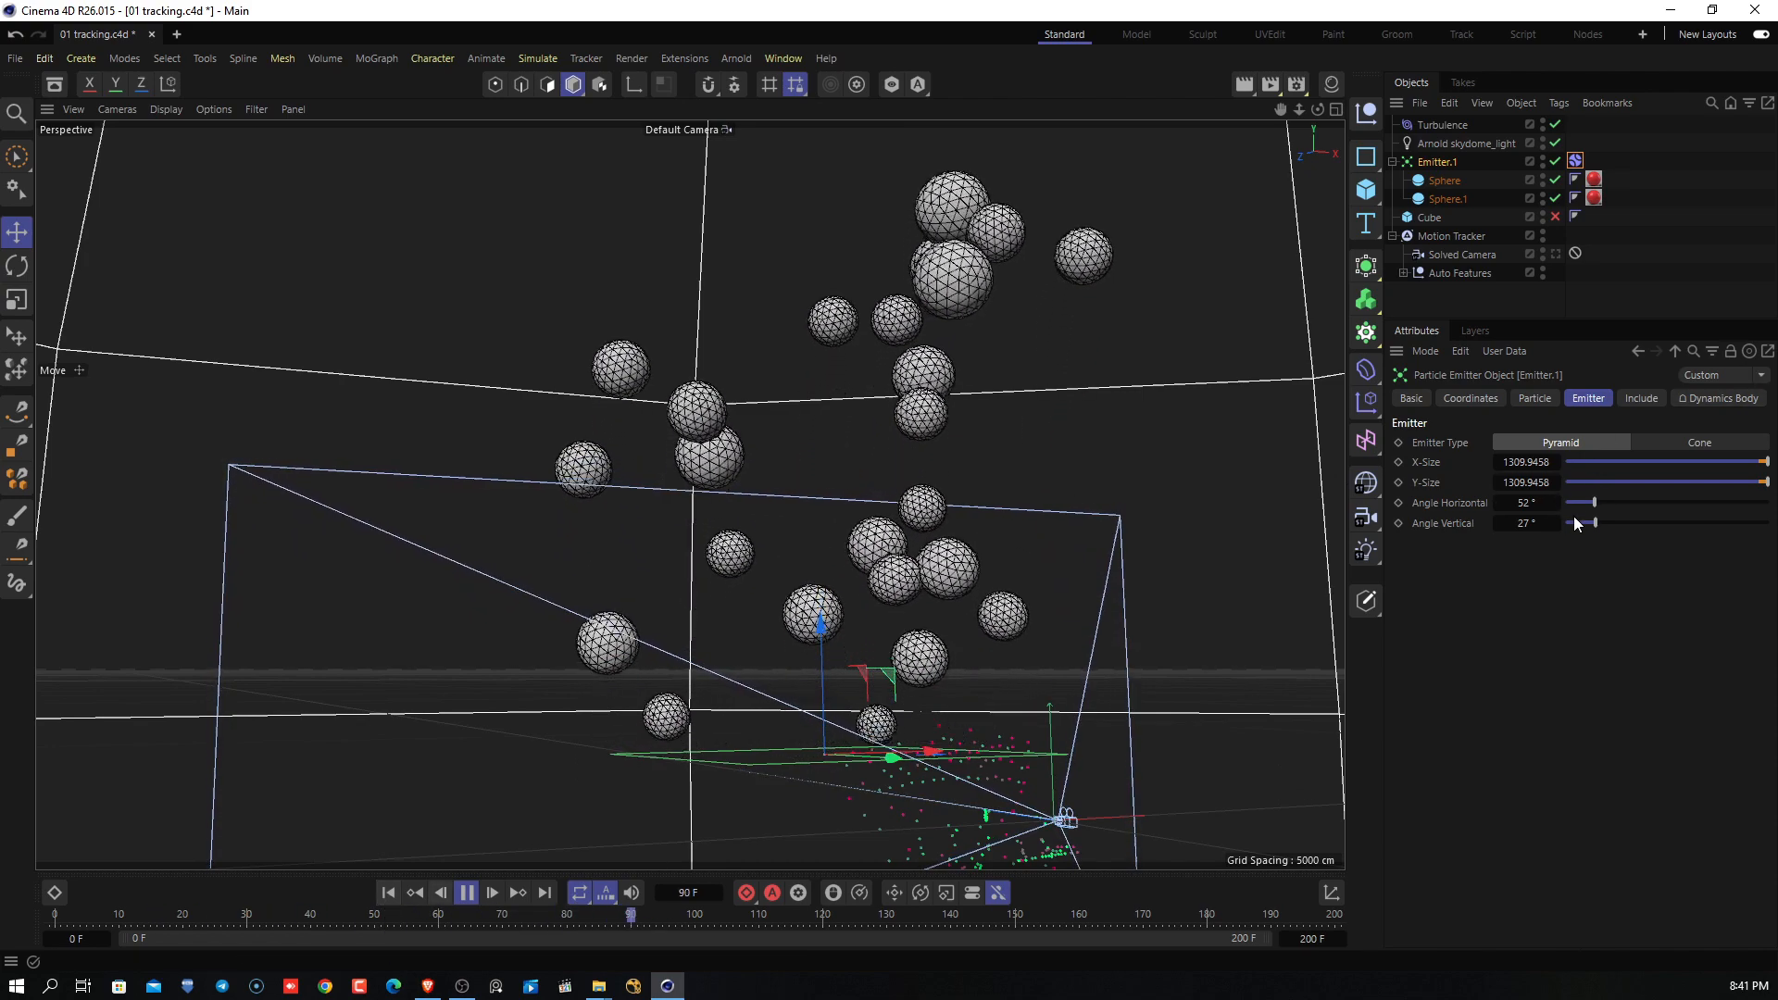
drag(1594, 524, 1593, 524)
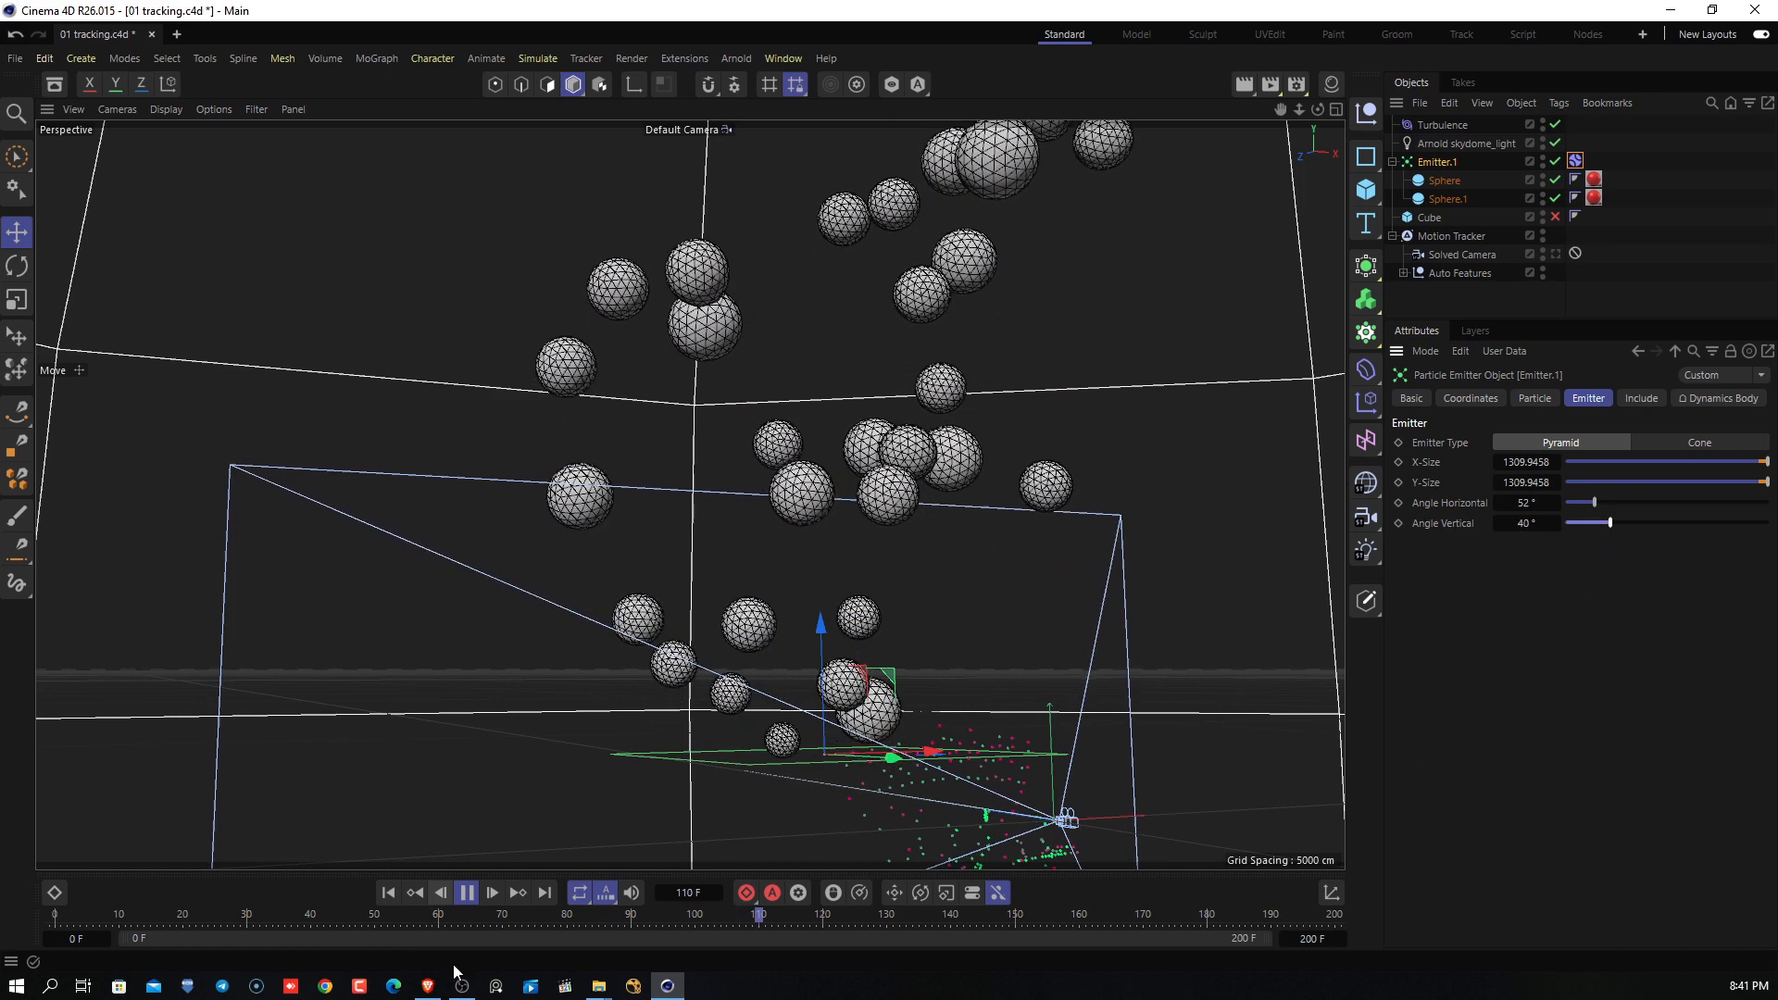
click(389, 893)
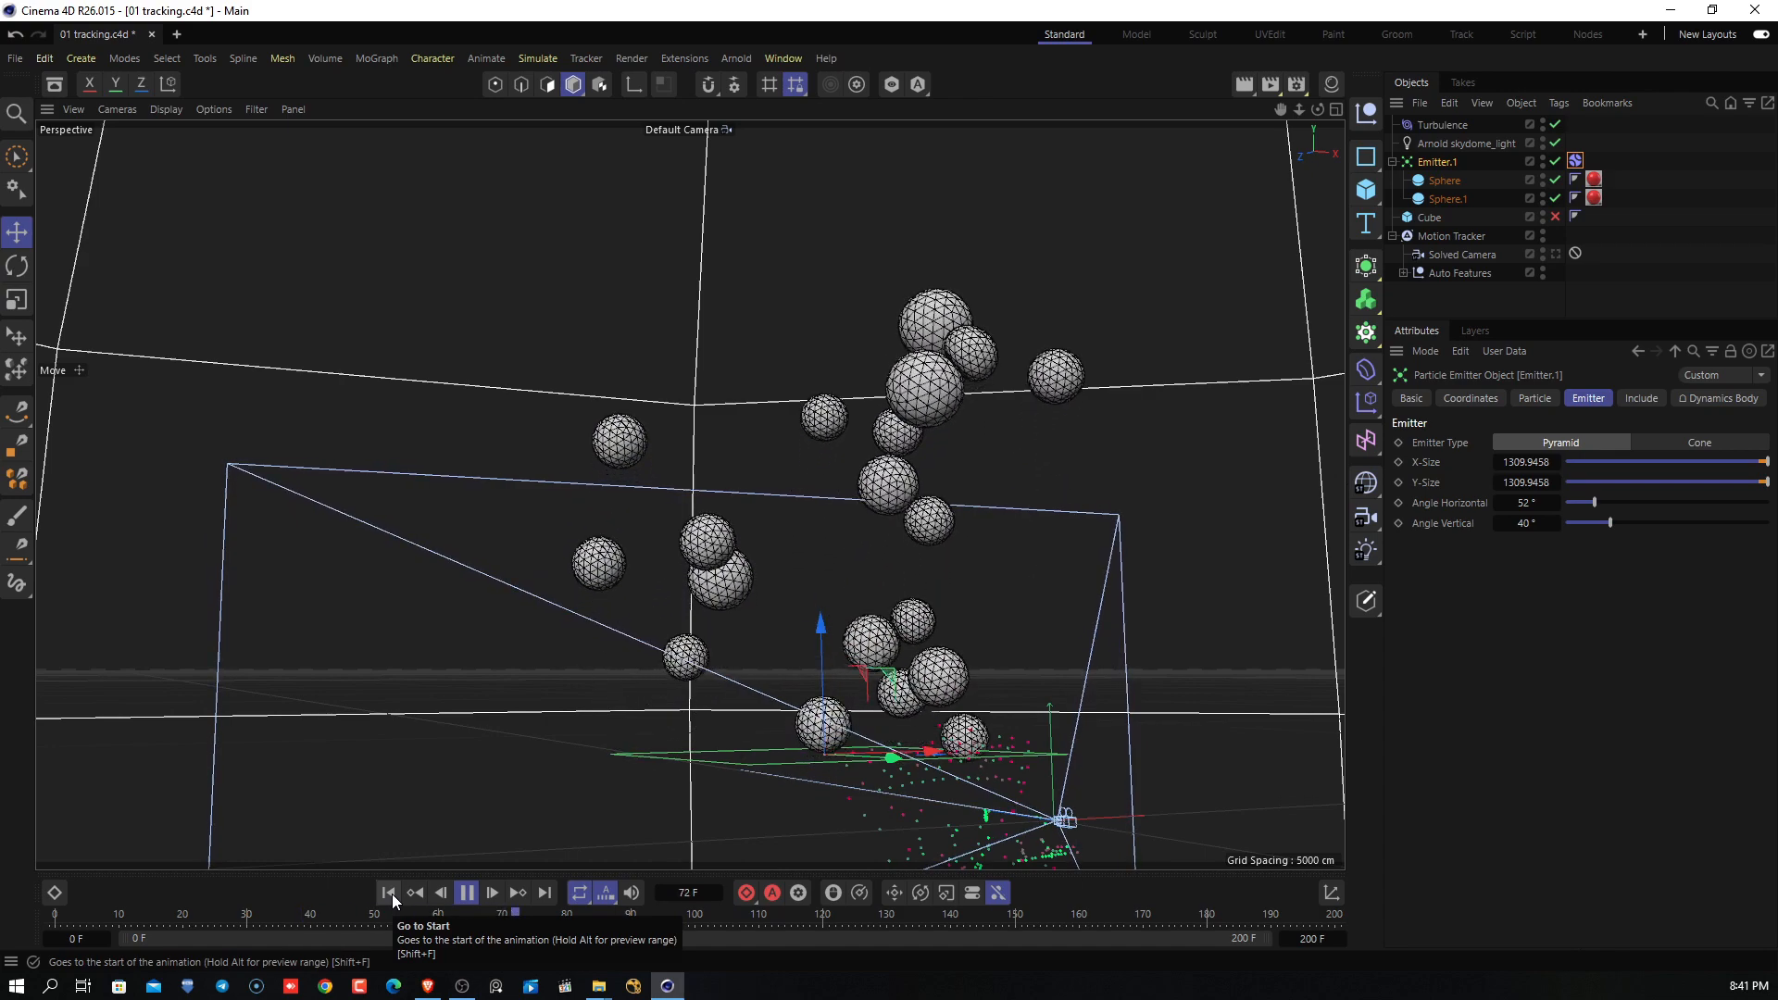
click(466, 892)
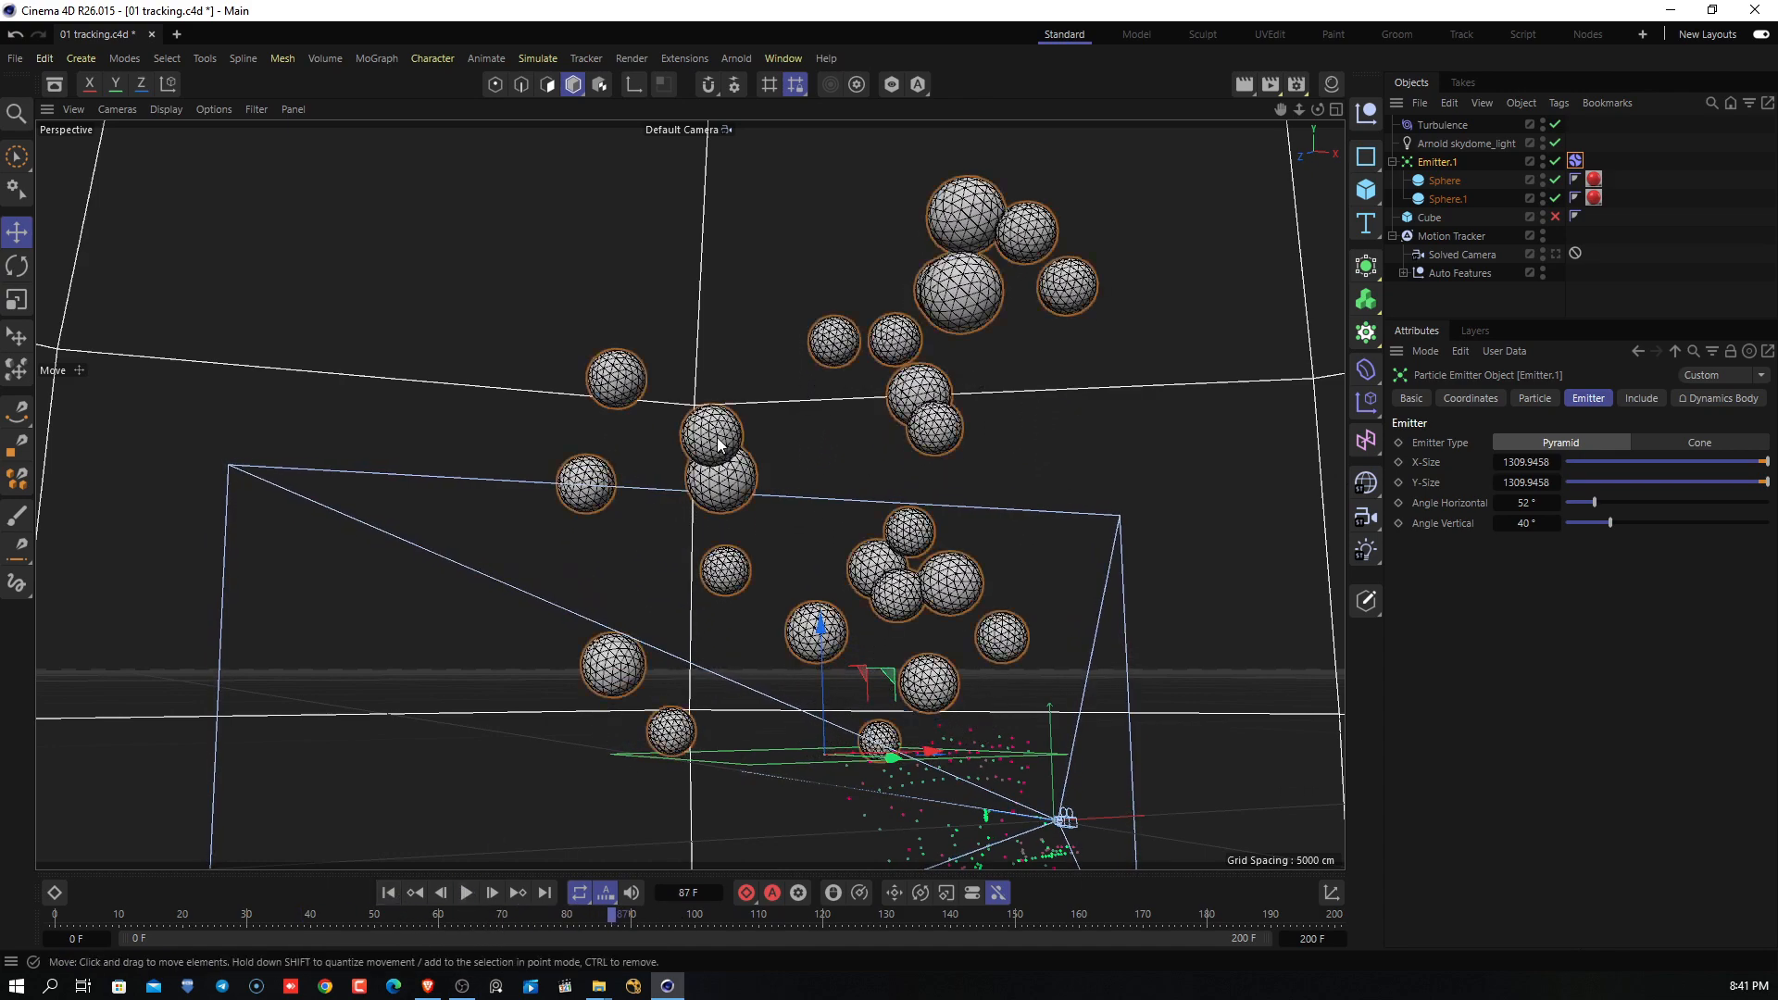
alt+right_drag(691, 502, 896, 443)
alt+drag(896, 443, 741, 491)
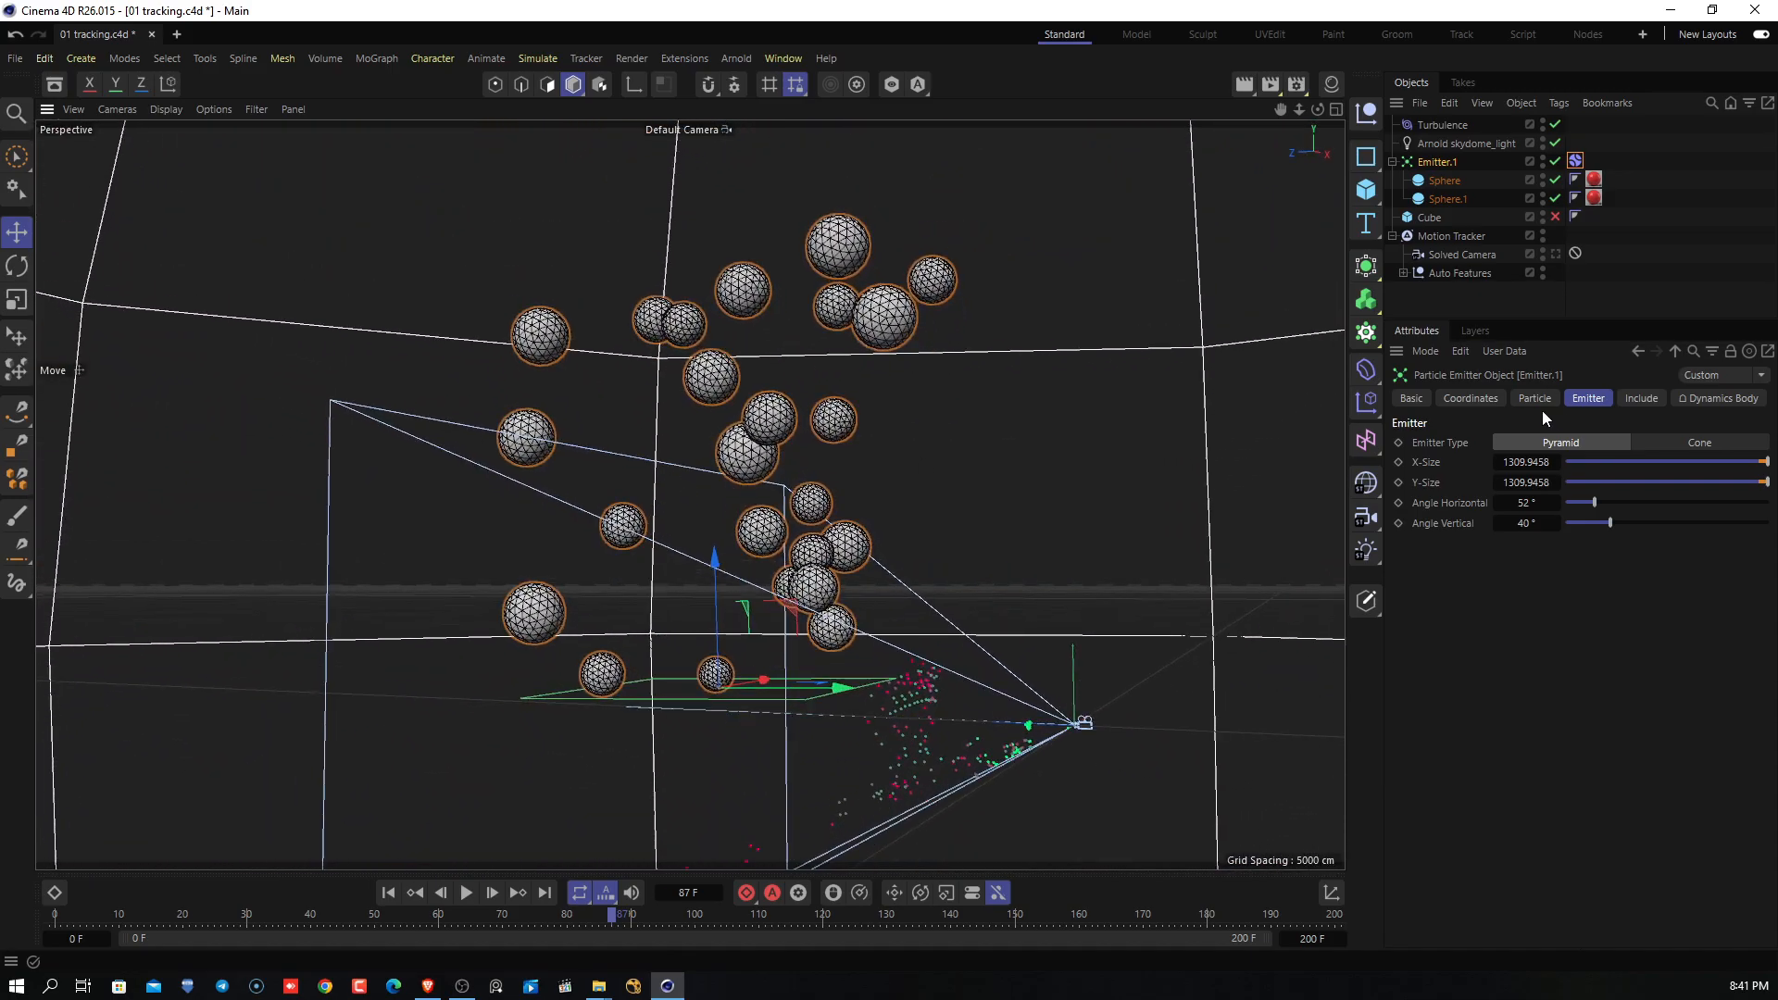
In Emitter.1's particle settings, set the speed variation to 33%, rotation to 85° and rotation variation to 22%.
click(1534, 400)
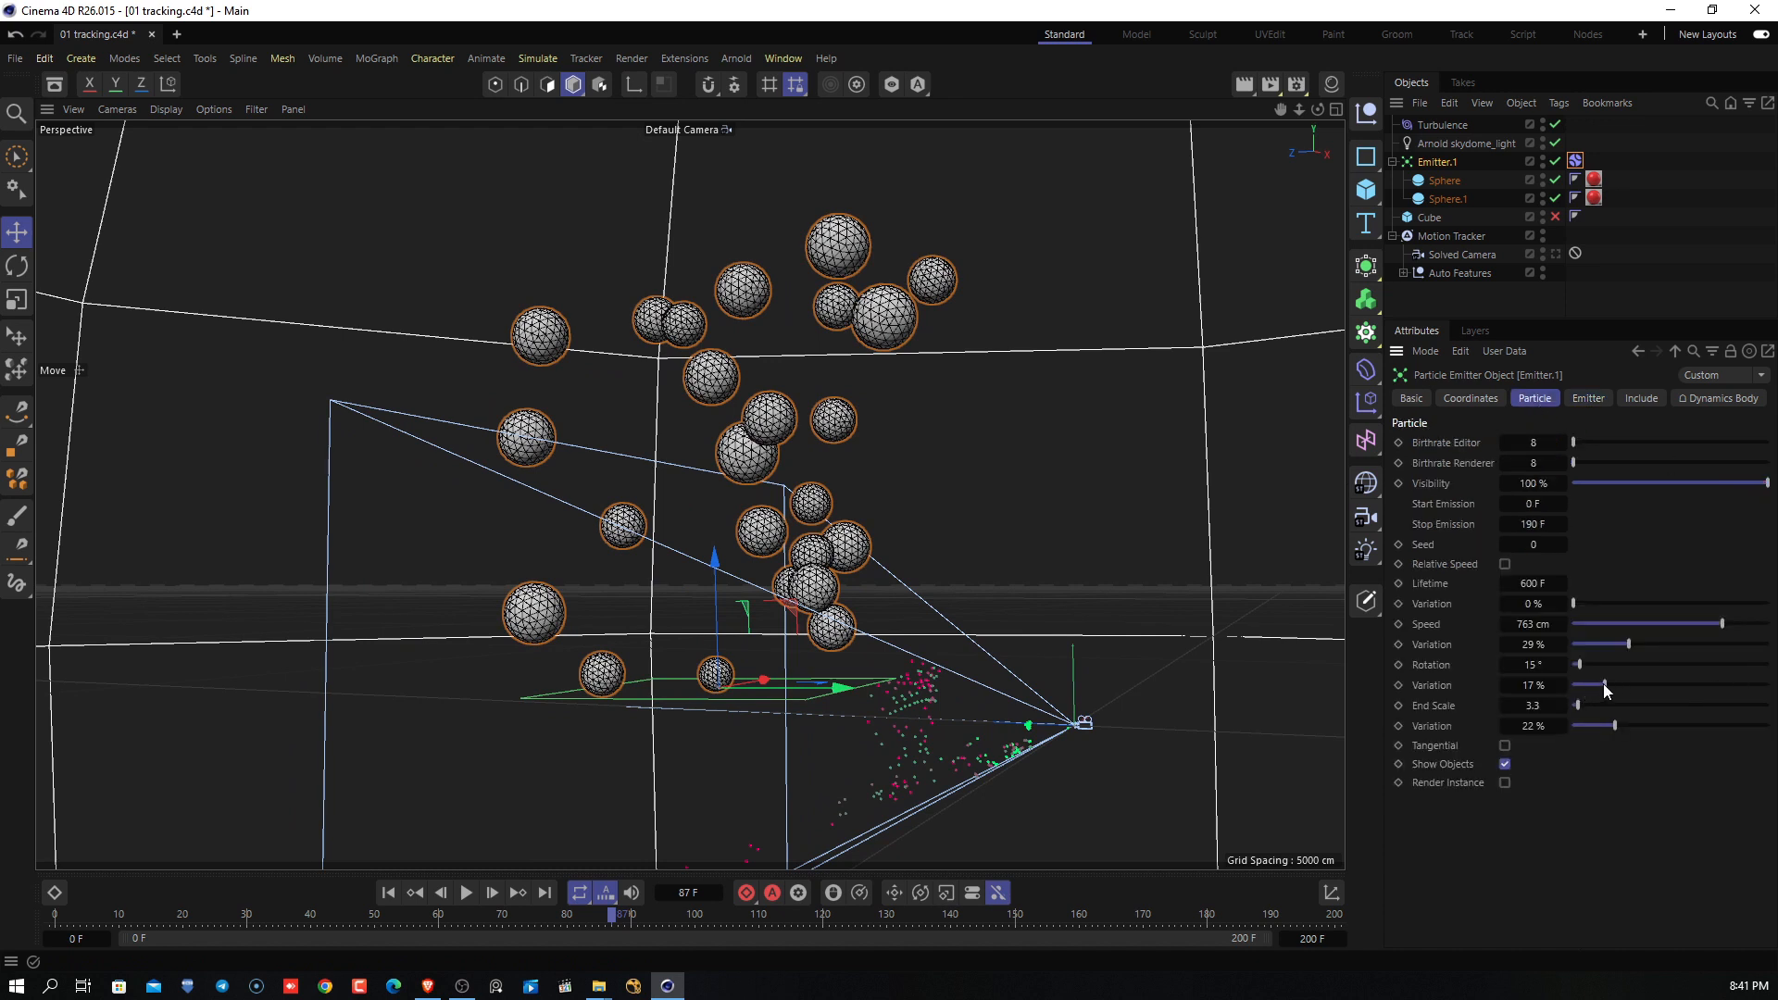
mouse_move(1603, 683)
mouse_down()
mouse_move(1676, 665)
mouse_move(1619, 665)
mouse_up()
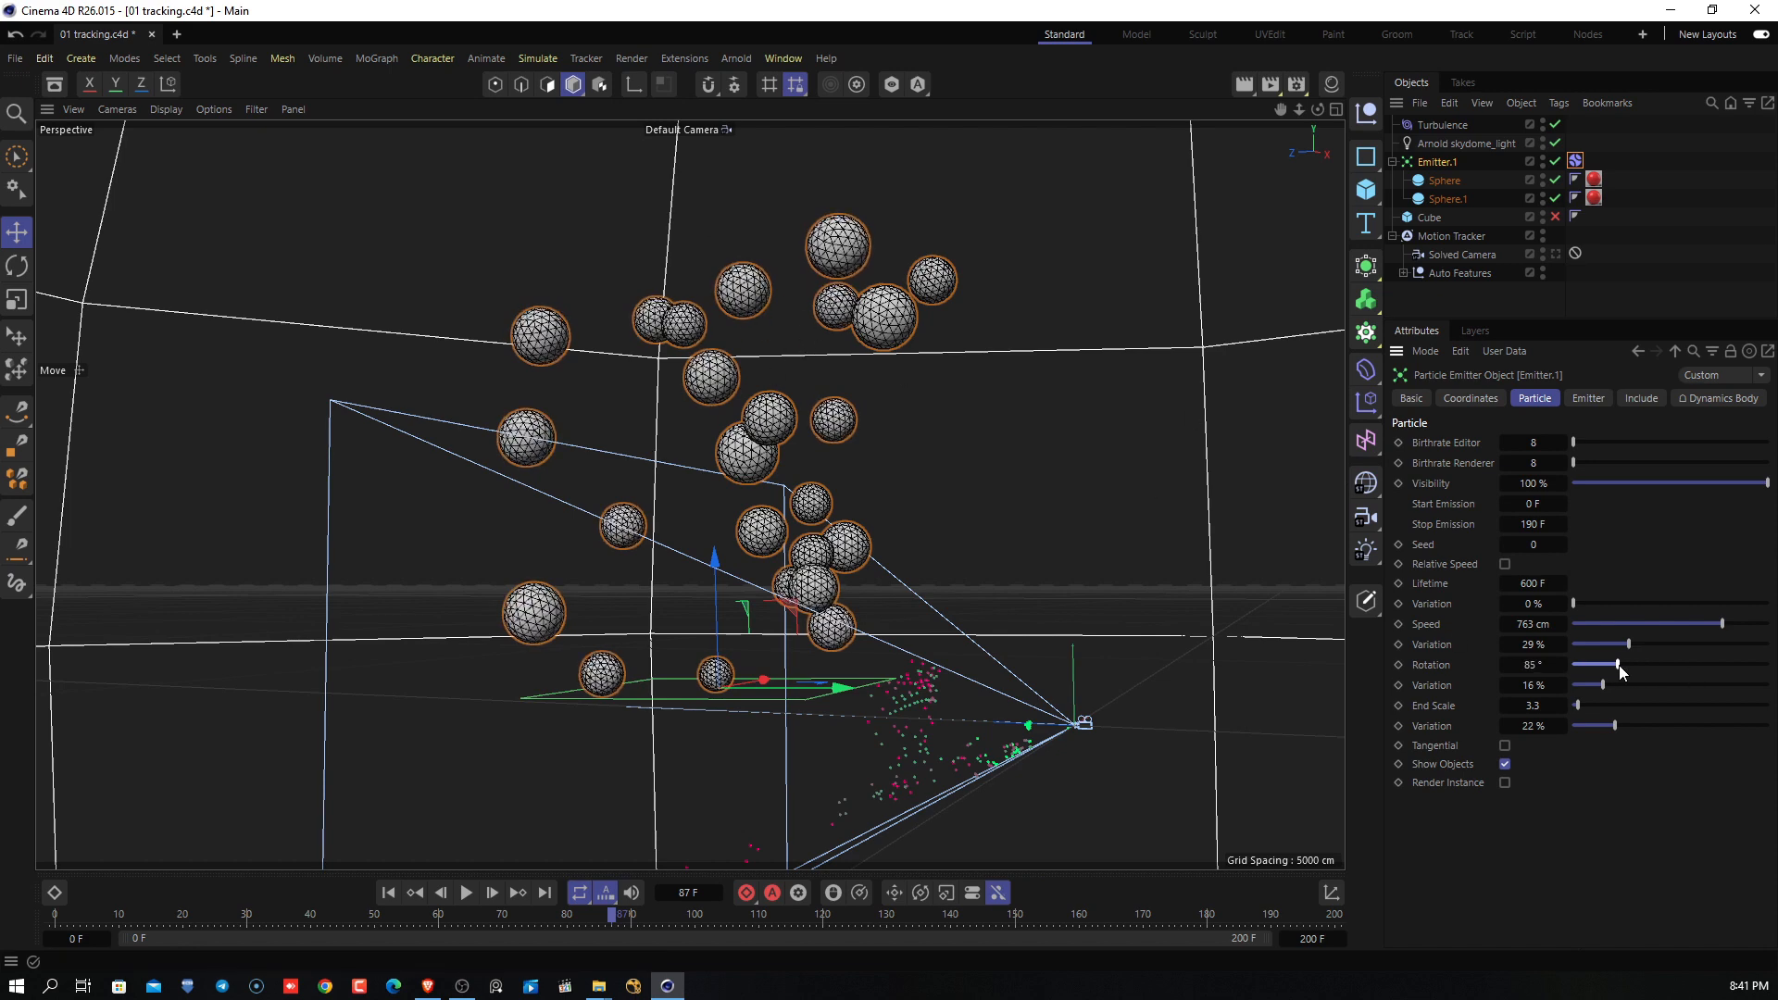
drag(1678, 643, 1637, 643)
drag(1606, 687, 1616, 687)
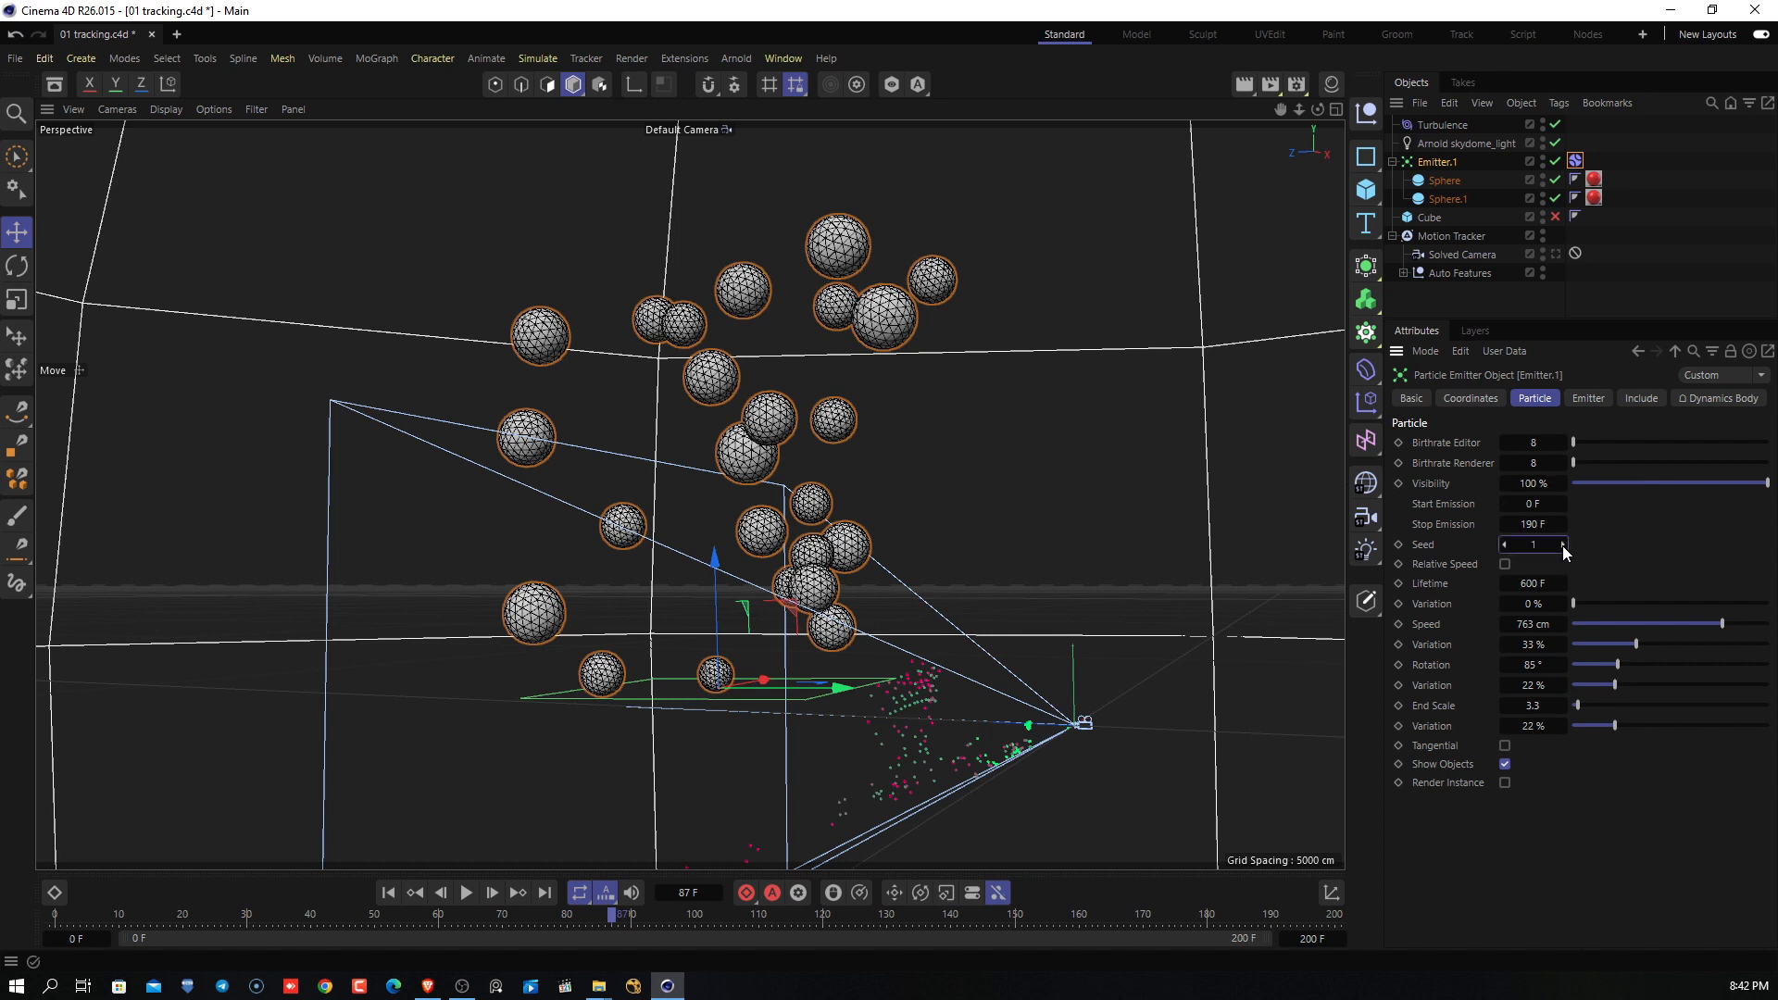
Step the emitter's particle seed up to 7 to vary the sphere sizes.
click(1564, 544)
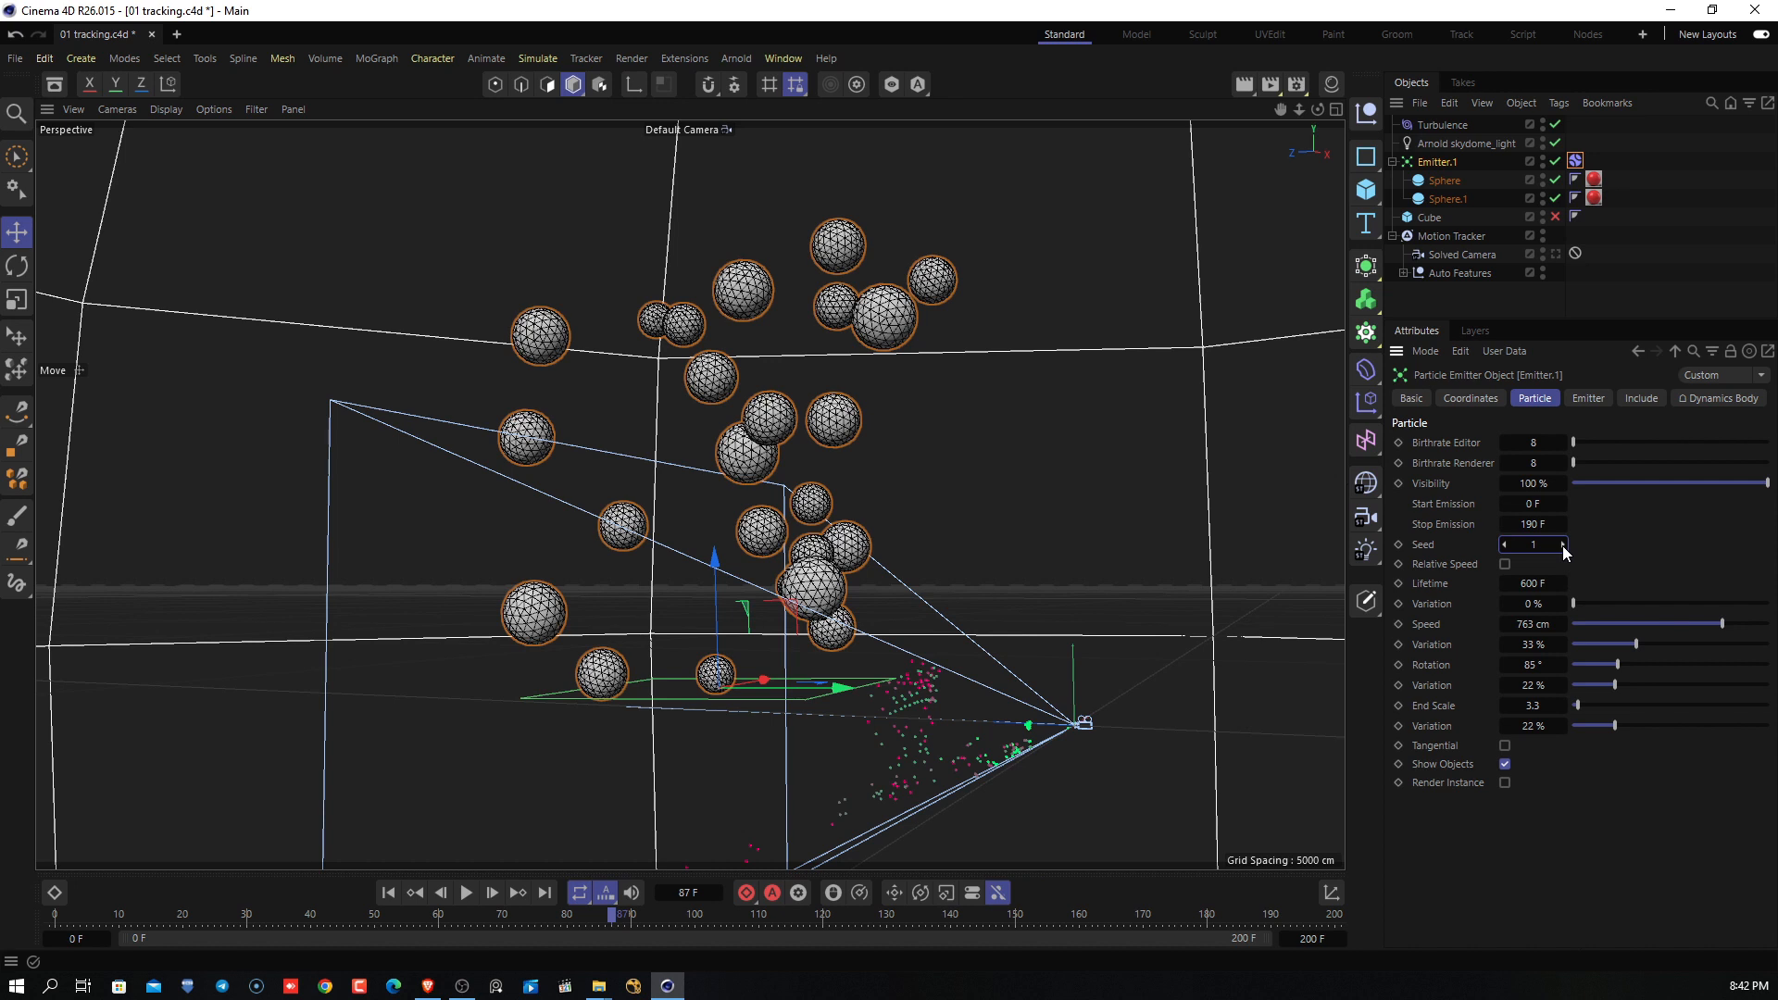
click(1563, 545)
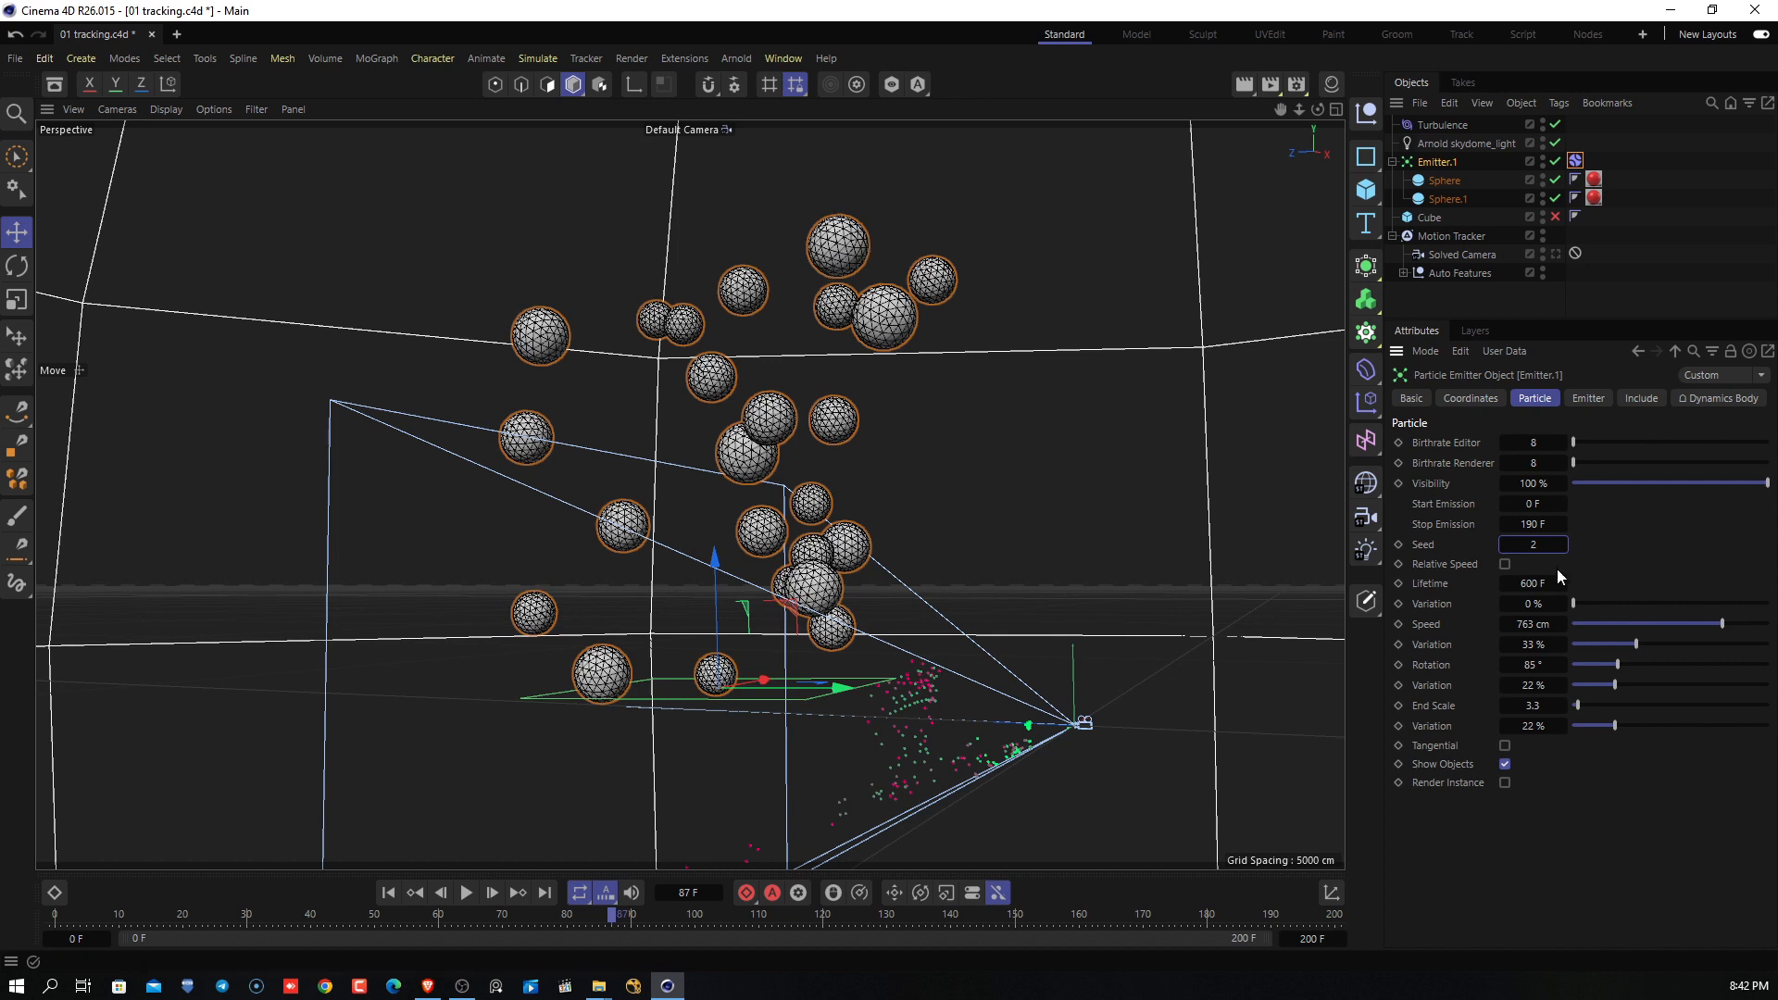
click(1563, 544)
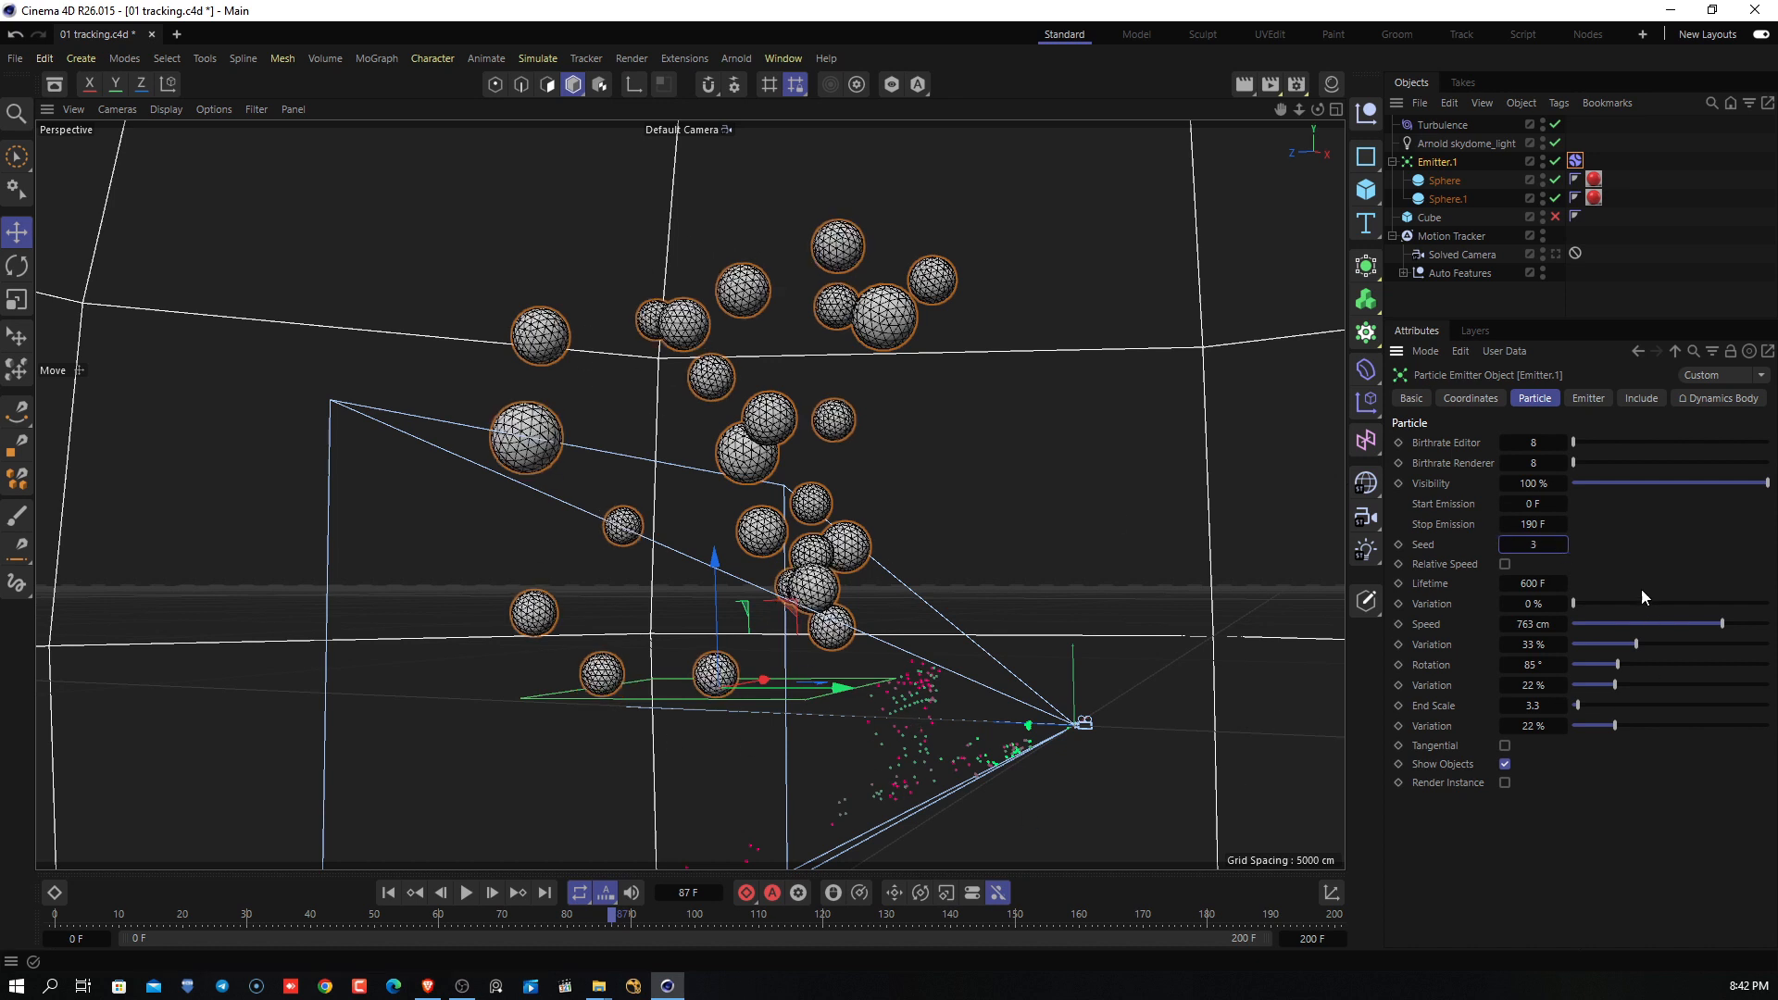
click(1563, 545)
click(1563, 546)
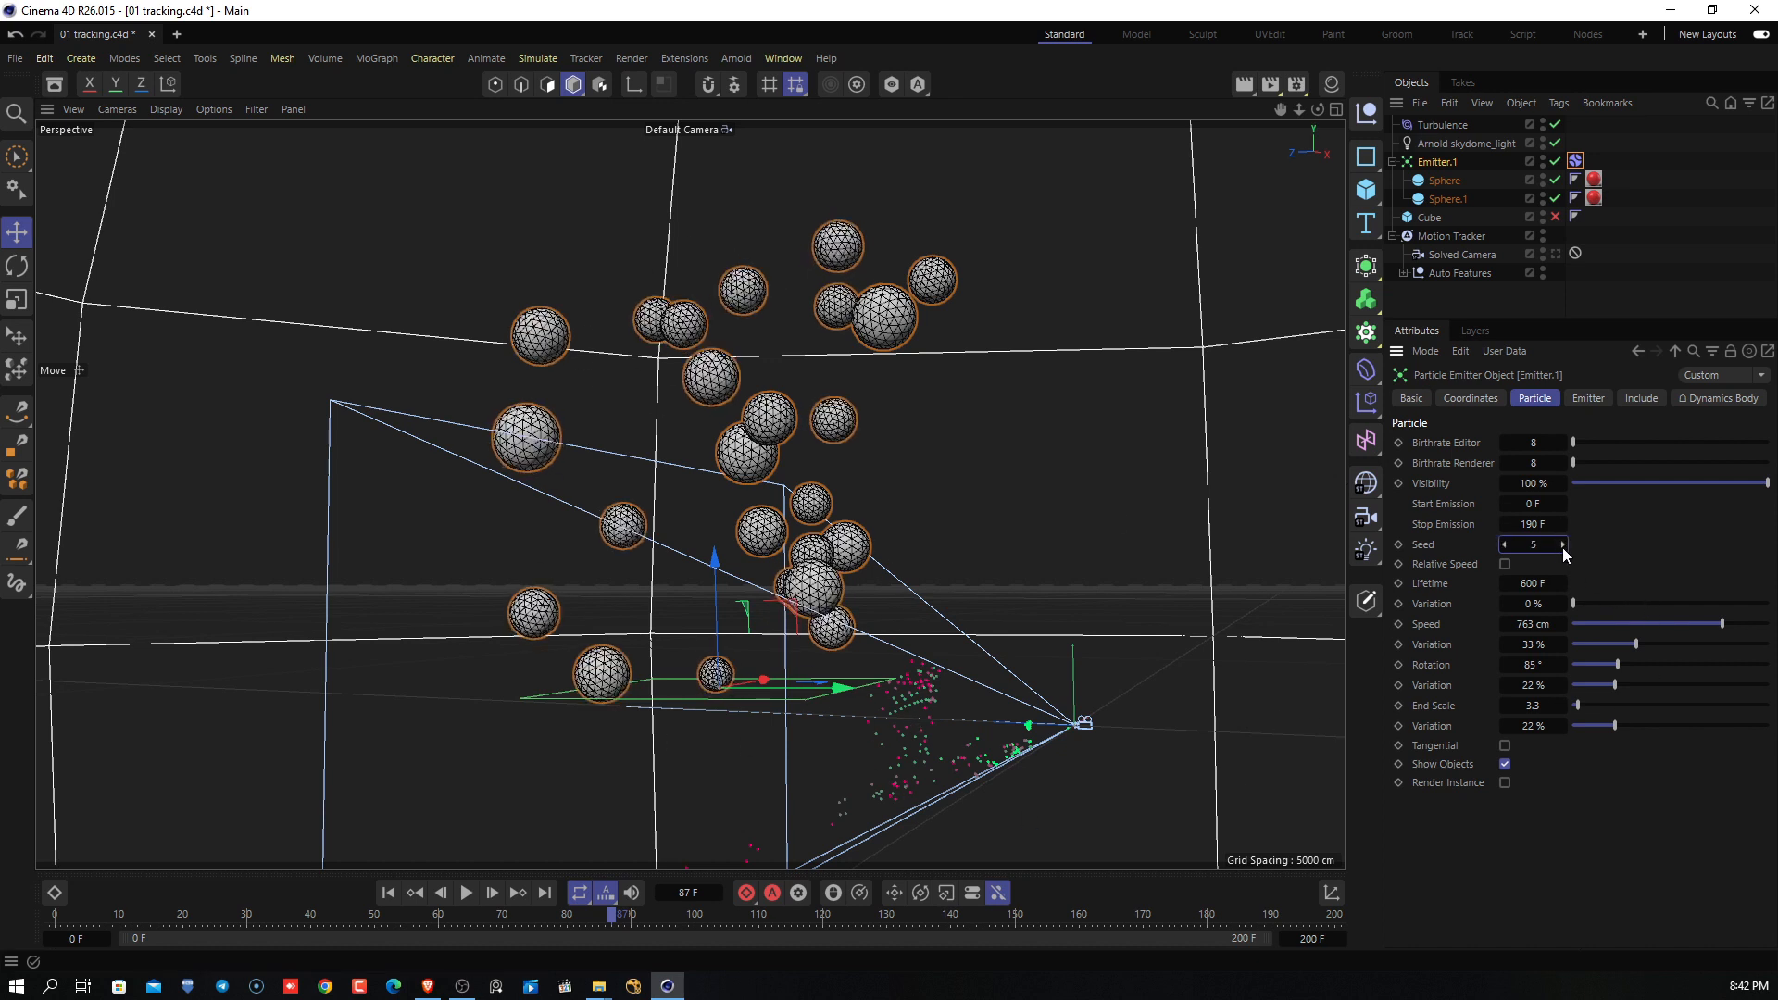
click(1563, 545)
click(1563, 546)
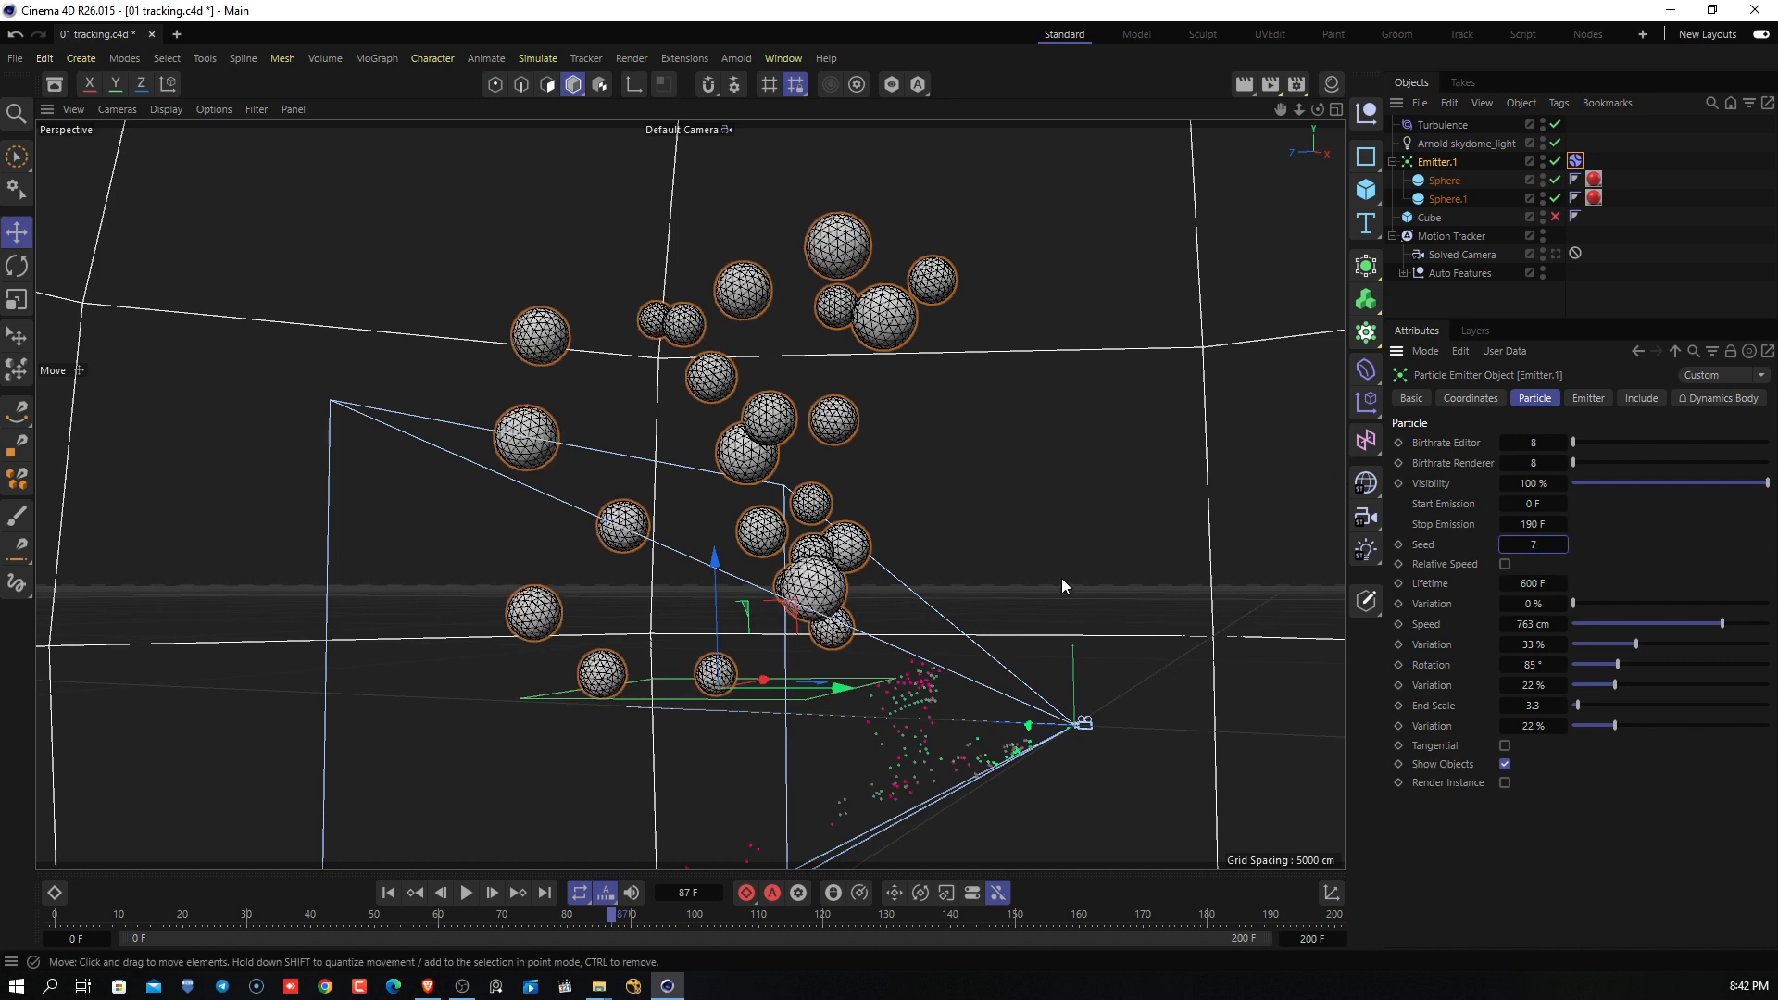
Show the material manager and duplicate the red standard_surface material.
click(1594, 197)
click(1331, 89)
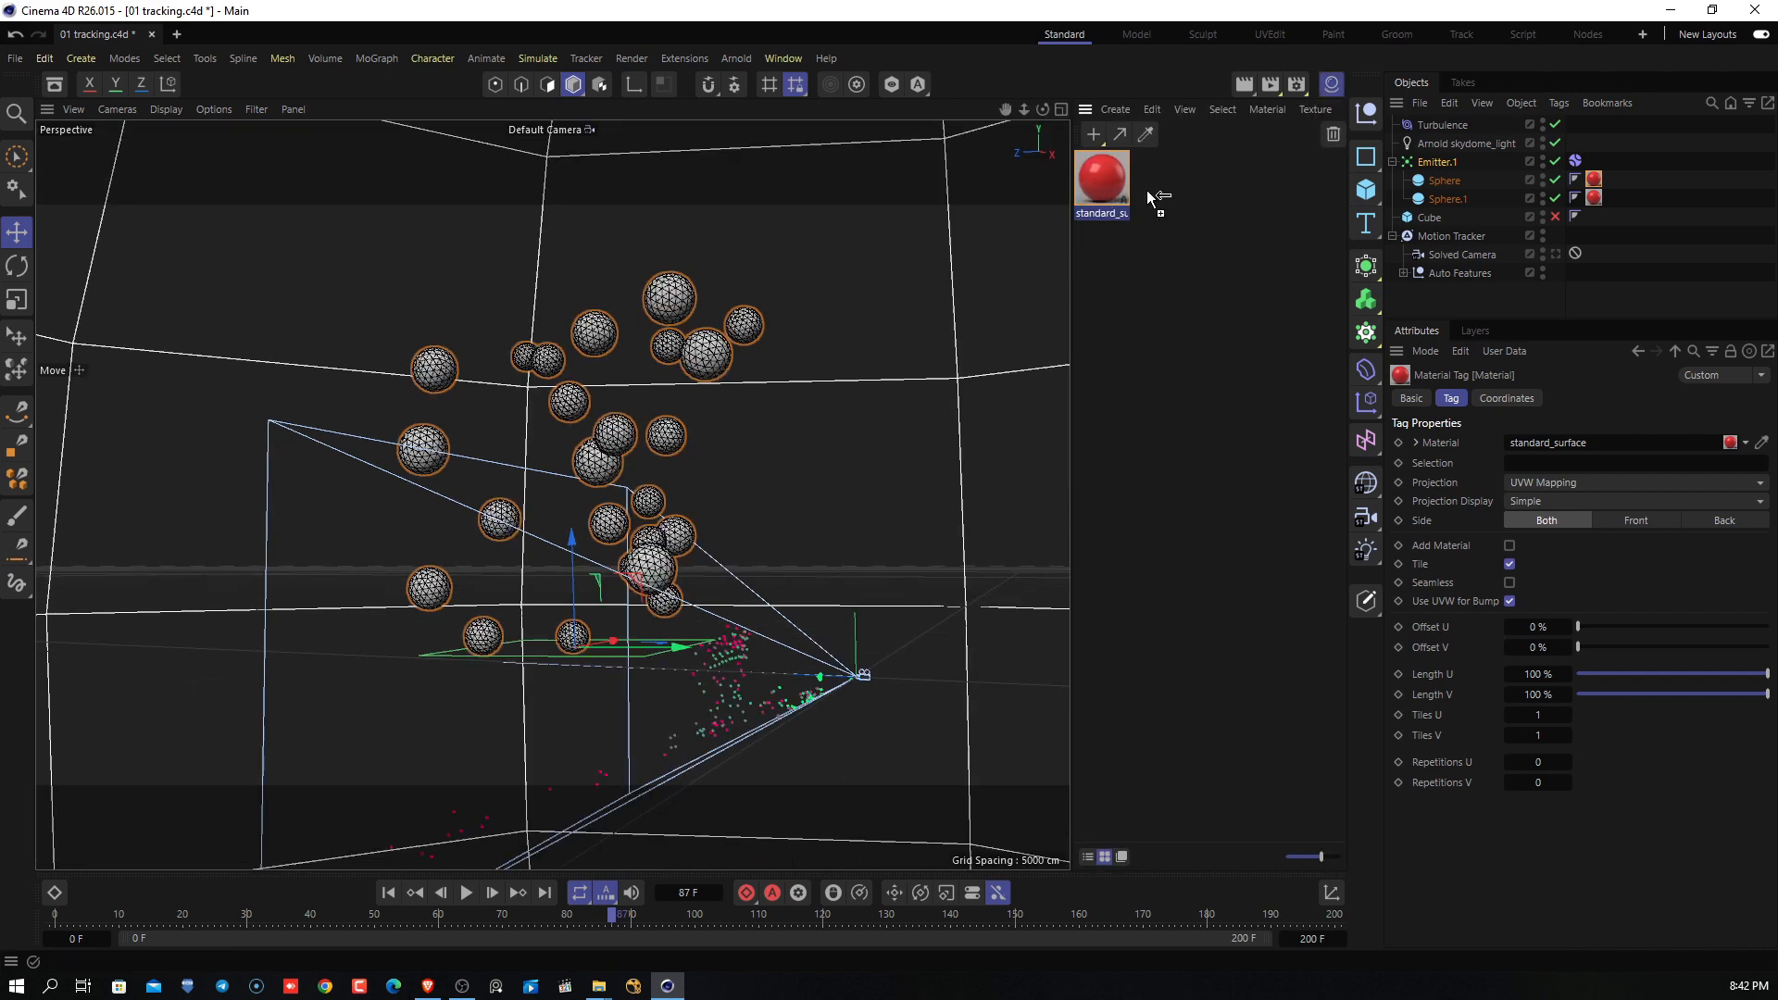
ctrl+drag(1131, 179, 1131, 183)
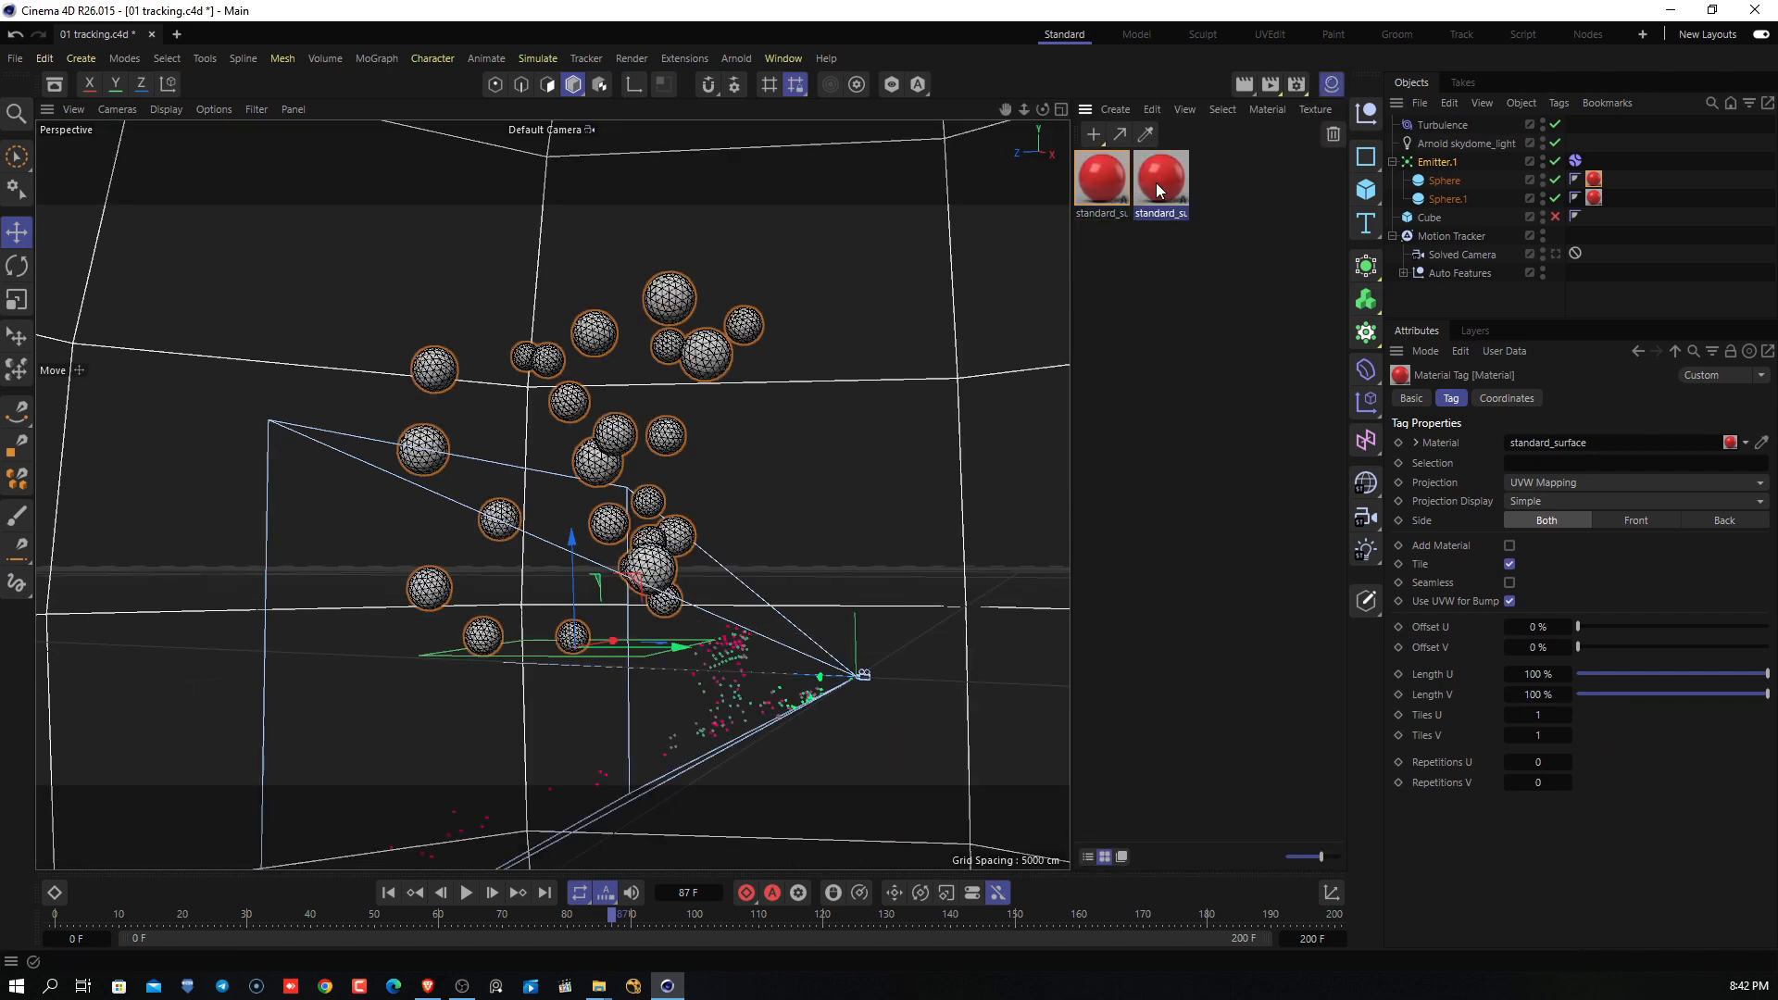
Set the duplicated material's base color to yellow (R 231, G 200, B 72) and assign it to Sphere.1.
double_click(1155, 182)
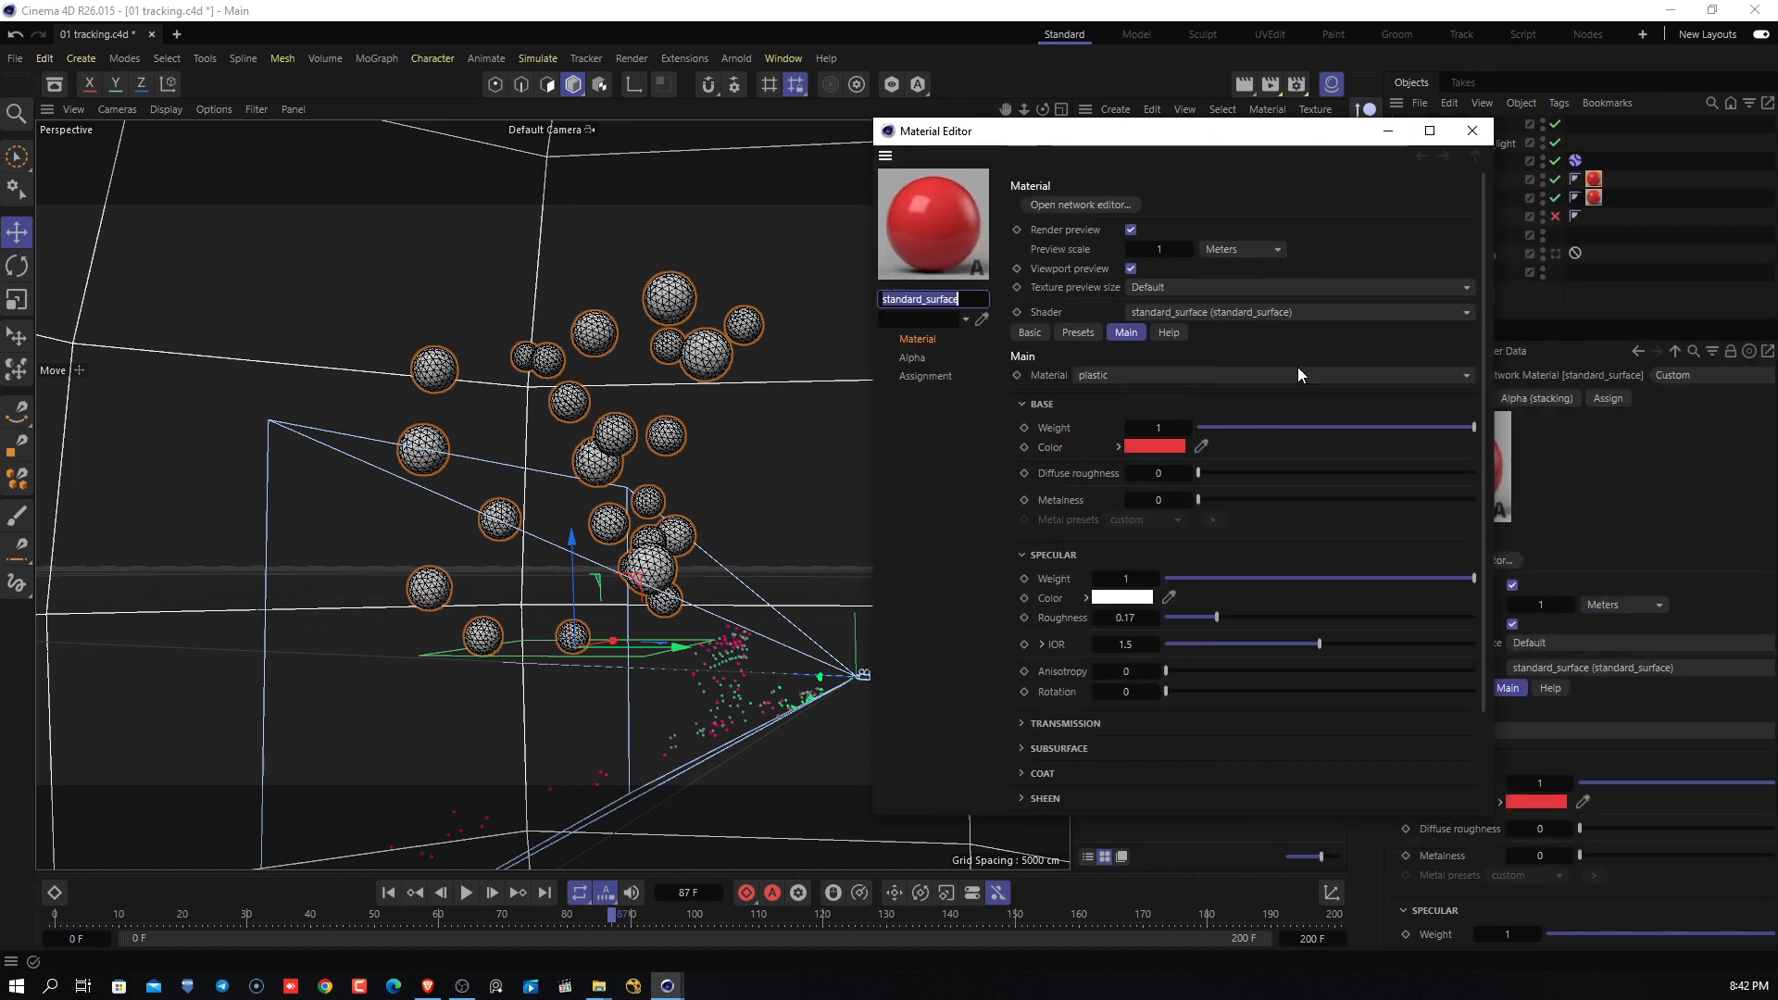
click(1153, 446)
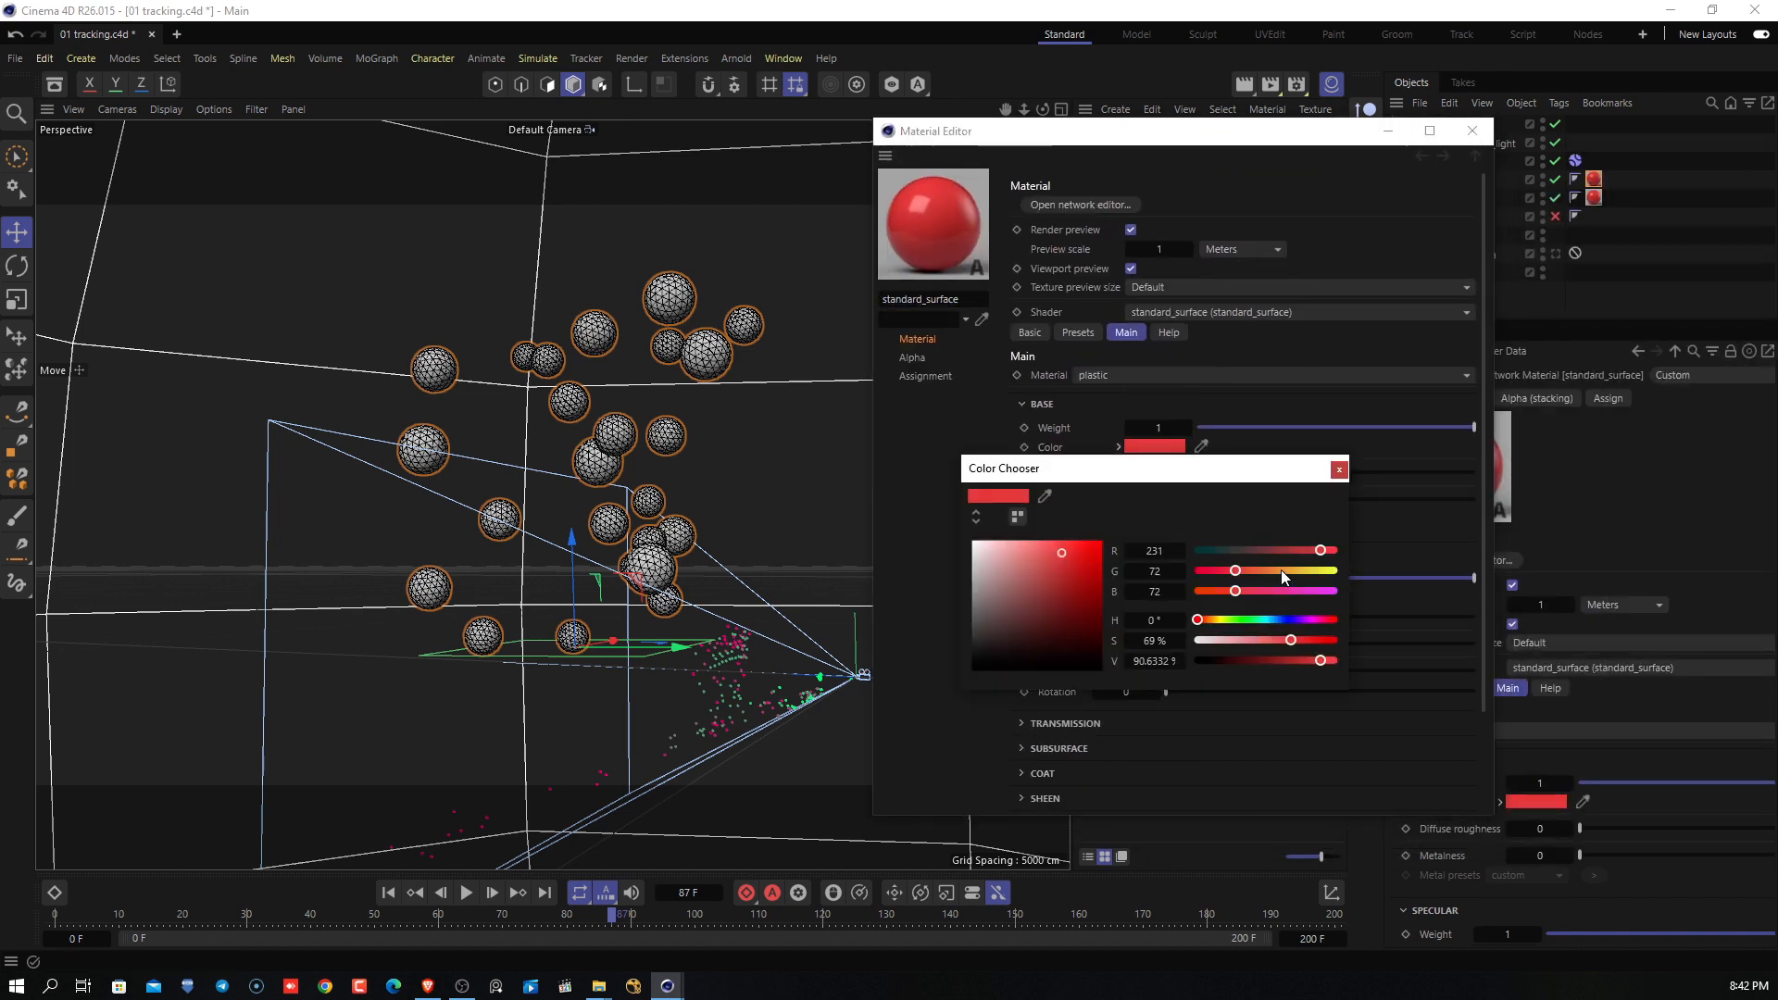
drag(1274, 573, 1304, 571)
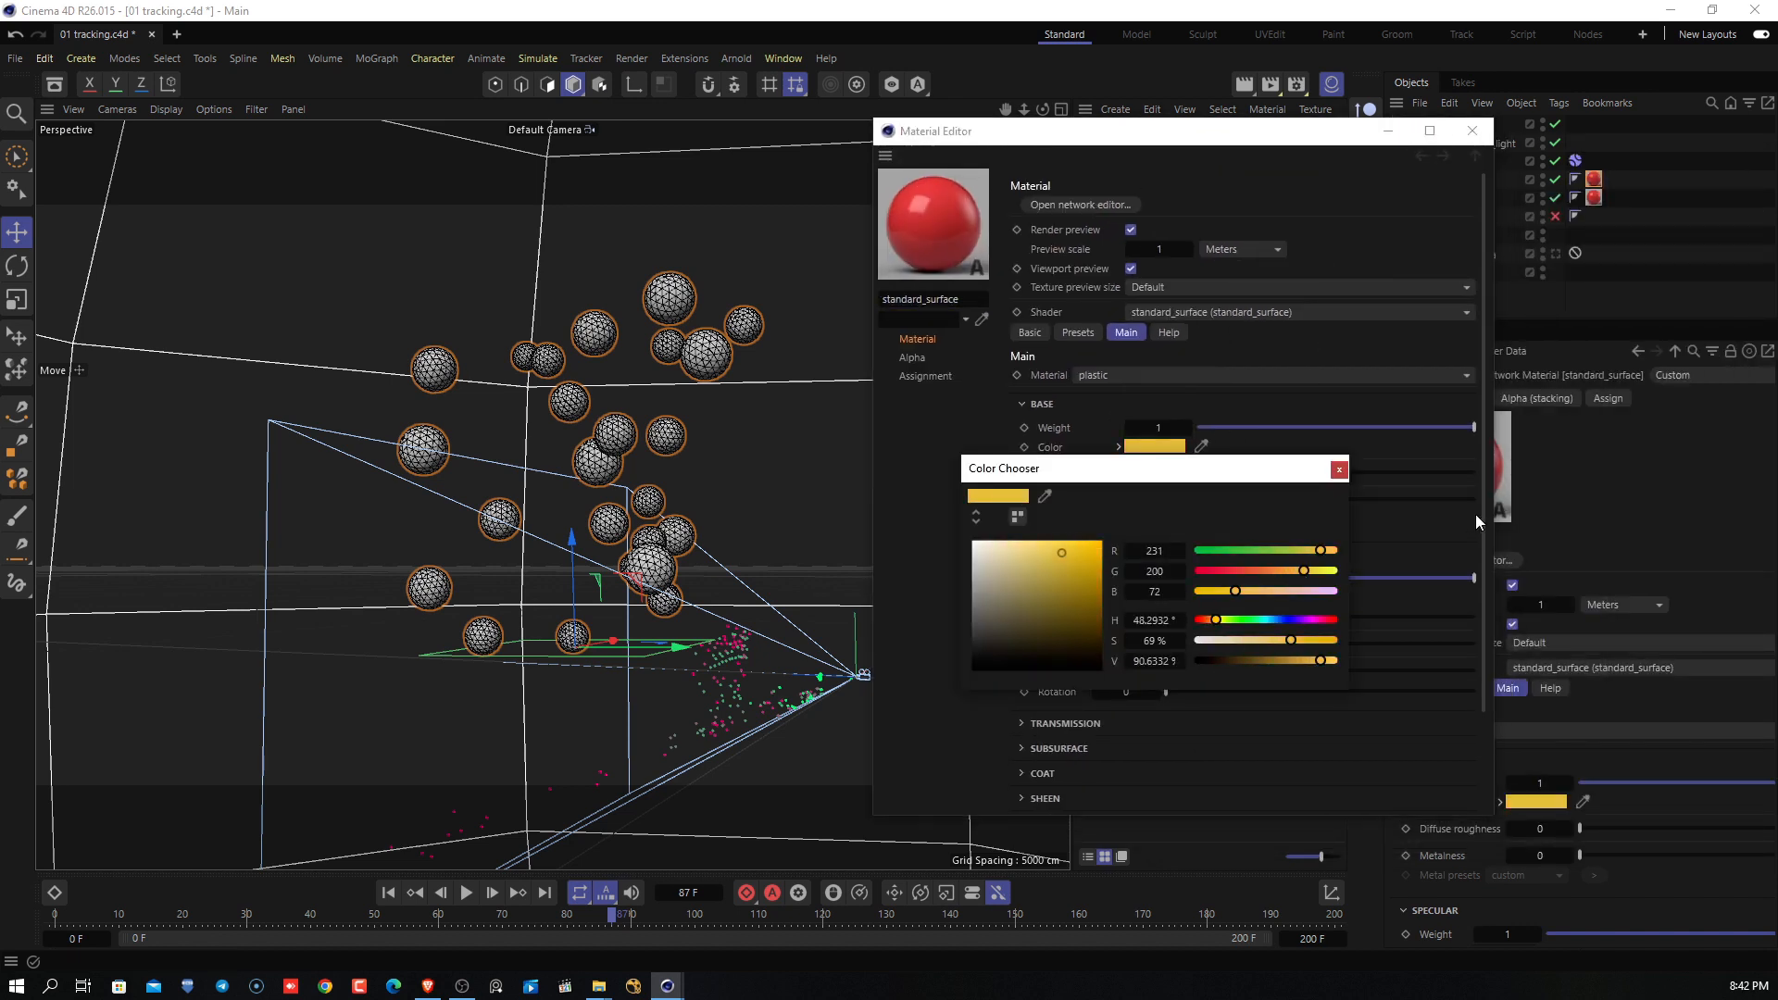
click(1341, 470)
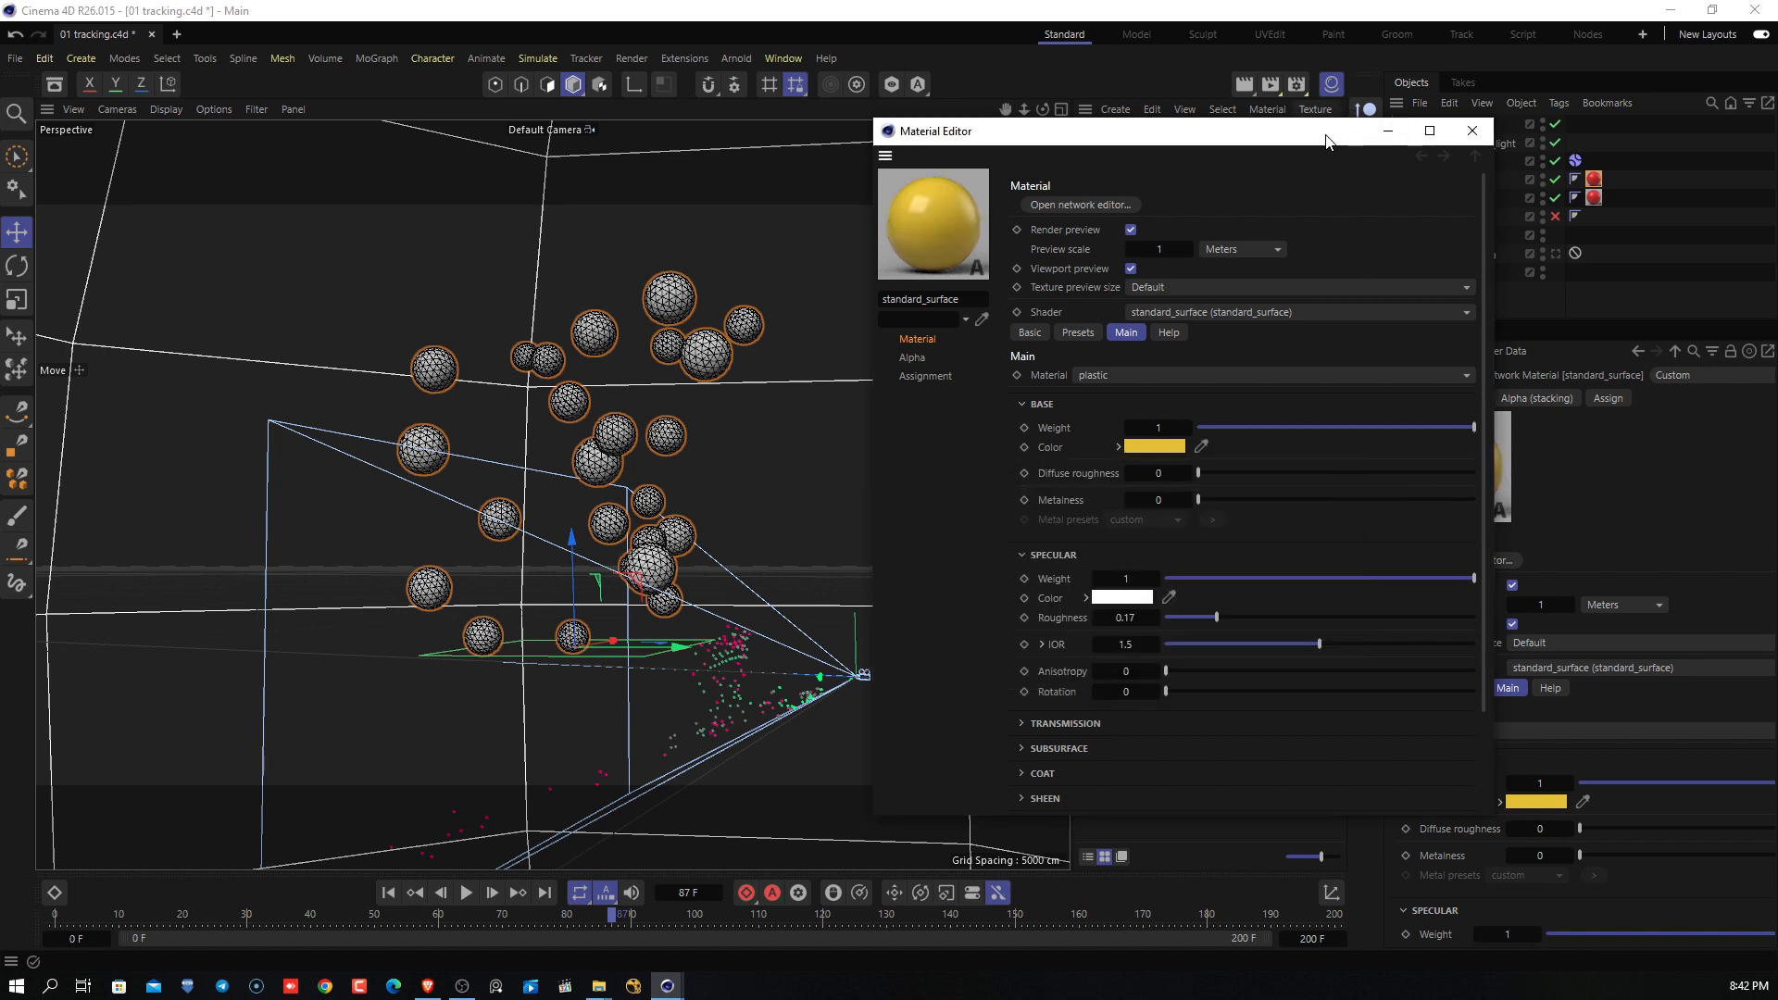
click(1471, 131)
drag(1161, 185, 1599, 206)
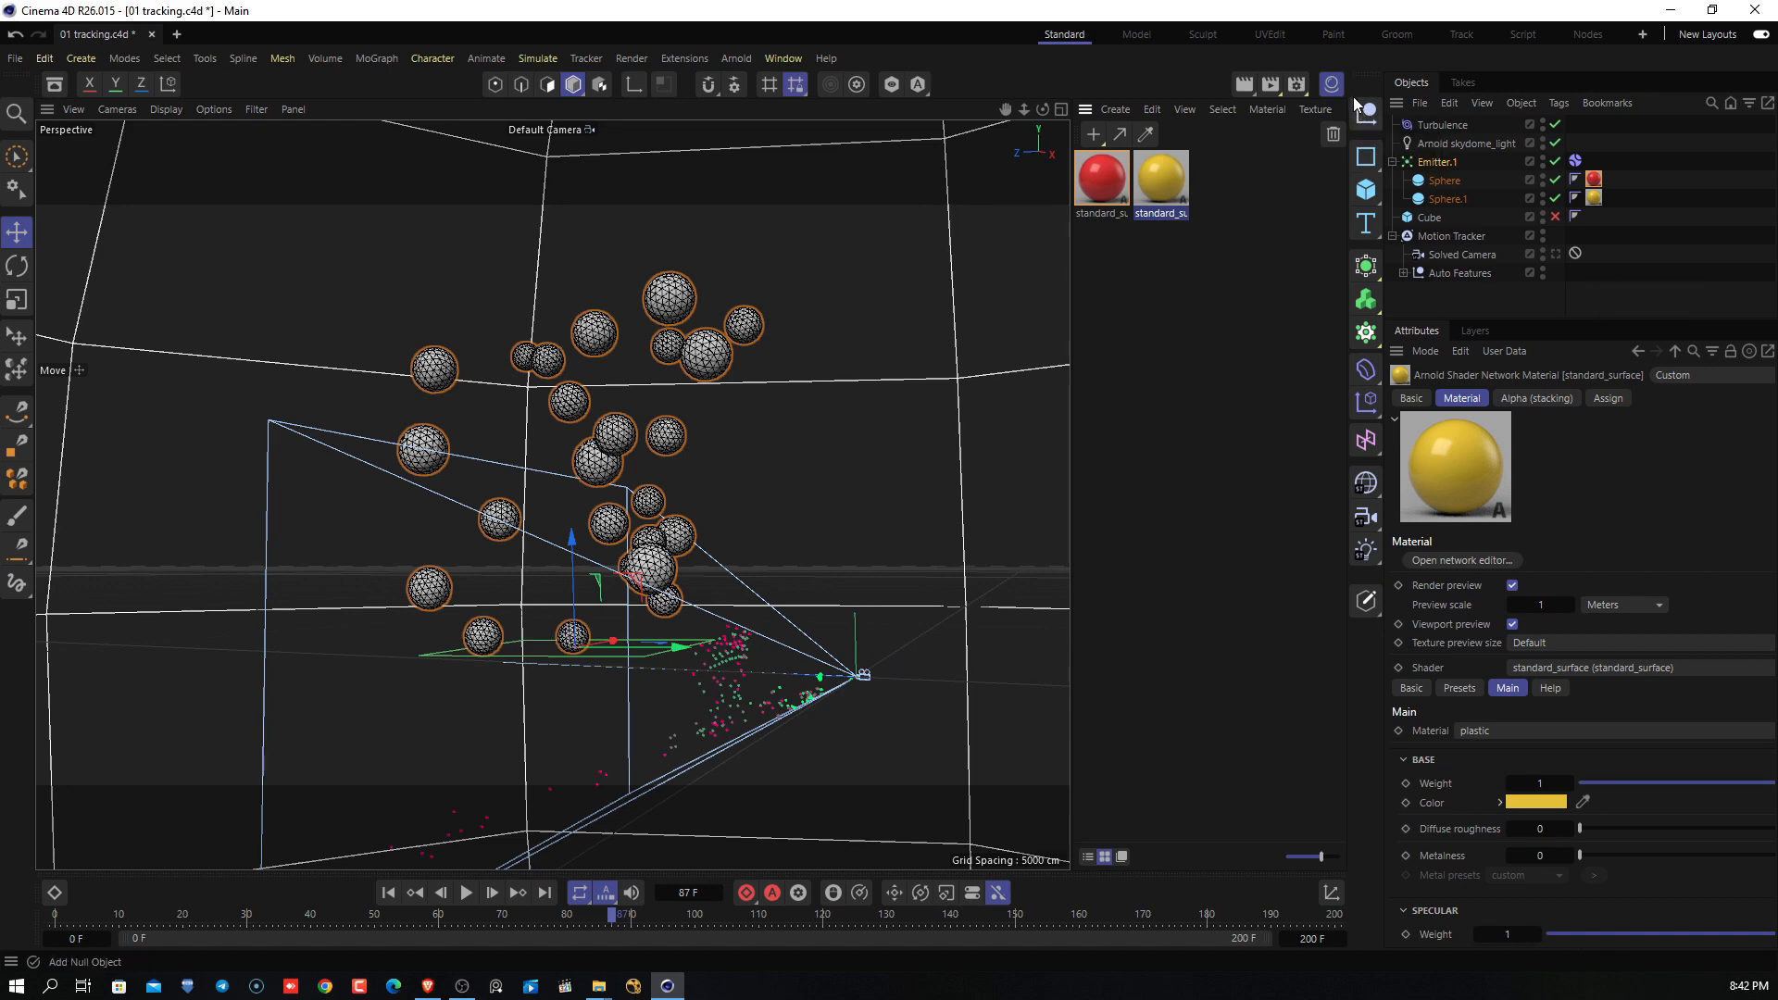
click(1331, 84)
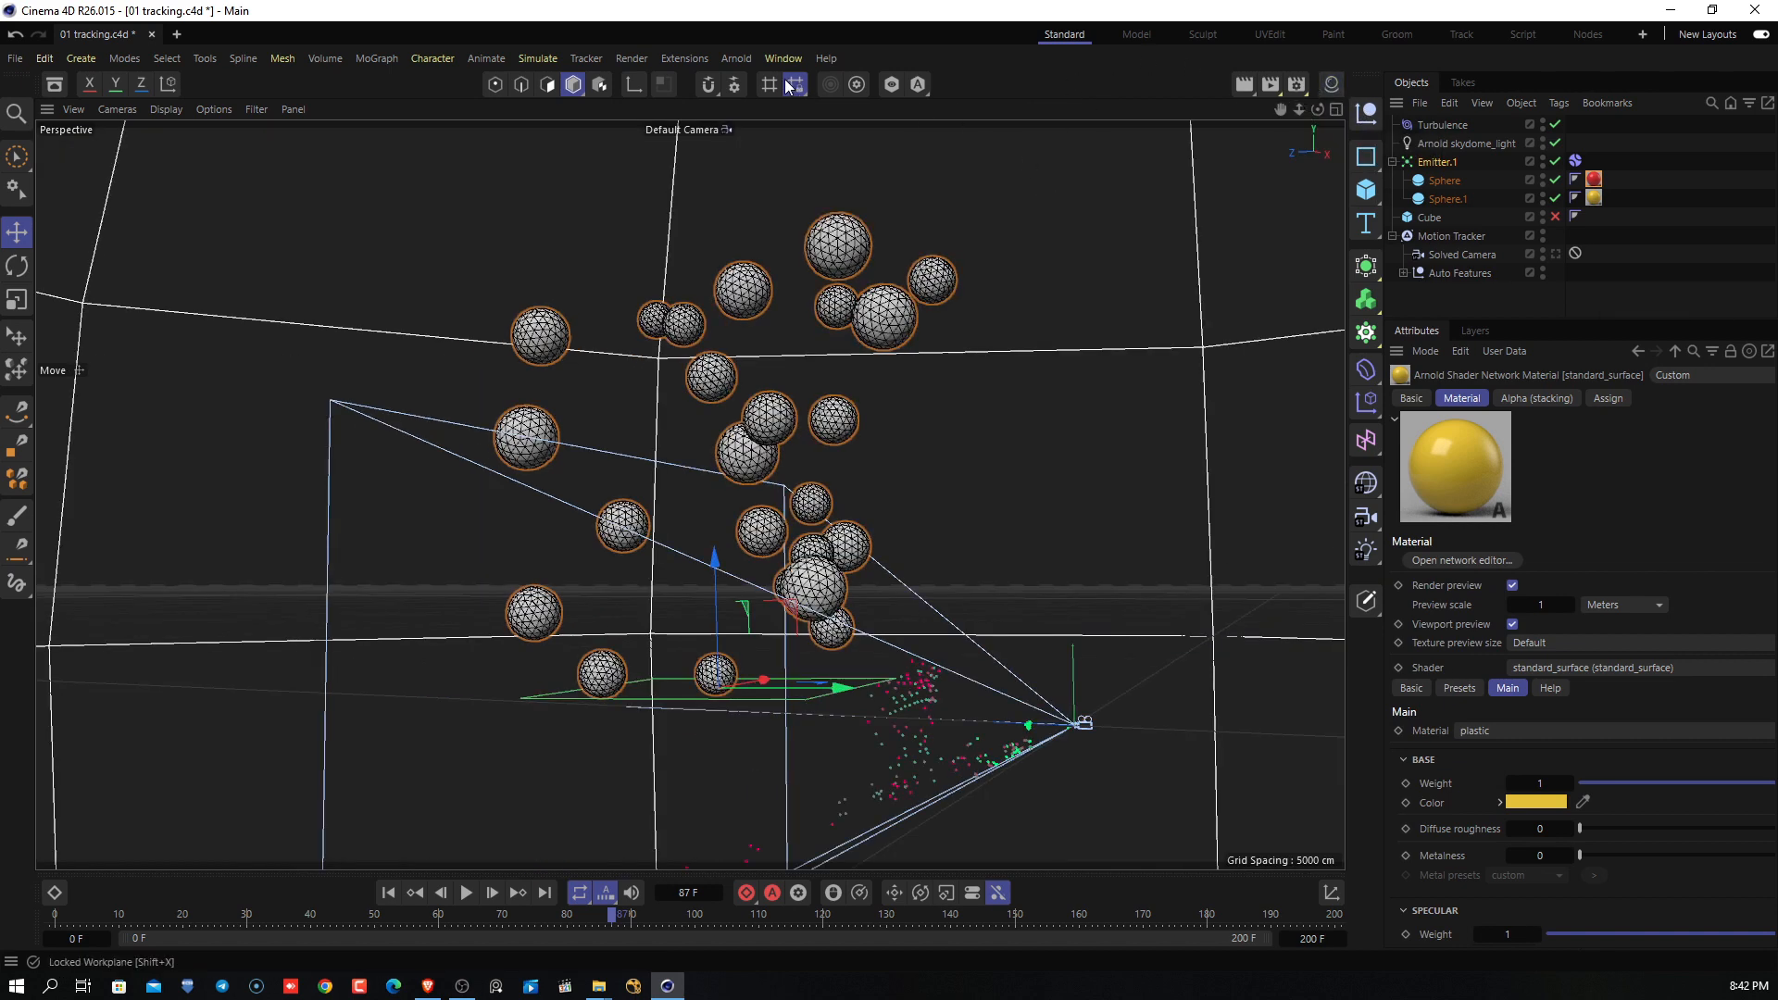
Start an Arnold IPR preview, move its window aside, and look through the Solved Camera in the viewport.
click(734, 59)
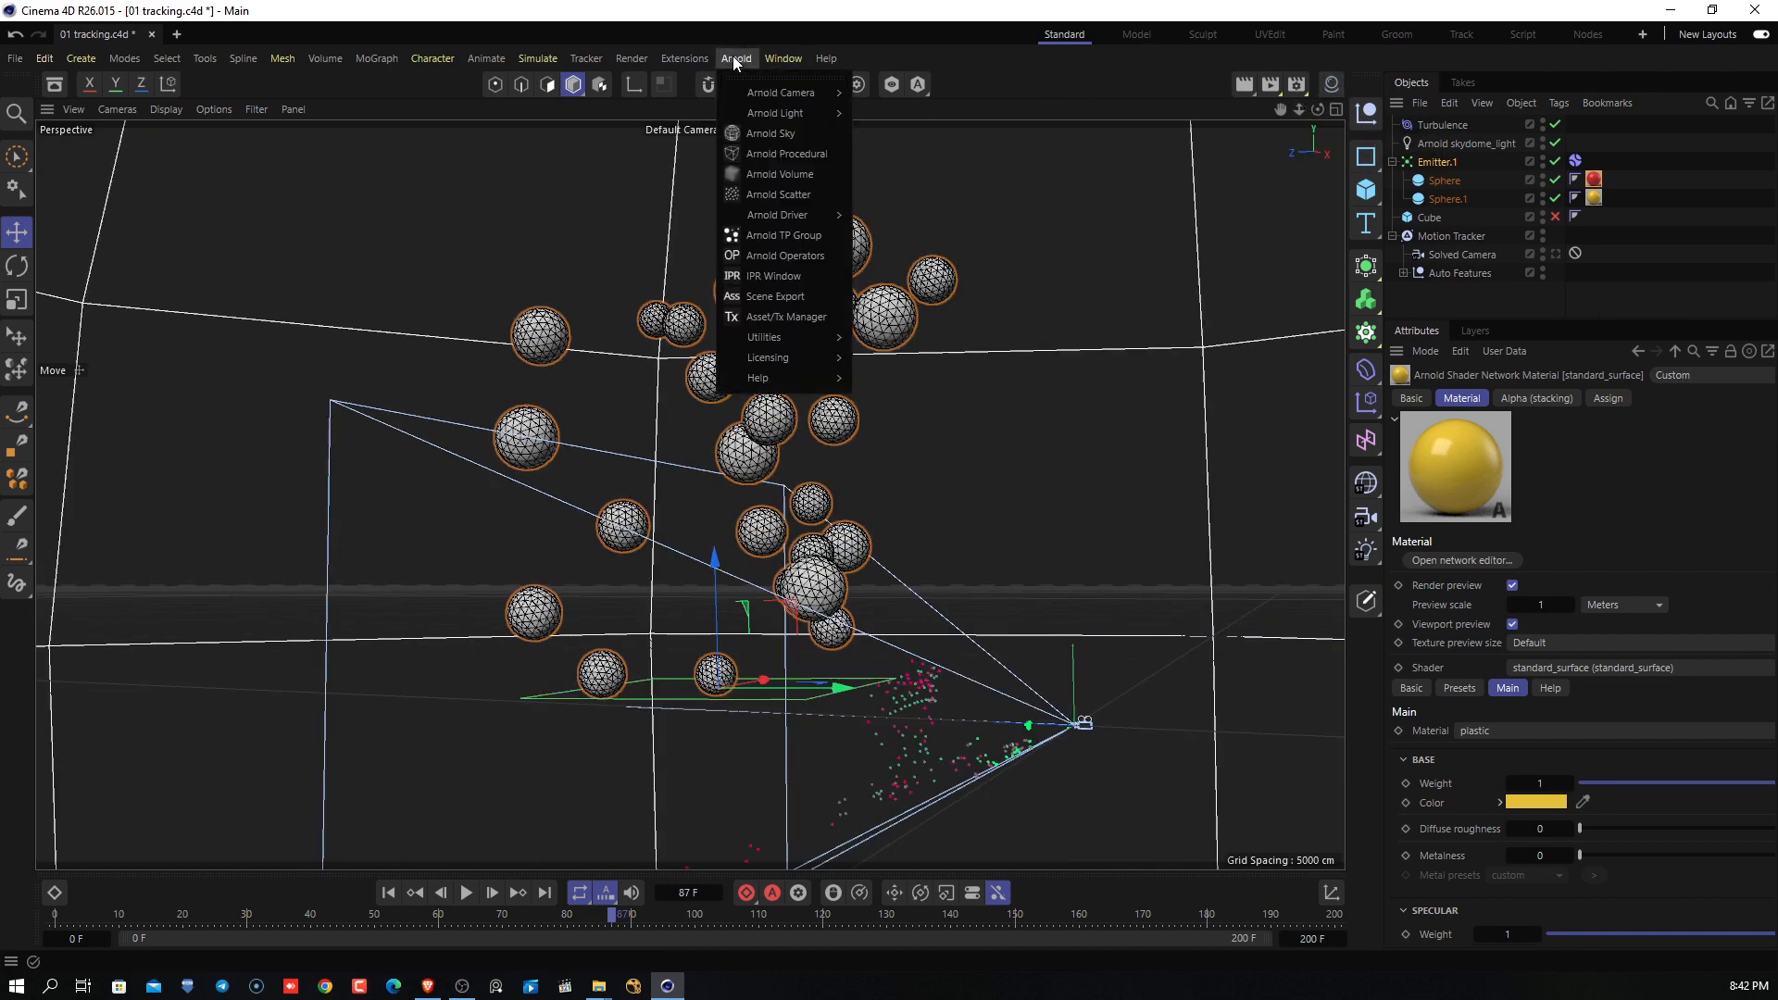
click(786, 277)
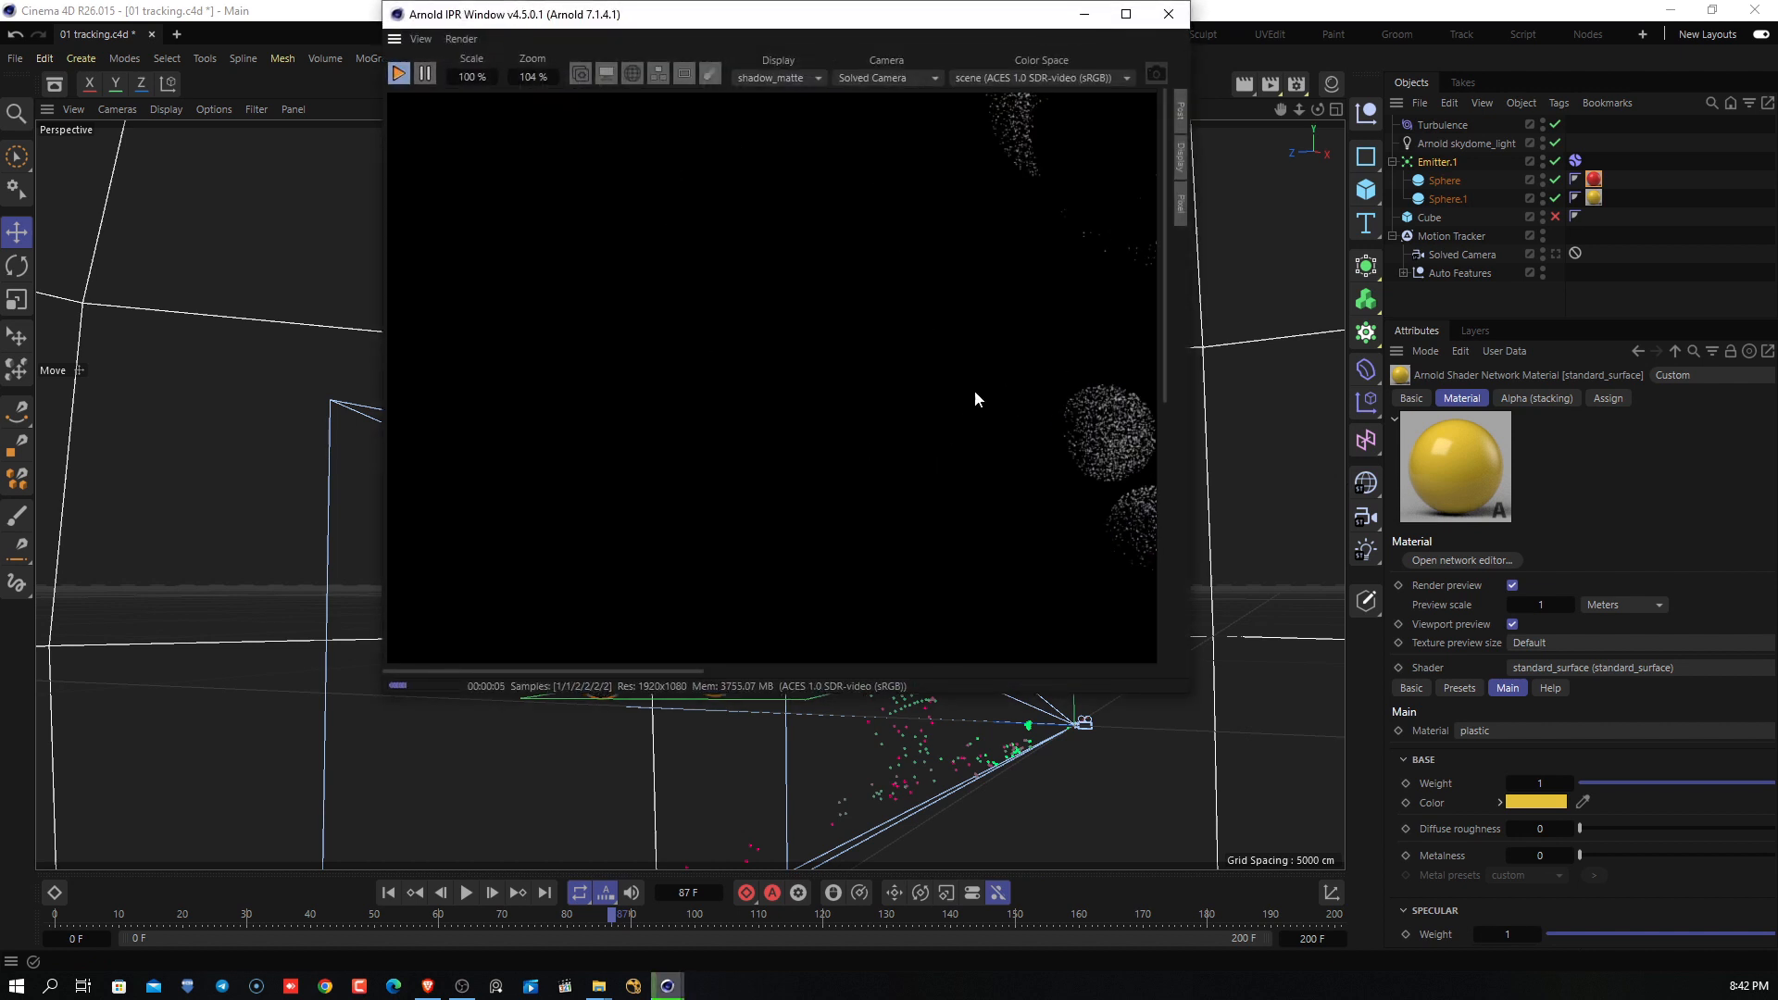
drag(985, 26, 777, 77)
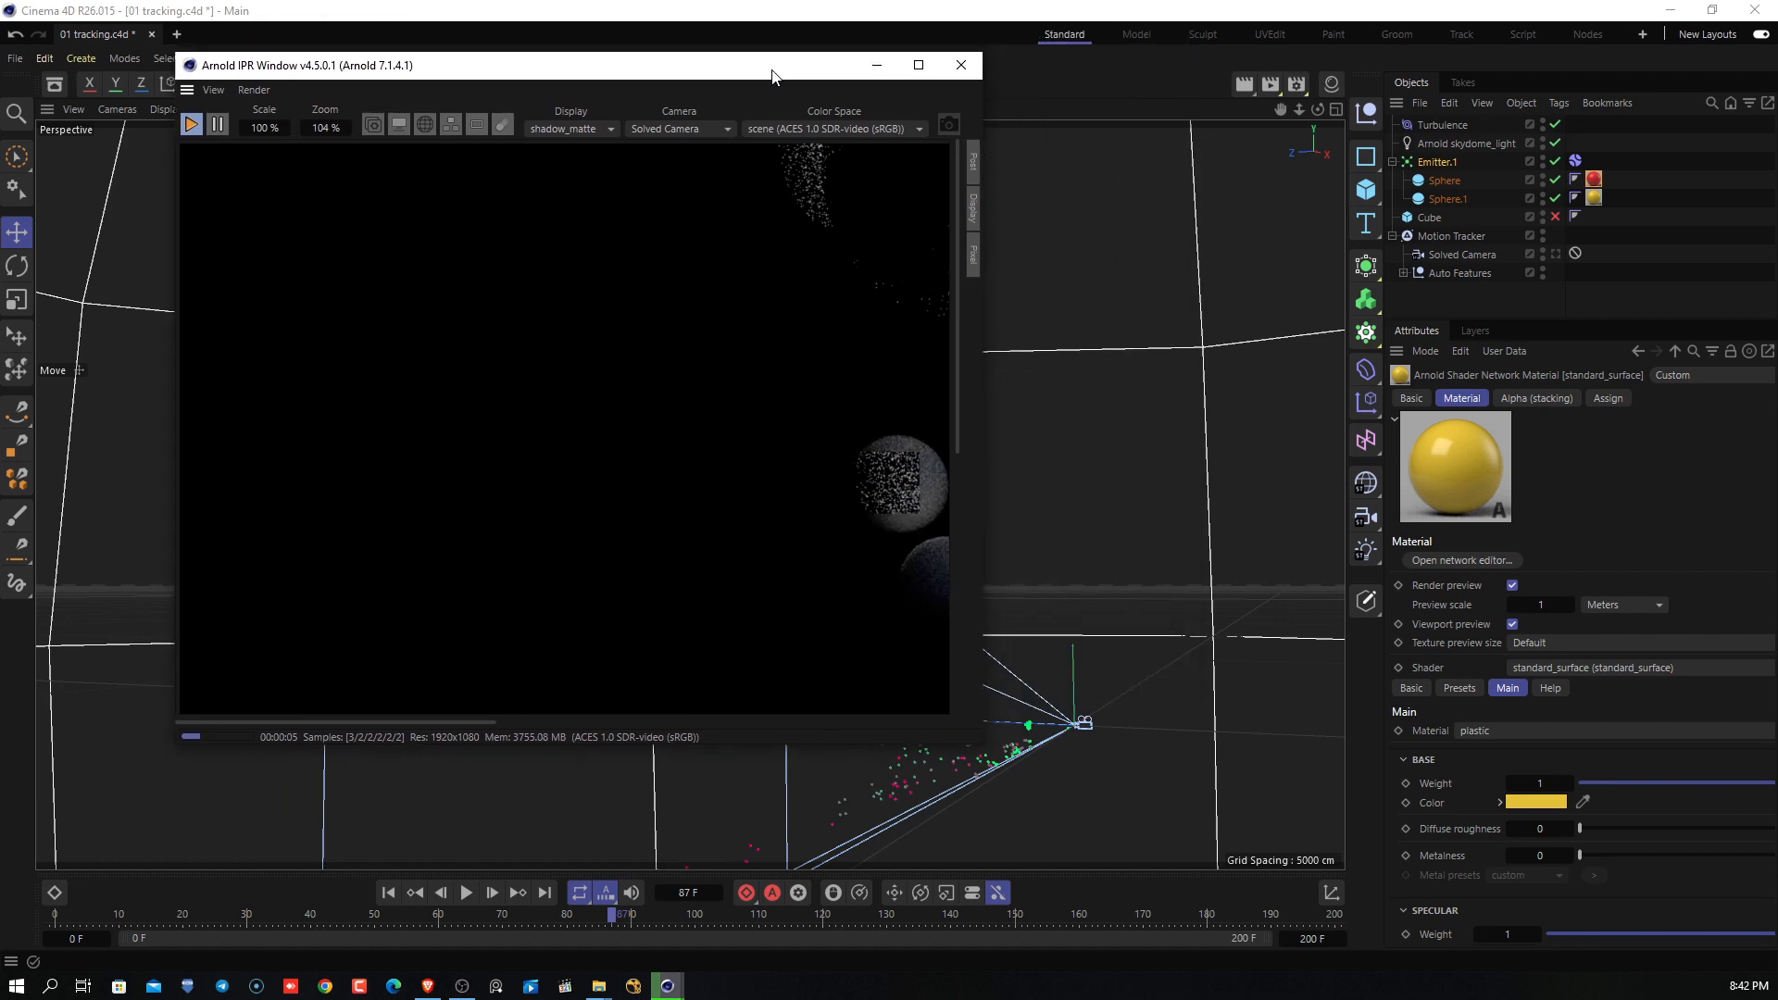
click(1555, 254)
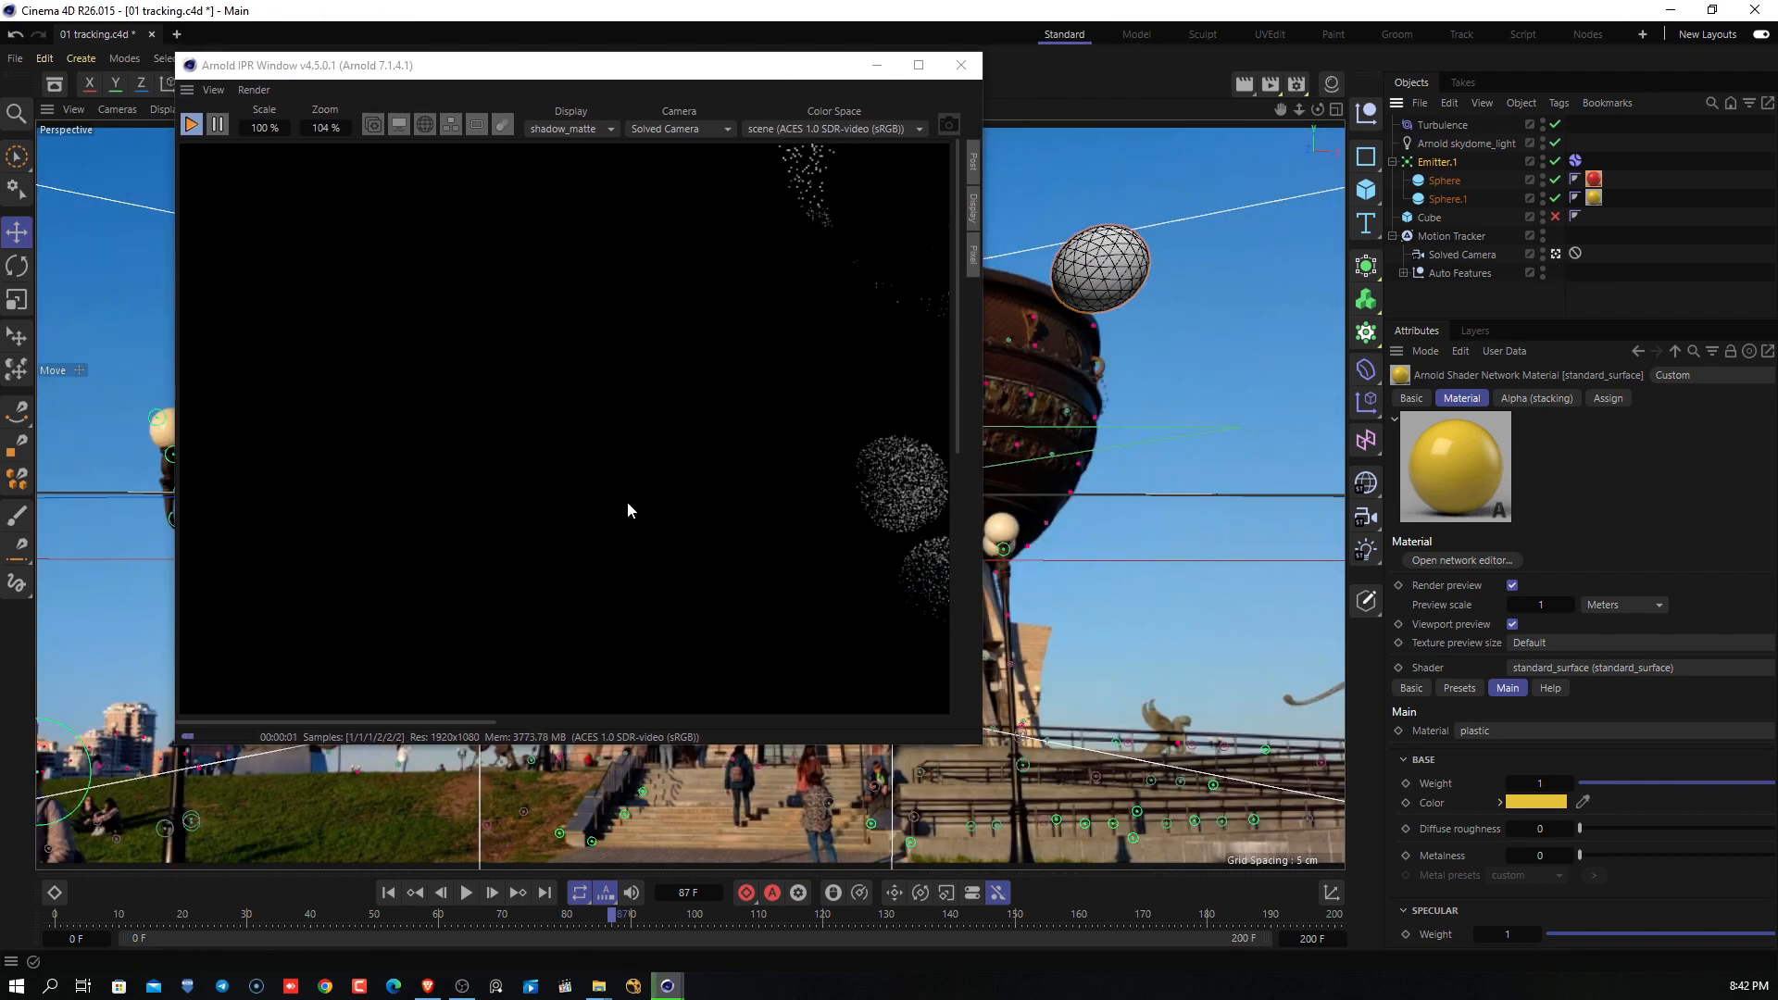
Set the Arnold preview to render through Solved Camera and enlarge and reposition its window to show the full frame.
click(699, 127)
click(679, 191)
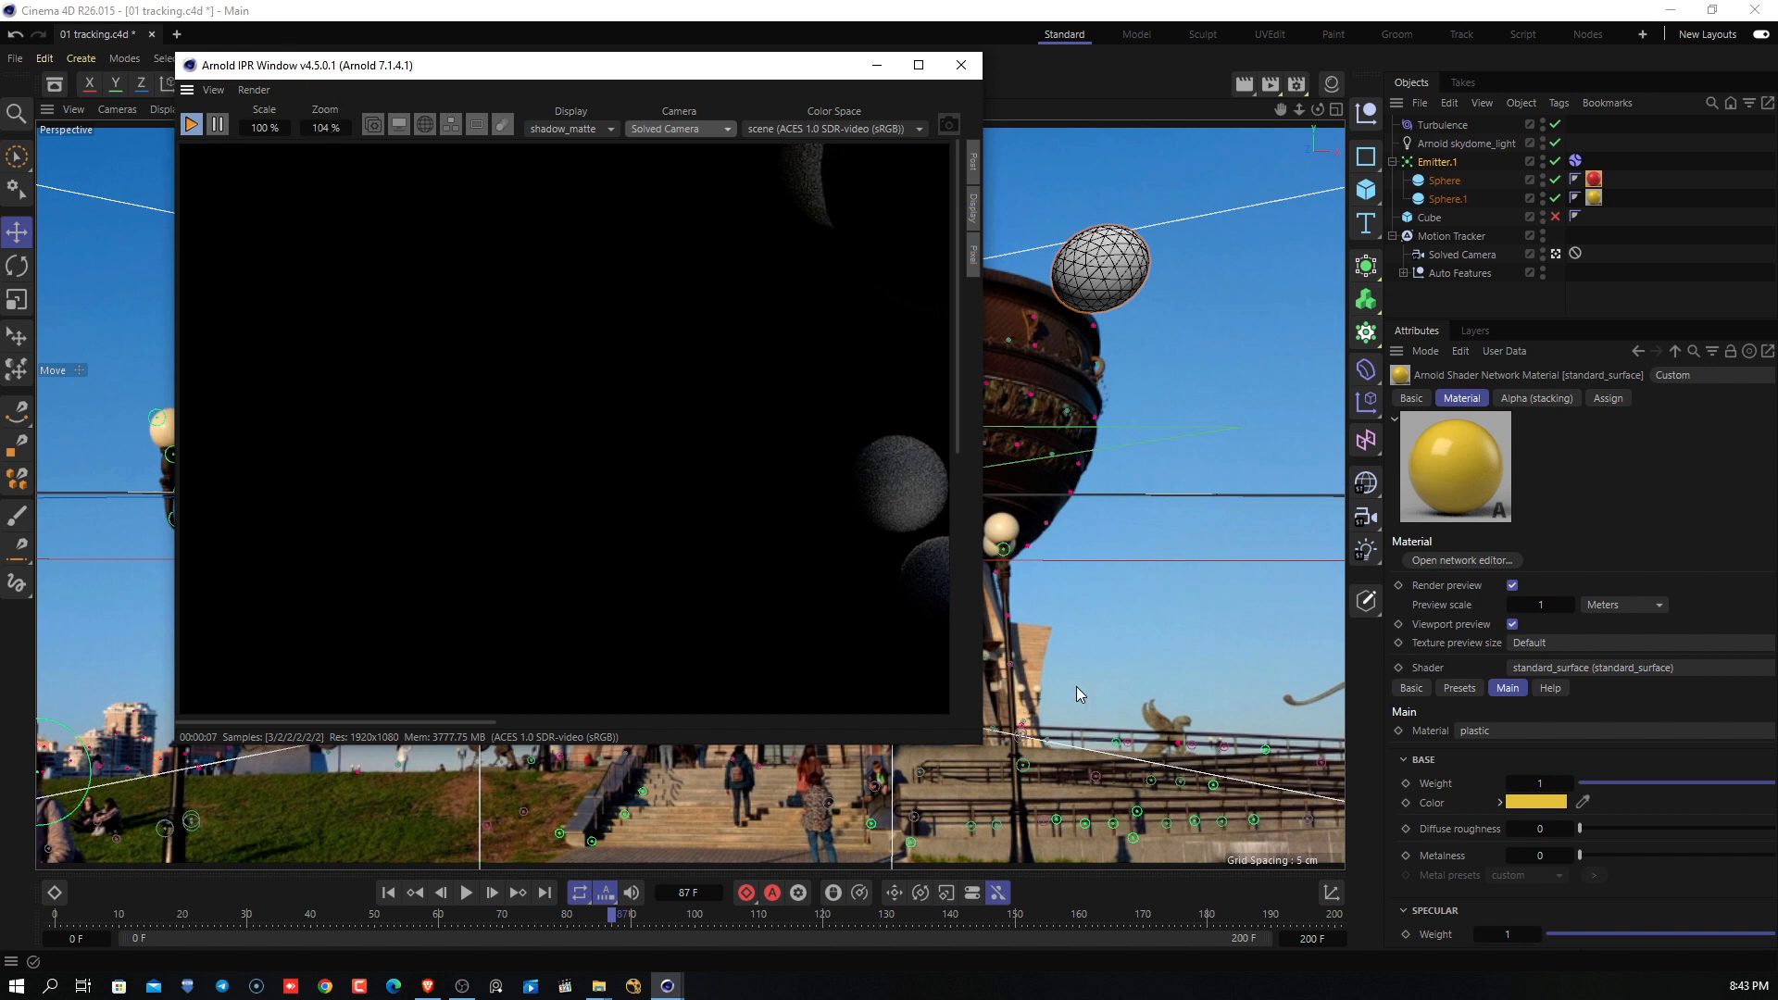
drag(981, 743, 1620, 872)
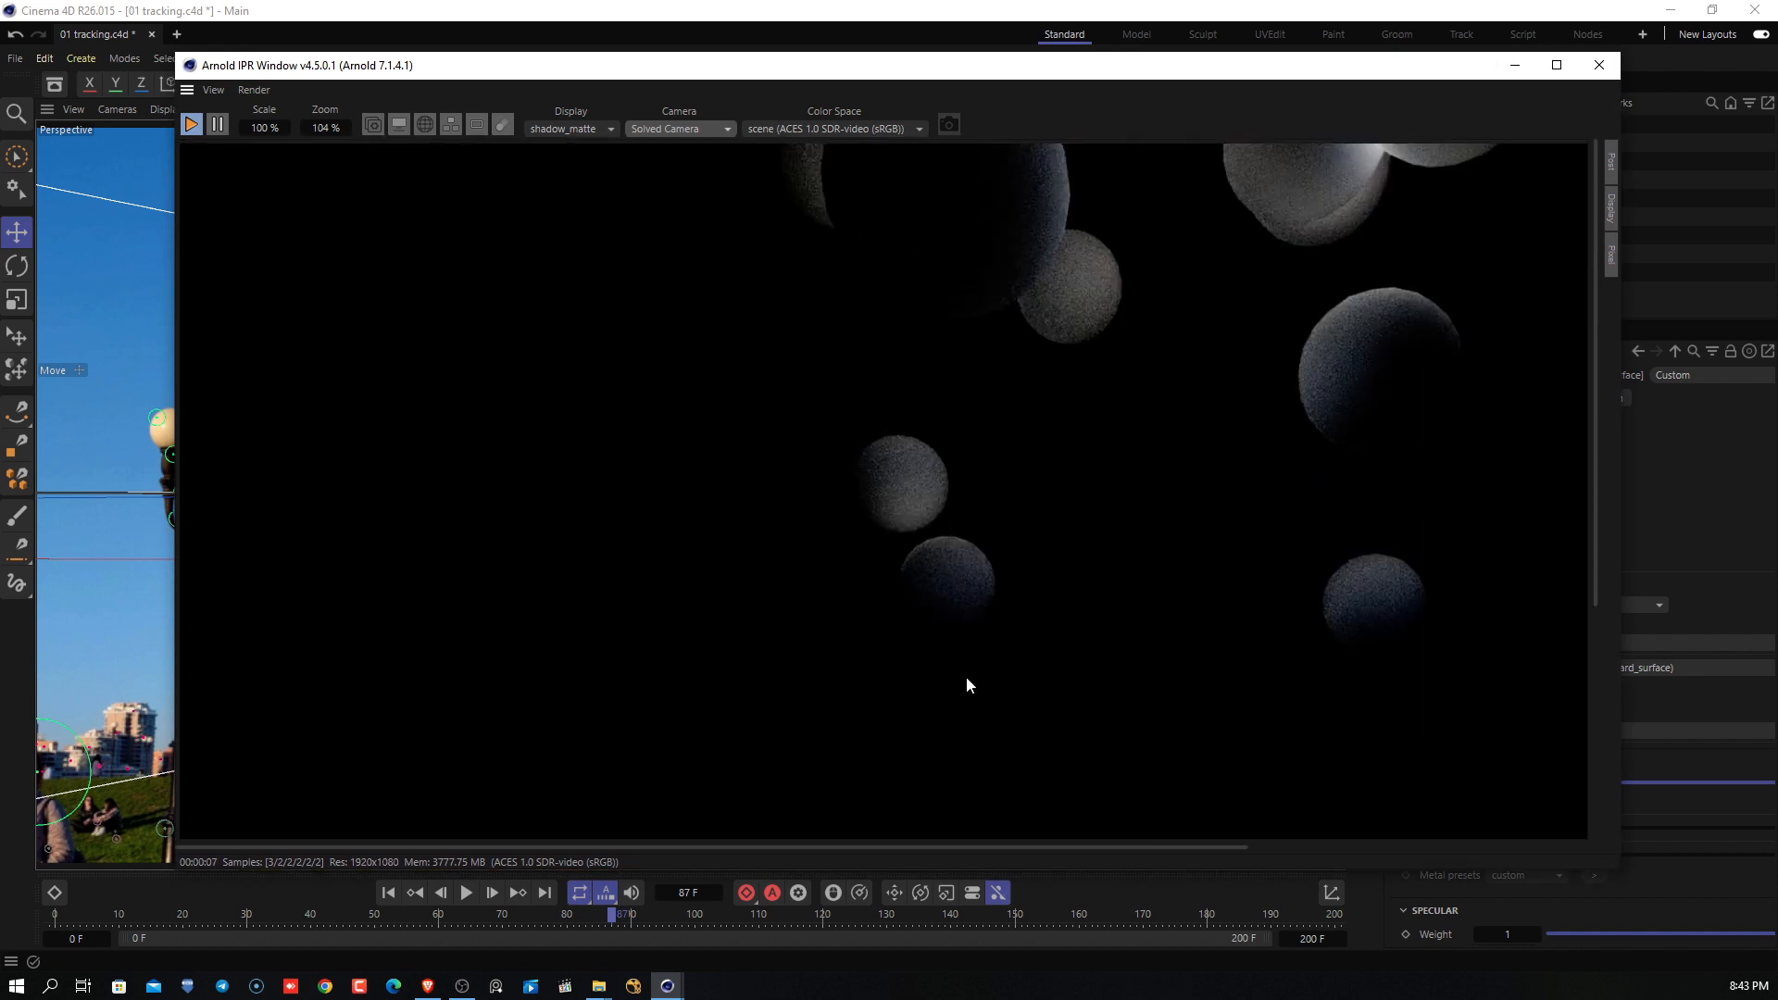
drag(1412, 81, 1289, 120)
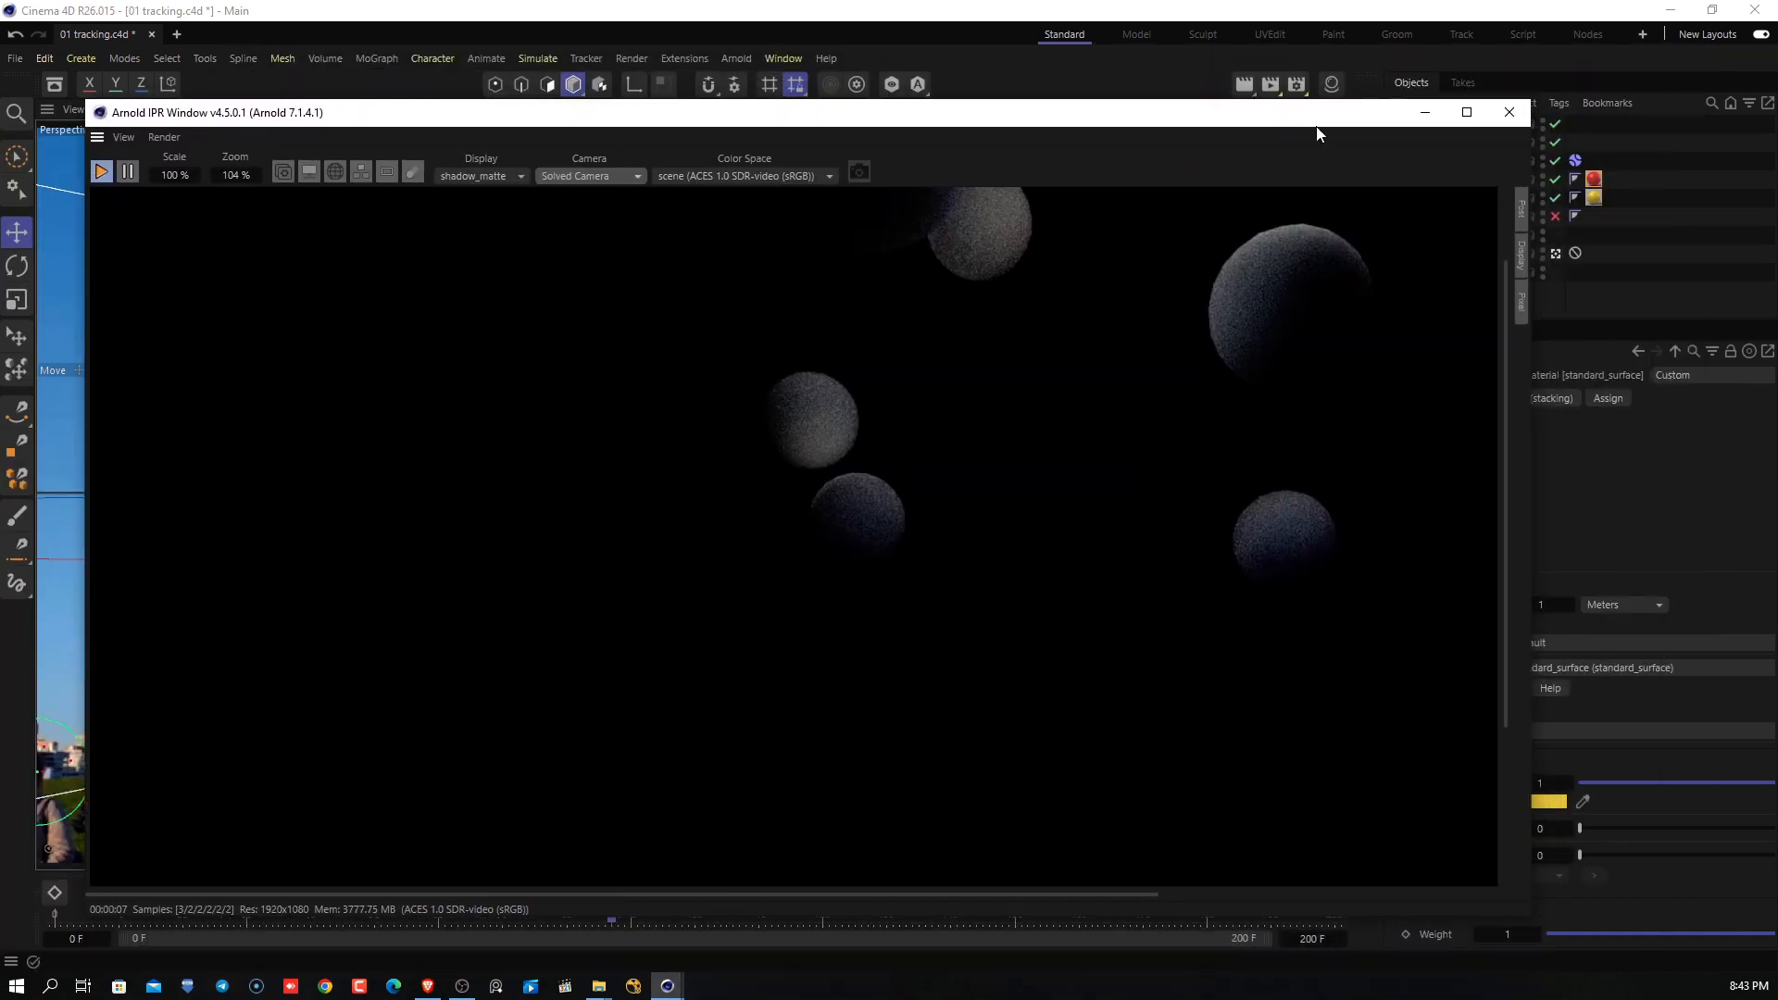
Set the Arnold preview scale to 50 % and shrink its window around the smaller image.
click(167, 176)
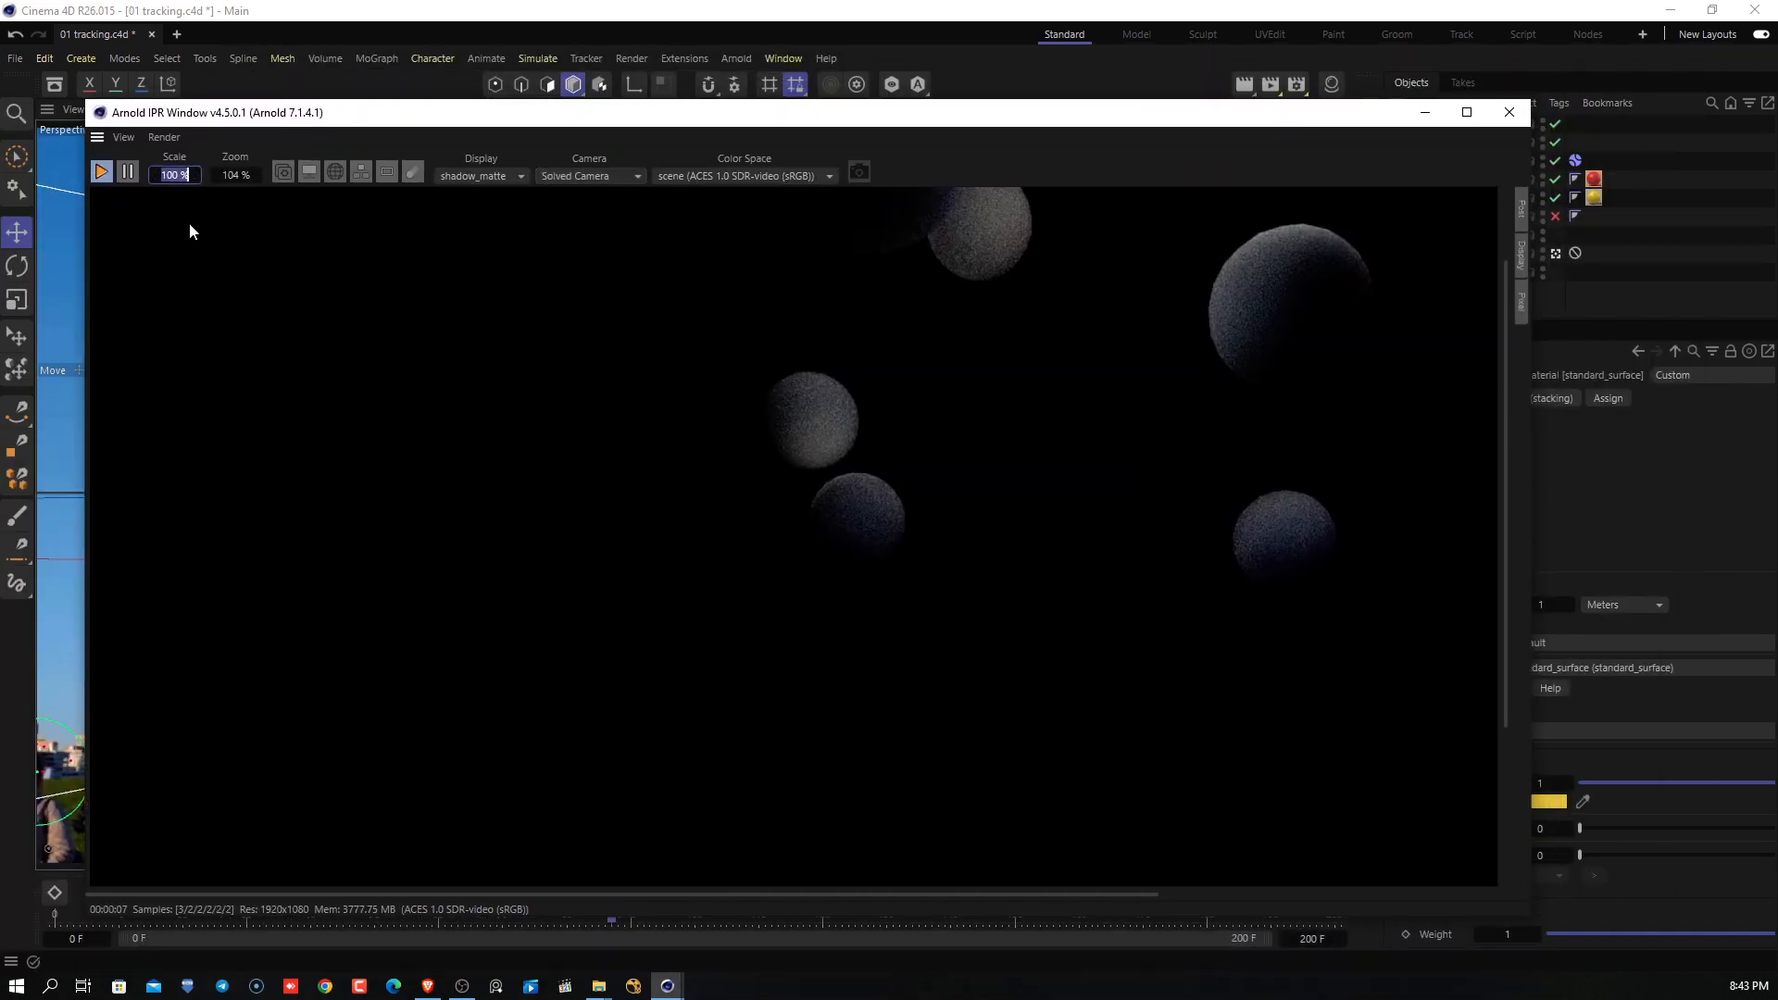
text(50)
key(Return)
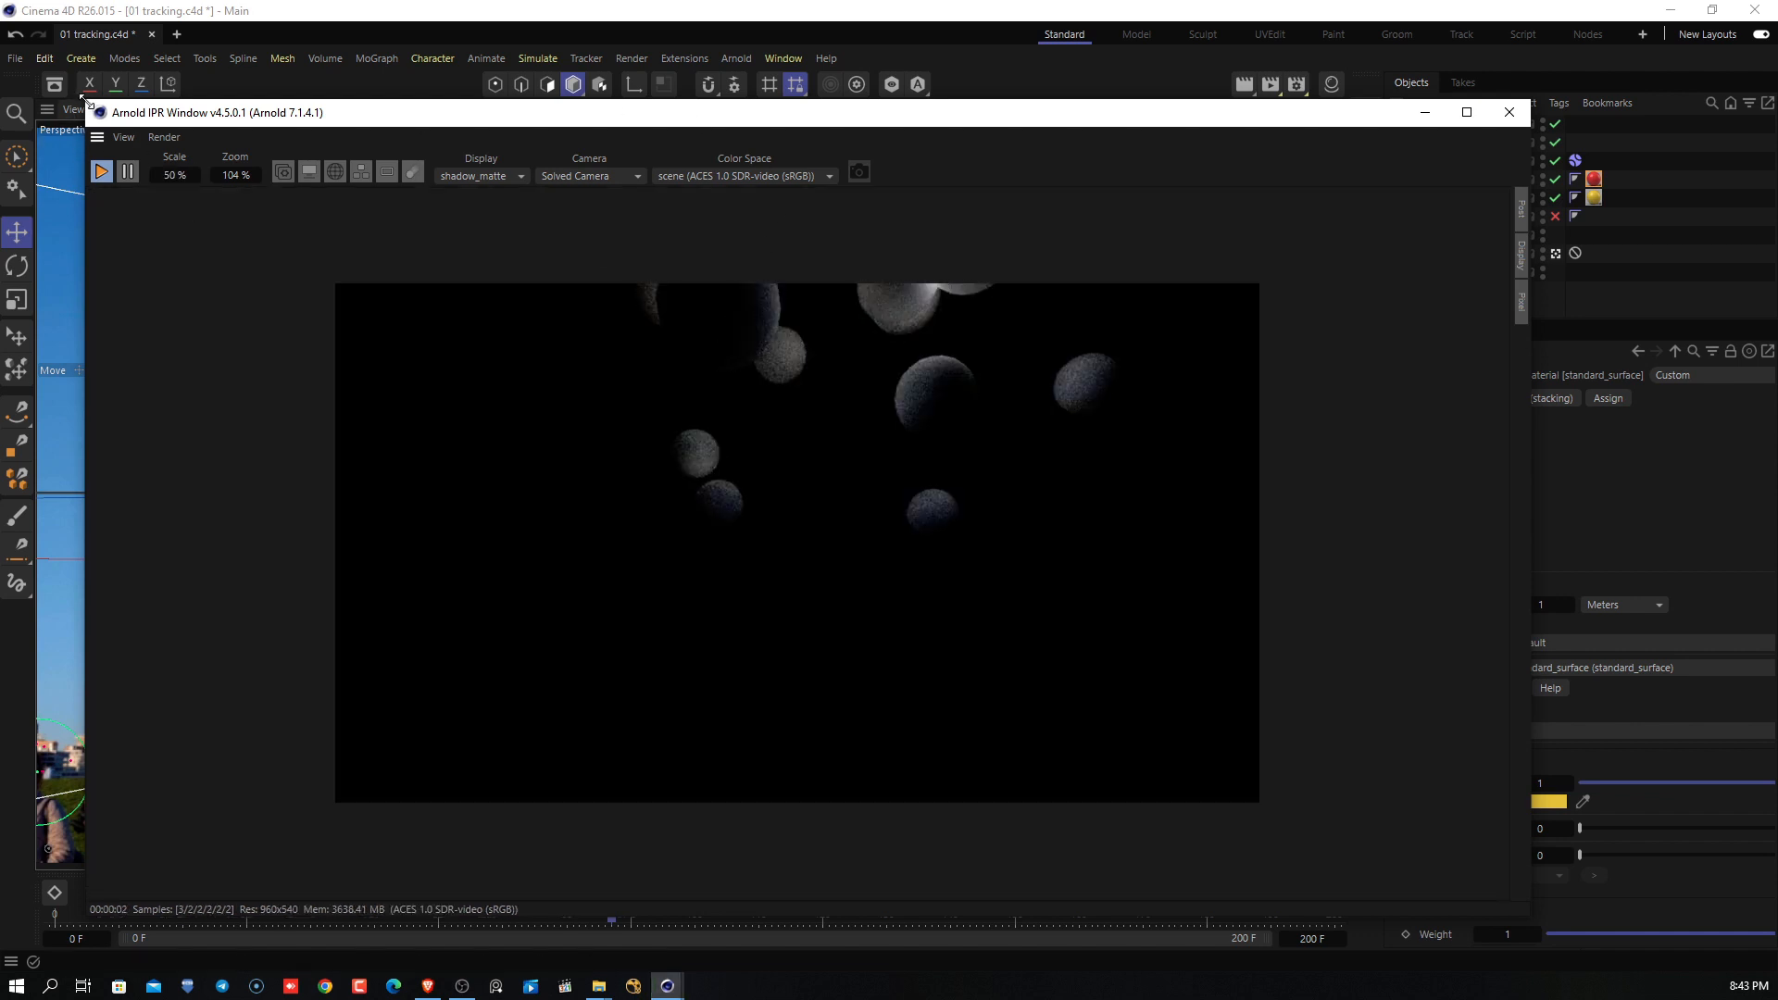
drag(86, 100, 509, 230)
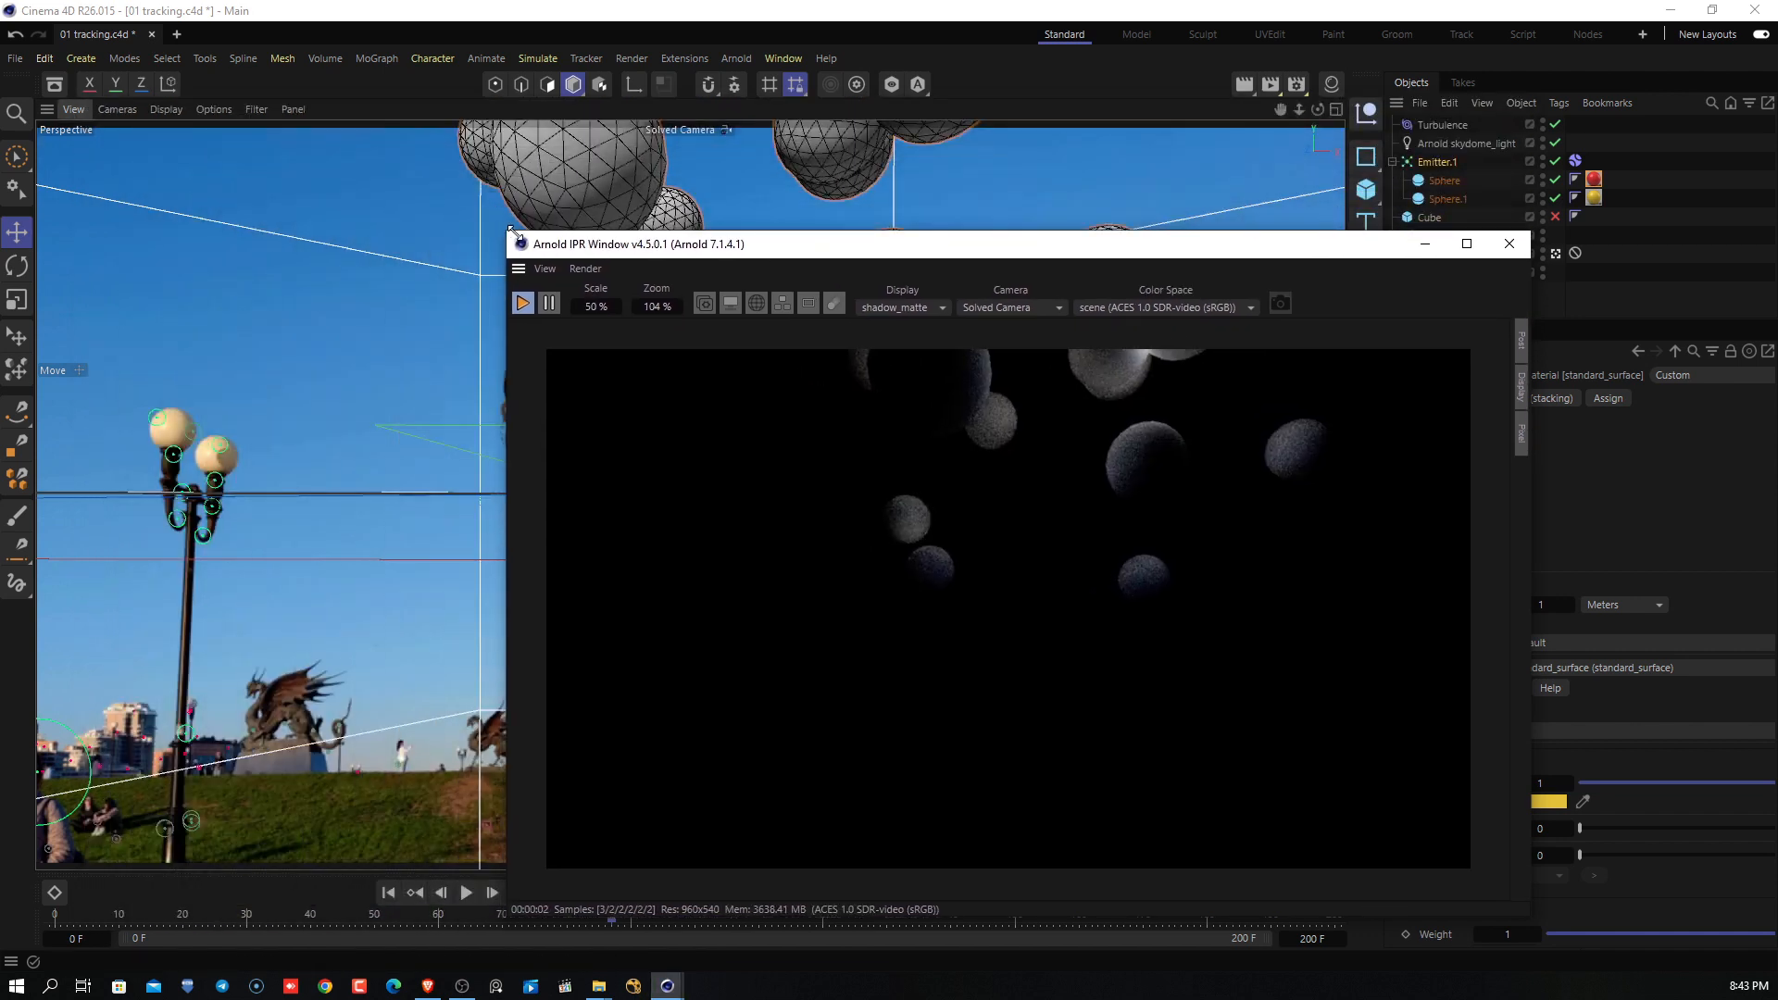
Switch the Arnold preview from shadow_matte to the beauty display and move its window clear of the object list.
click(885, 308)
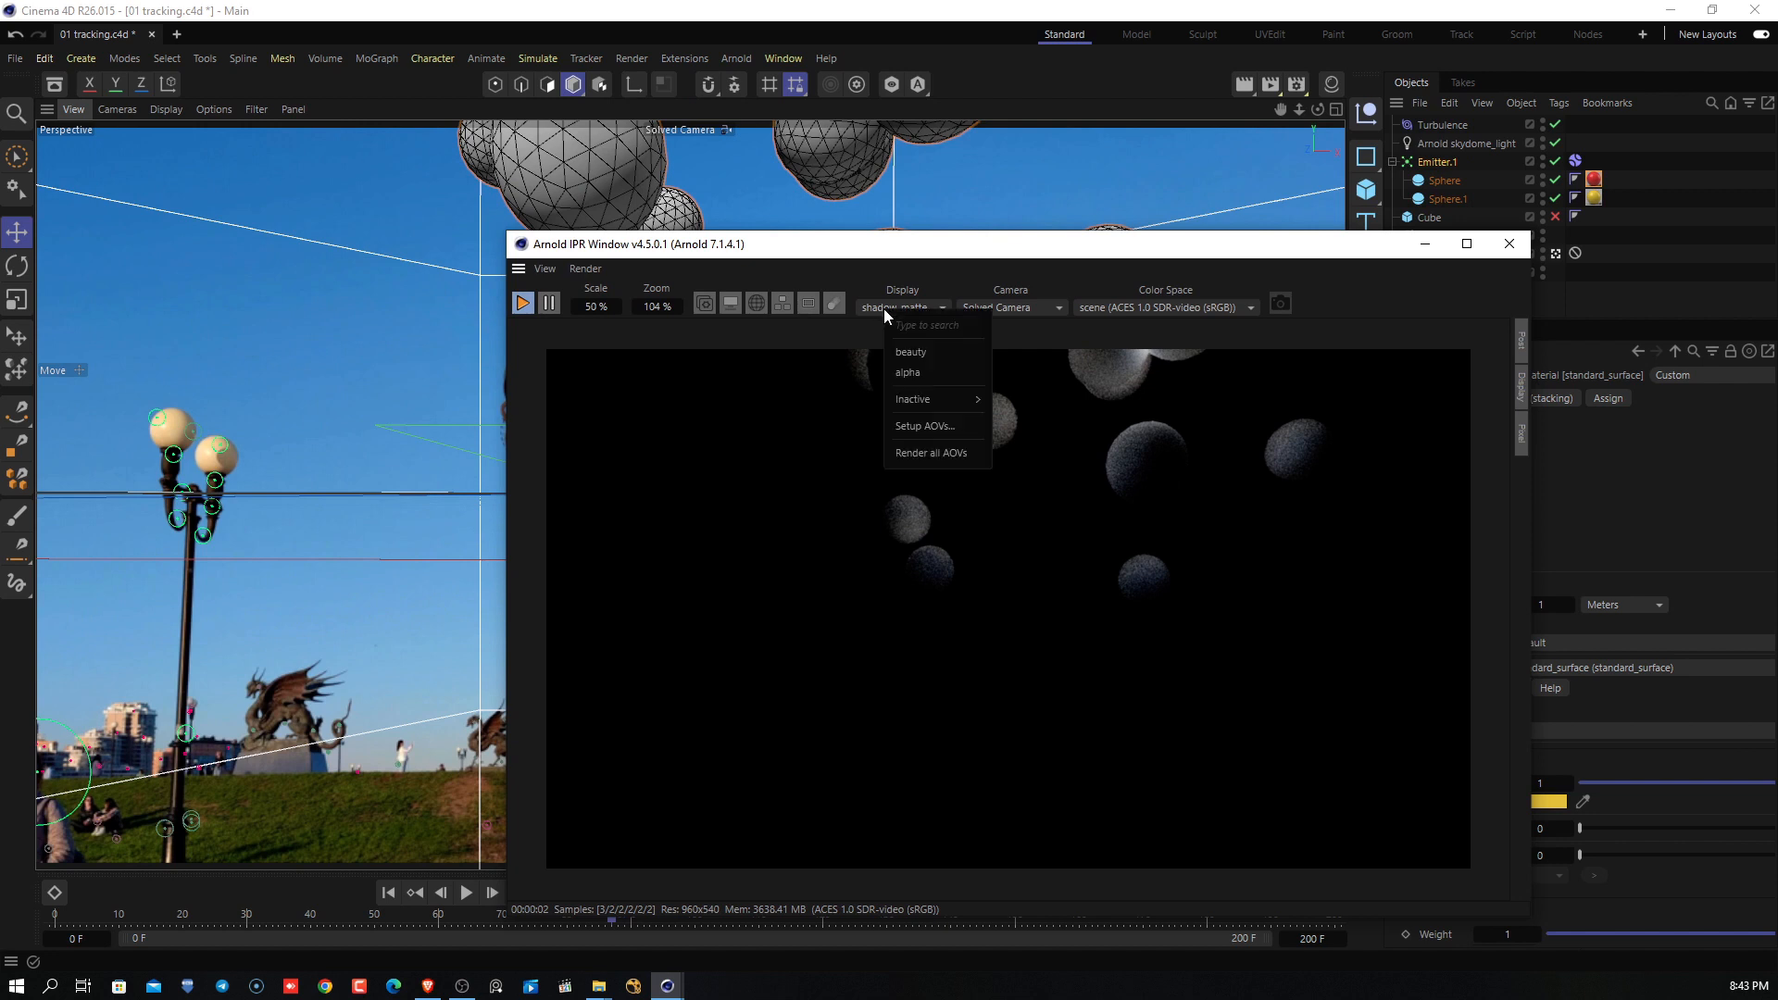
click(919, 347)
drag(1216, 261, 913, 88)
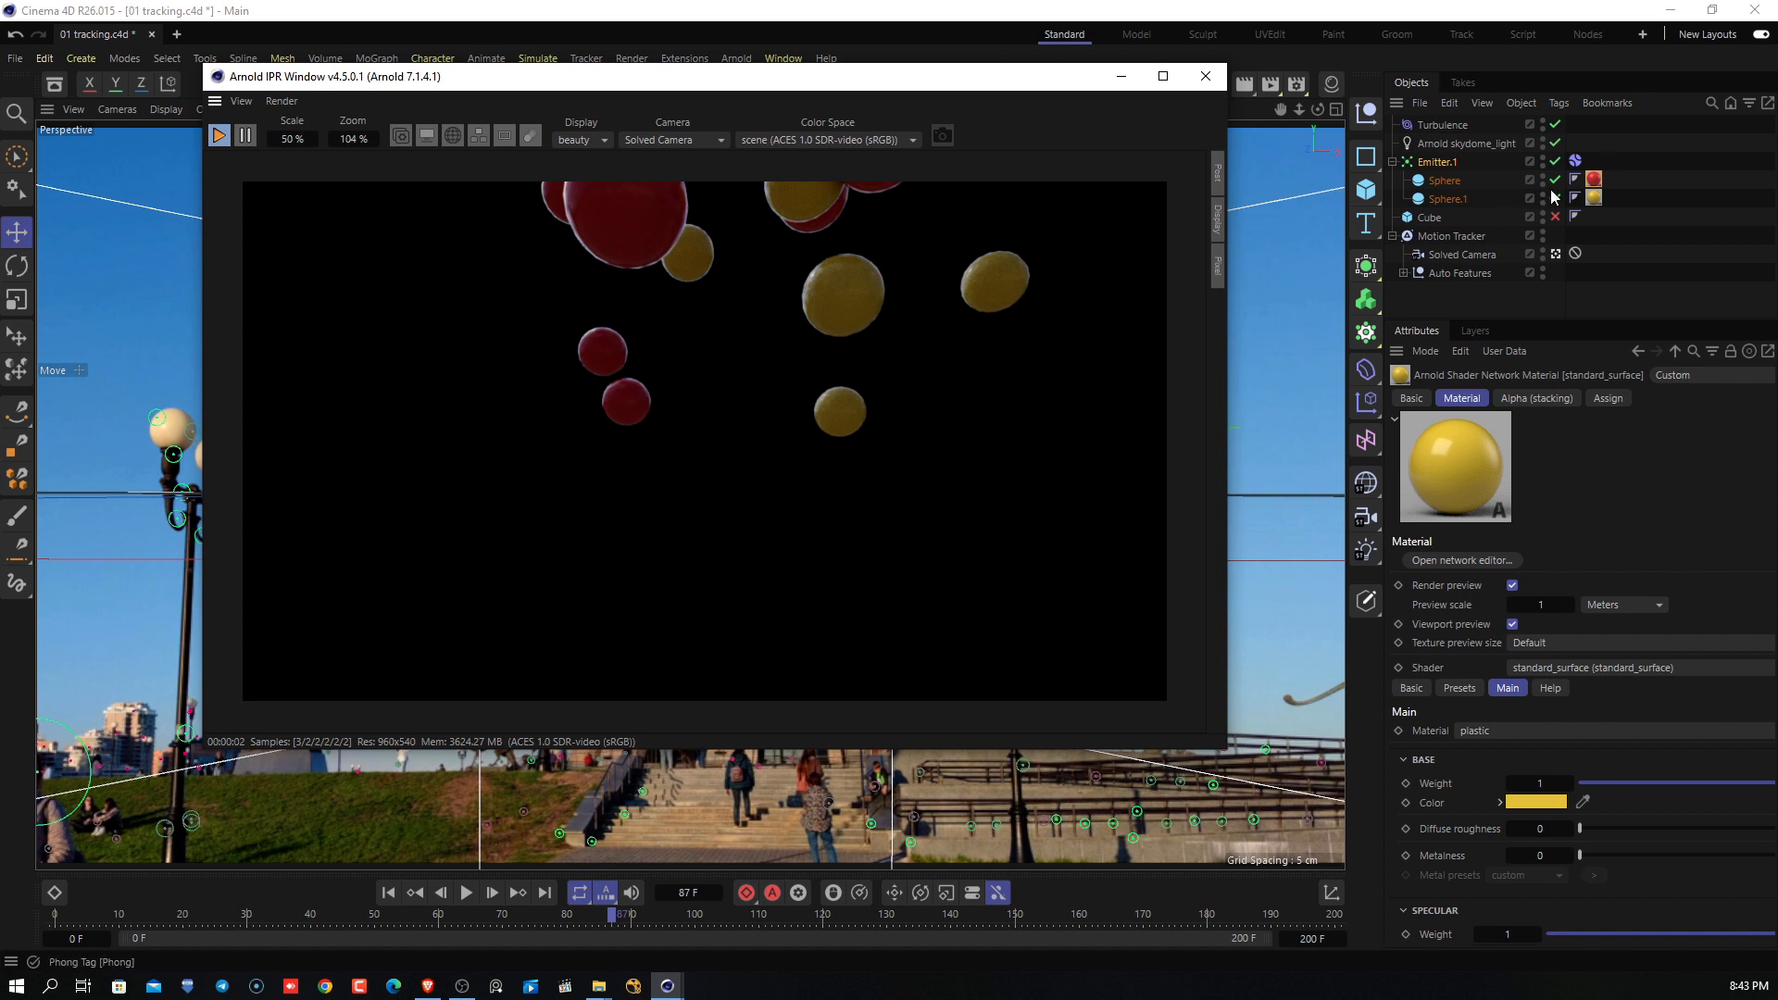
Raise the segments of Sphere.1 to 28 and move the Arnold preview aside to see the spheres in the viewport.
click(1432, 206)
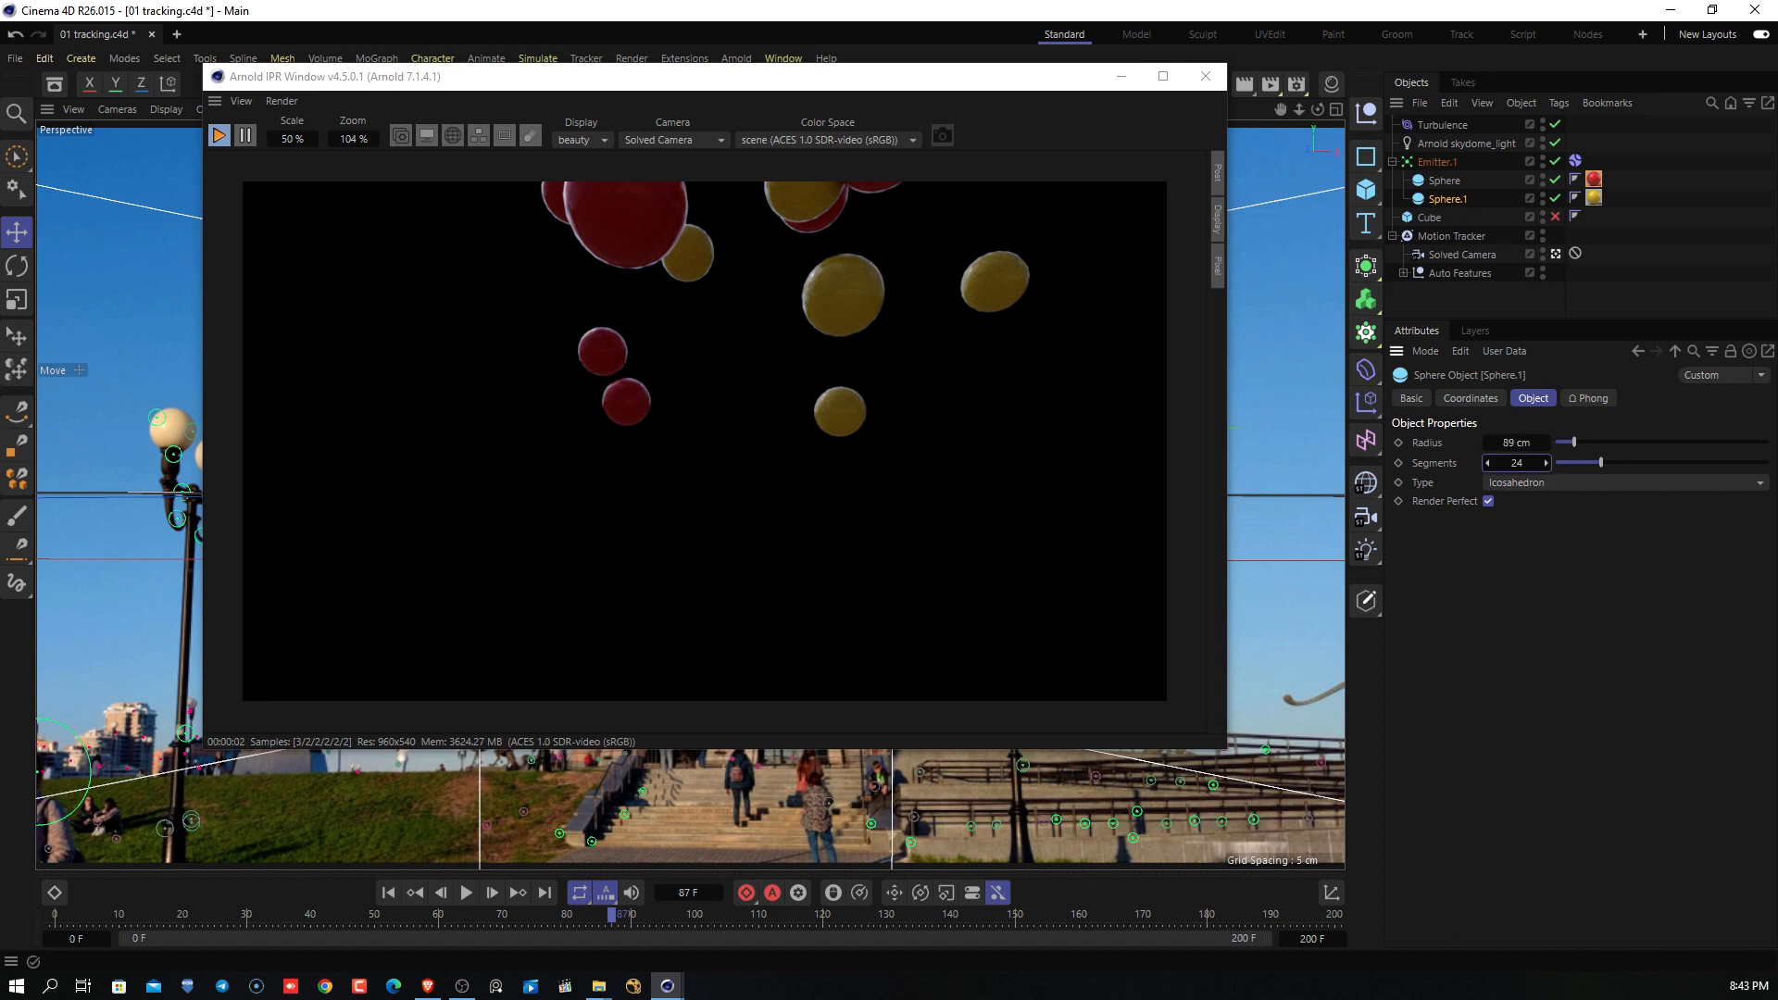
drag(1536, 463, 1546, 463)
drag(861, 83, 899, 715)
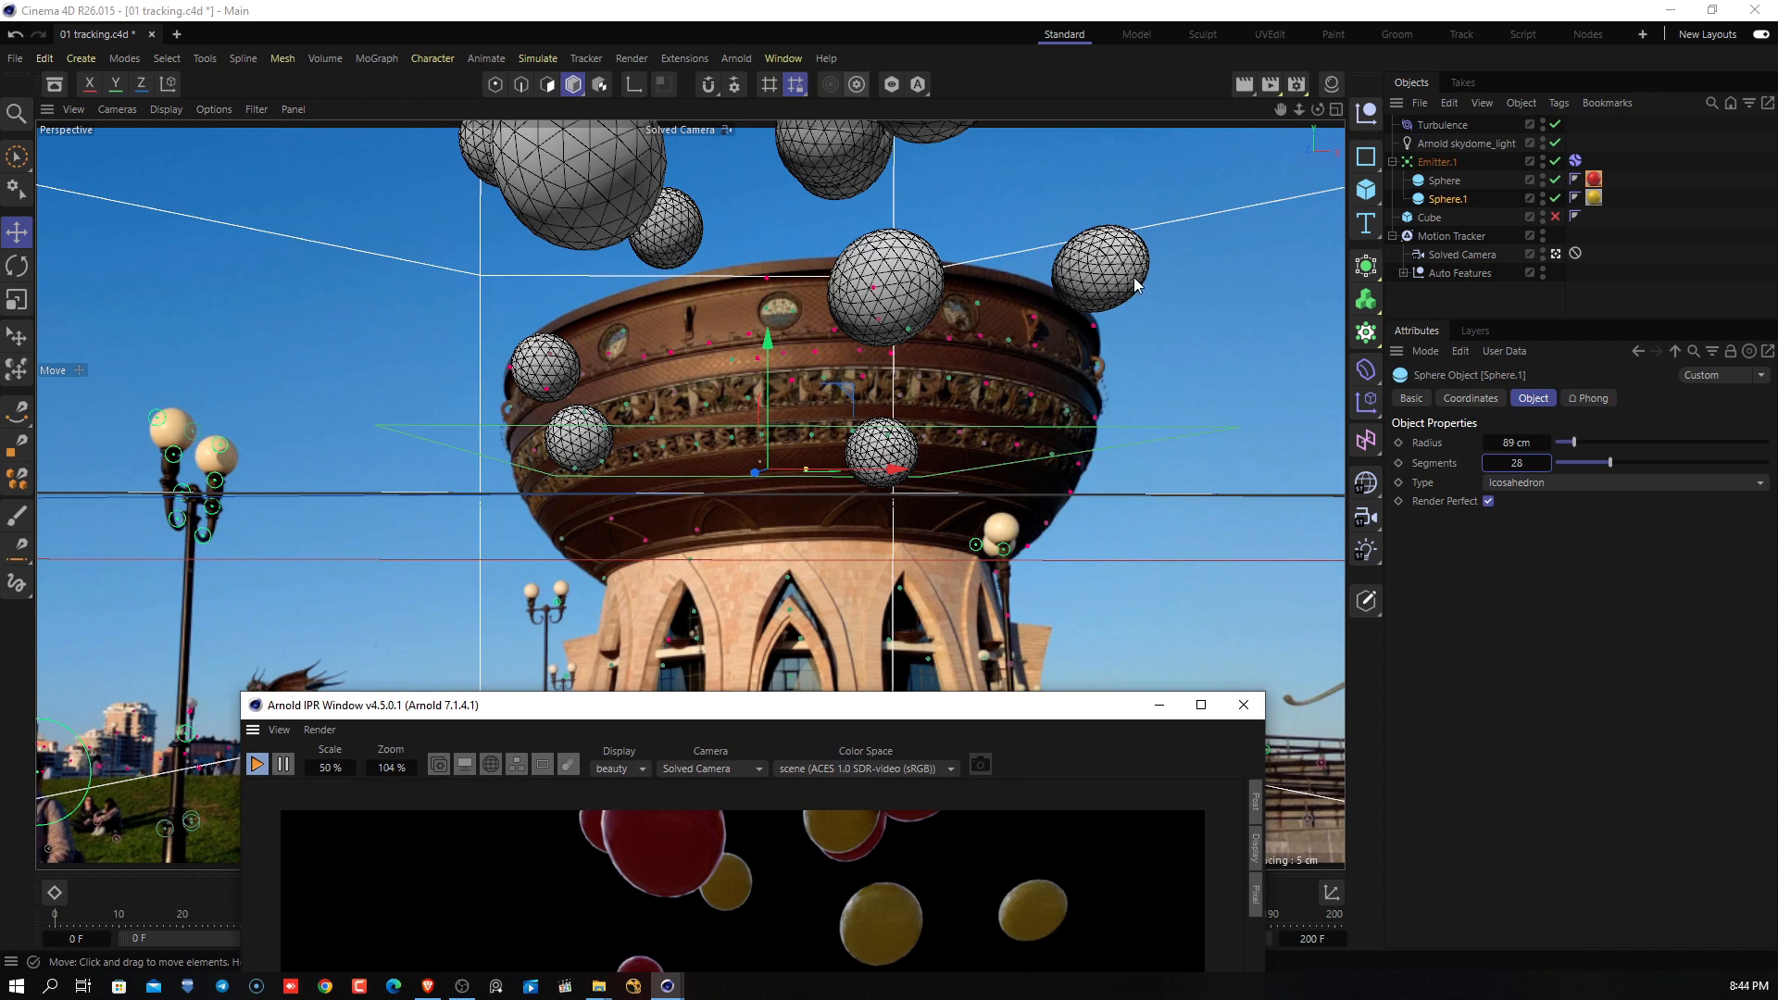
mouse_move(1007, 713)
mouse_down()
mouse_move(1052, 445)
mouse_move(1011, 710)
mouse_up()
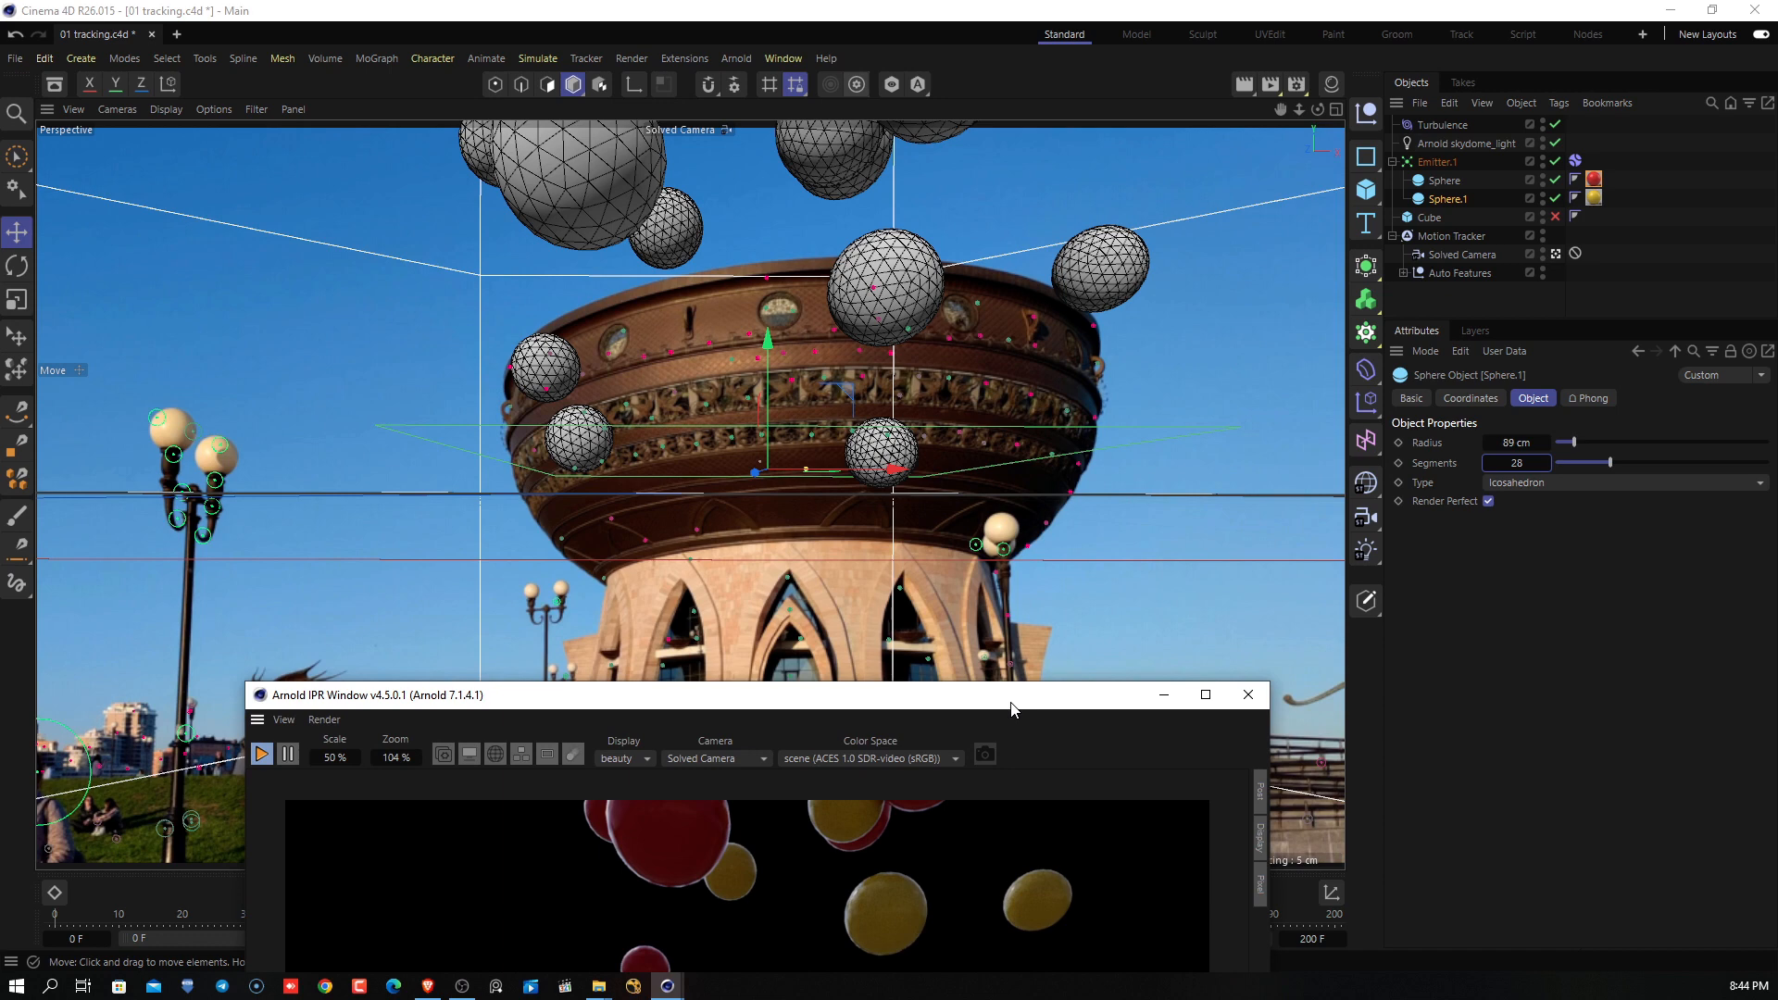
Rotate Emitter.1 slightly around its horizontal ring and check the redistributed spheres in the Arnold preview.
click(1437, 162)
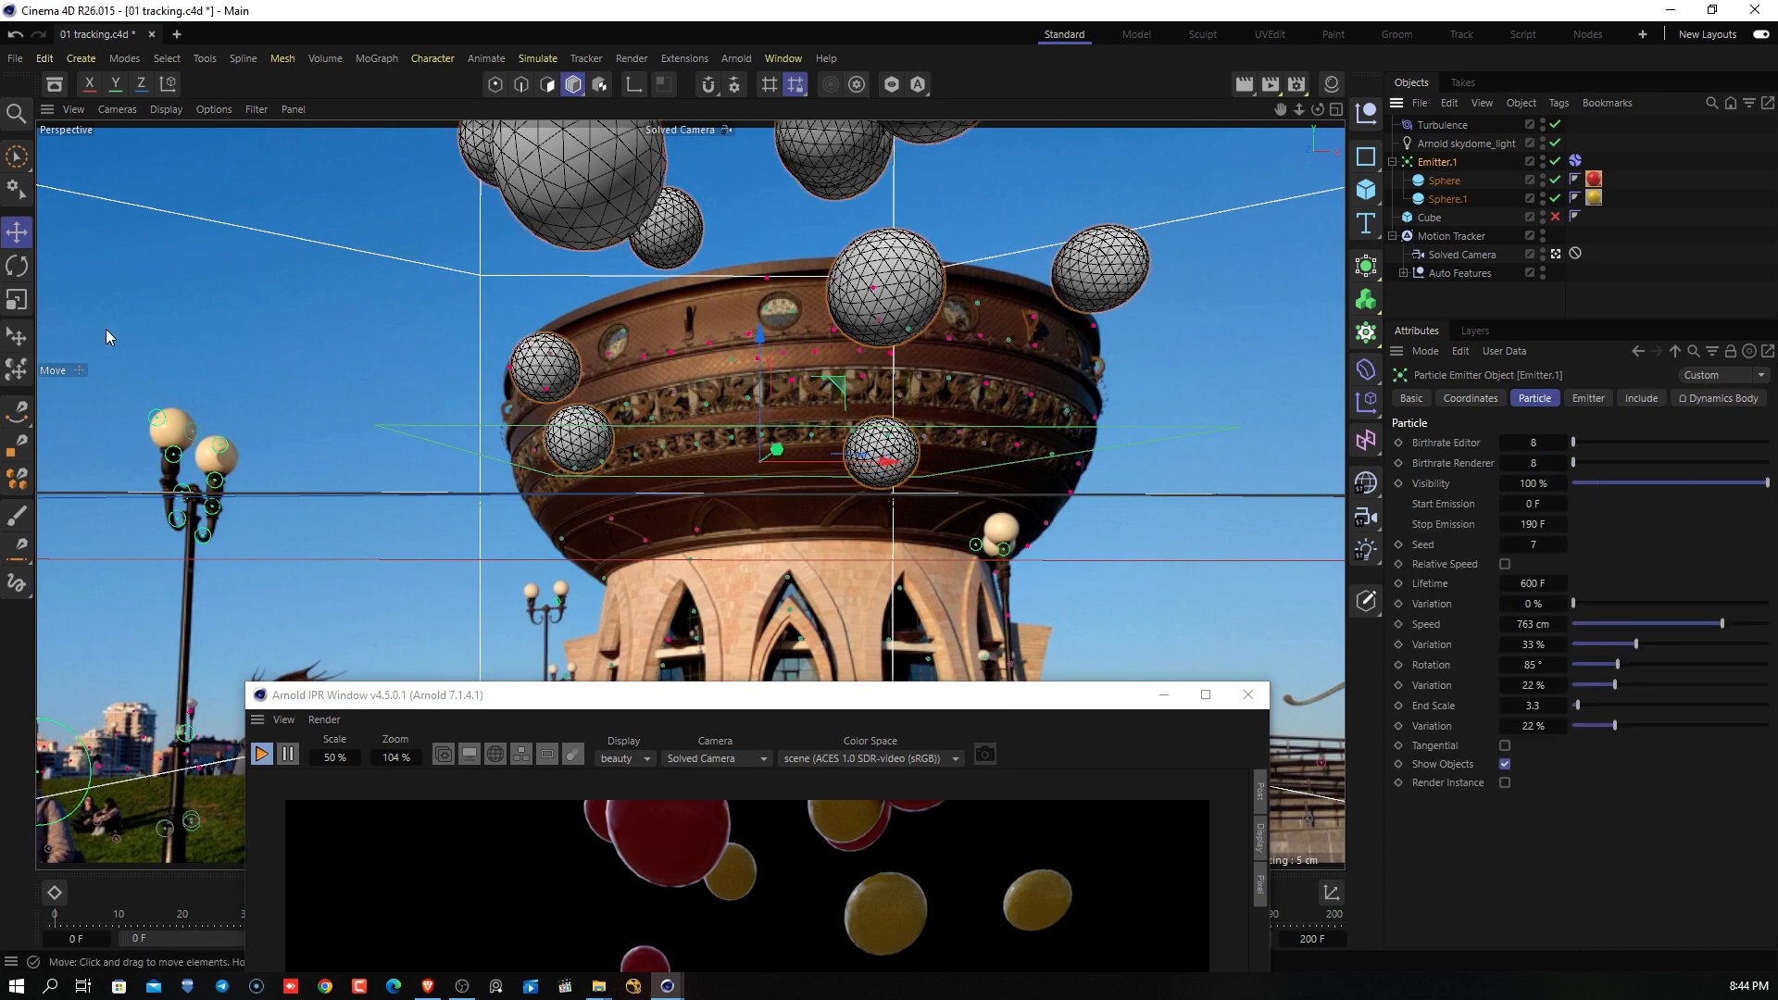
click(16, 266)
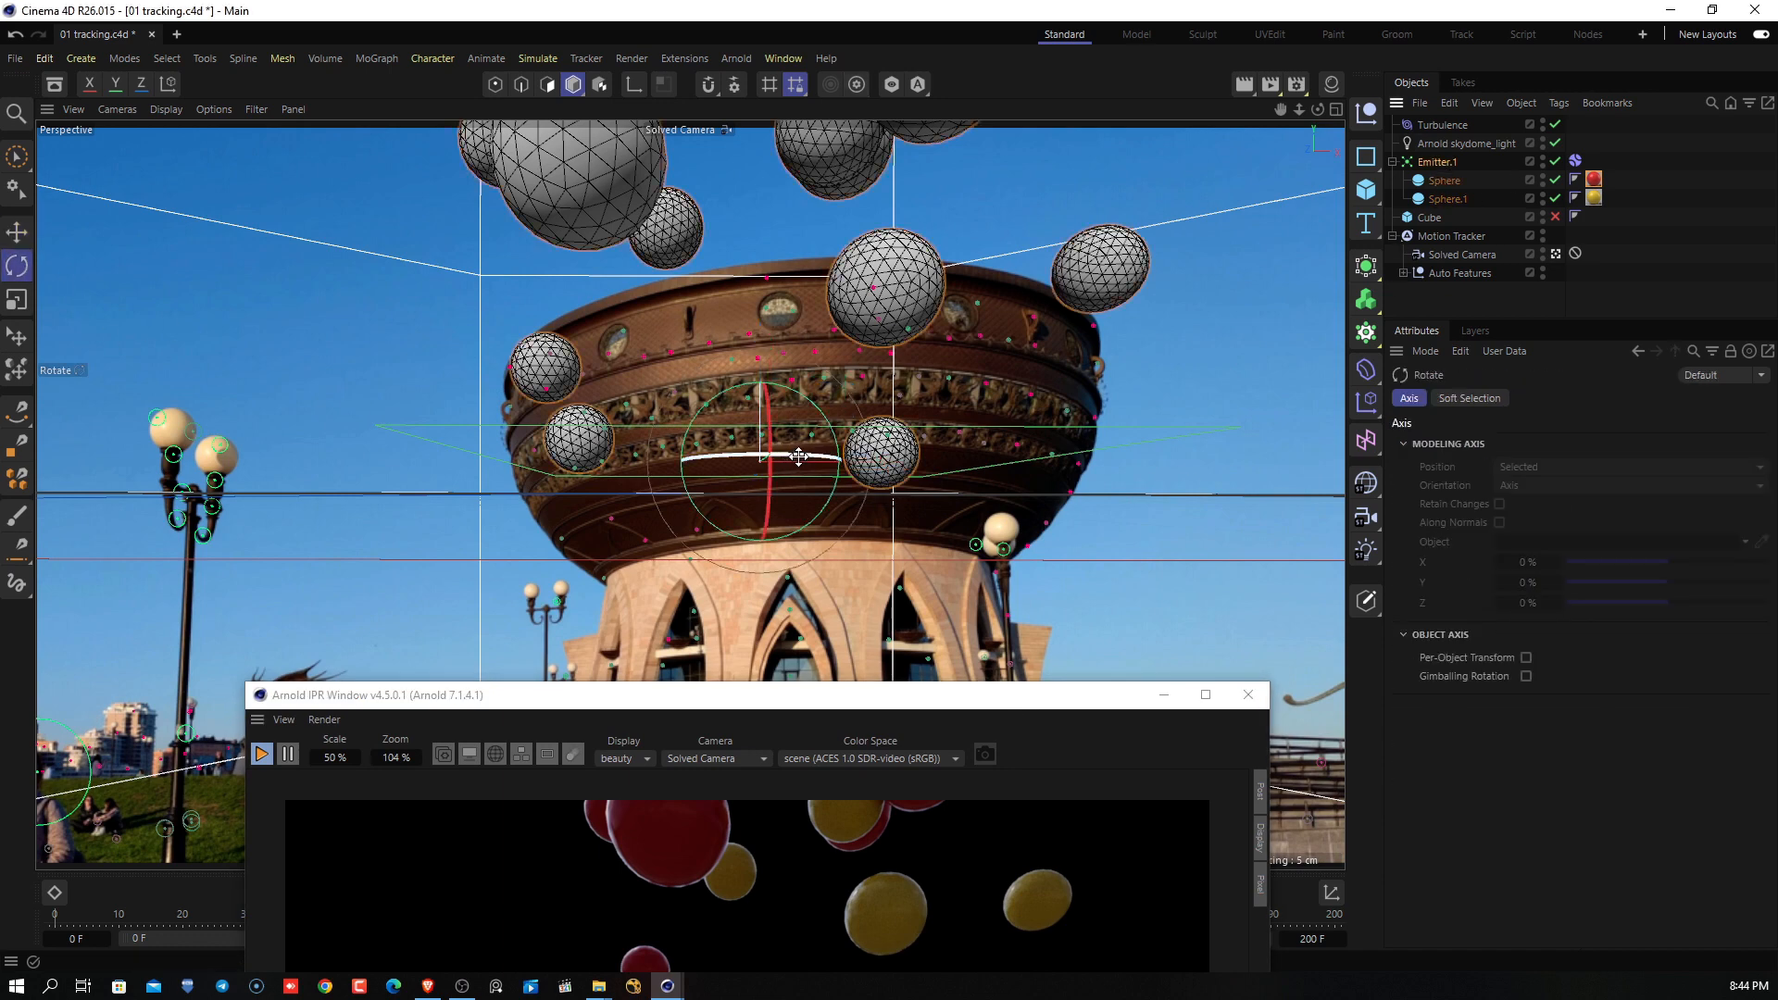
drag(798, 456, 786, 461)
drag(906, 707, 1025, 103)
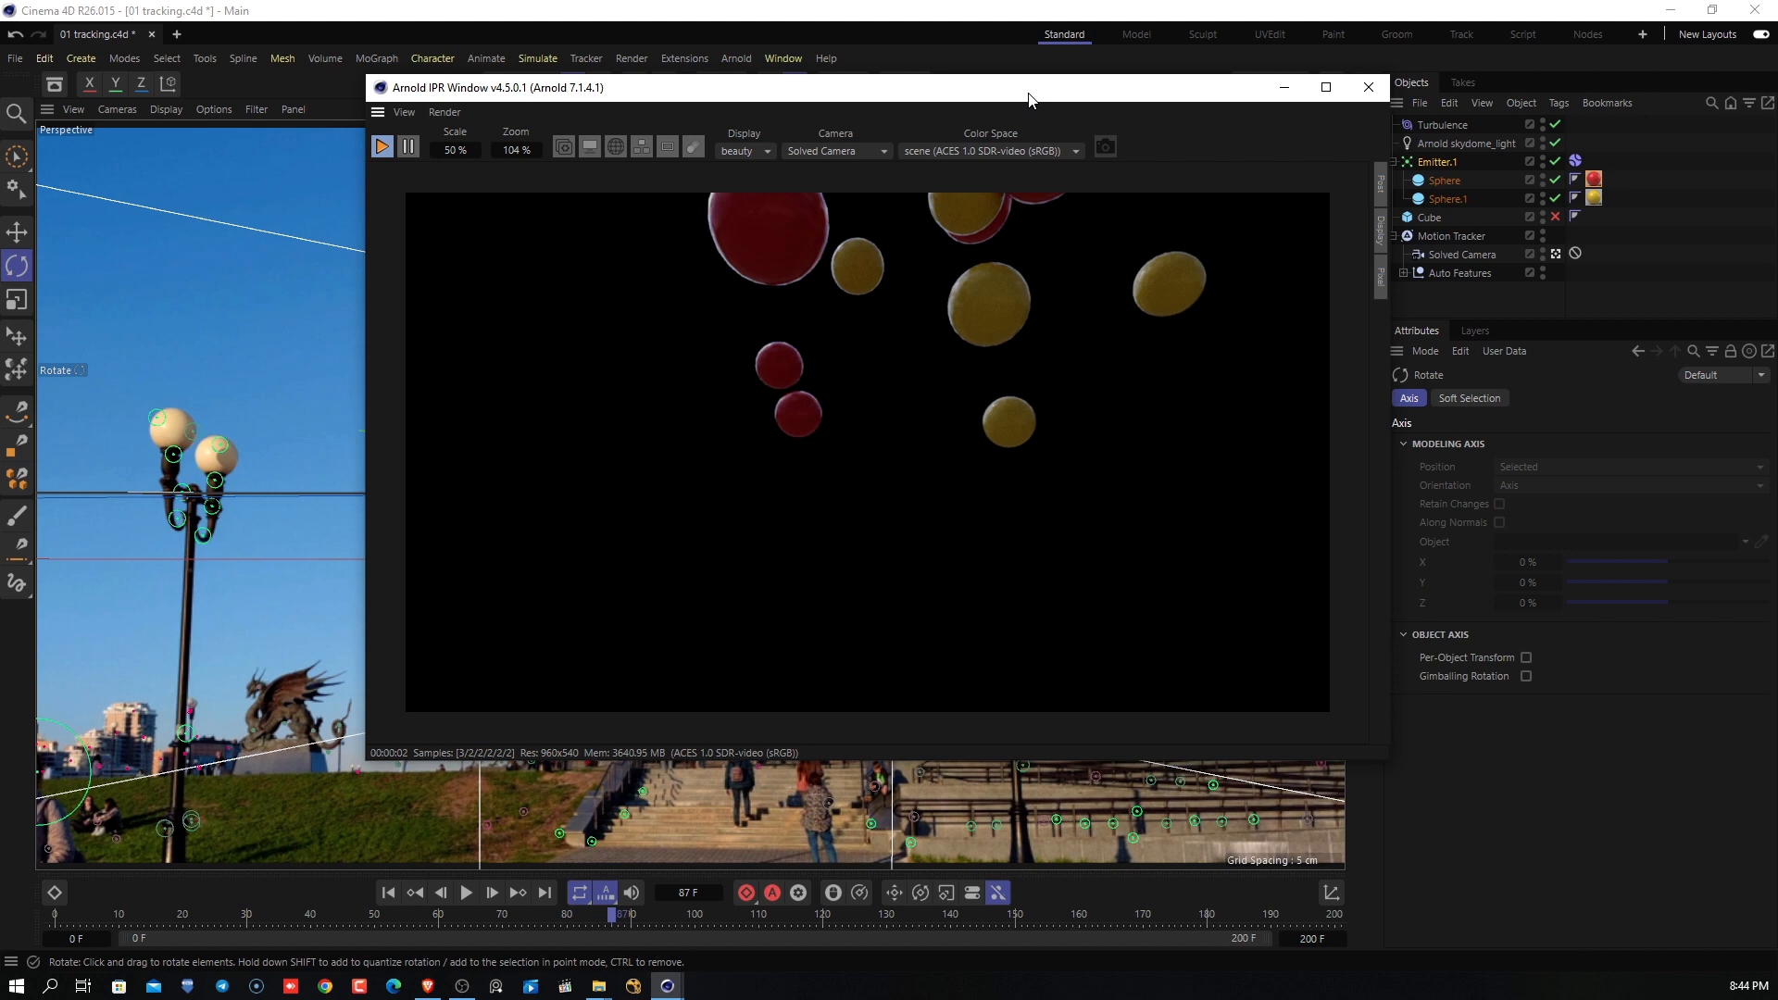
drag(1028, 99, 1005, 478)
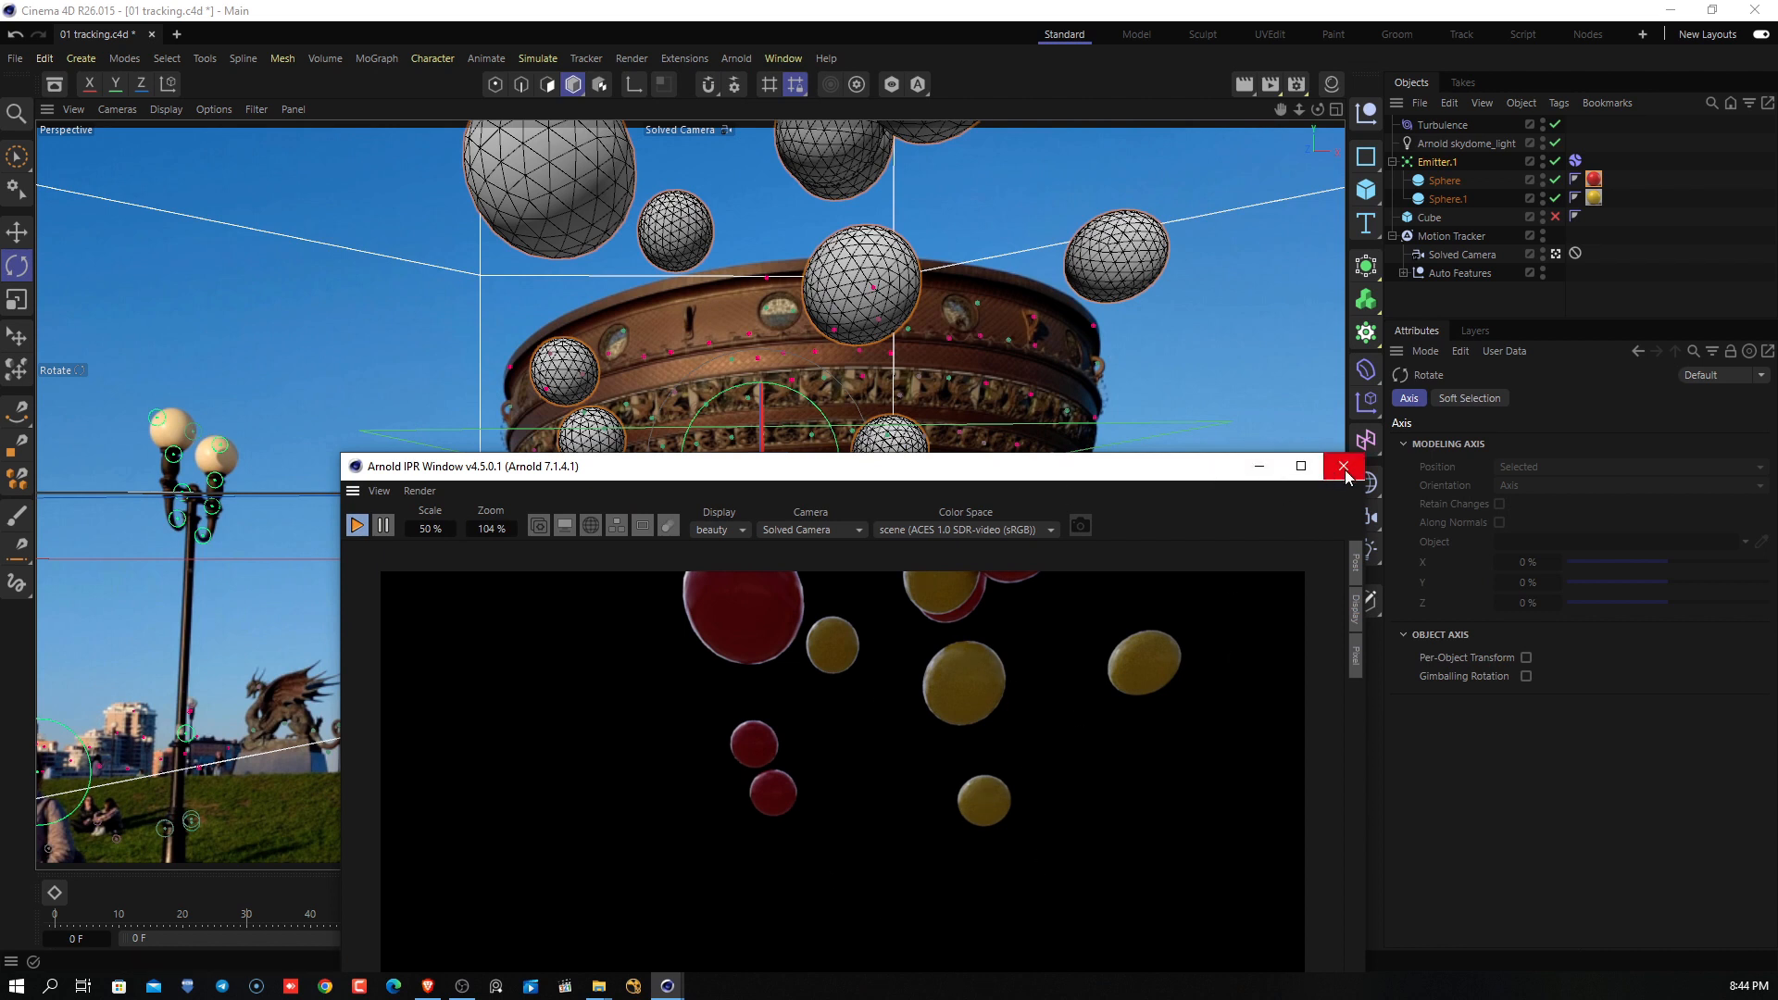
Inspect the spheres' alpha in the Arnold preview, return to the beauty display, and close the preview.
drag(1137, 473, 1202, 209)
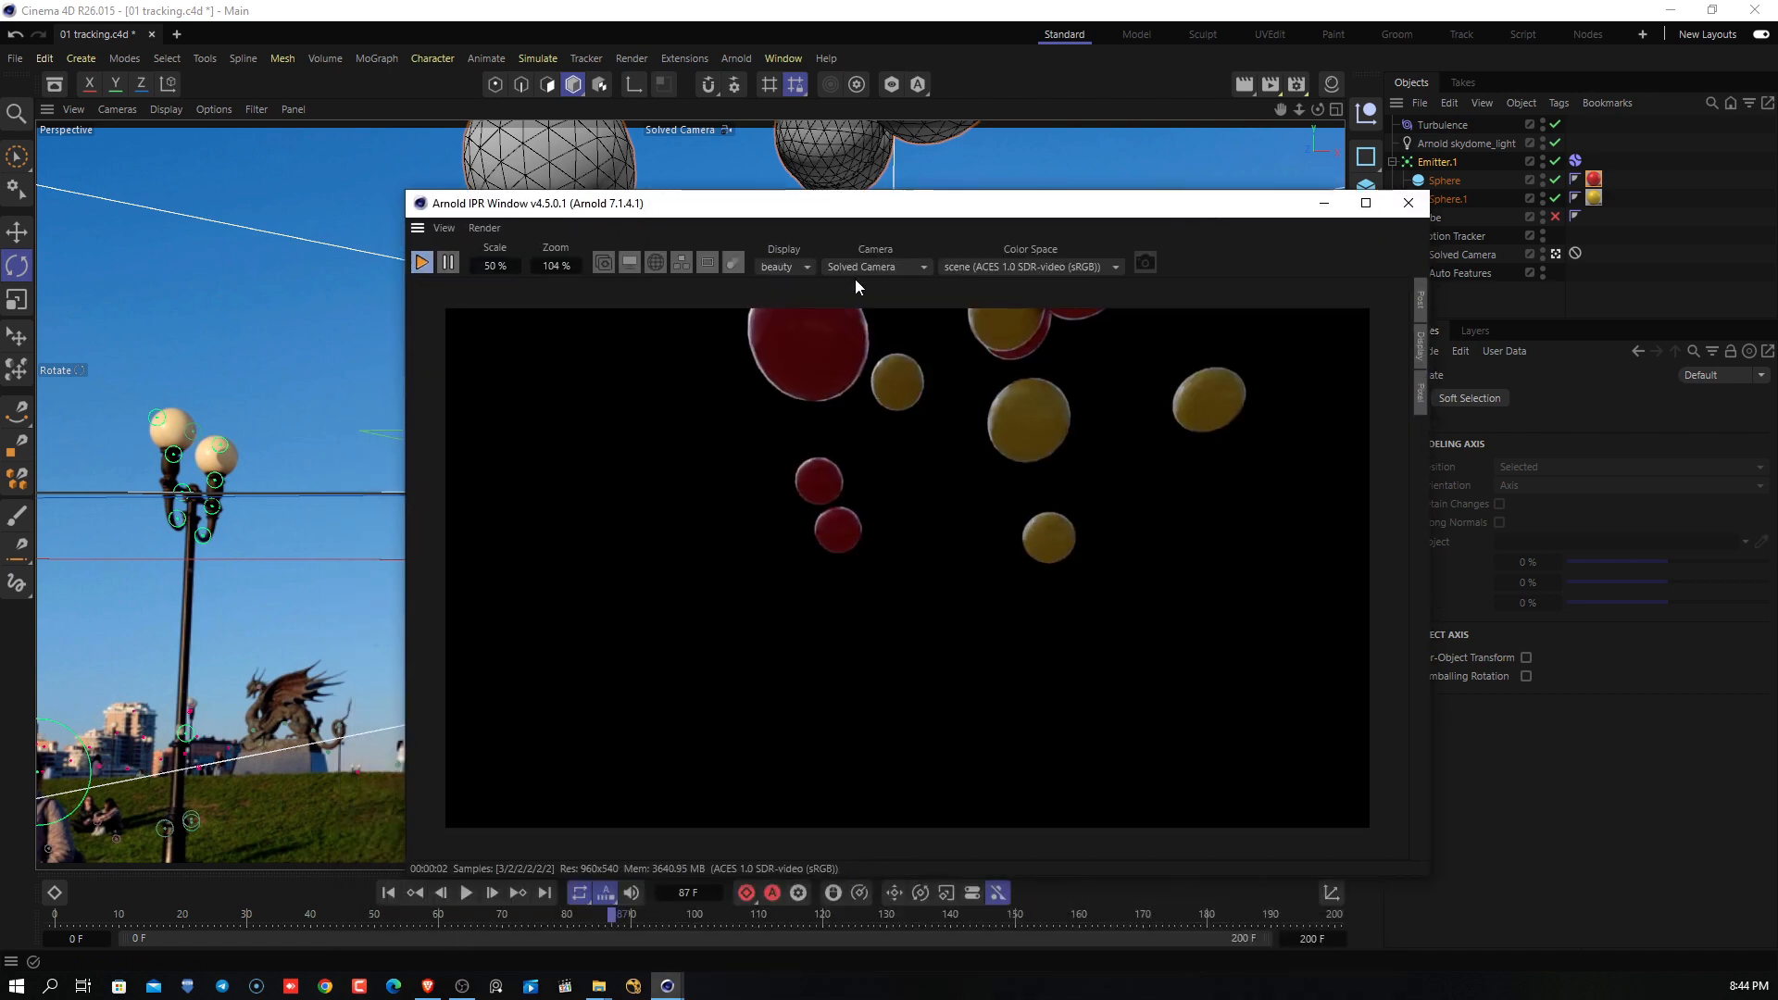
click(774, 268)
click(820, 328)
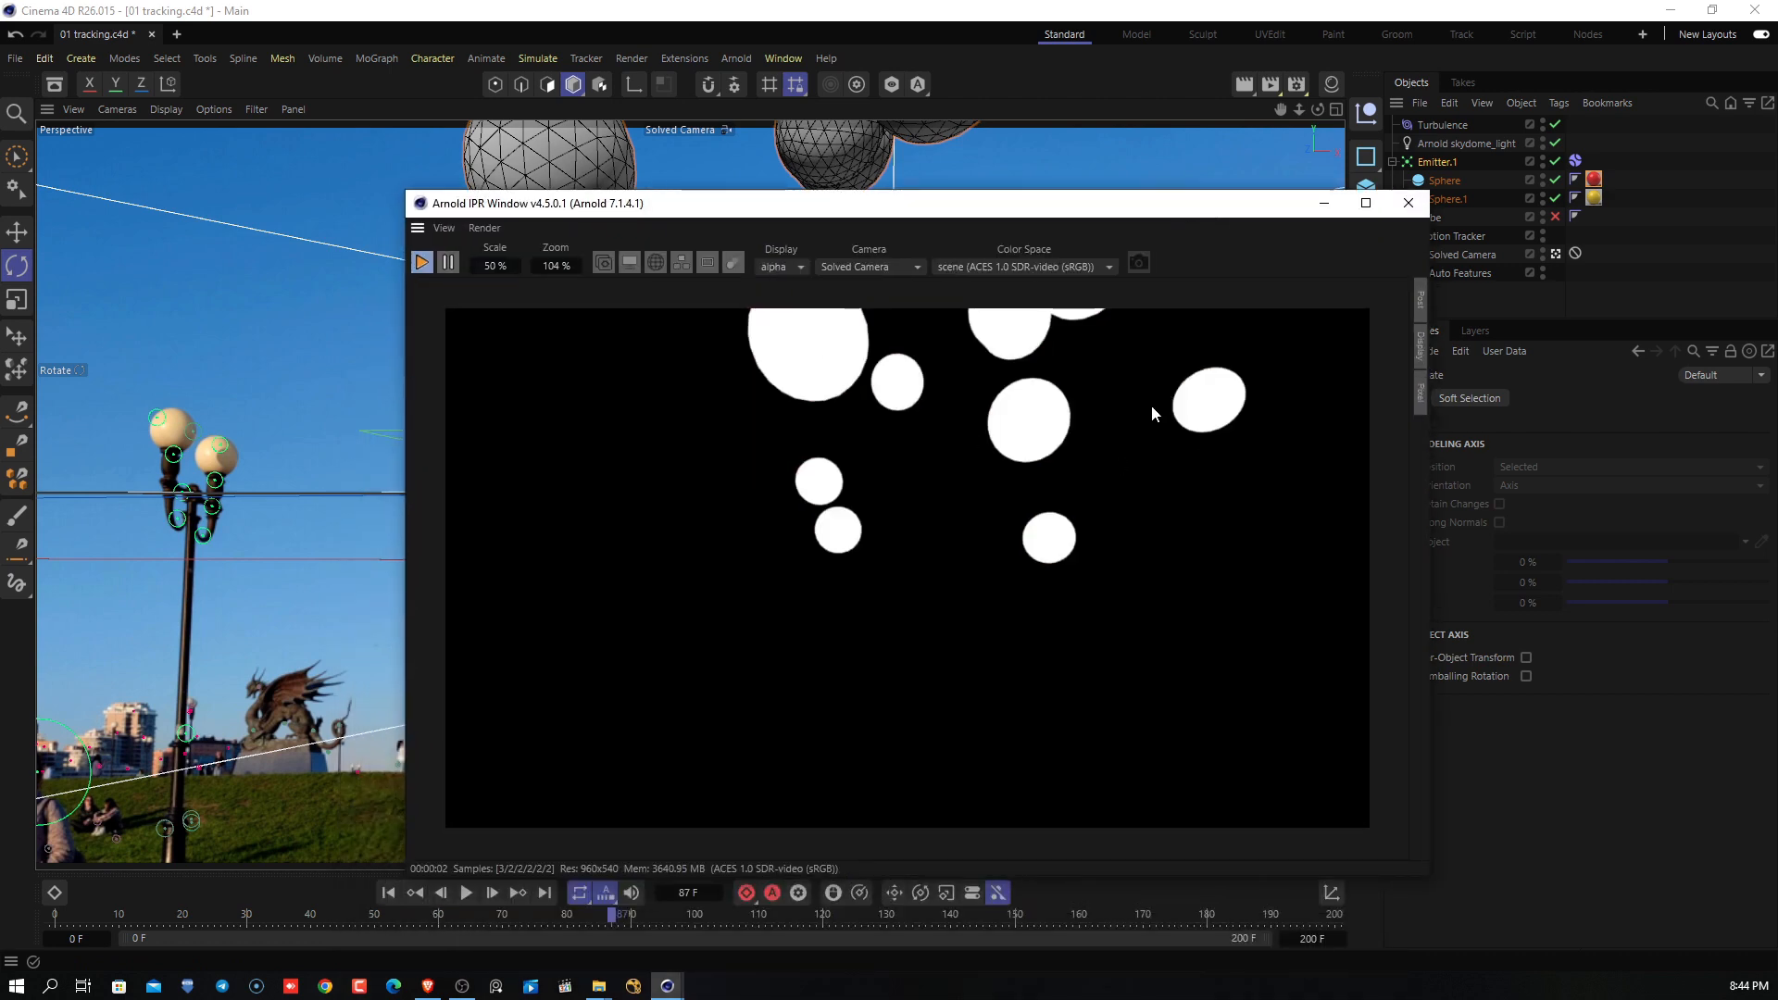
click(791, 267)
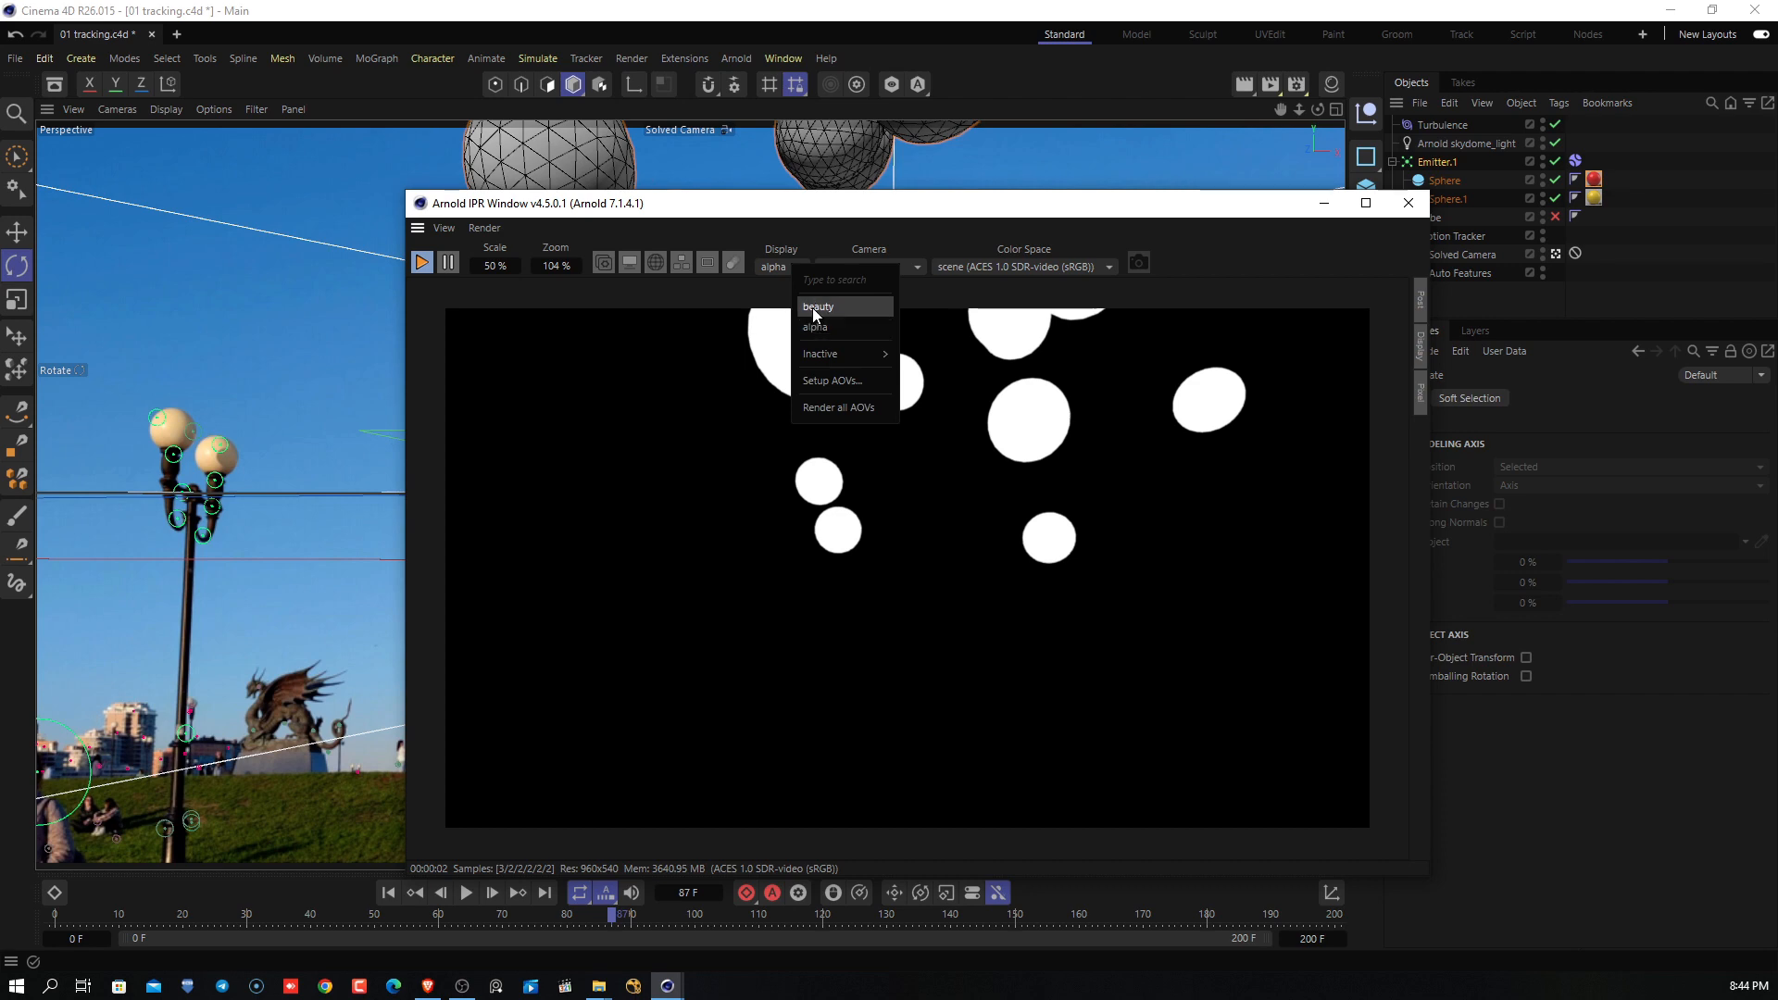
click(815, 315)
drag(1270, 206, 989, 105)
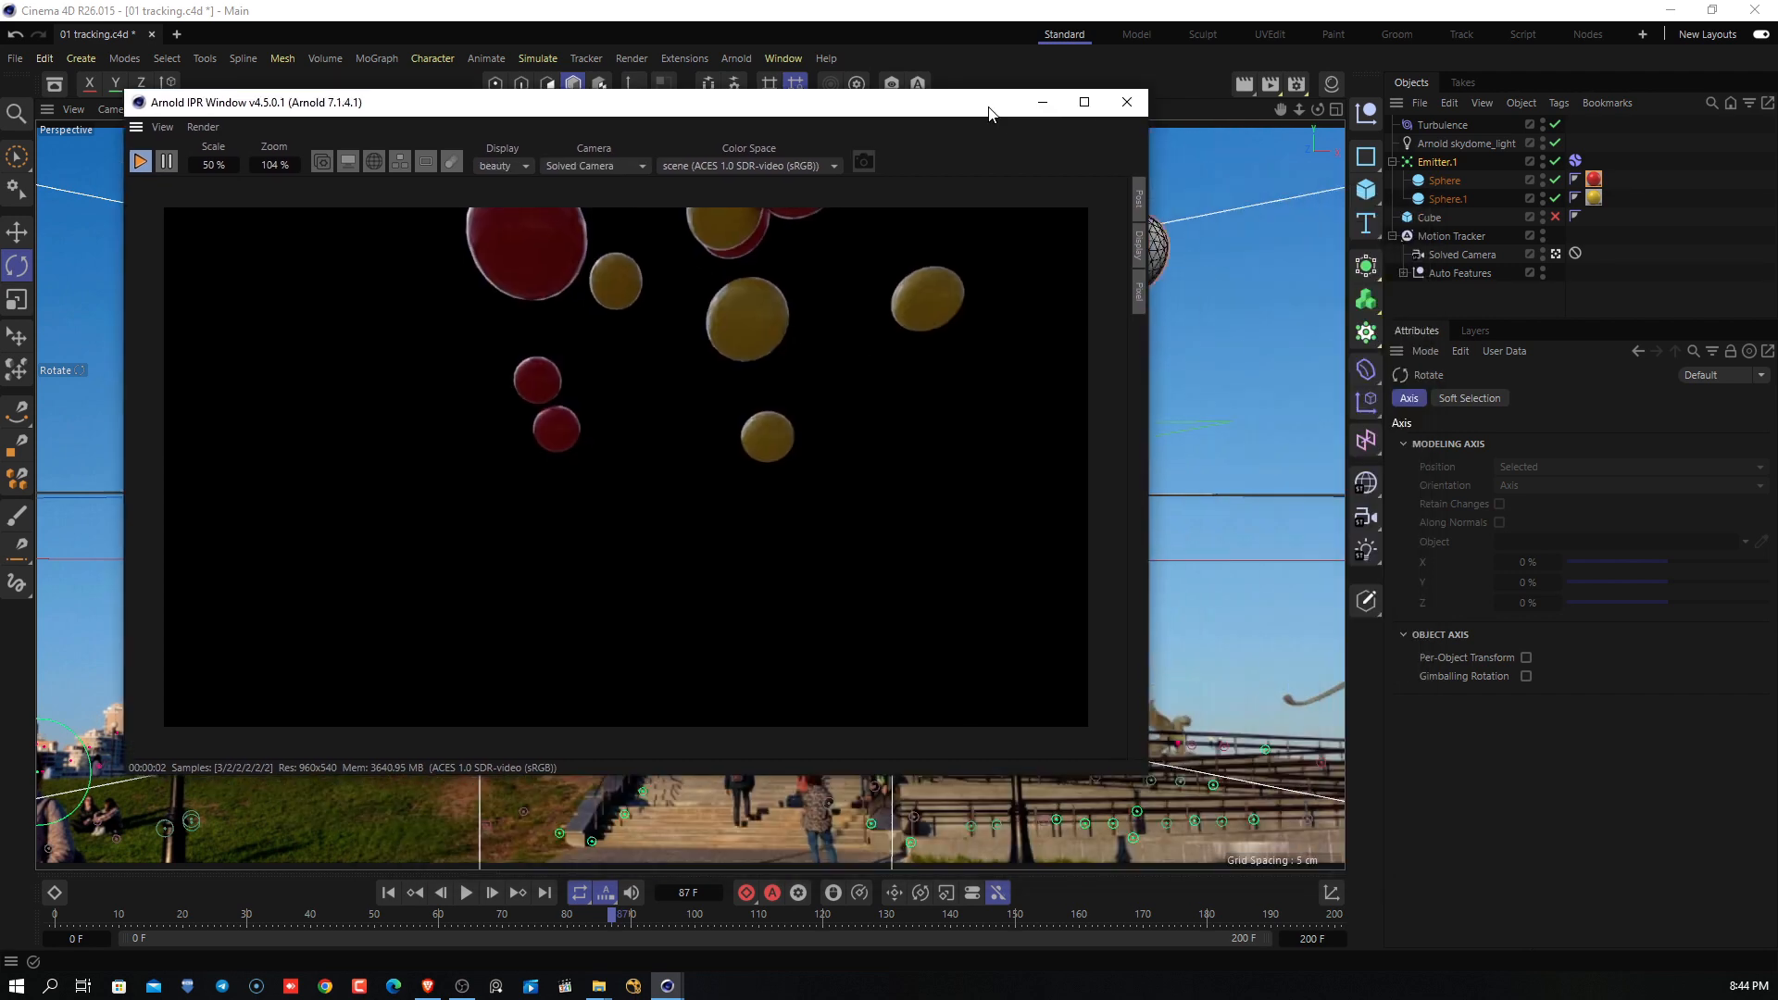
click(1126, 103)
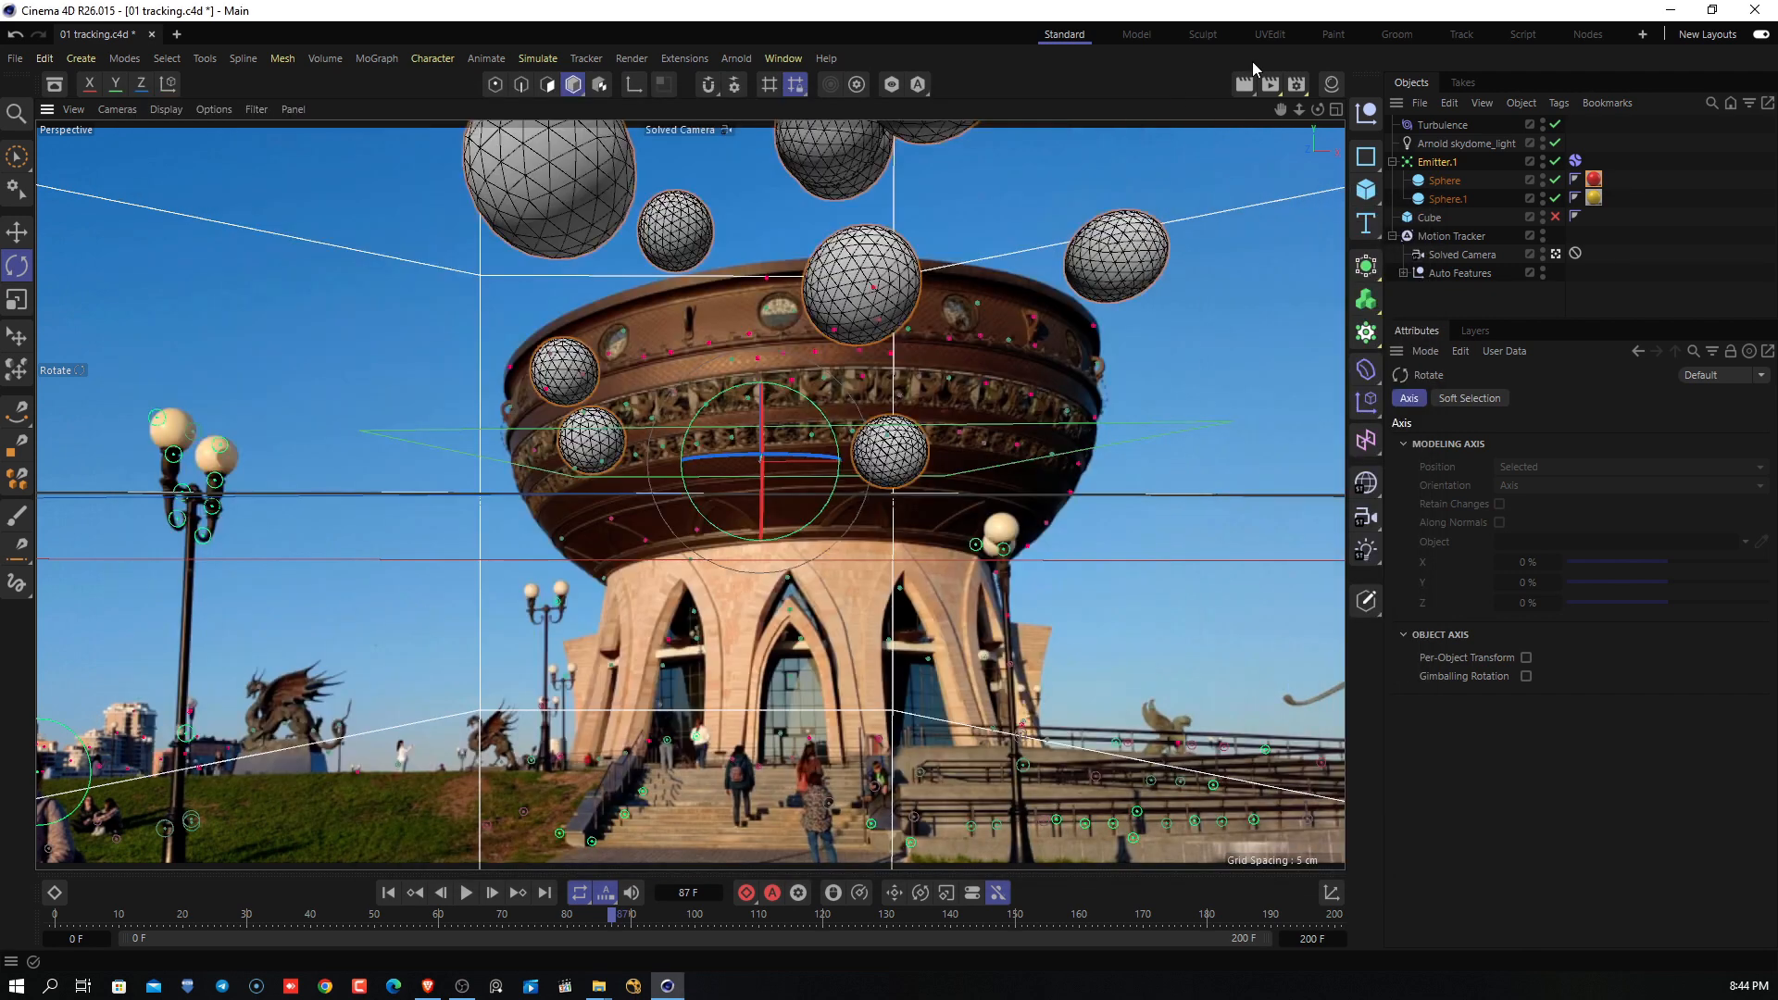
Set the output frame range to All Frames in the render settings and close them.
click(1296, 85)
drag(1391, 76, 790, 92)
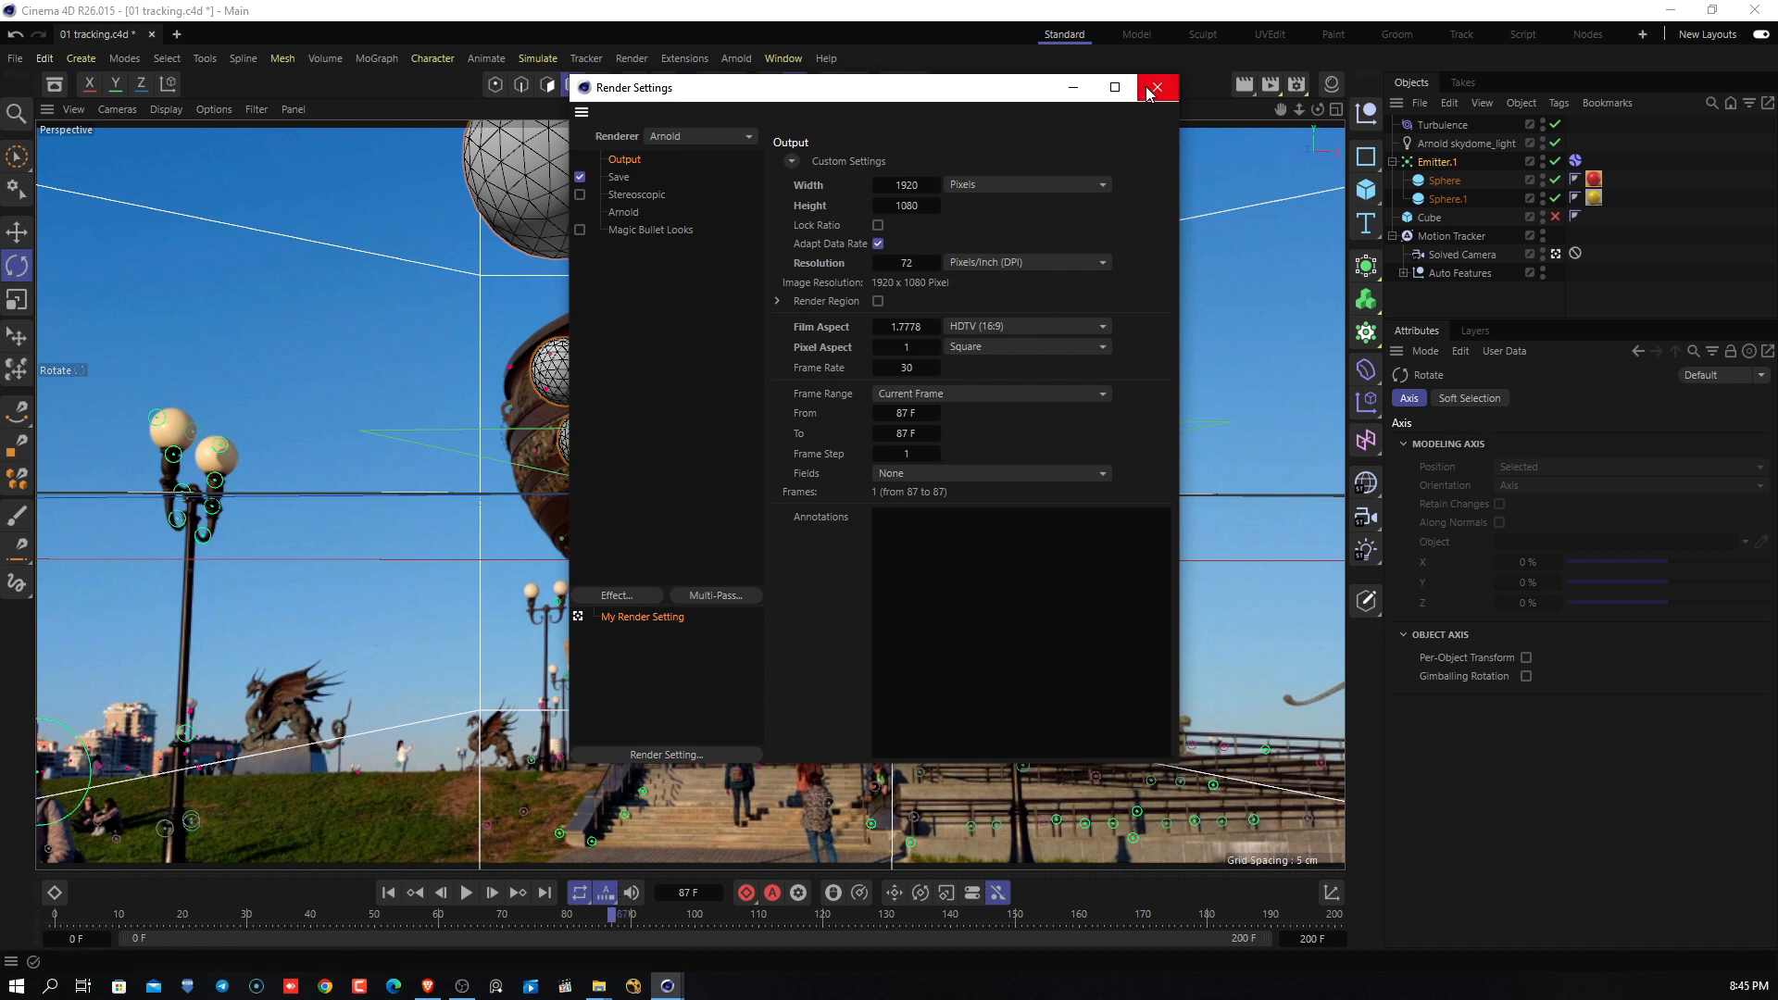
drag(1013, 105, 1315, 96)
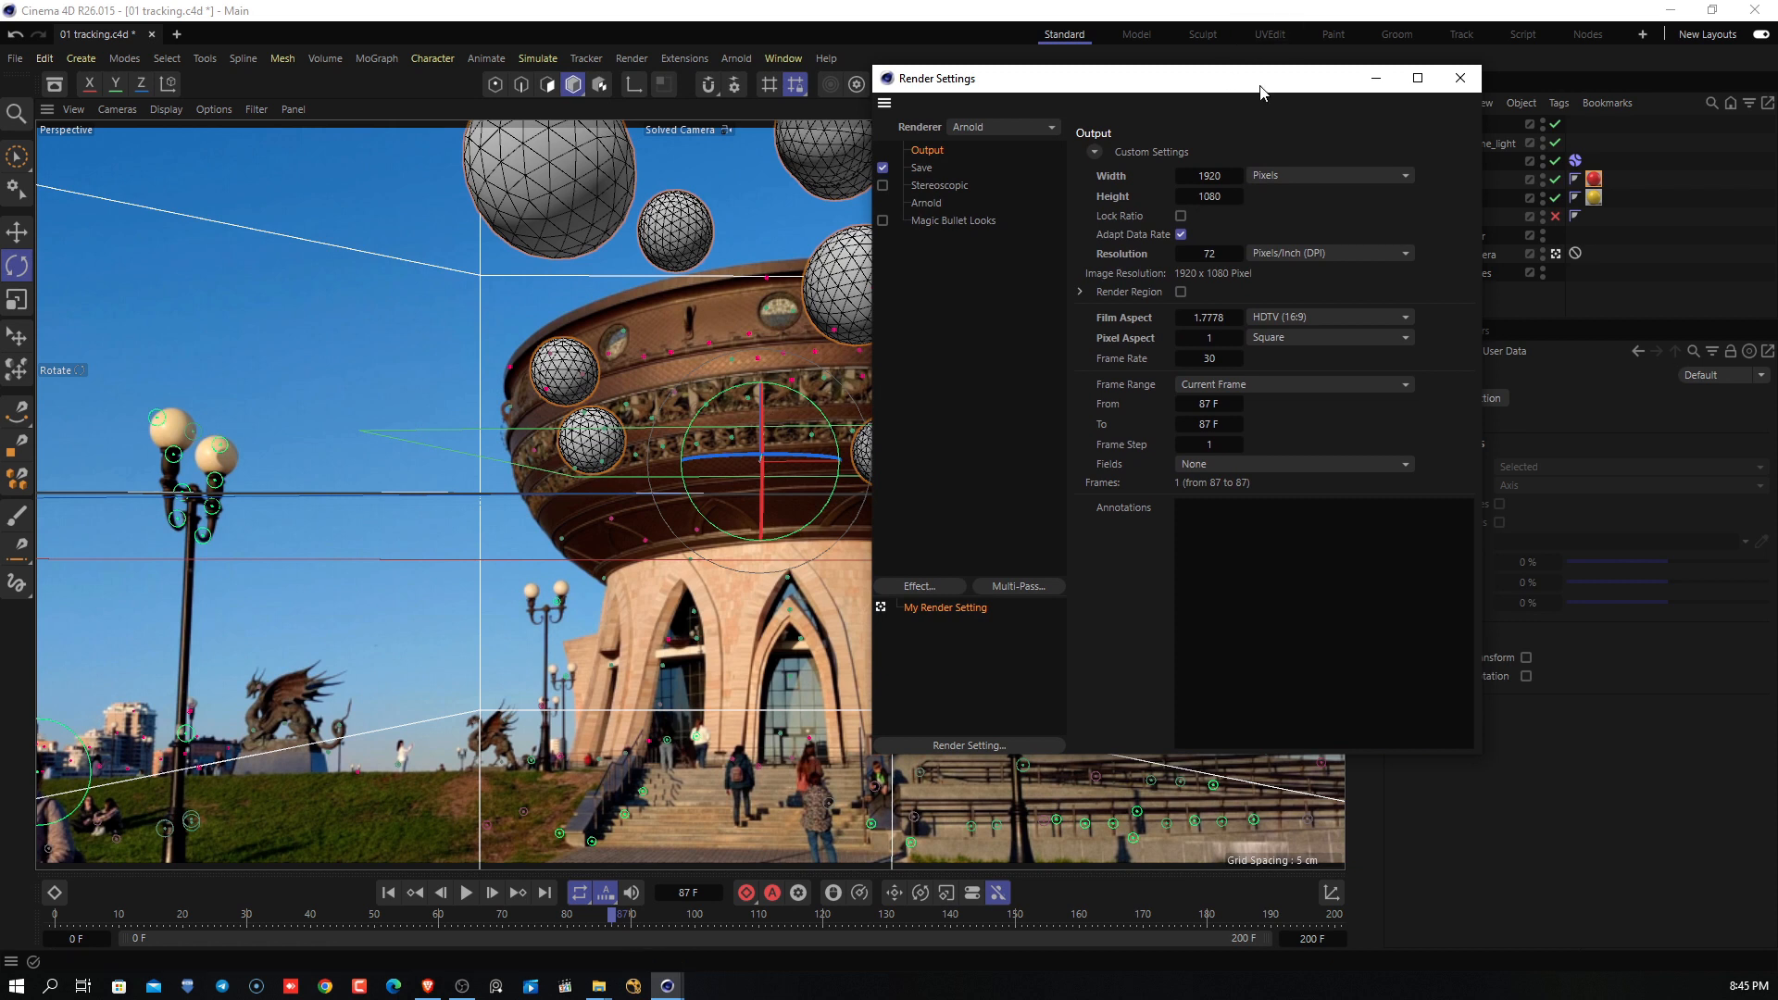
drag(1259, 89, 1119, 107)
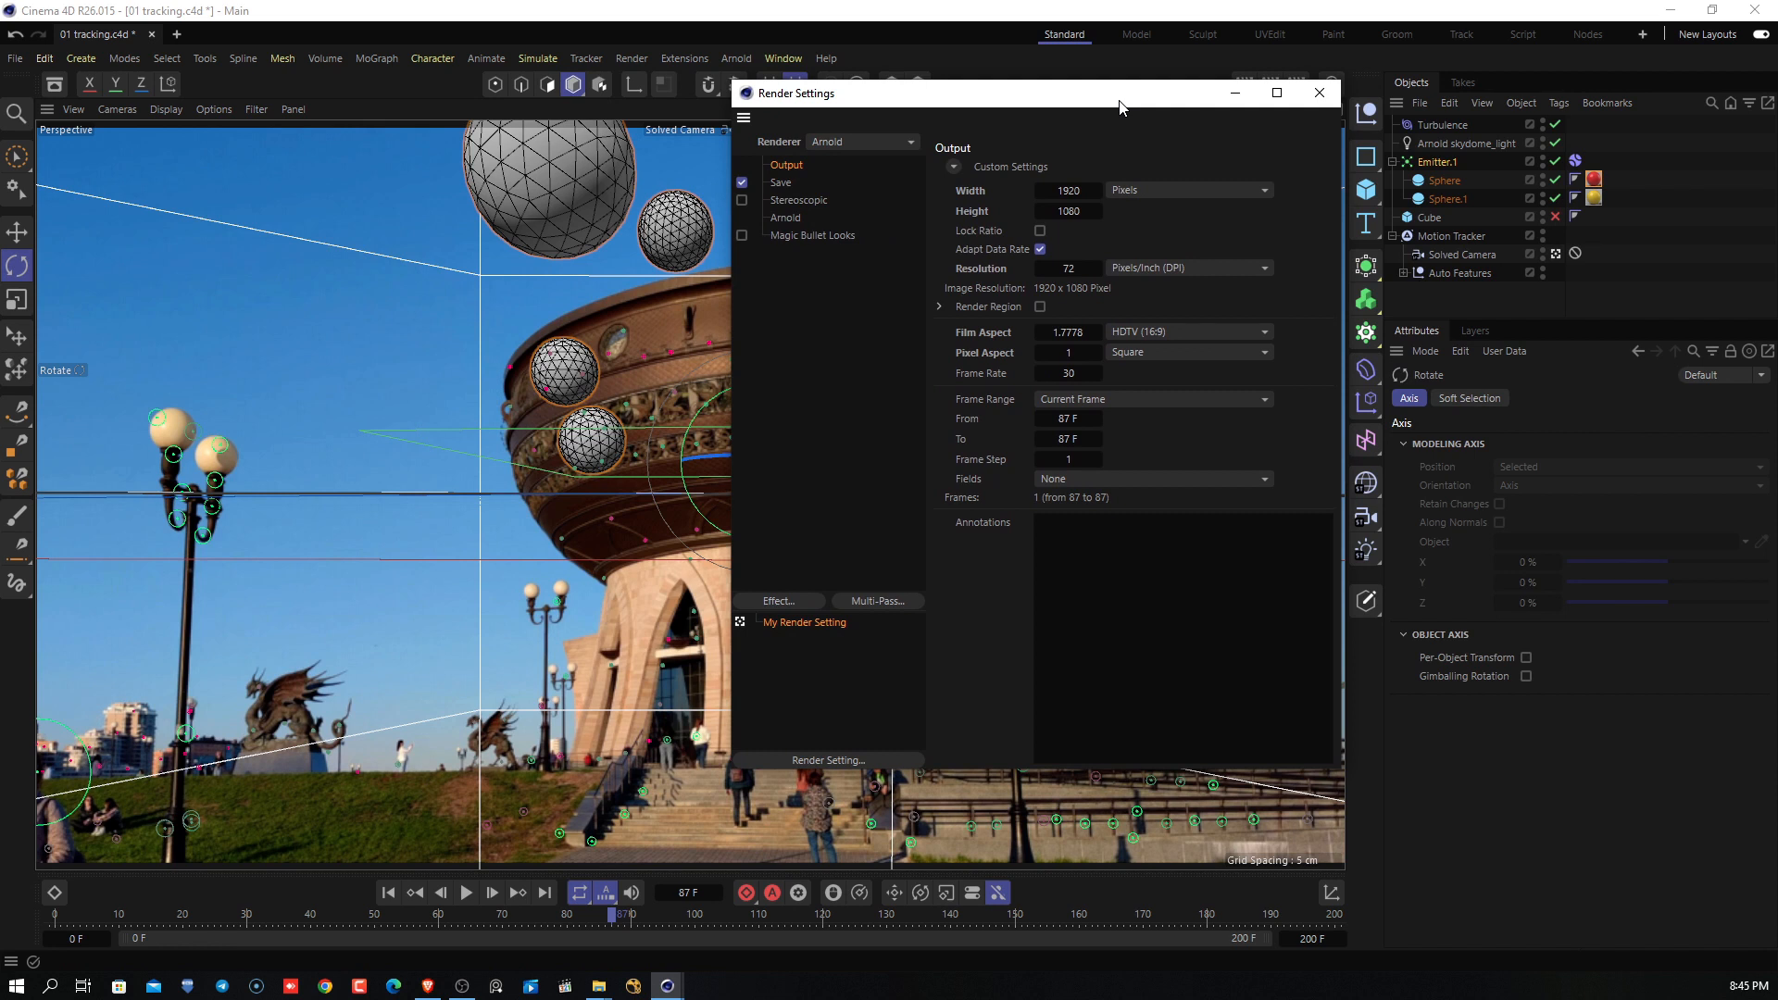
click(1097, 399)
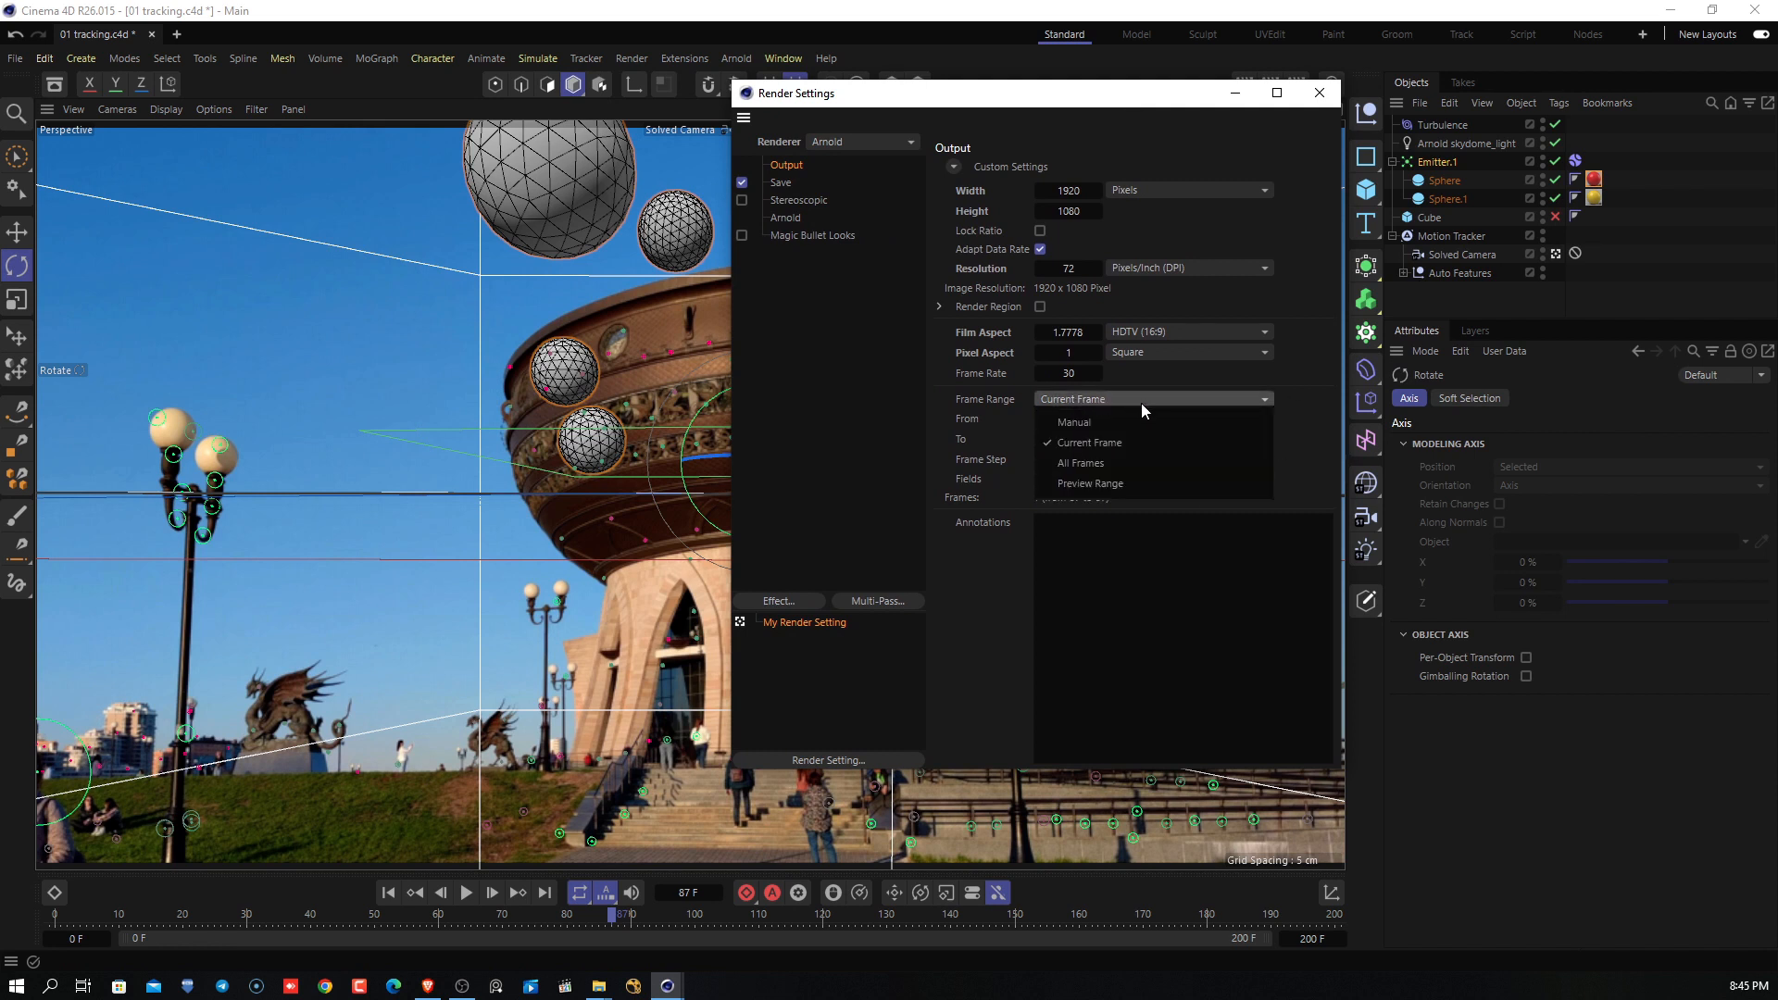
click(1126, 461)
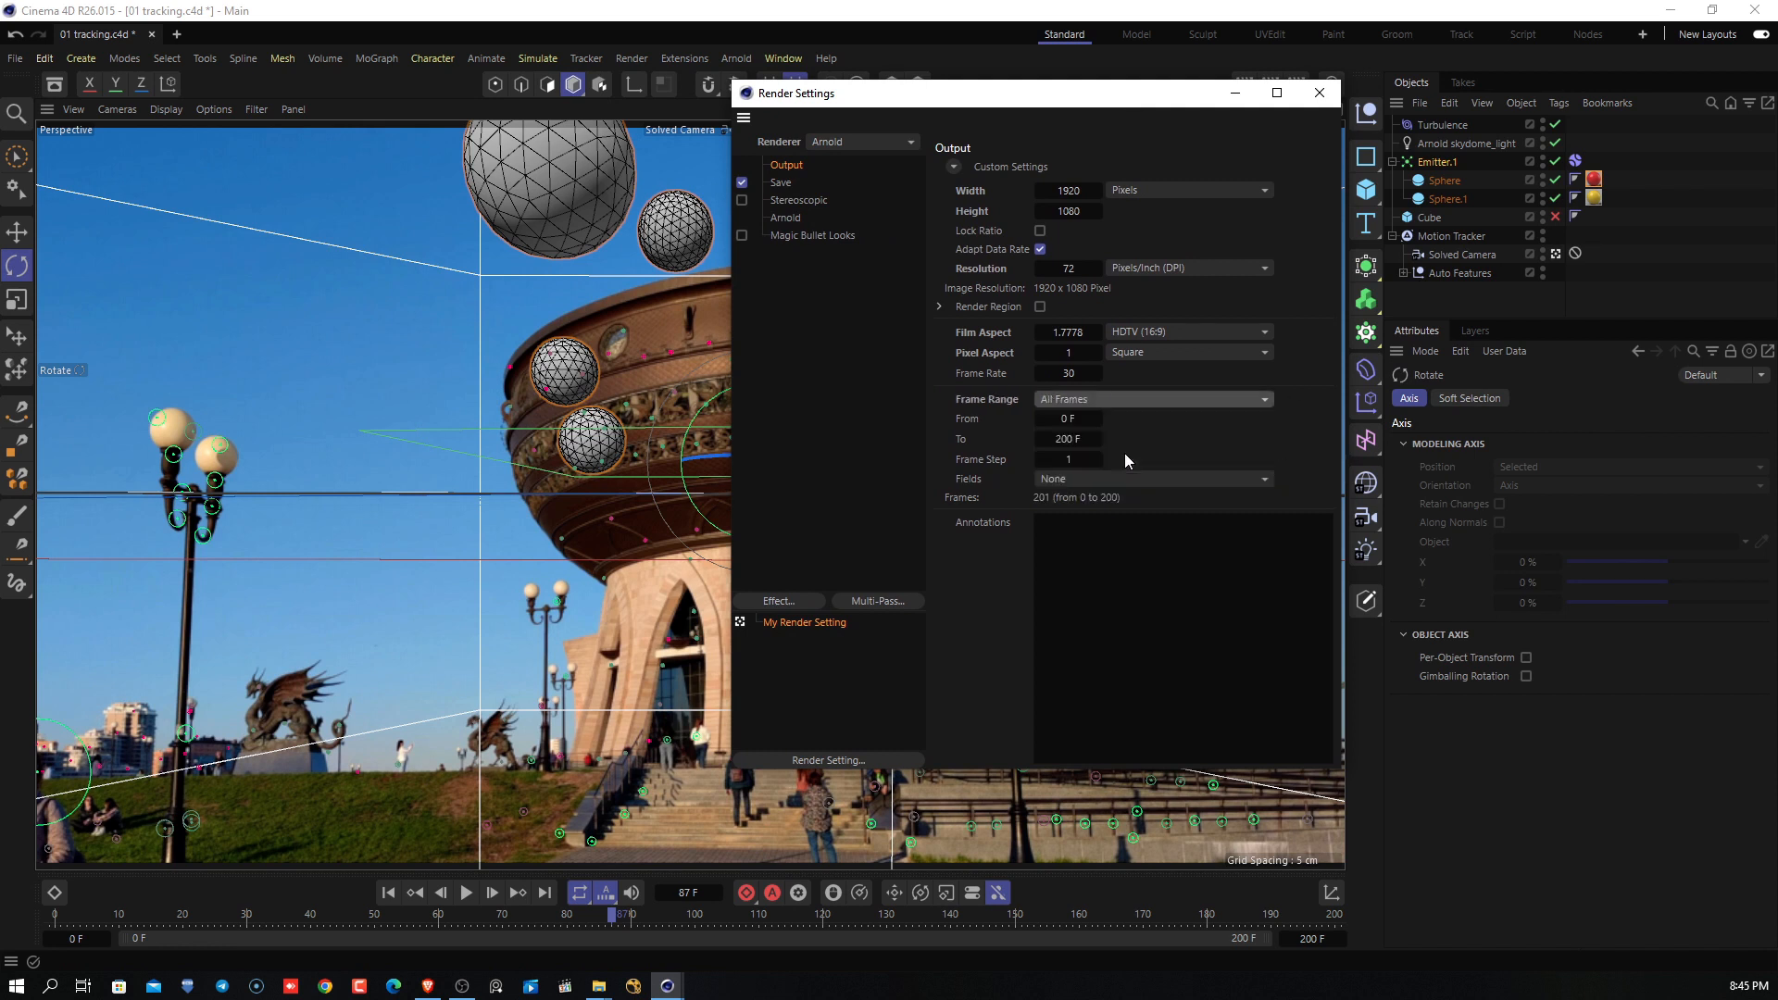
click(1321, 93)
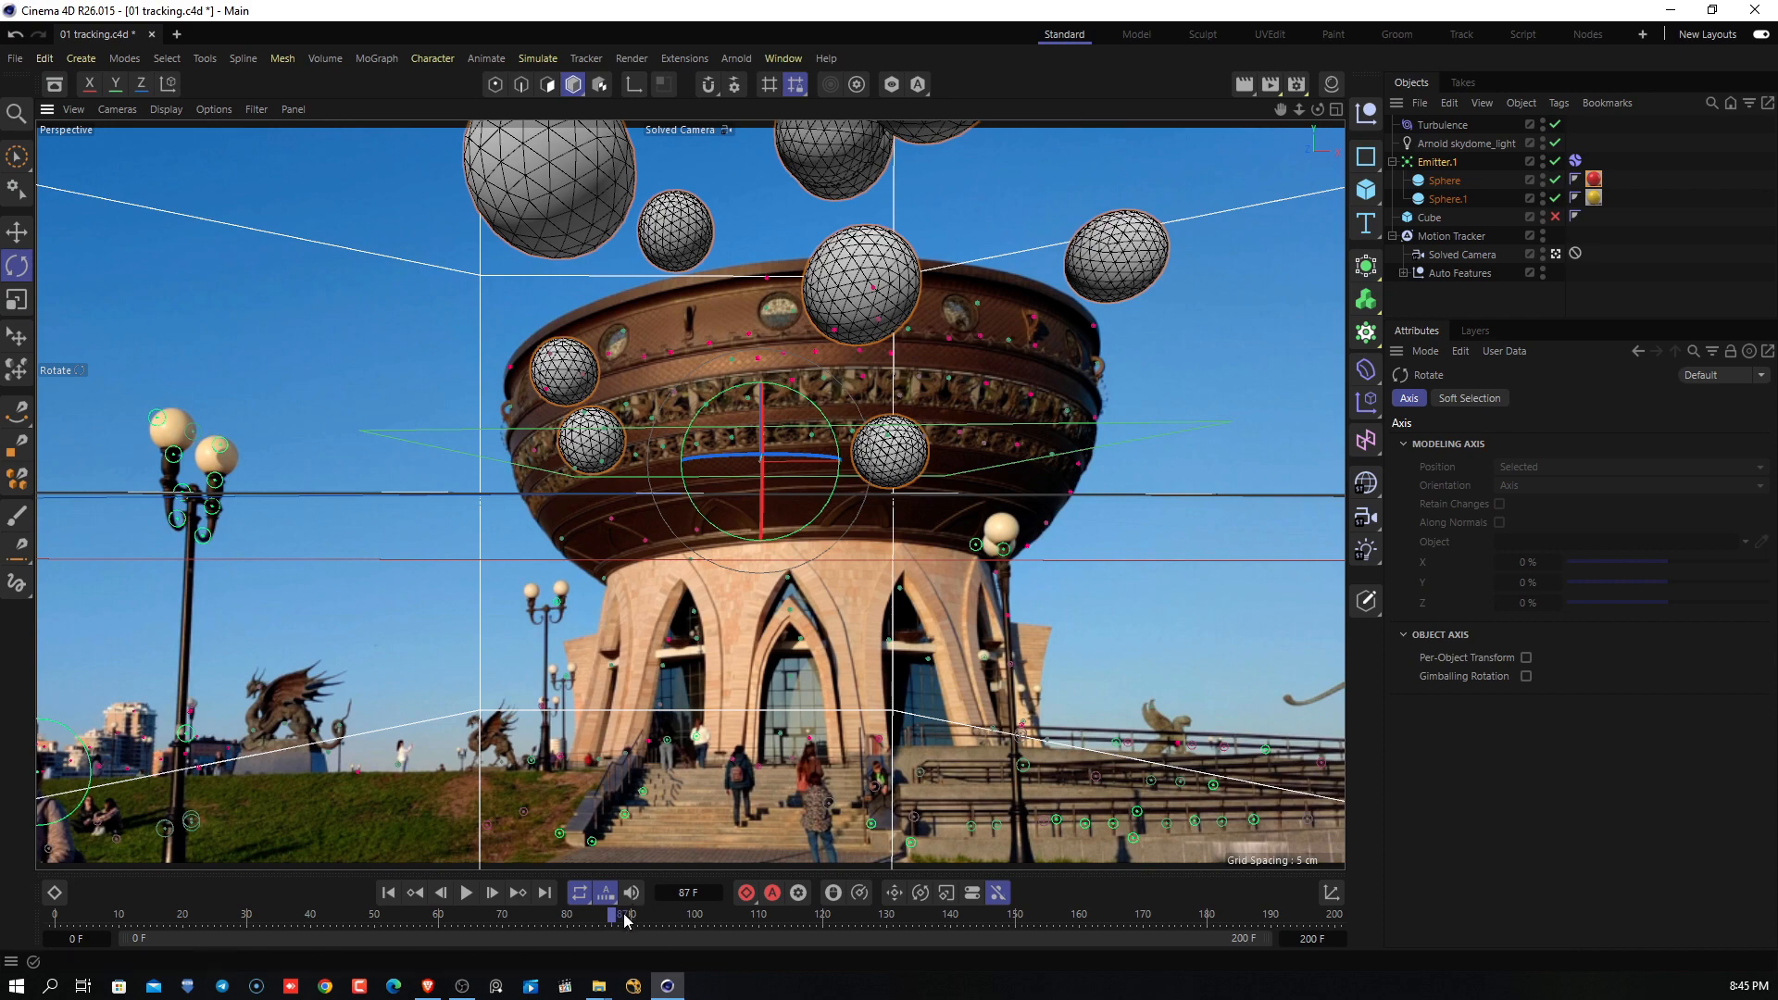
Scrub the animation back to frame 1 and forward to frame 95, showing the Arnold skydome_light settings along the way.
drag(603, 915, 60, 921)
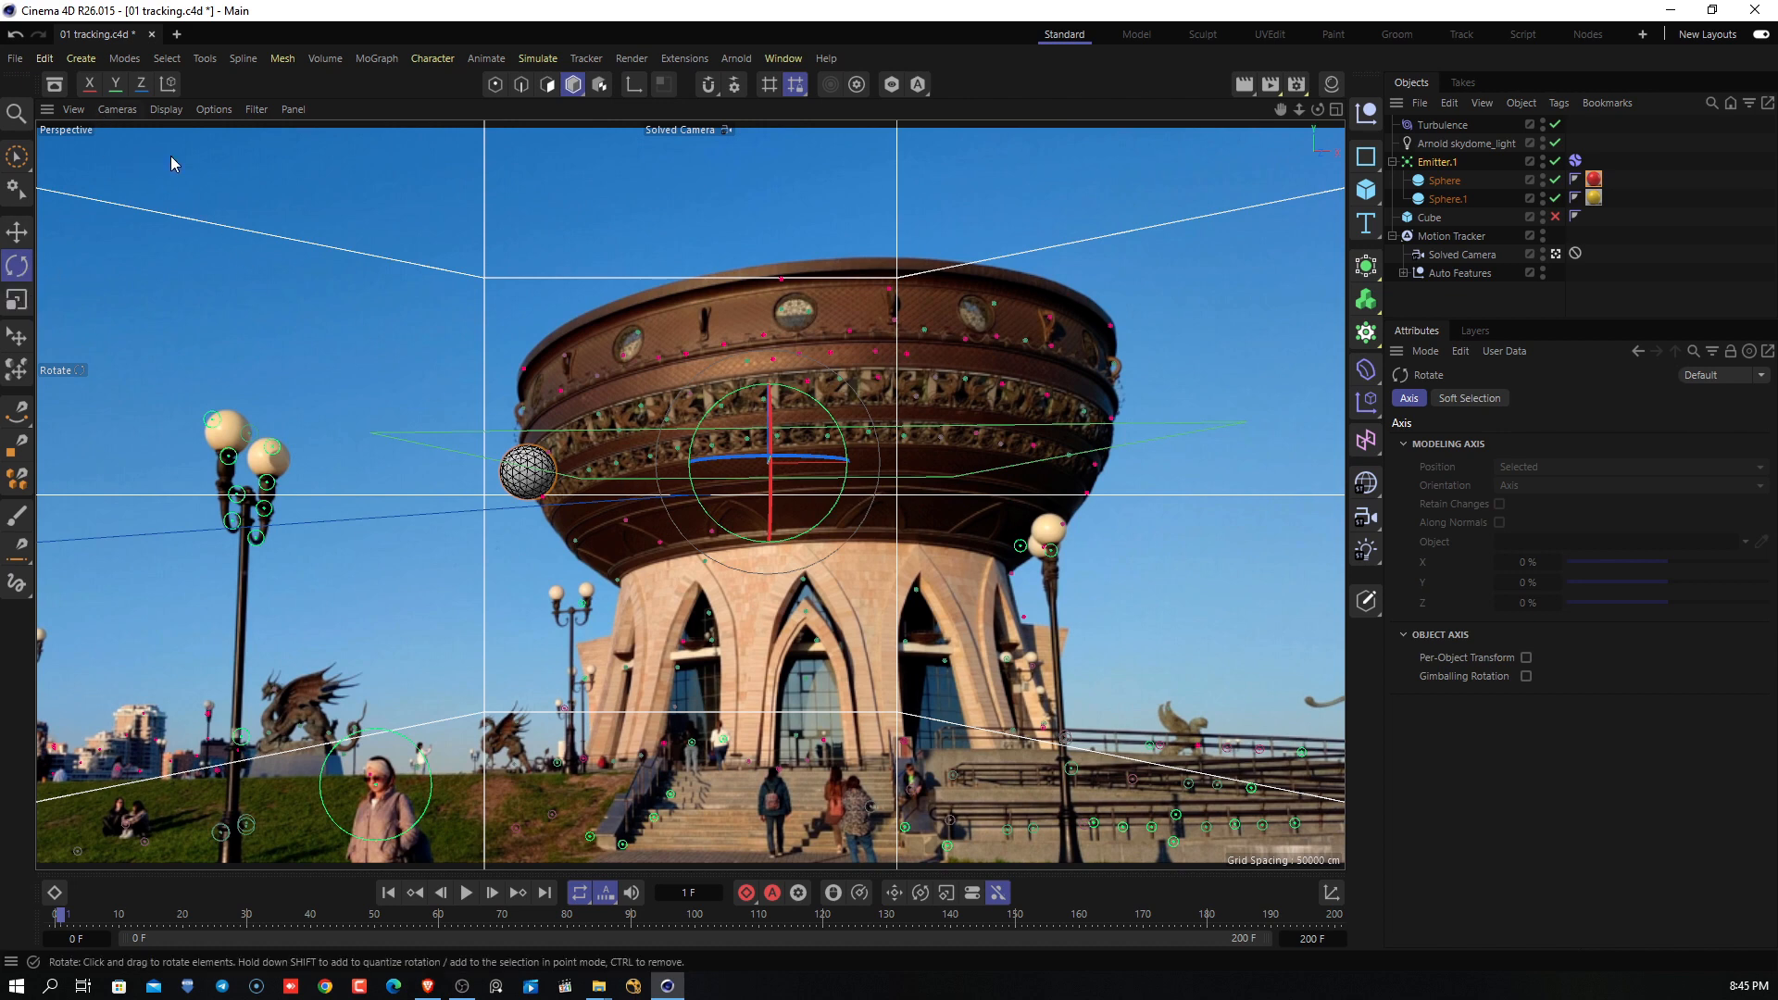
click(1458, 145)
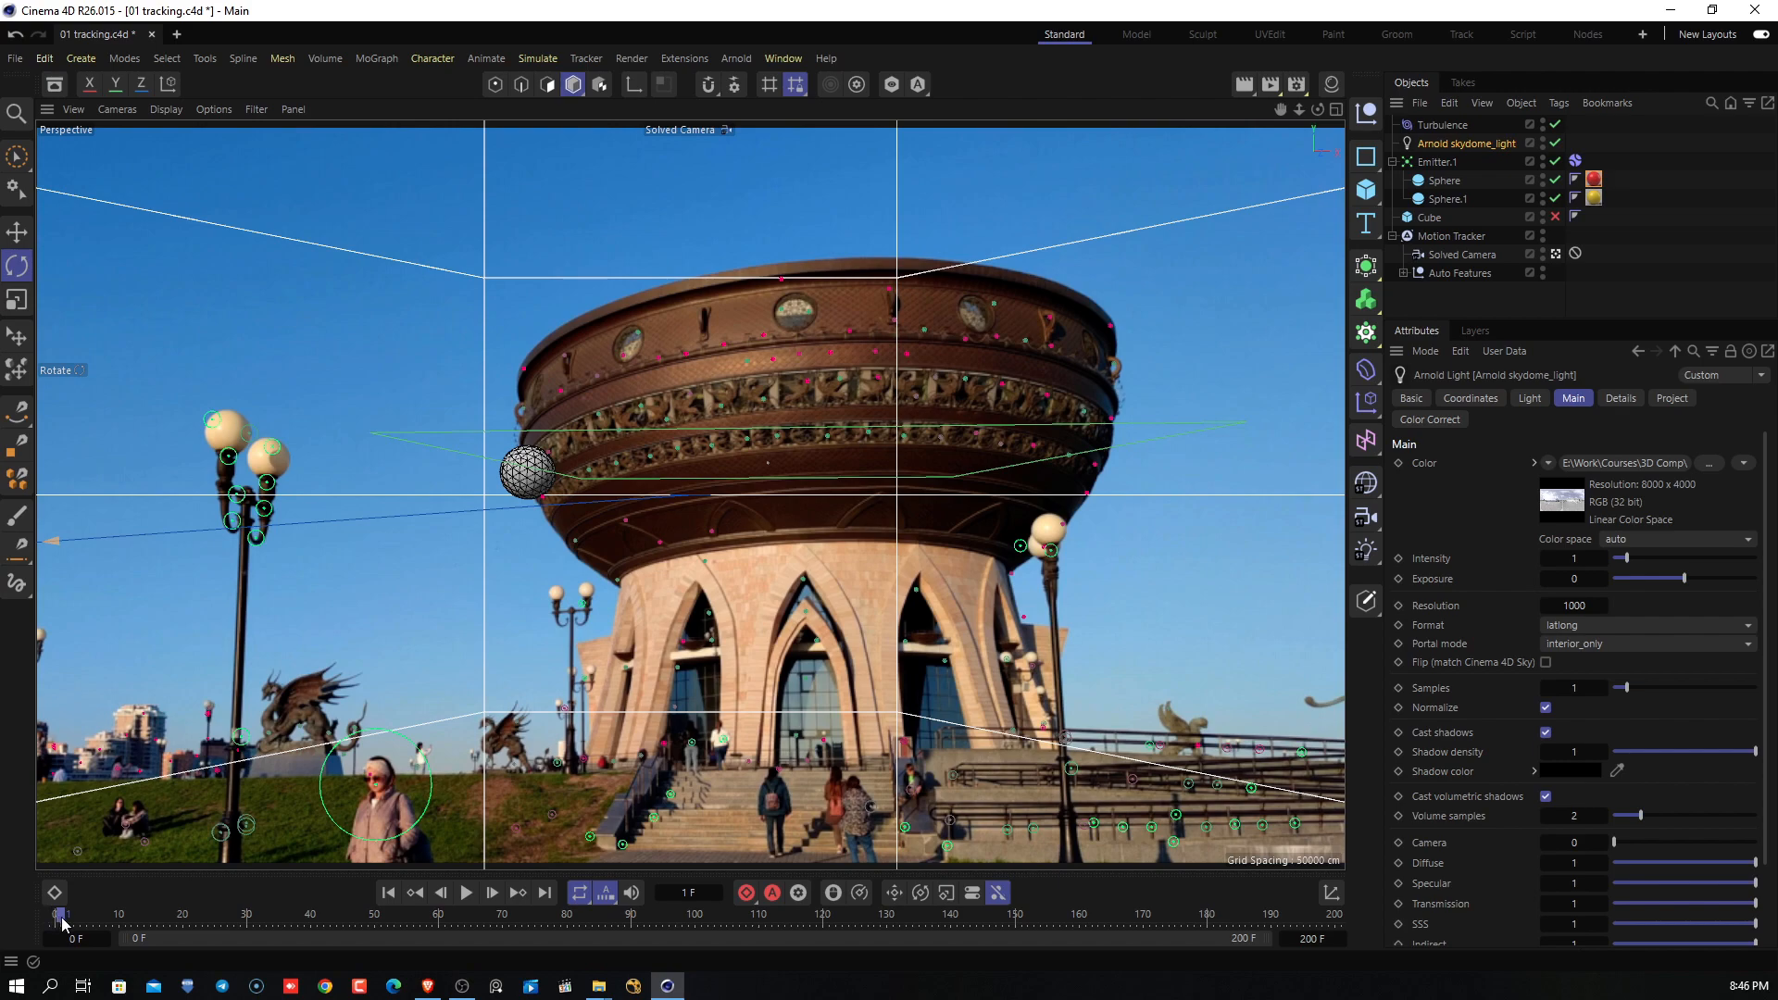
drag(59, 919, 663, 918)
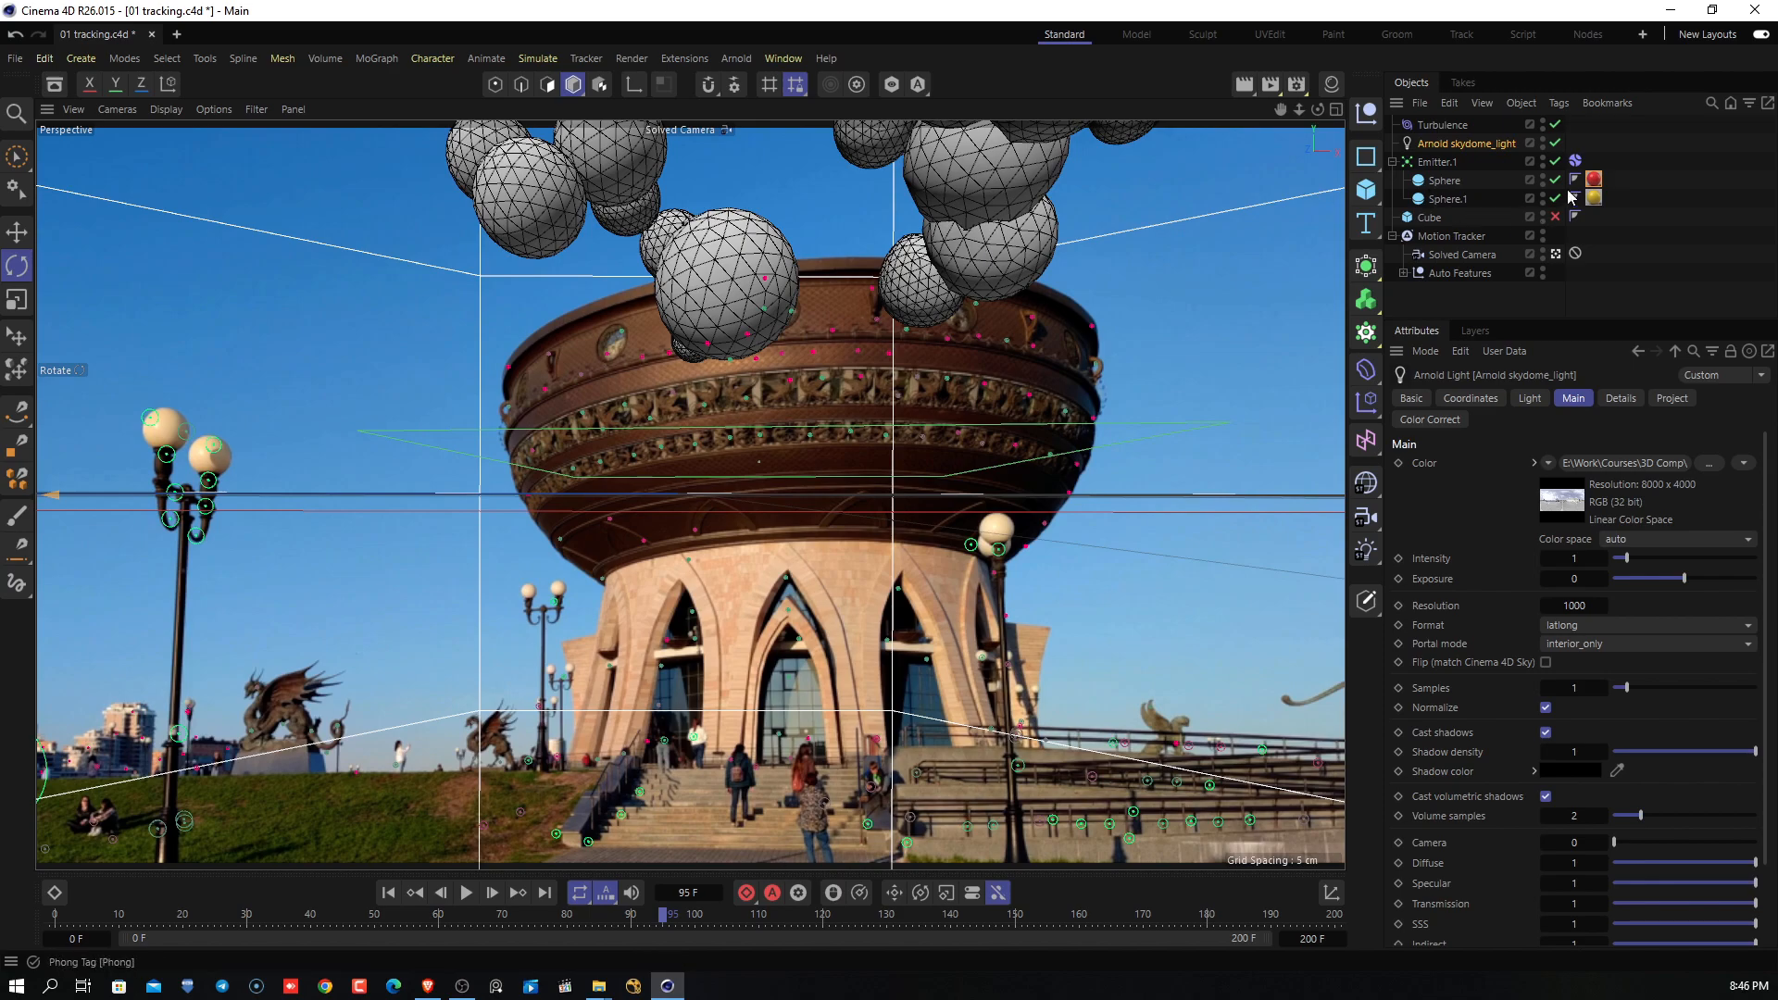
Leave the Solved Camera view and lower the editor and renderer birthrates of Emitter.1 to 7.
click(1556, 253)
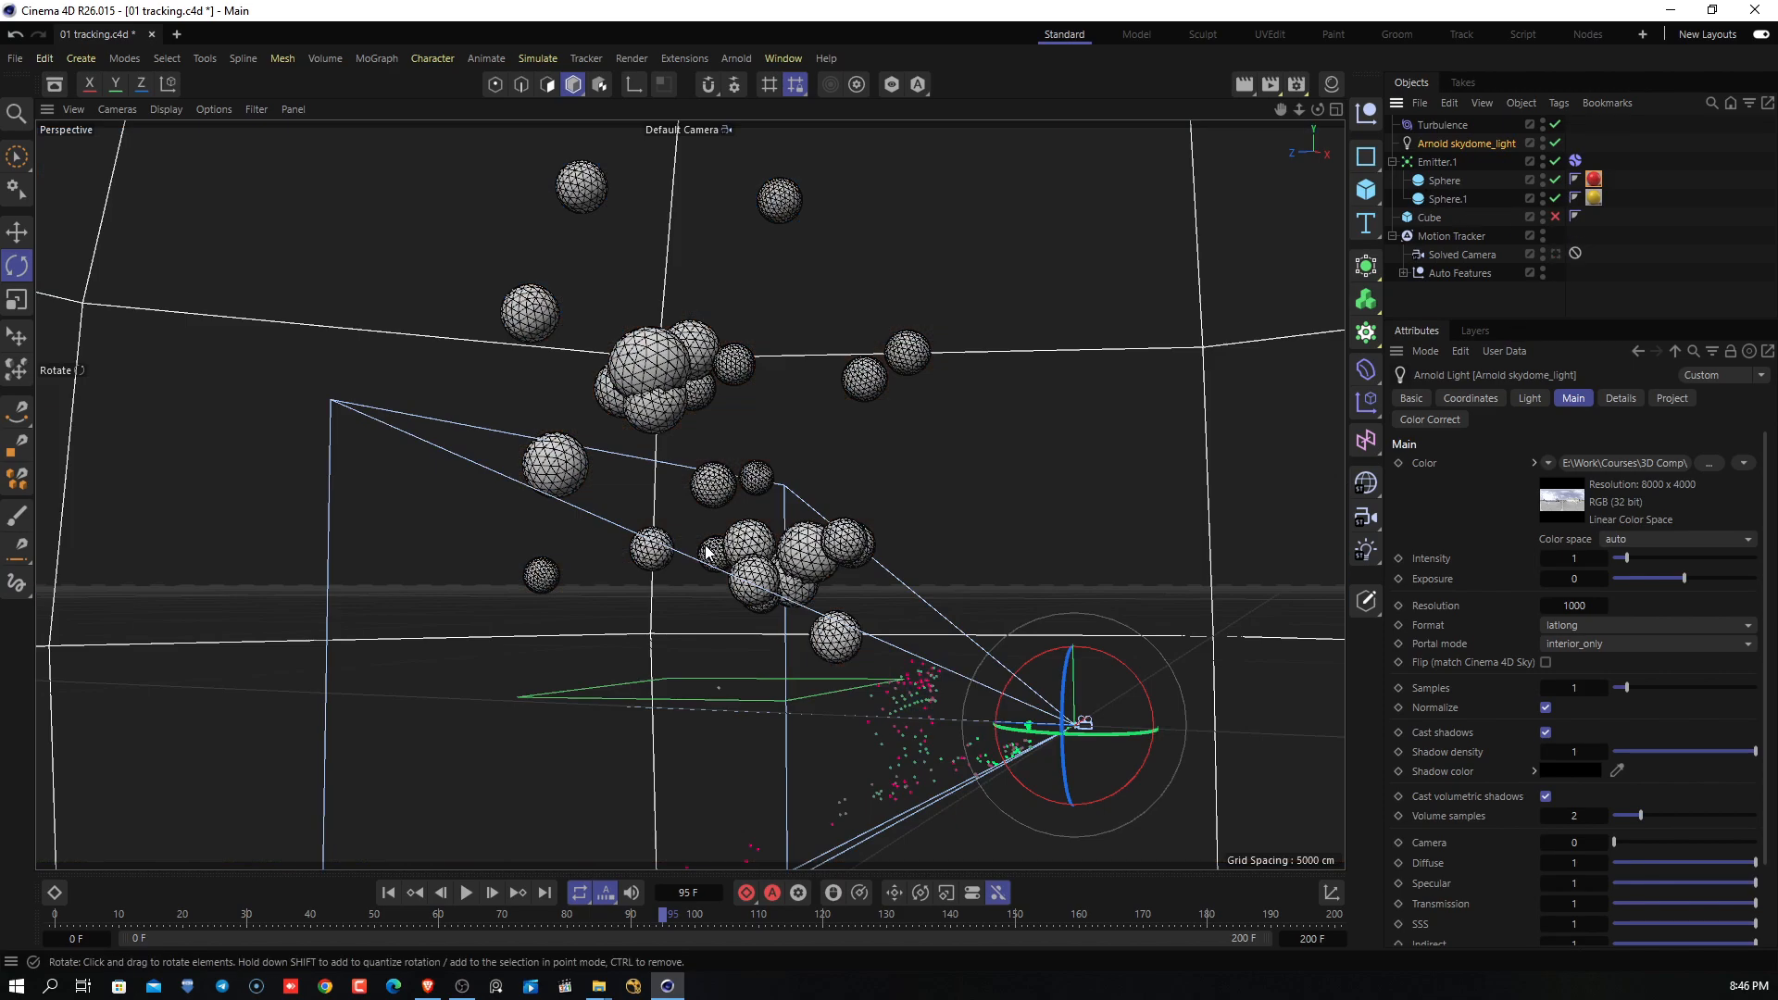
alt+drag(959, 535, 963, 480)
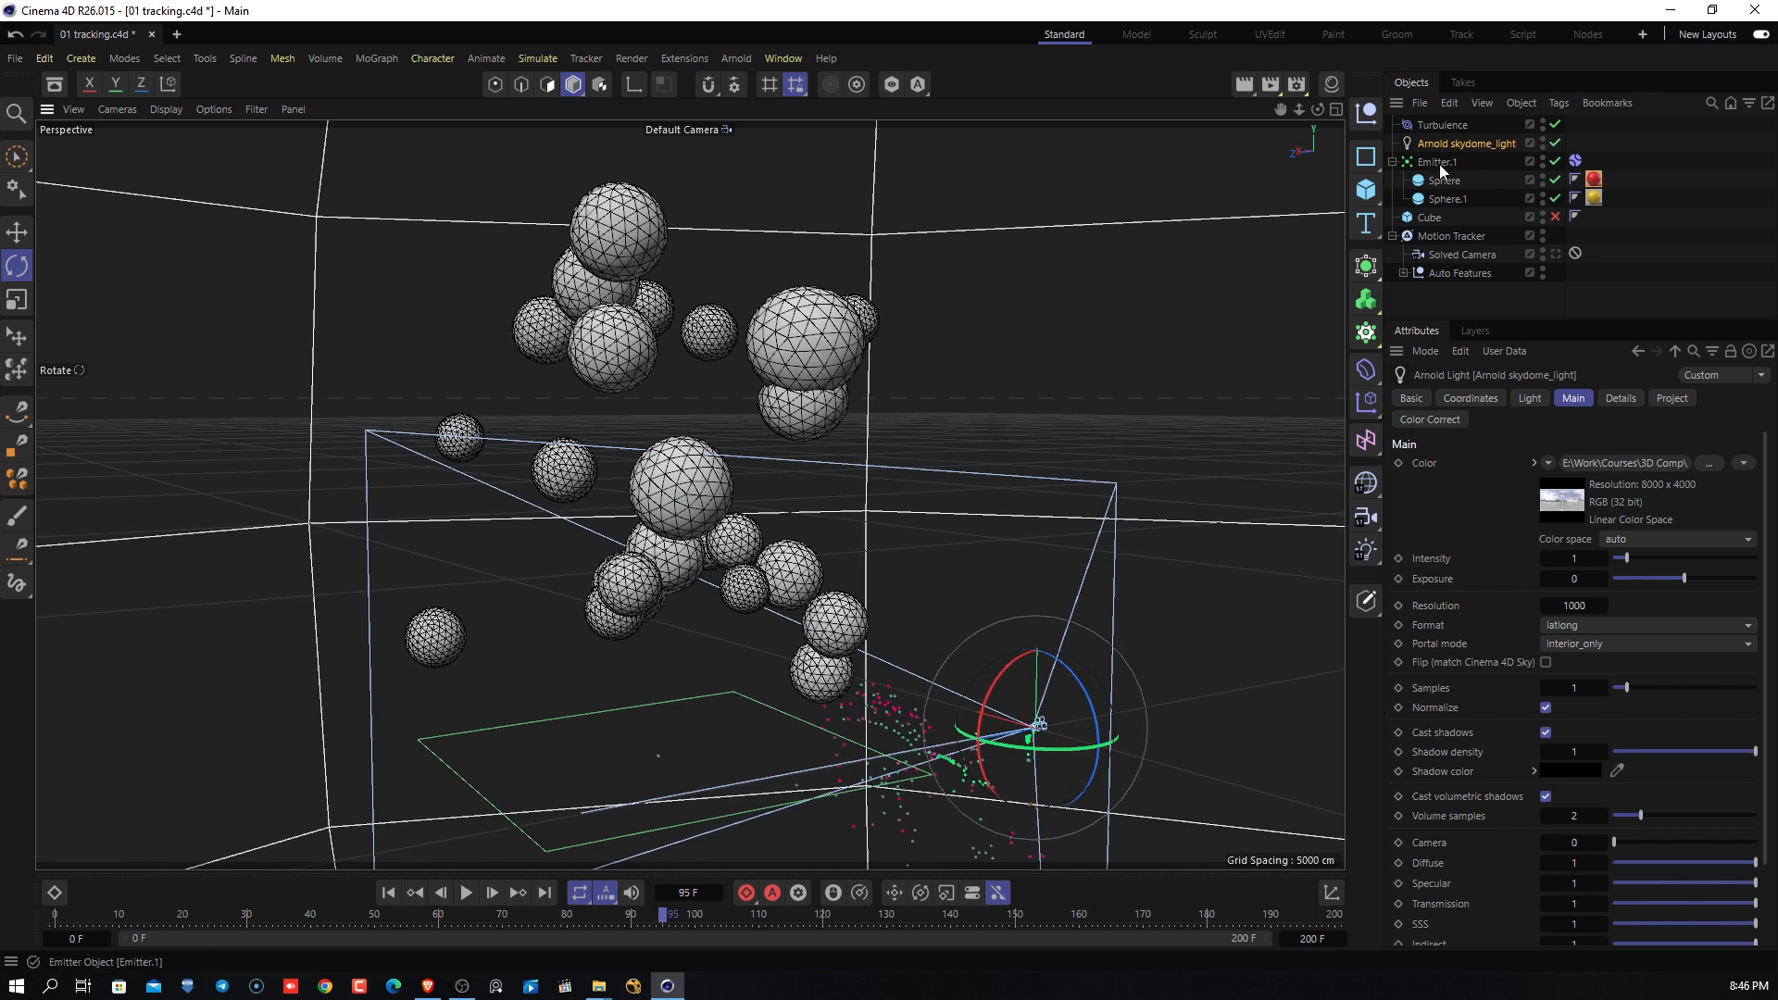
click(1438, 164)
click(1504, 442)
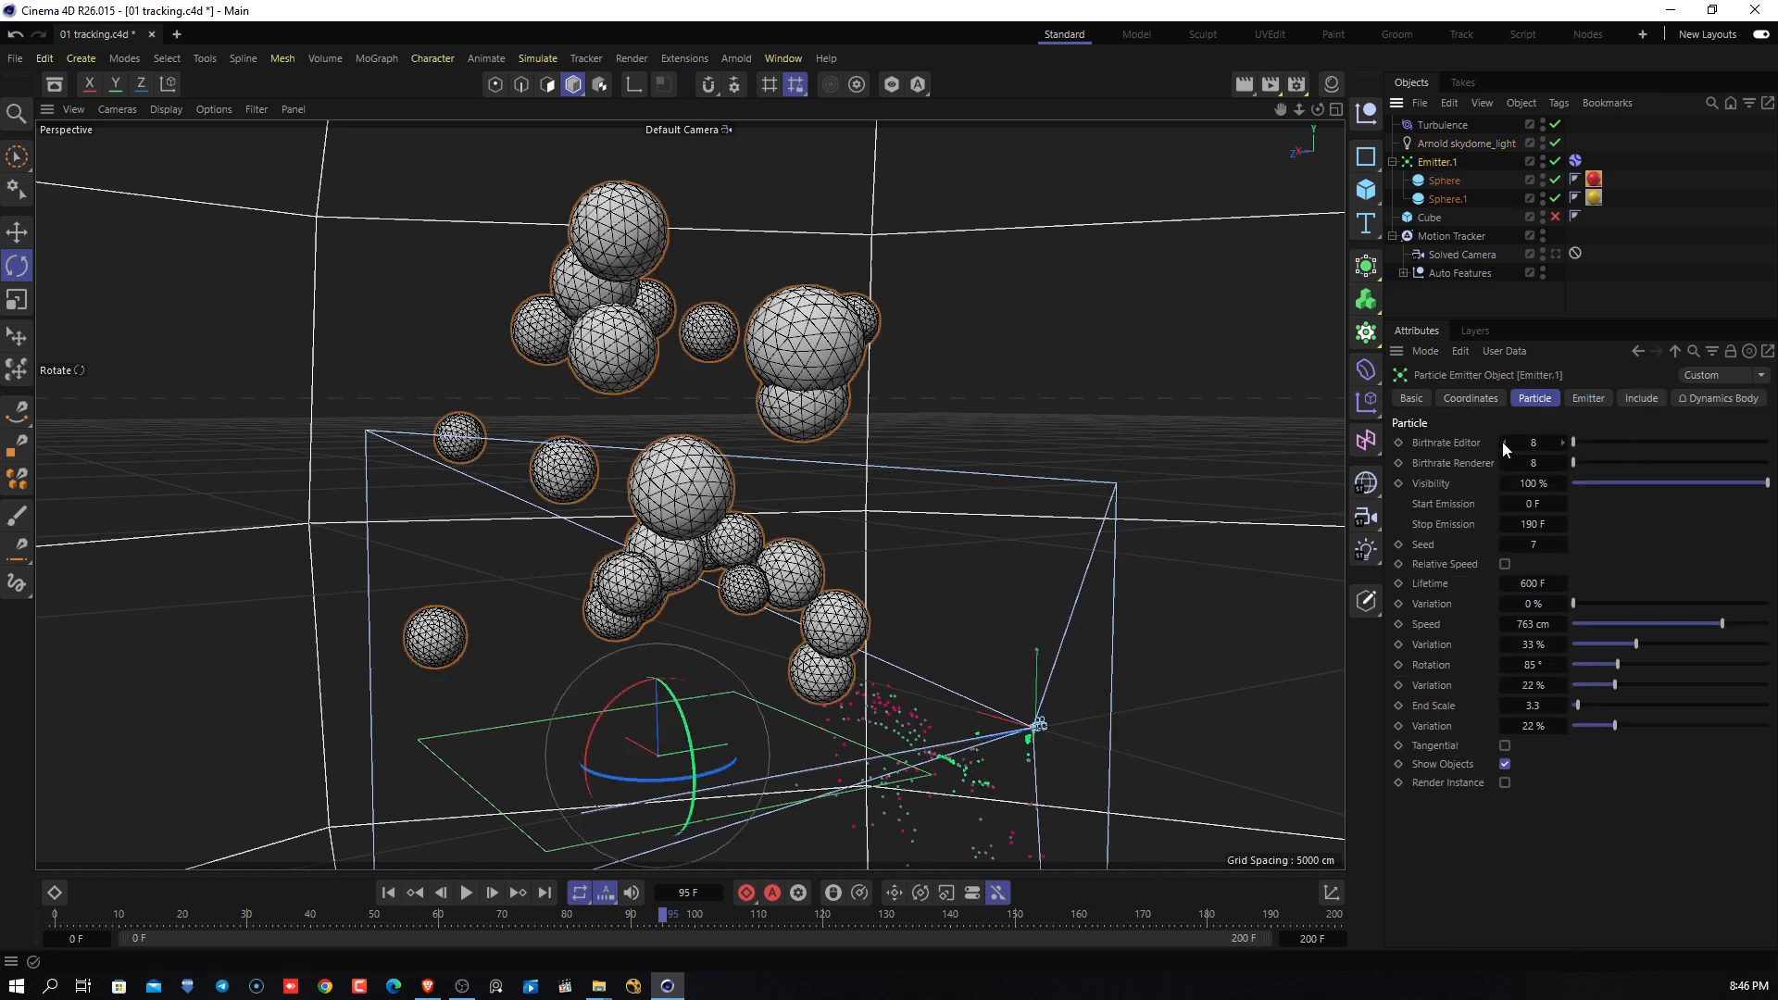
click(1504, 464)
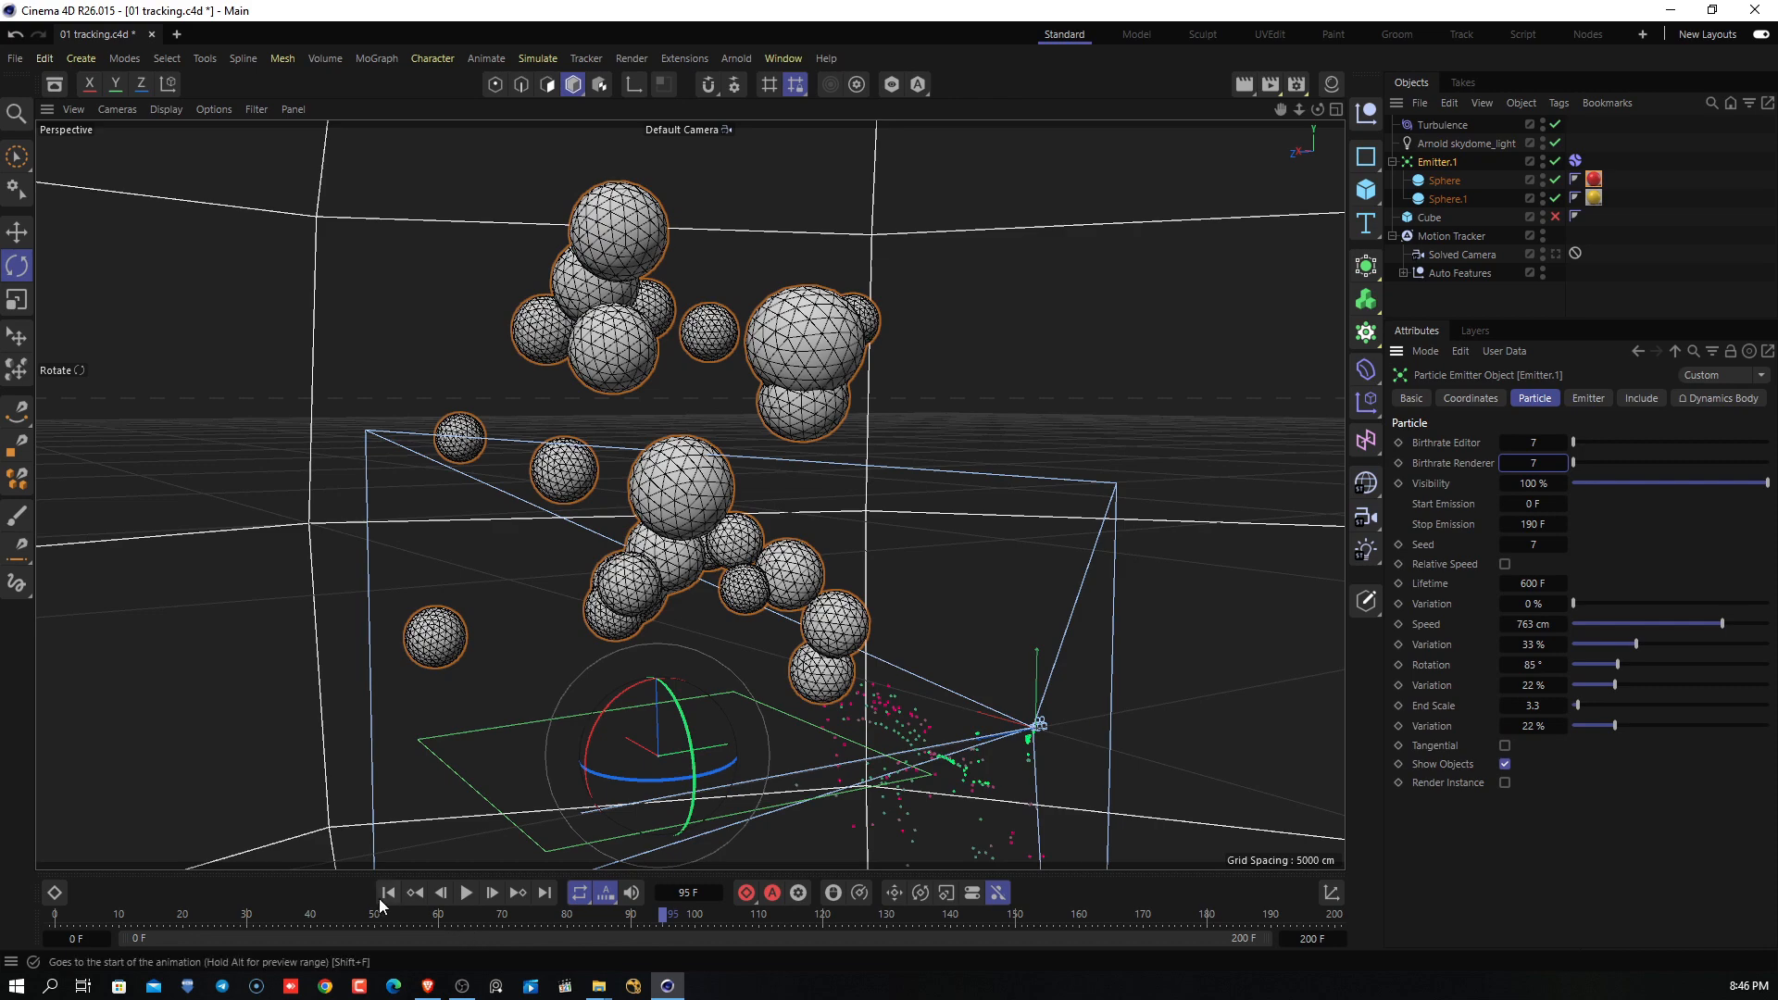
Play the emission from the start of the animation and stop it at frame 133.
click(385, 897)
click(462, 899)
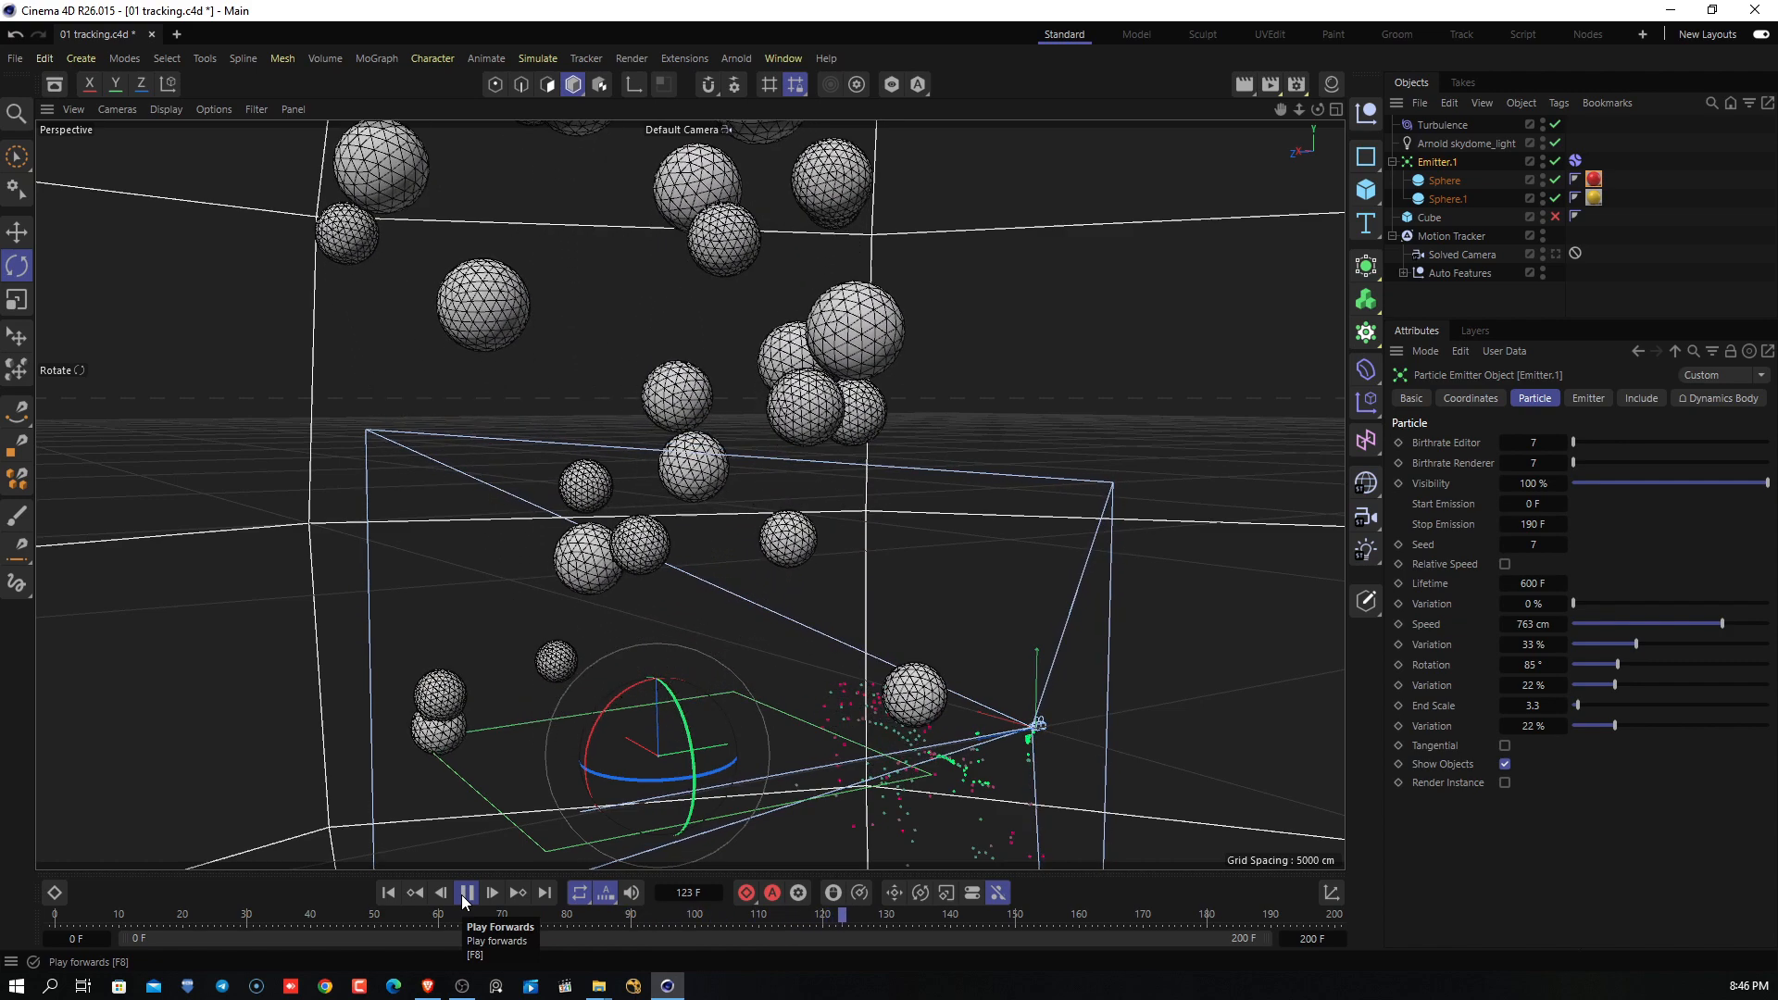
click(467, 893)
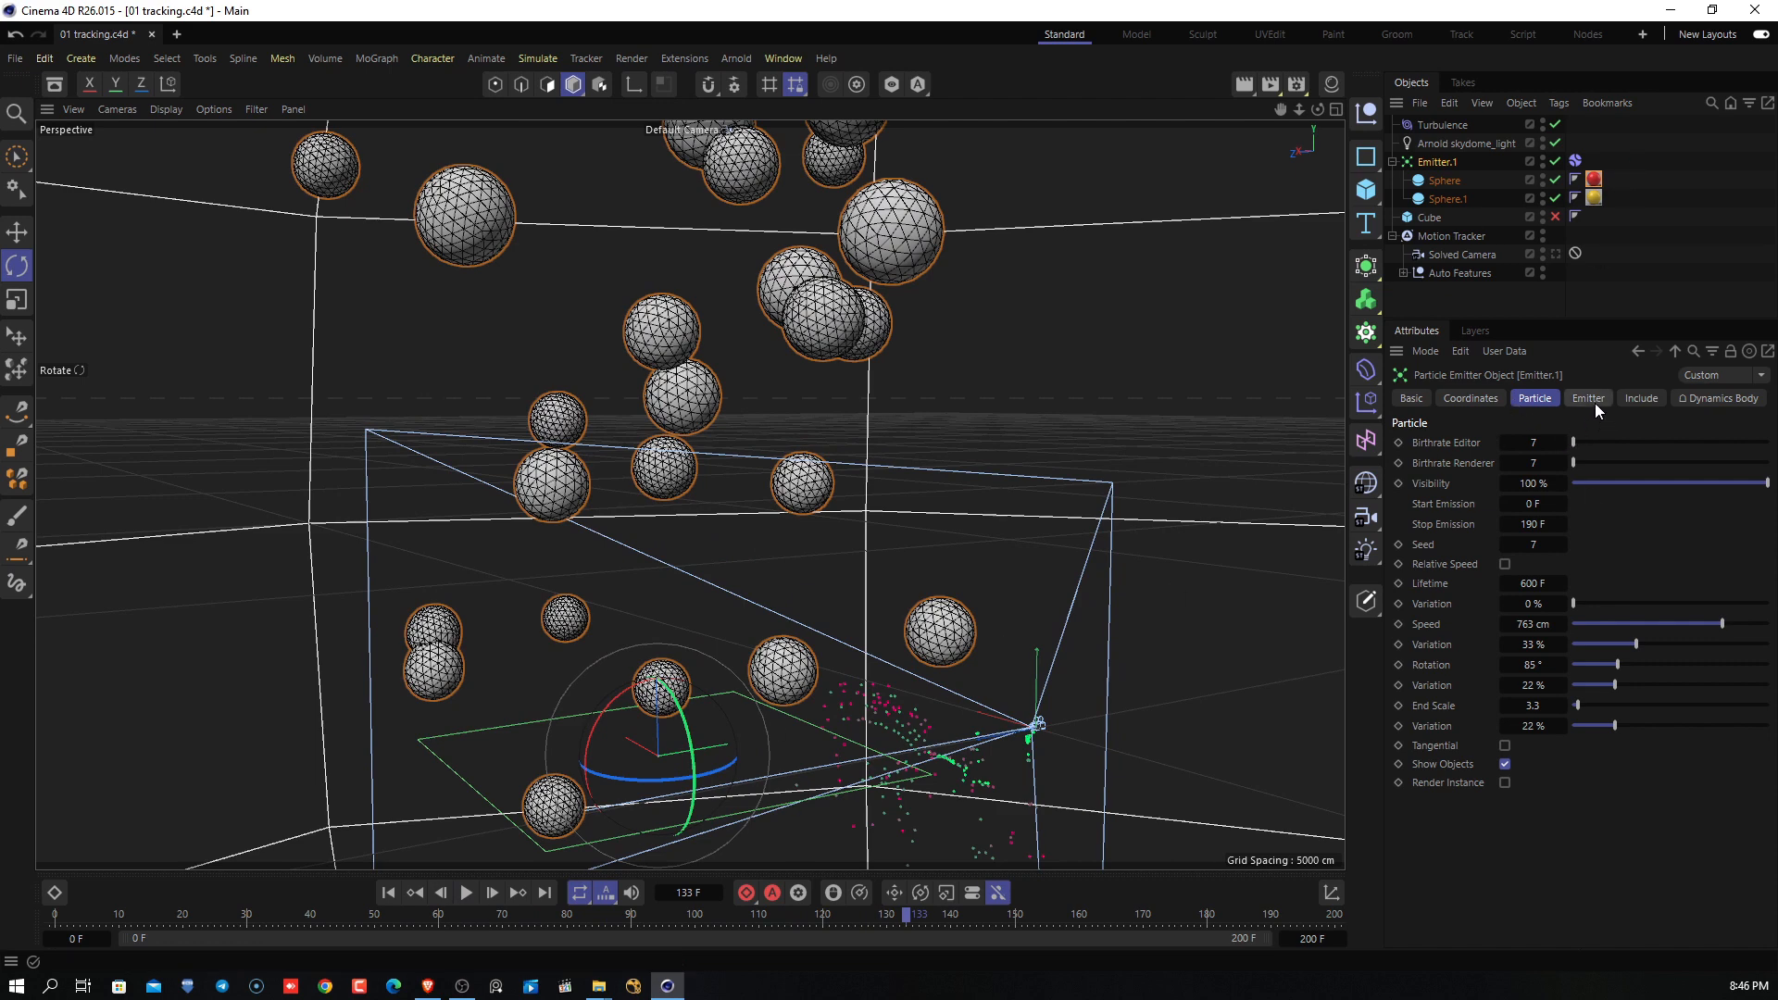
Reduce the radius of the emitter's Sphere object to 100 cm.
click(1437, 181)
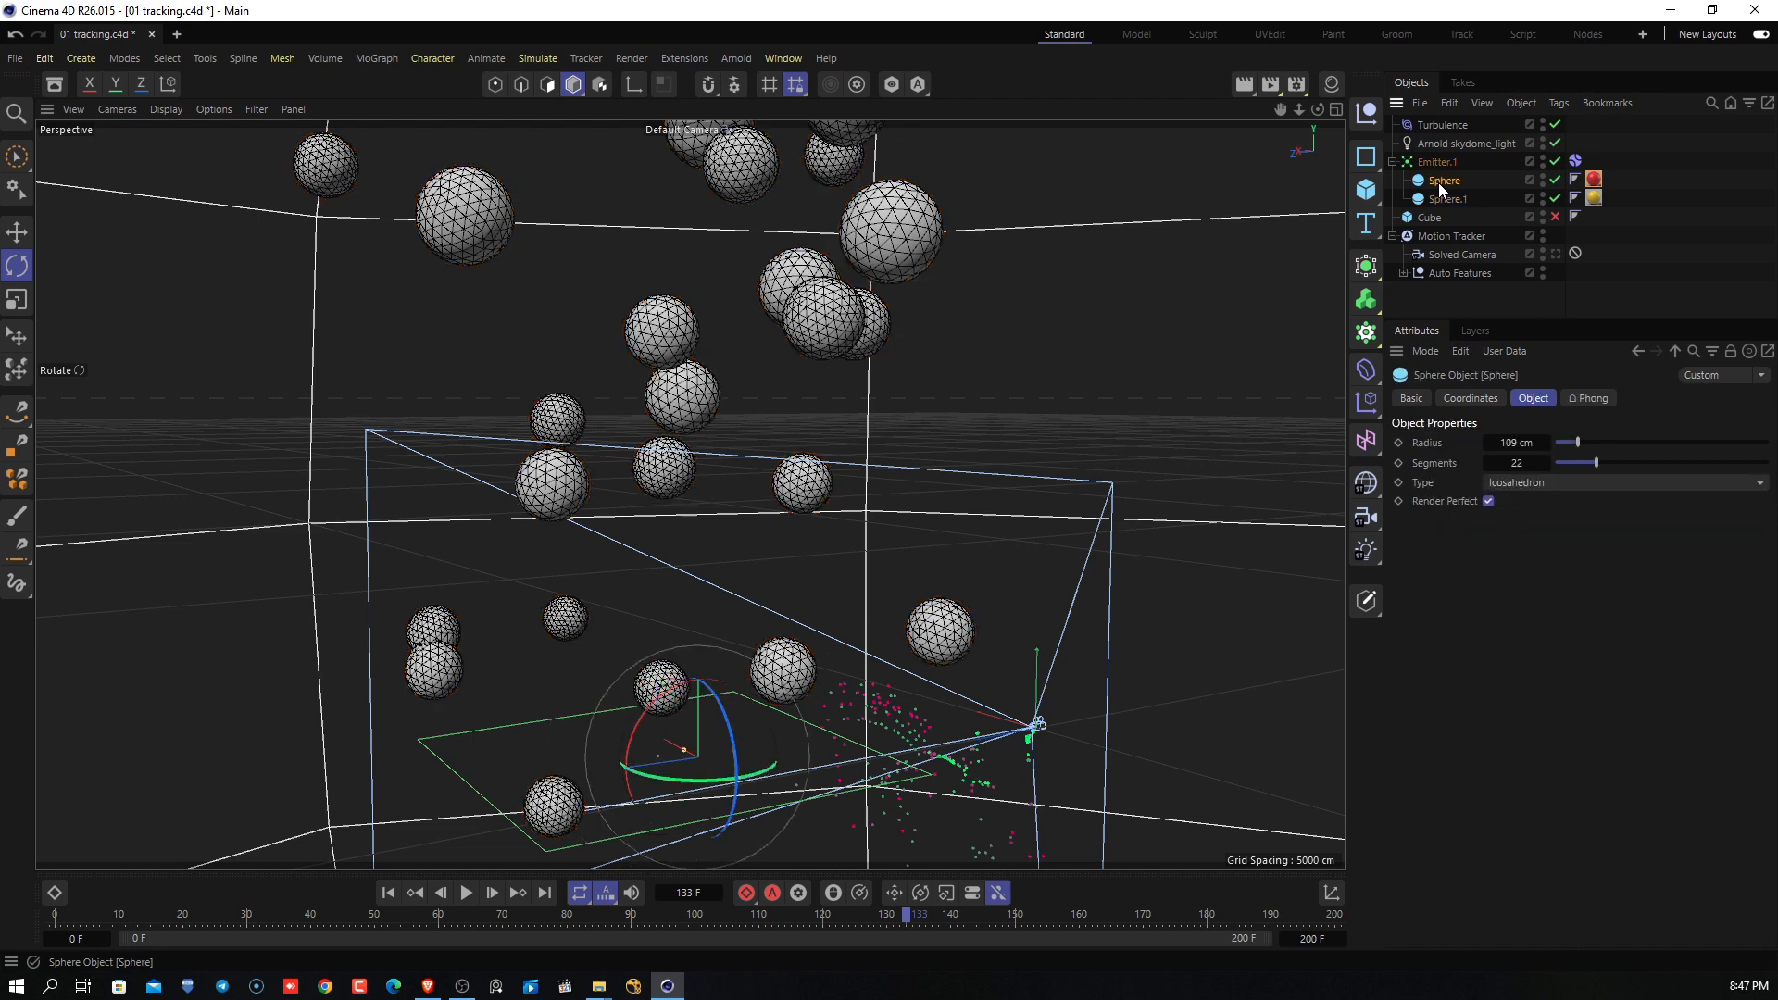
click(1487, 448)
click(1486, 448)
click(1485, 448)
click(1485, 448)
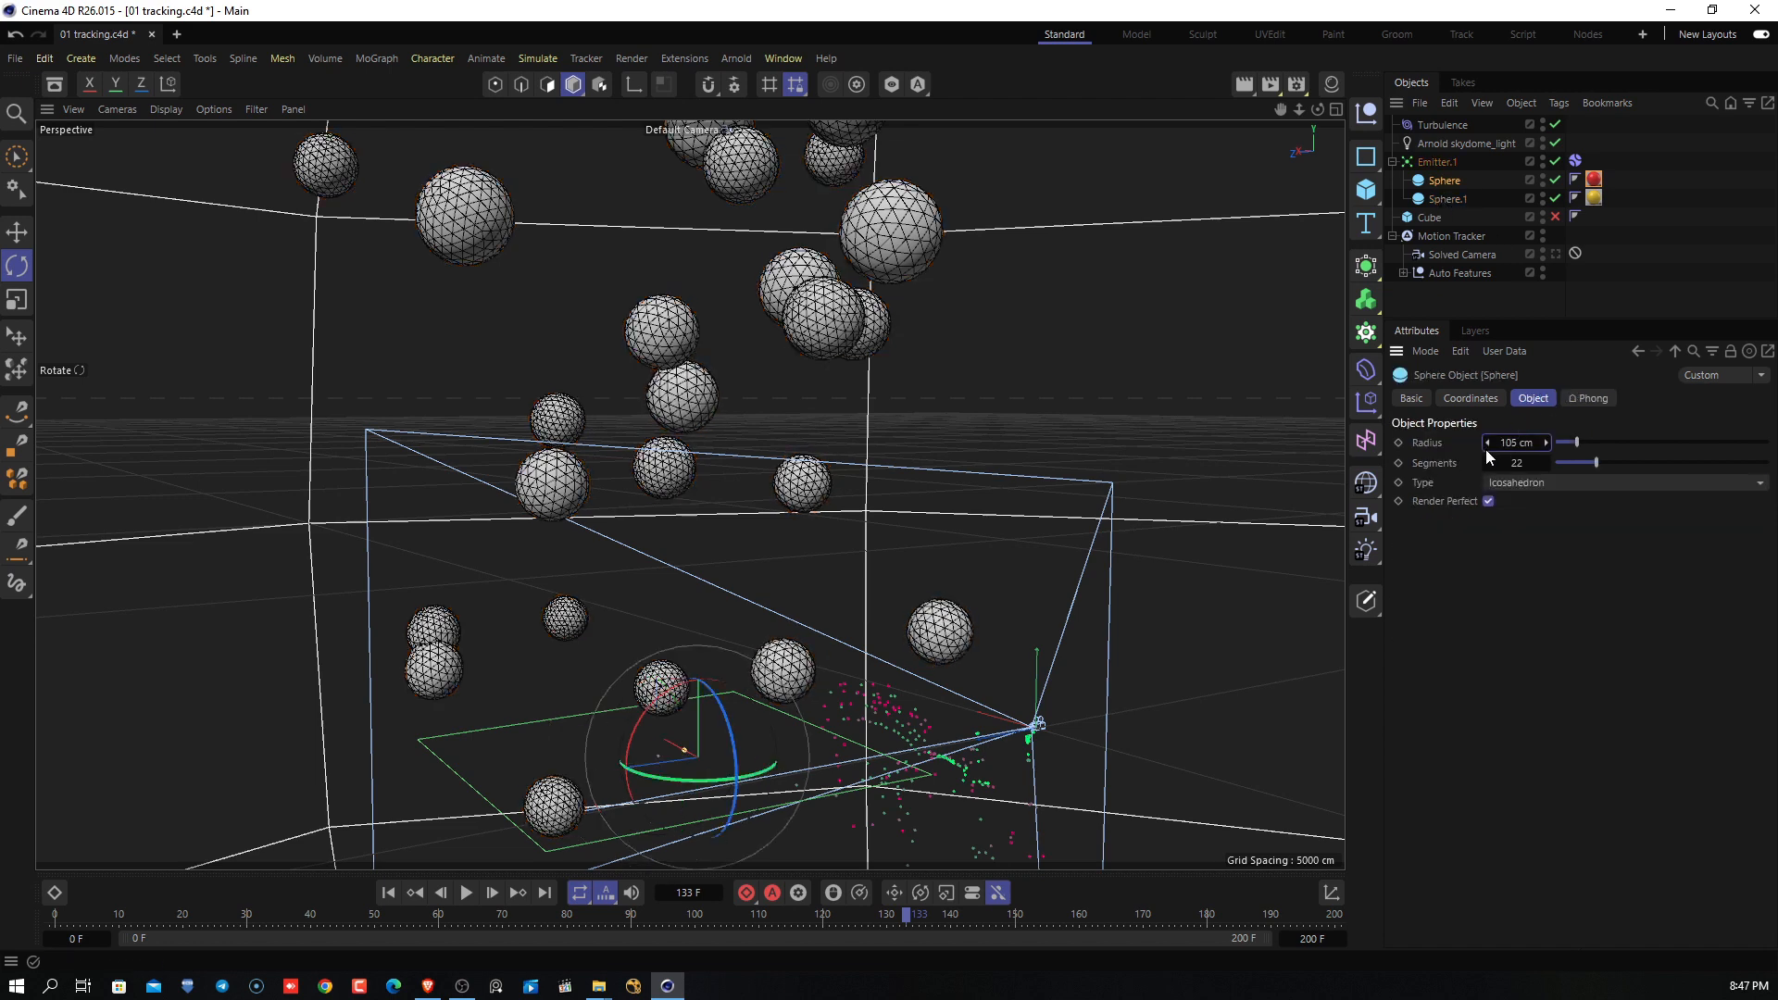
click(1486, 448)
click(1485, 448)
click(1486, 448)
click(1486, 448)
click(1485, 448)
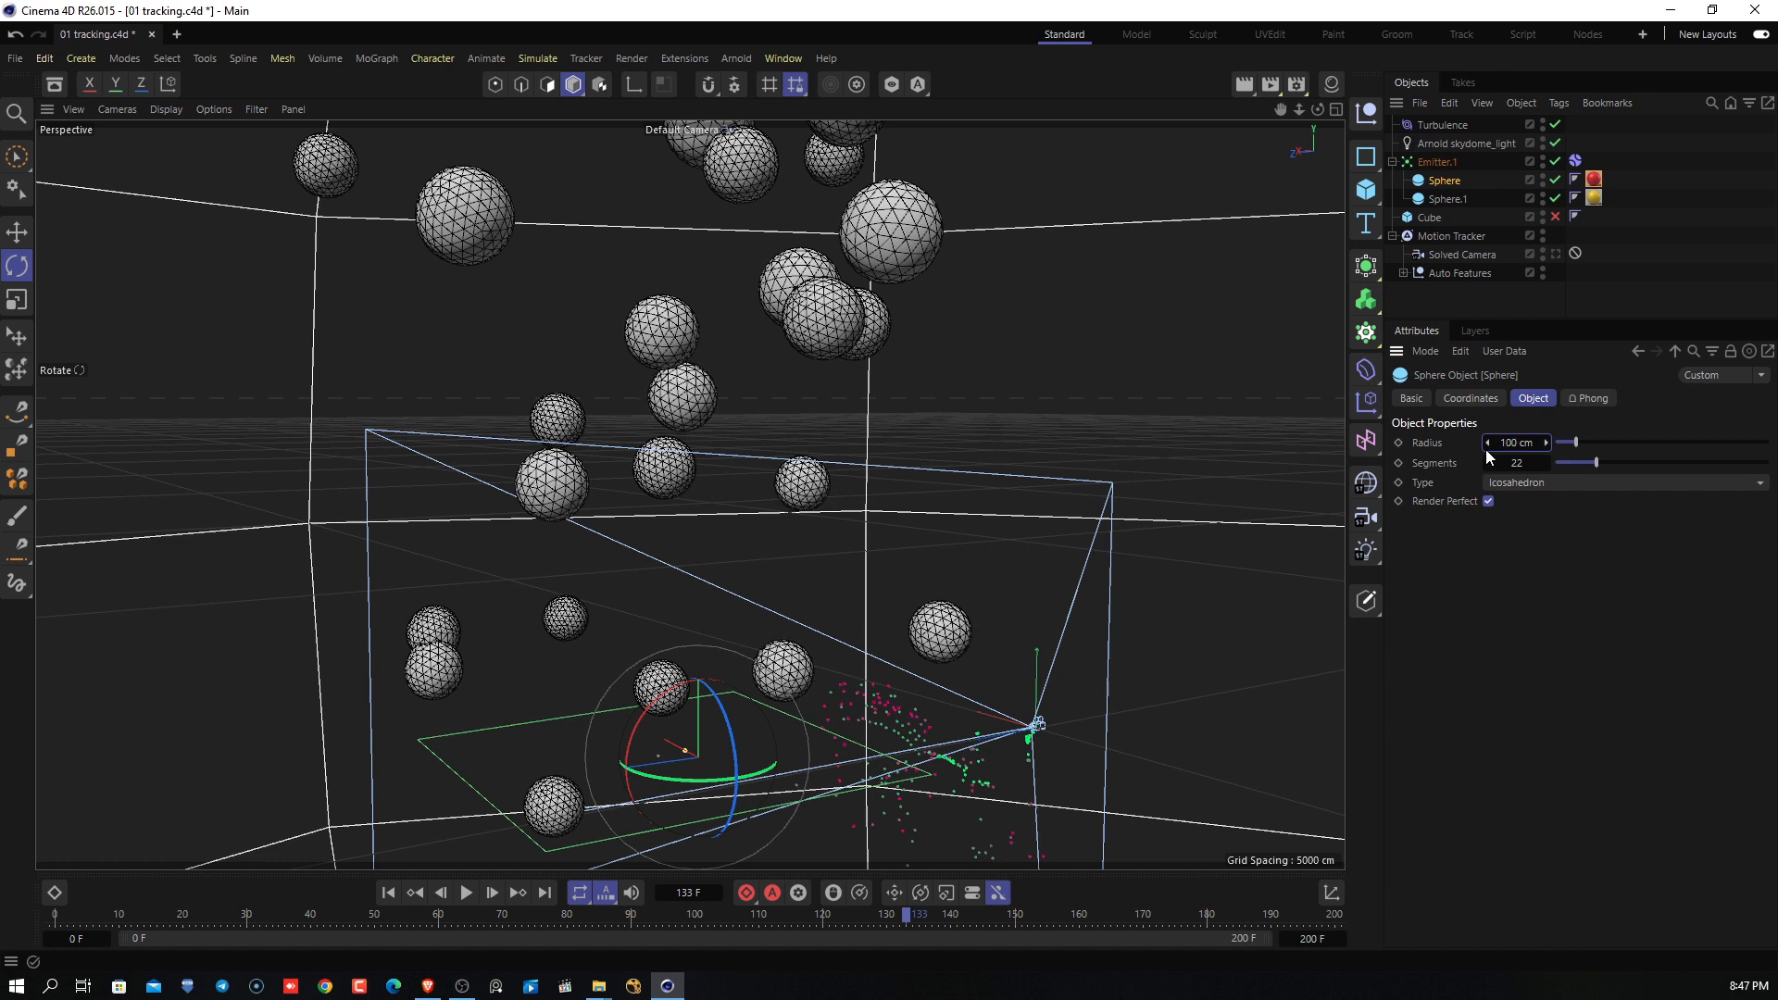
Set the radius of Sphere.1 to 80 cm.
click(1454, 201)
click(1518, 443)
text(80)
key(Return)
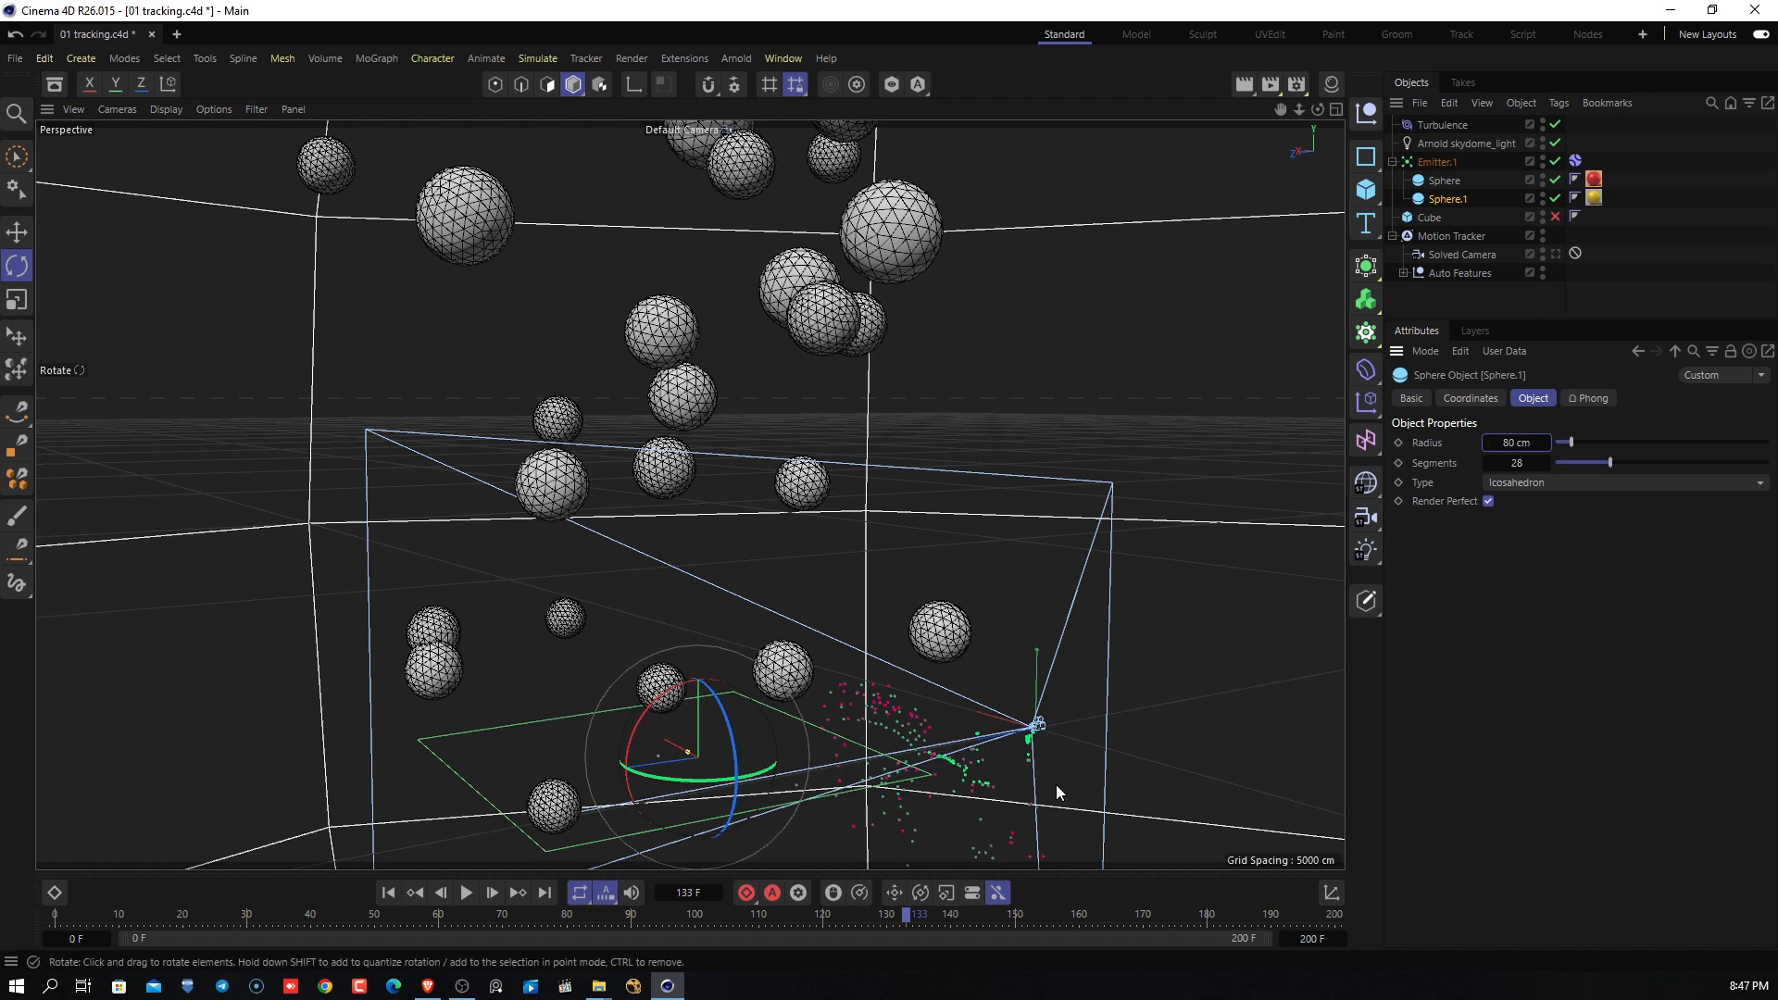
Play the emission from the start, switch to the Solved Camera view during playback and stop at frame 175.
click(388, 893)
click(468, 893)
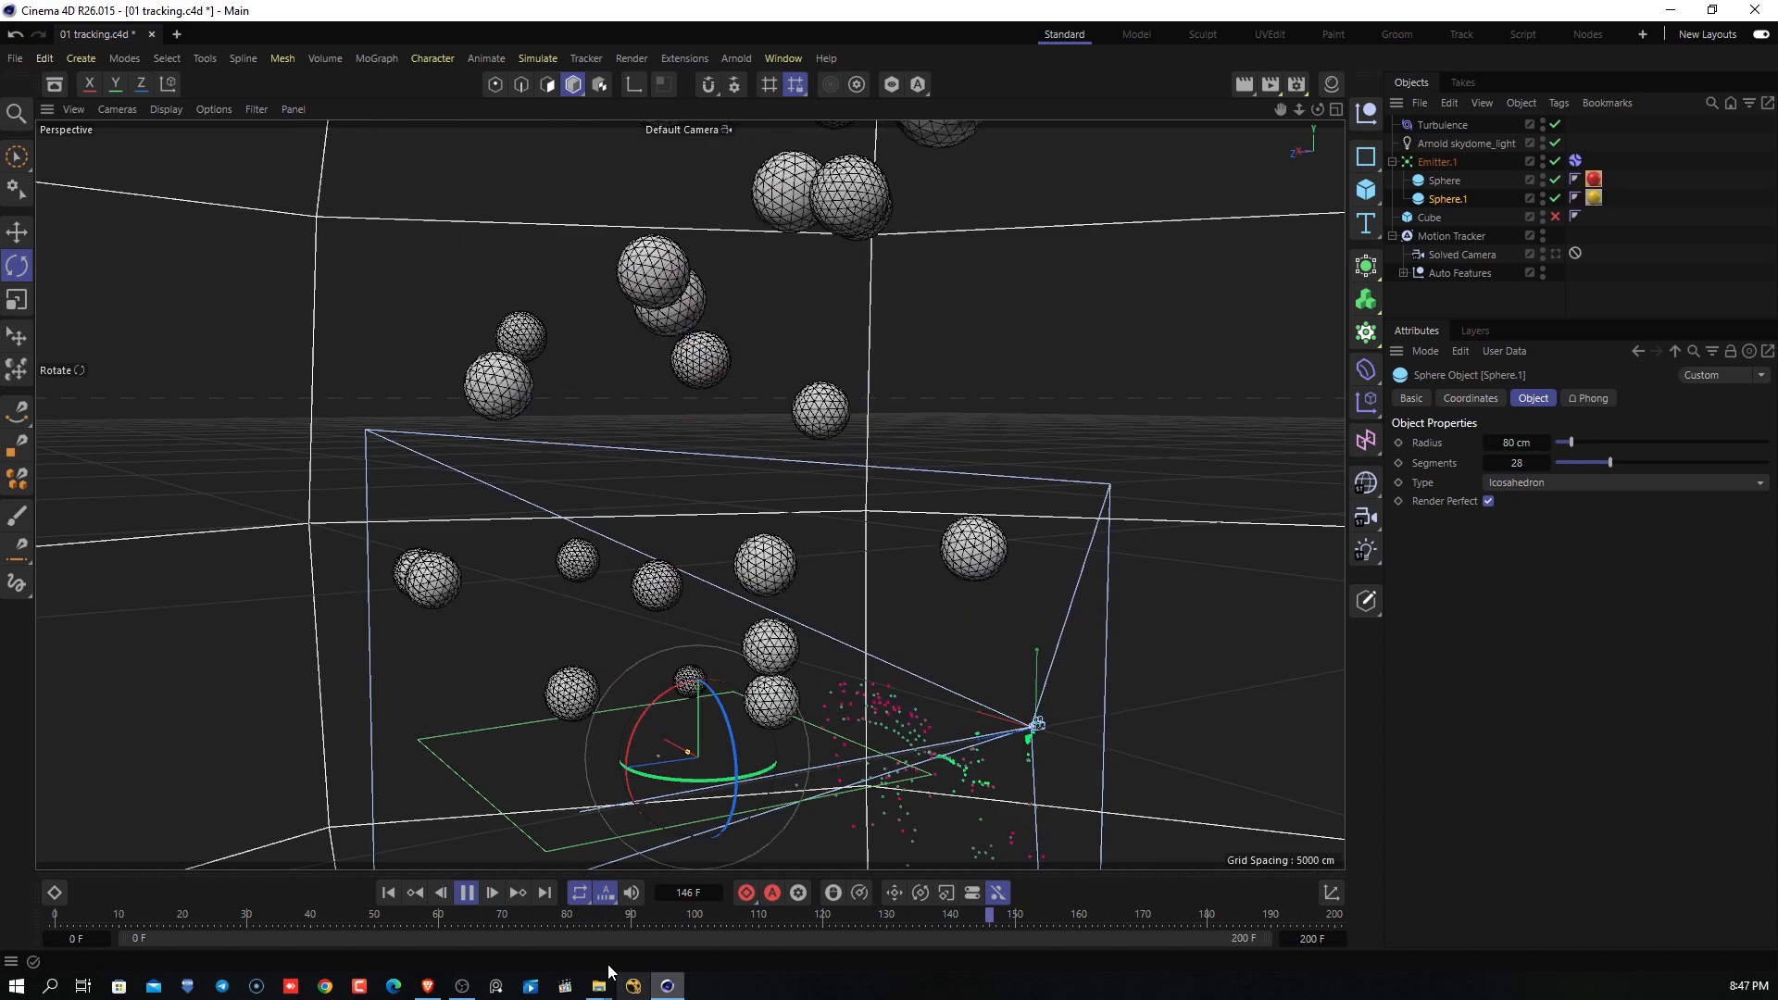
click(1554, 254)
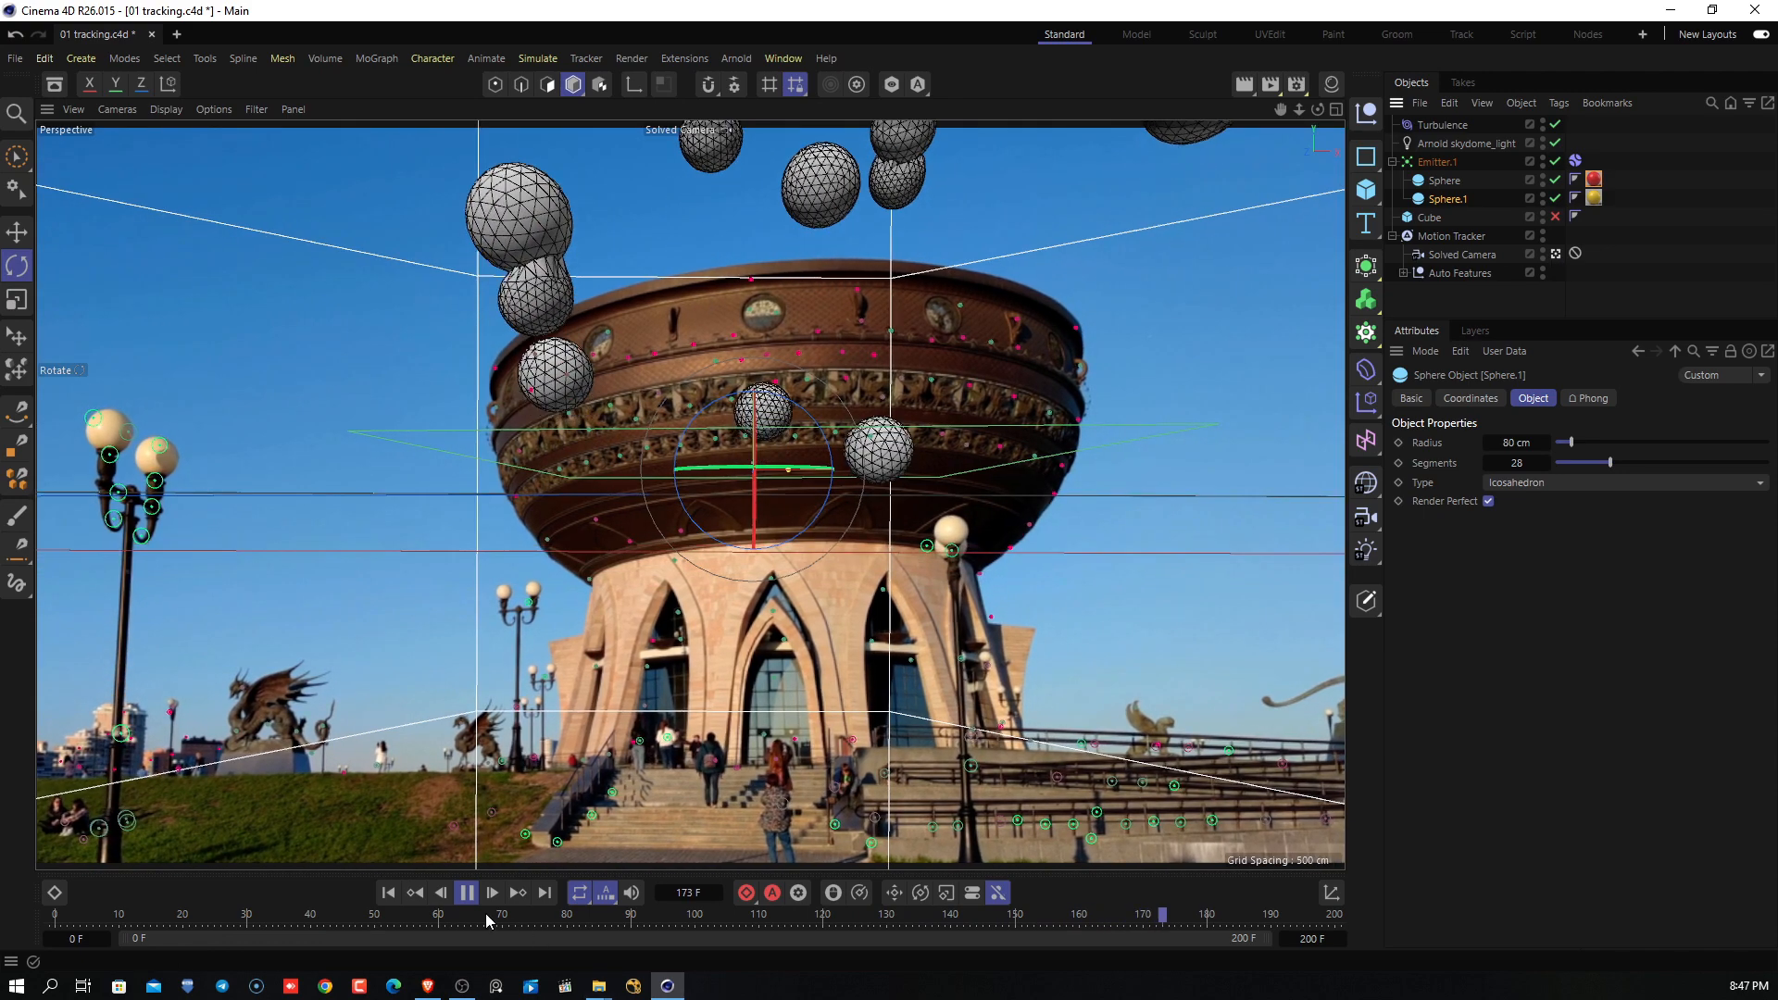
click(466, 893)
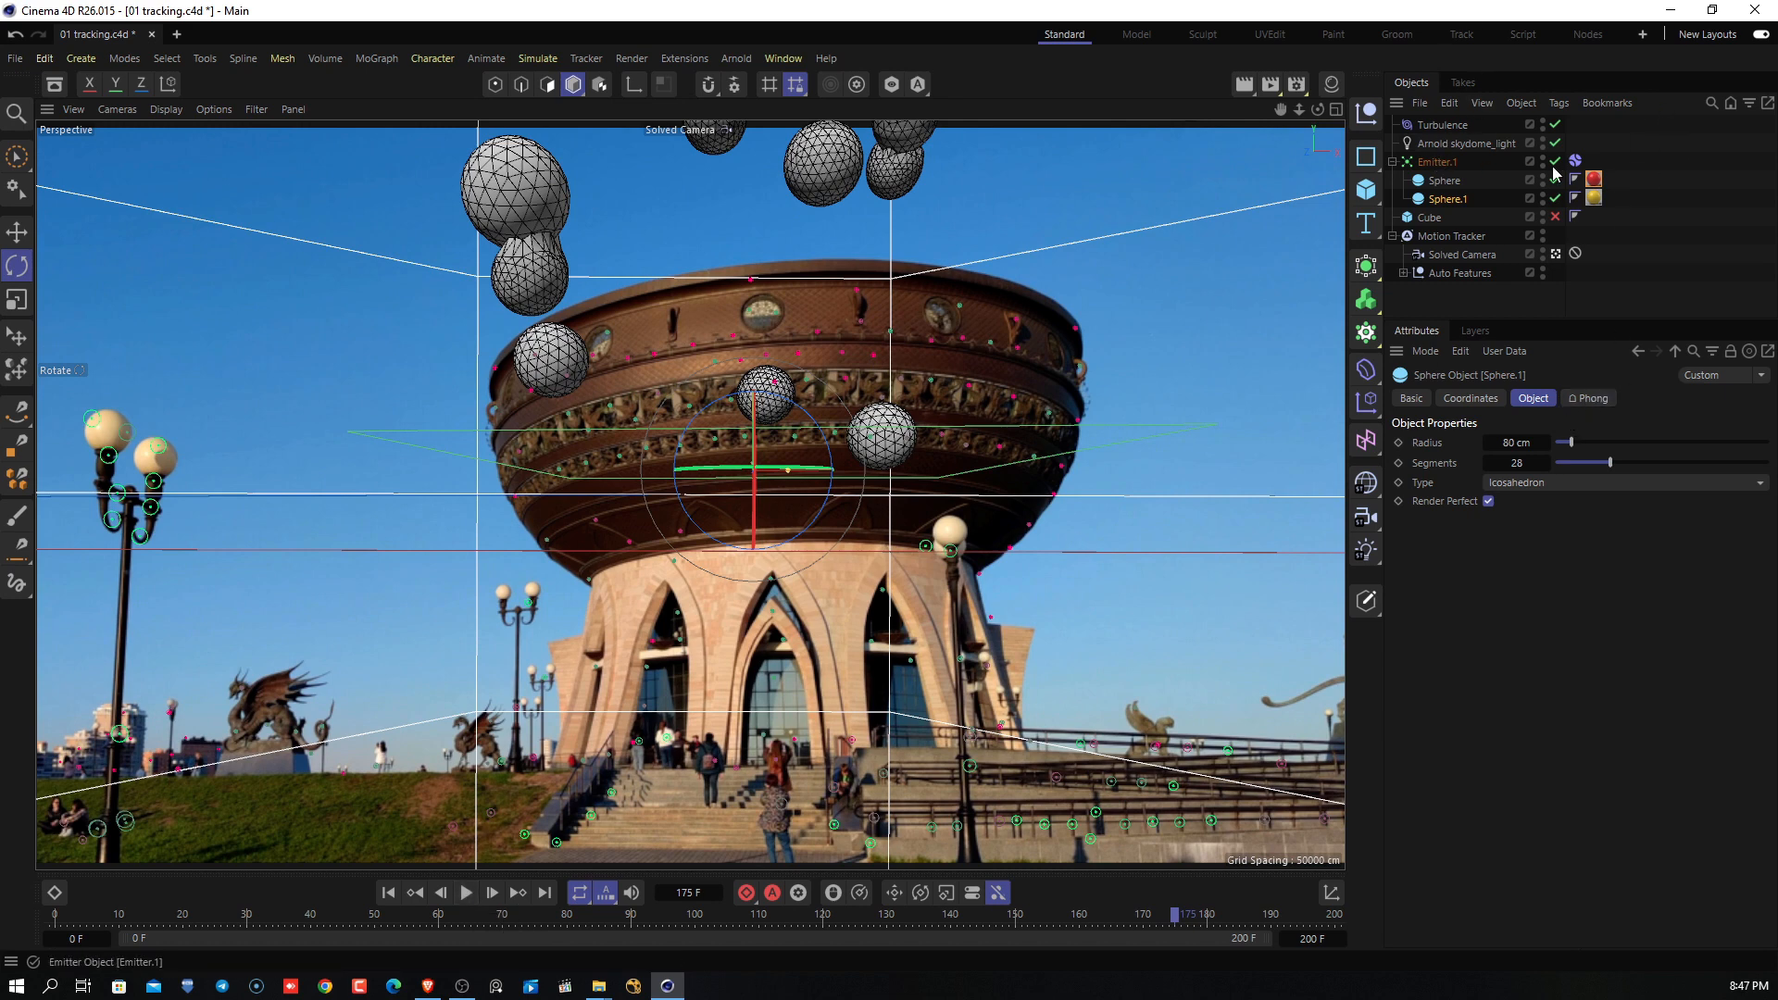
Set the emission angles of Emitter.1 to 73° horizontal and 21° vertical.
click(1438, 163)
click(1586, 400)
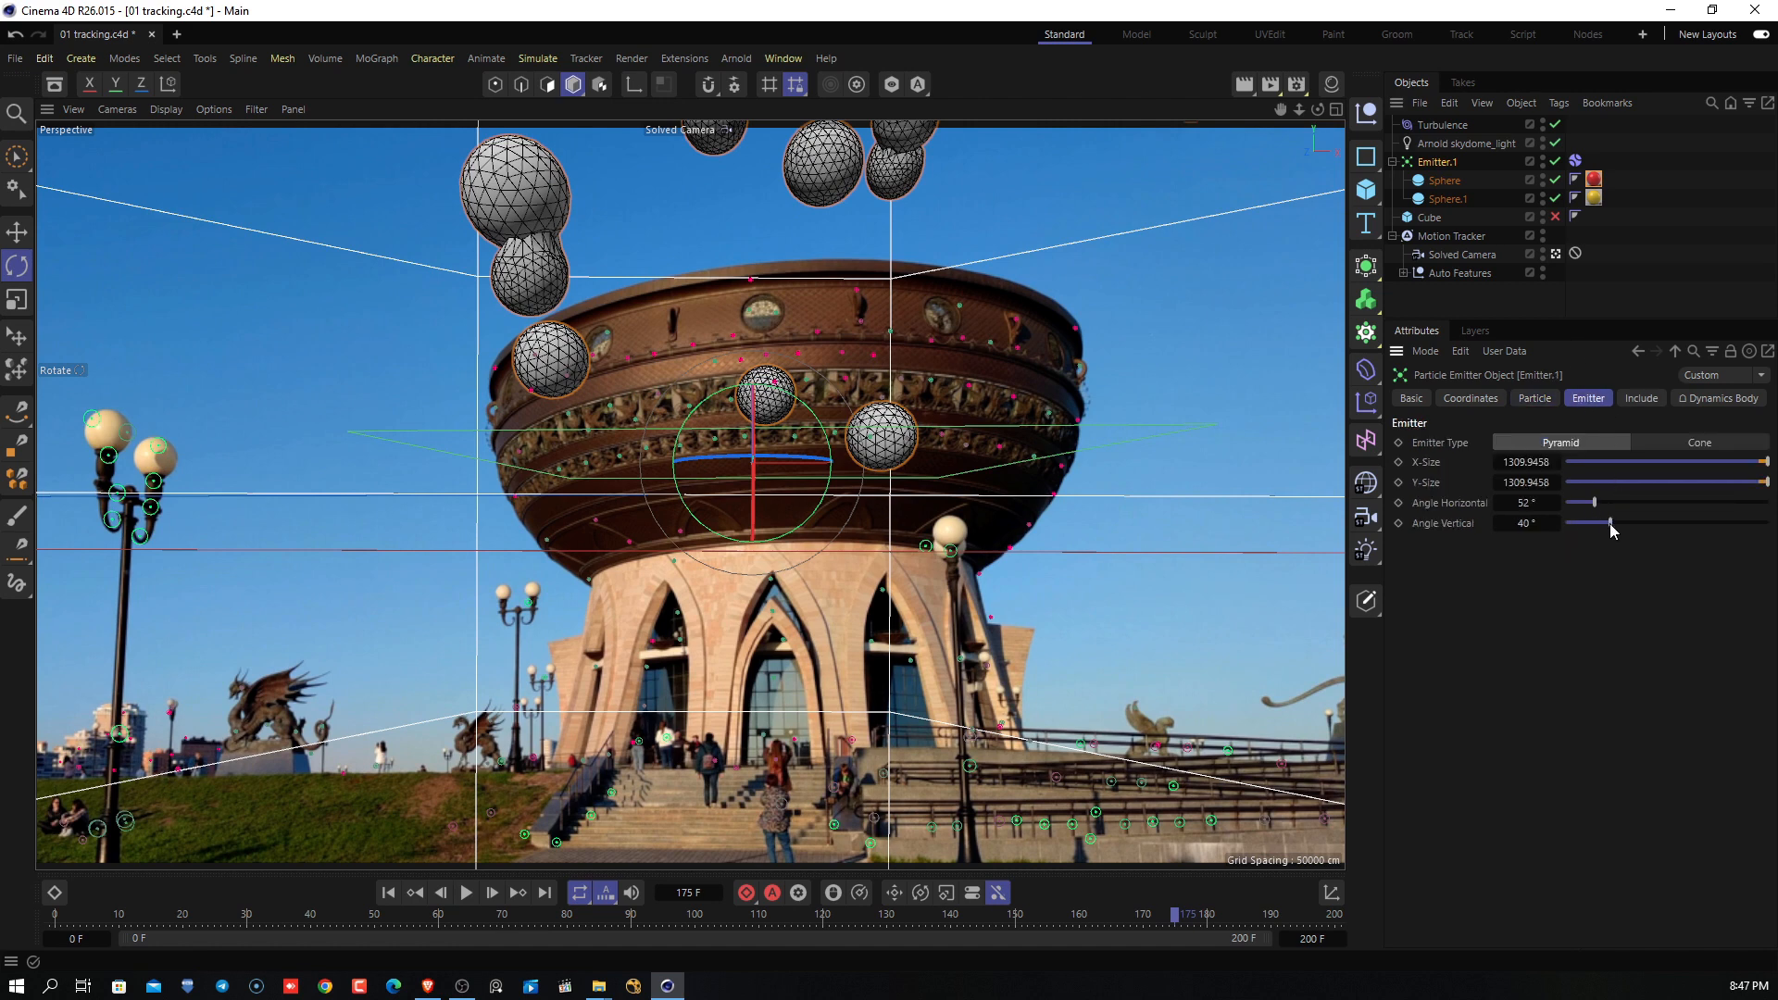
mouse_move(1609, 524)
mouse_down()
mouse_move(1593, 525)
mouse_move(1603, 502)
mouse_move(1618, 510)
mouse_up()
Play the emission repeatedly from the start through the Solved Camera, stopping at frames 141, 58 and 26.
click(467, 891)
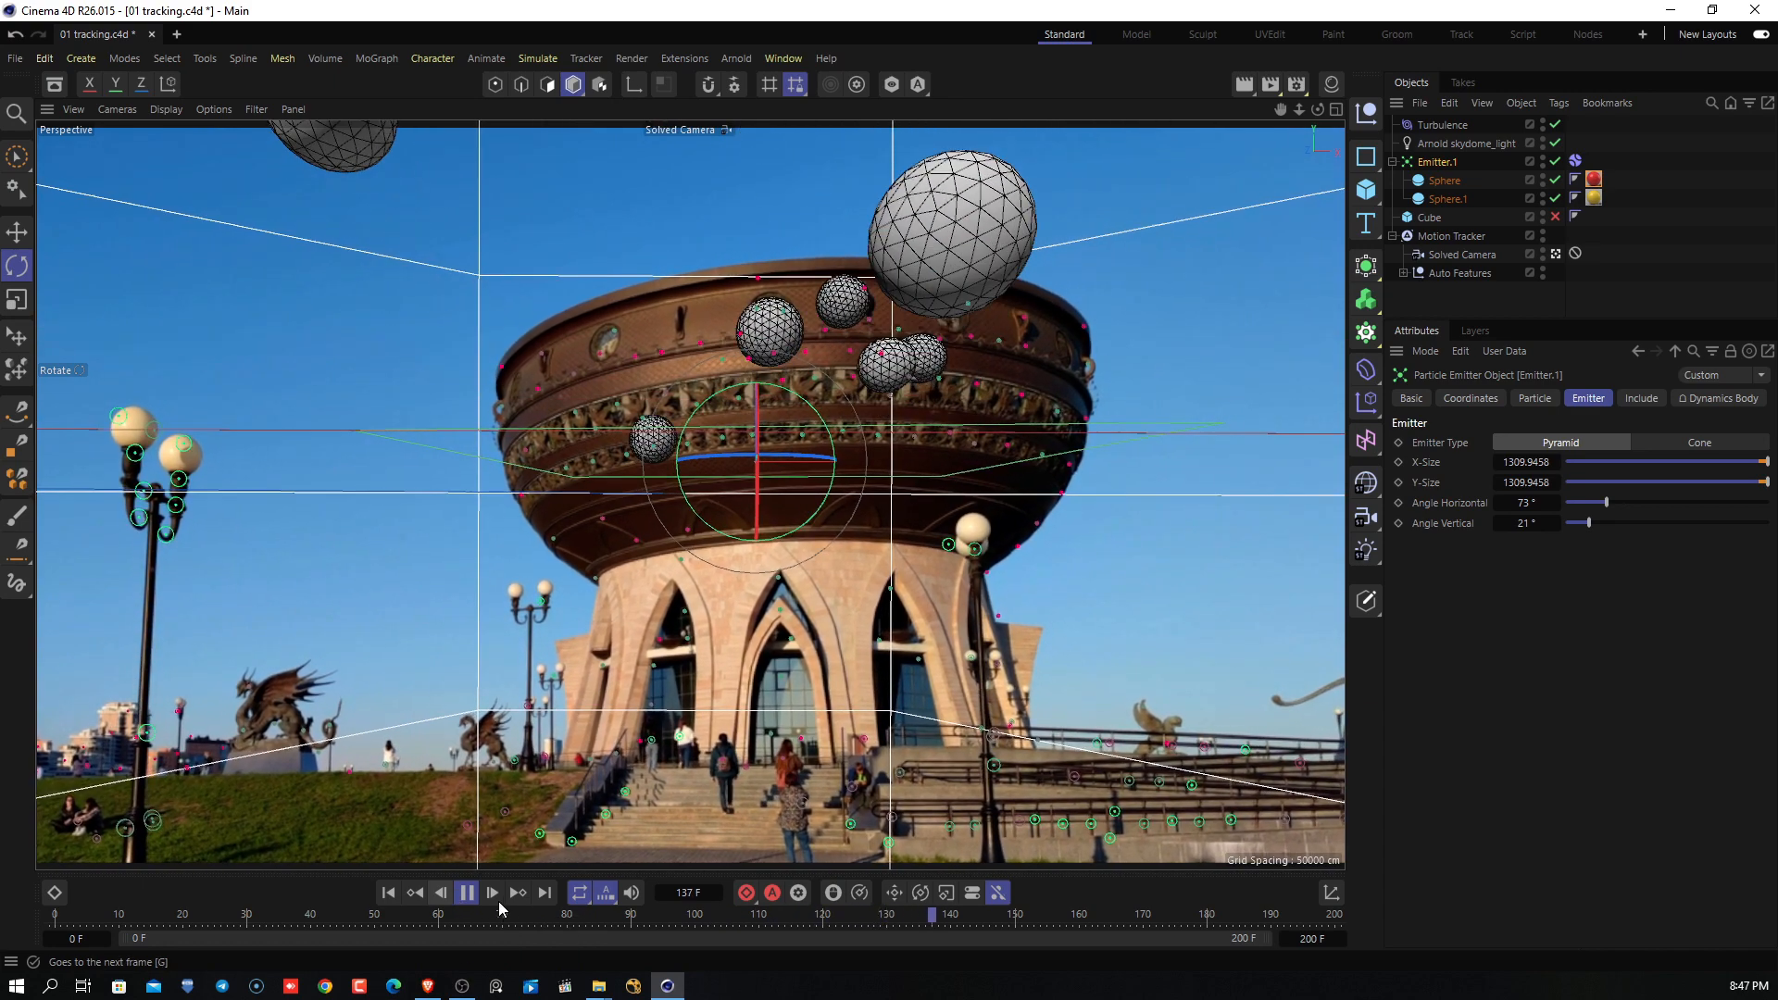
click(467, 893)
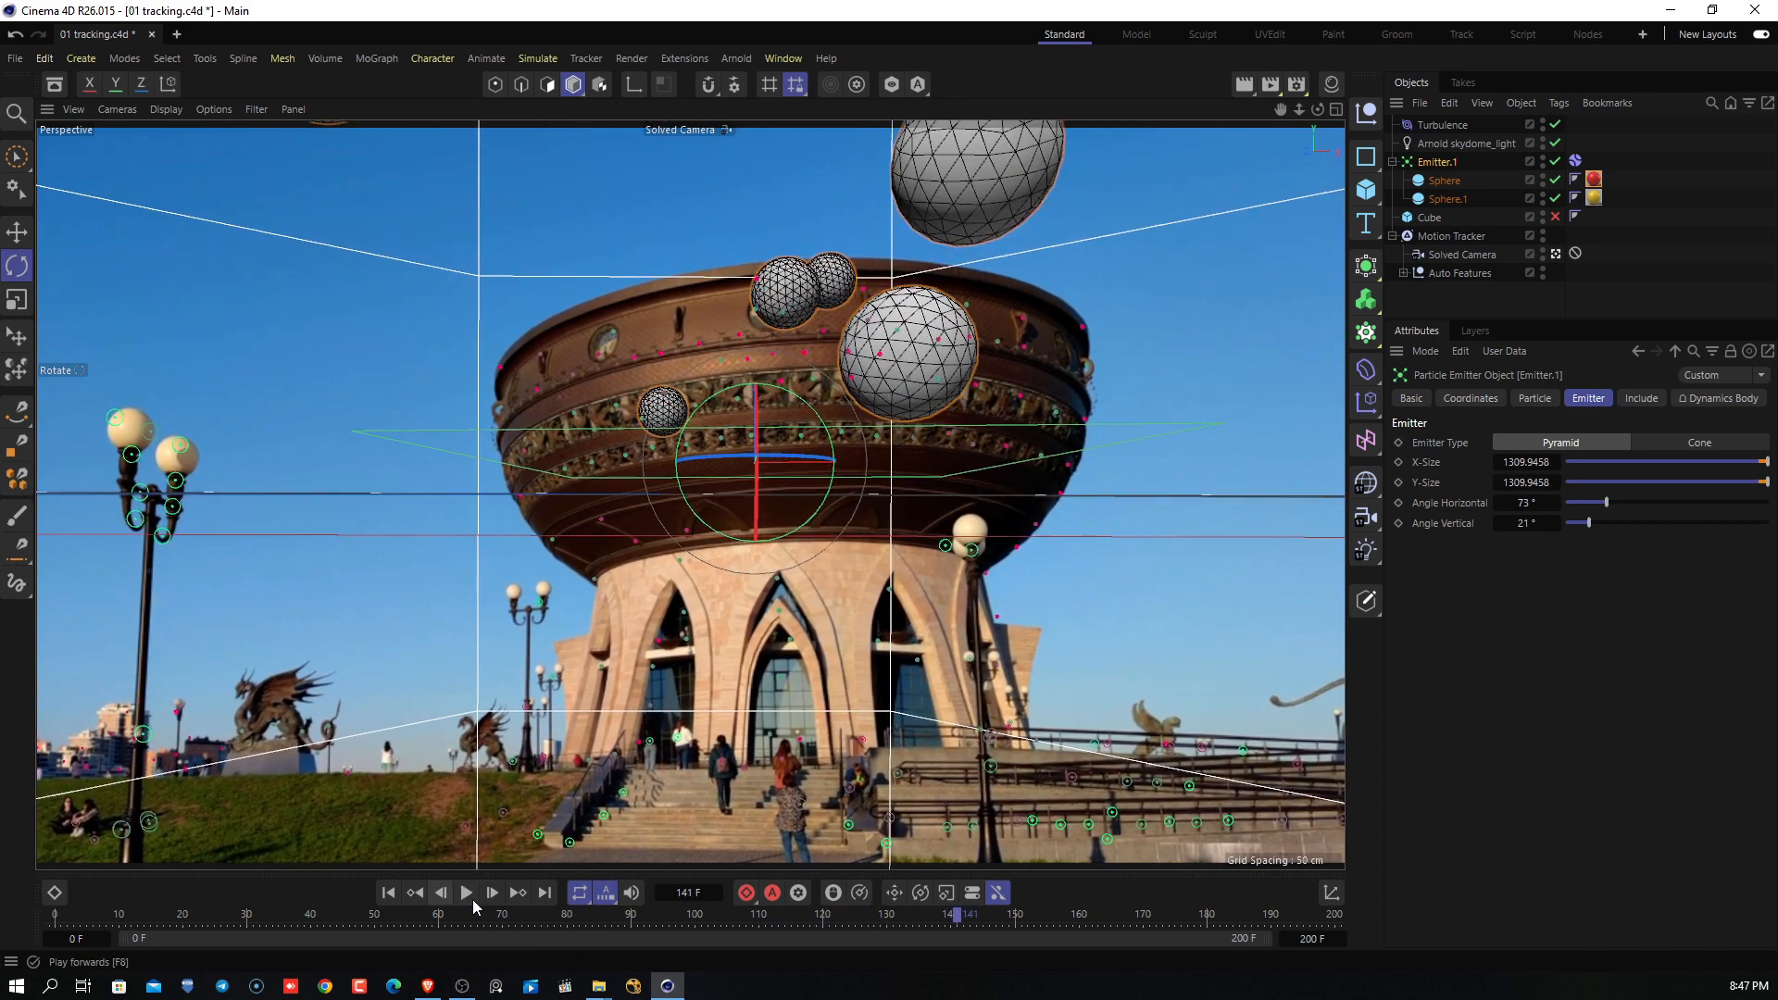
click(388, 893)
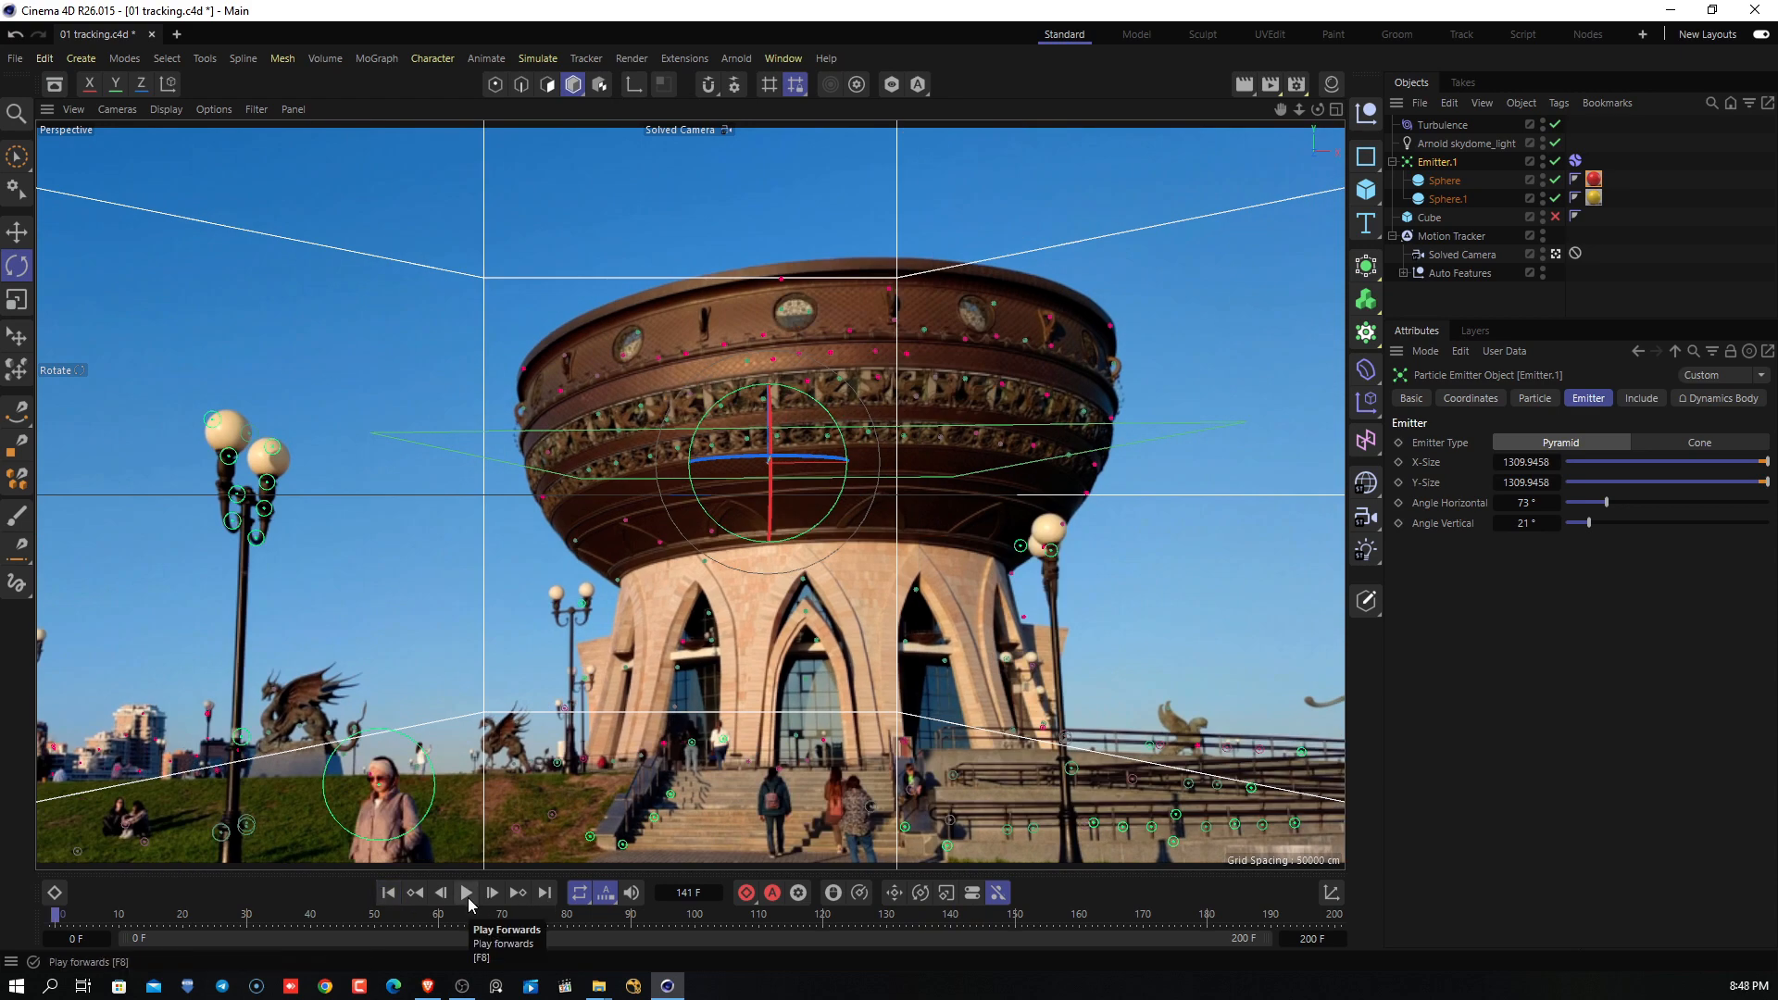
click(467, 894)
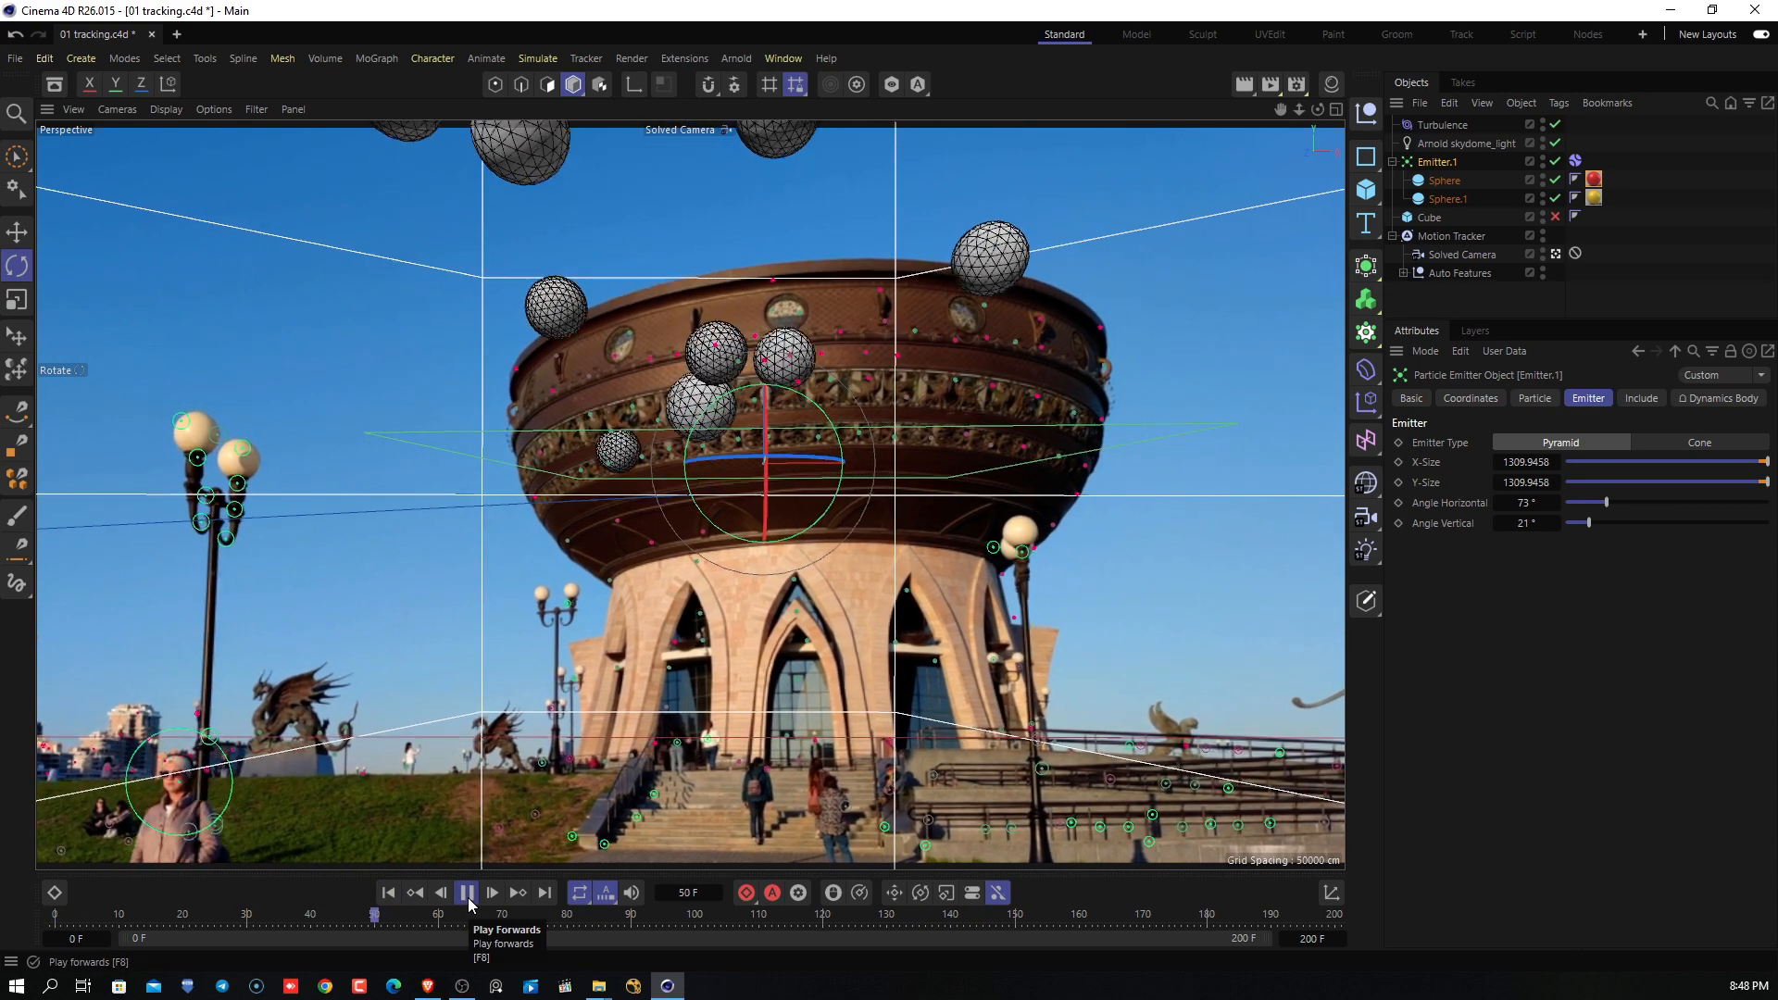
click(468, 894)
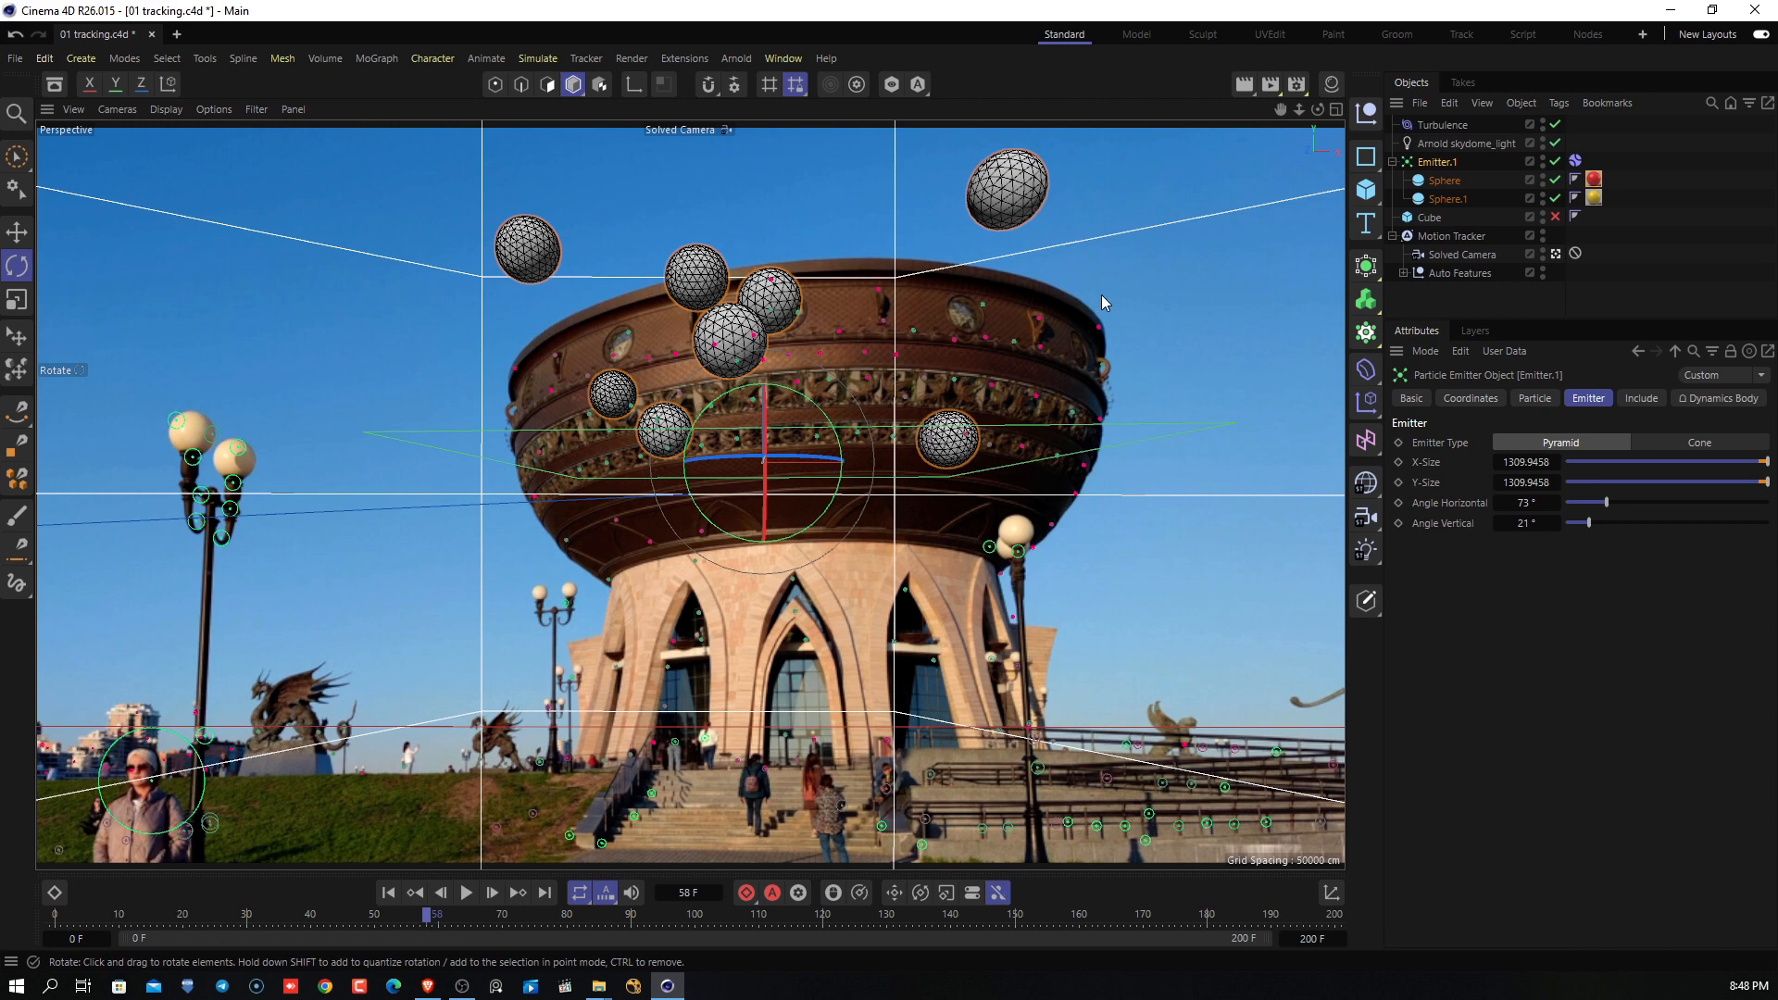
click(388, 892)
click(467, 895)
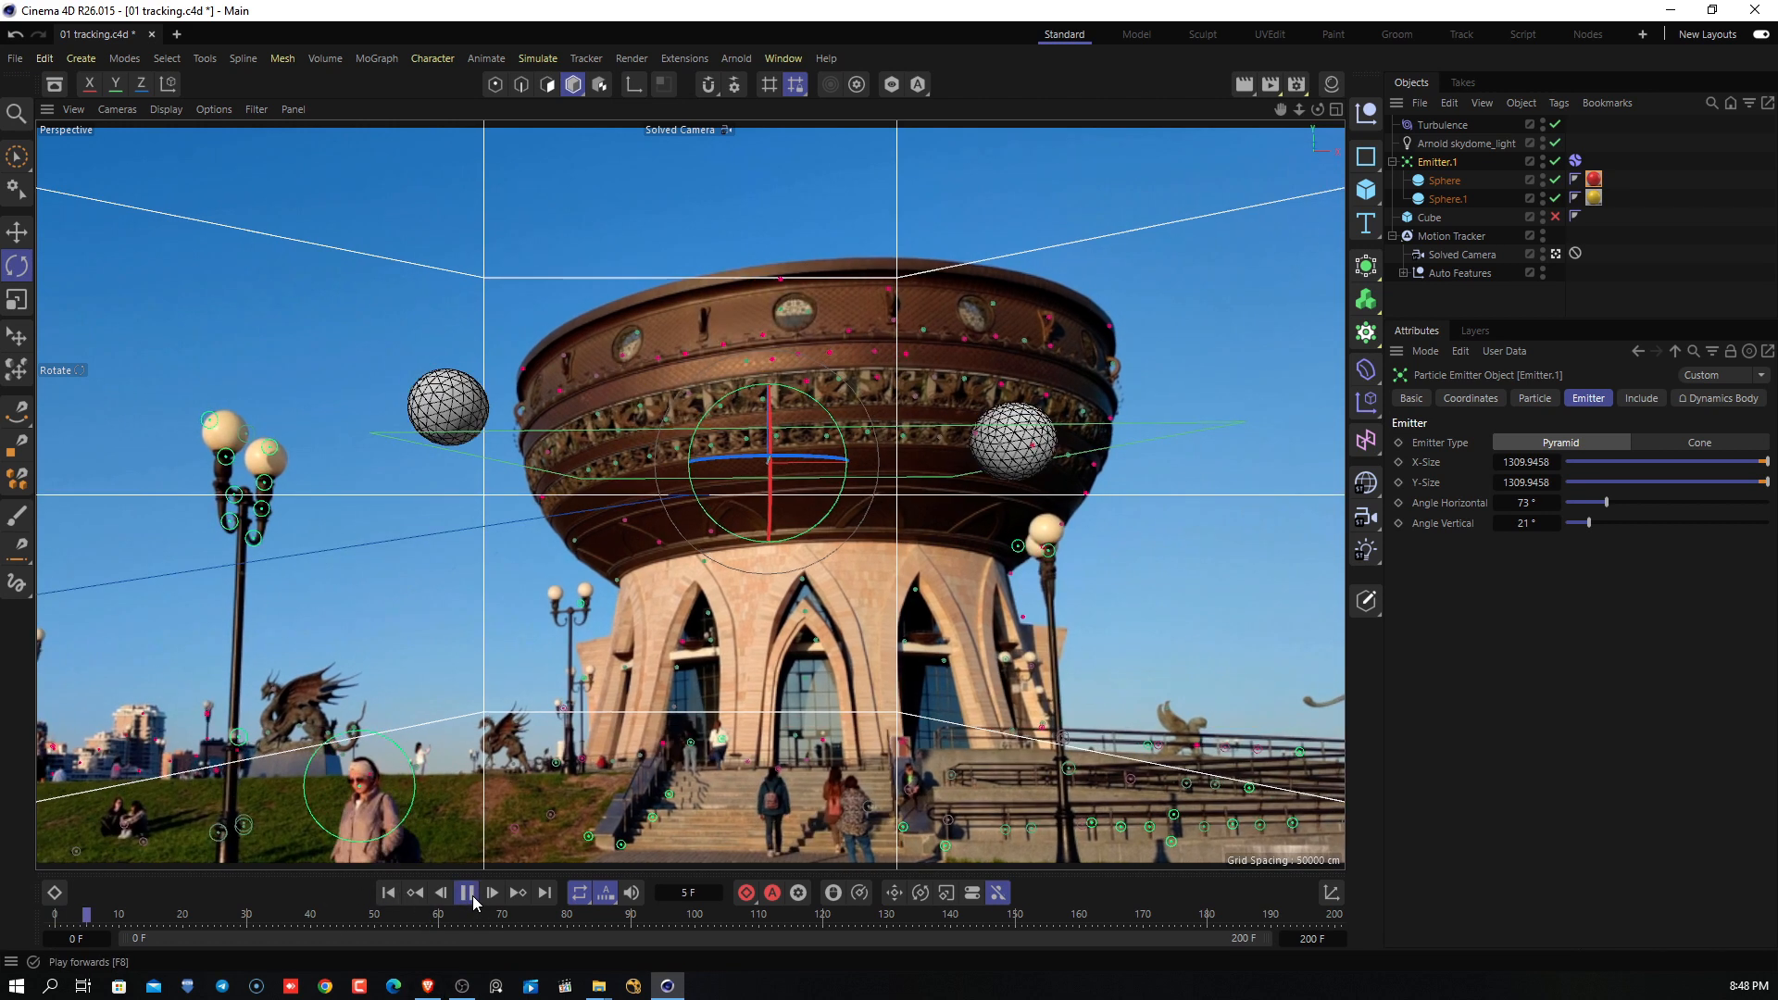
click(467, 893)
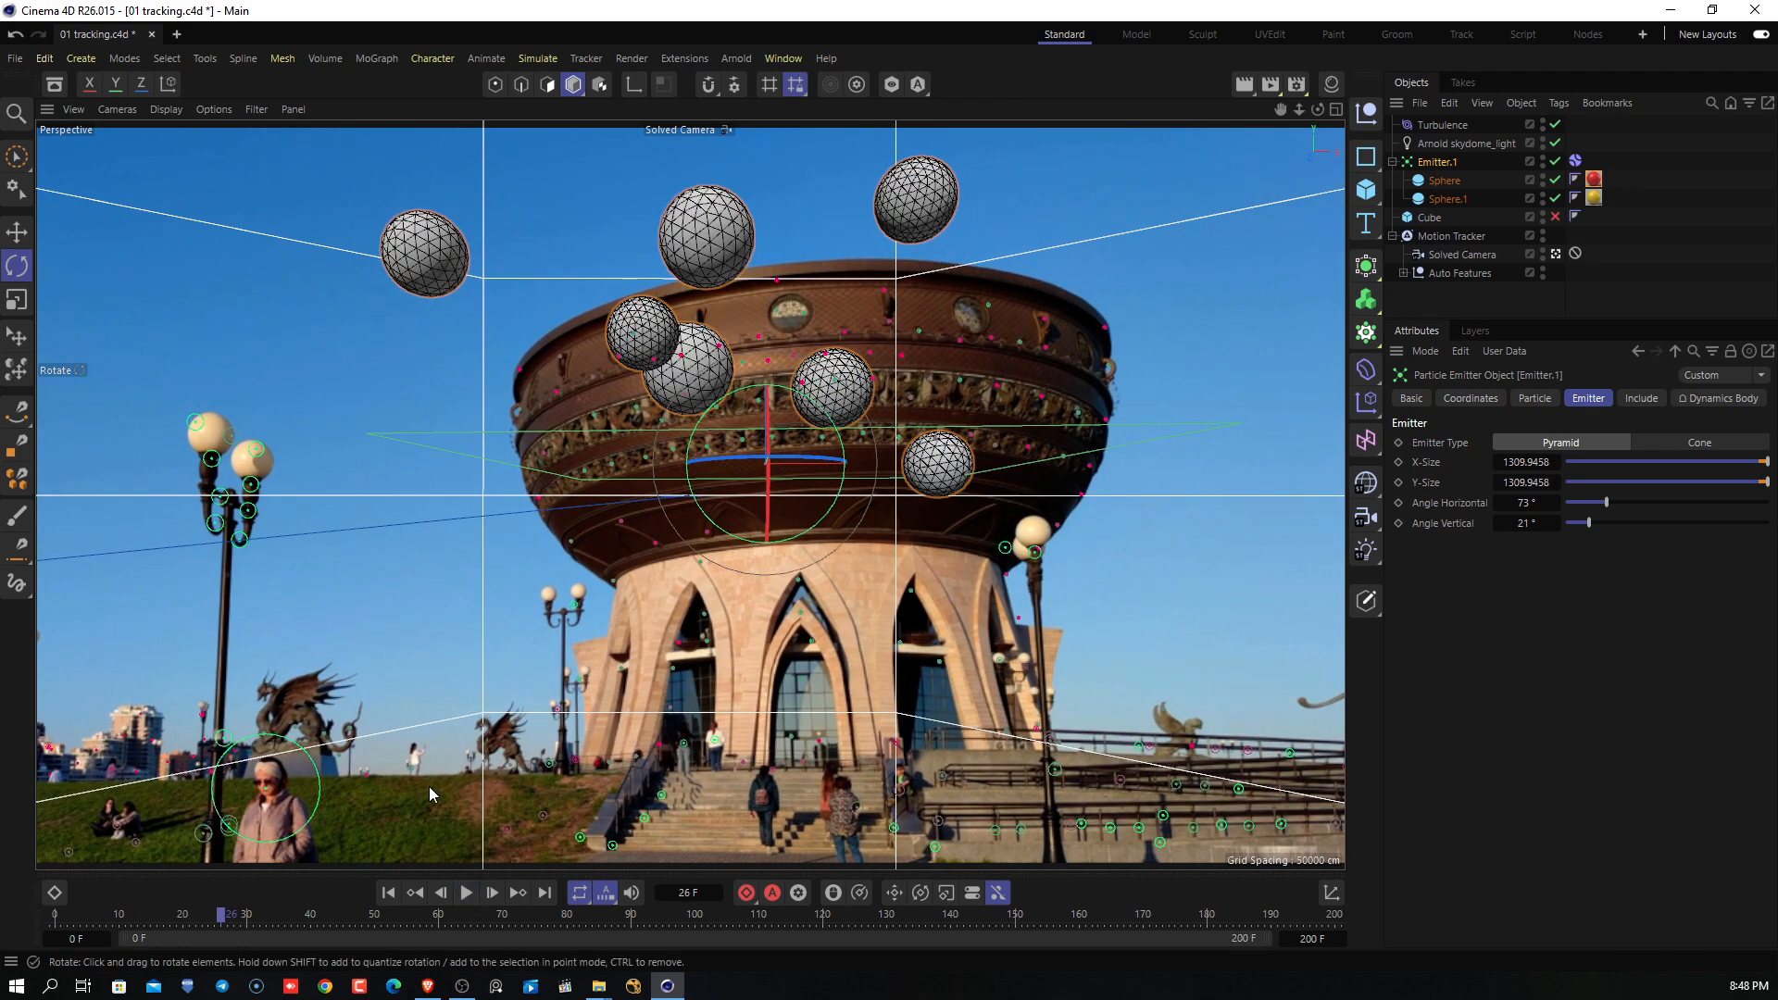
Go back to frame 4 and scale Emitter.1 down uniformly to a little under half its width.
drag(220, 919, 80, 931)
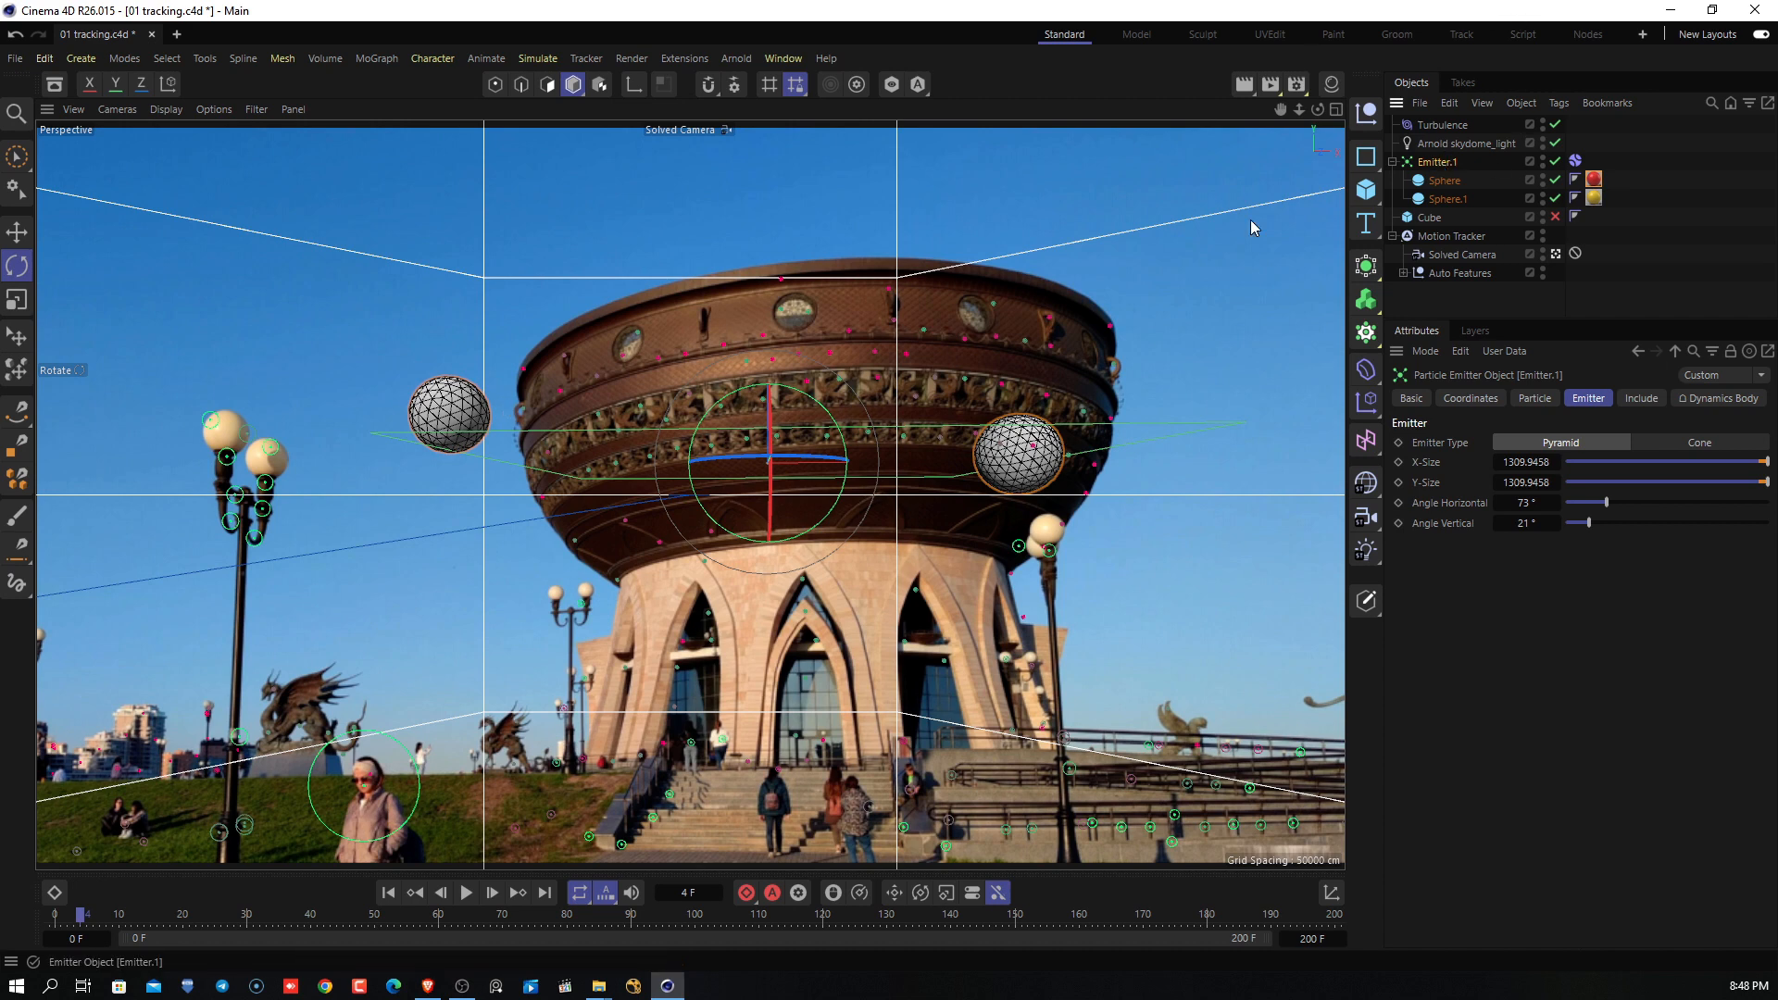
key(t)
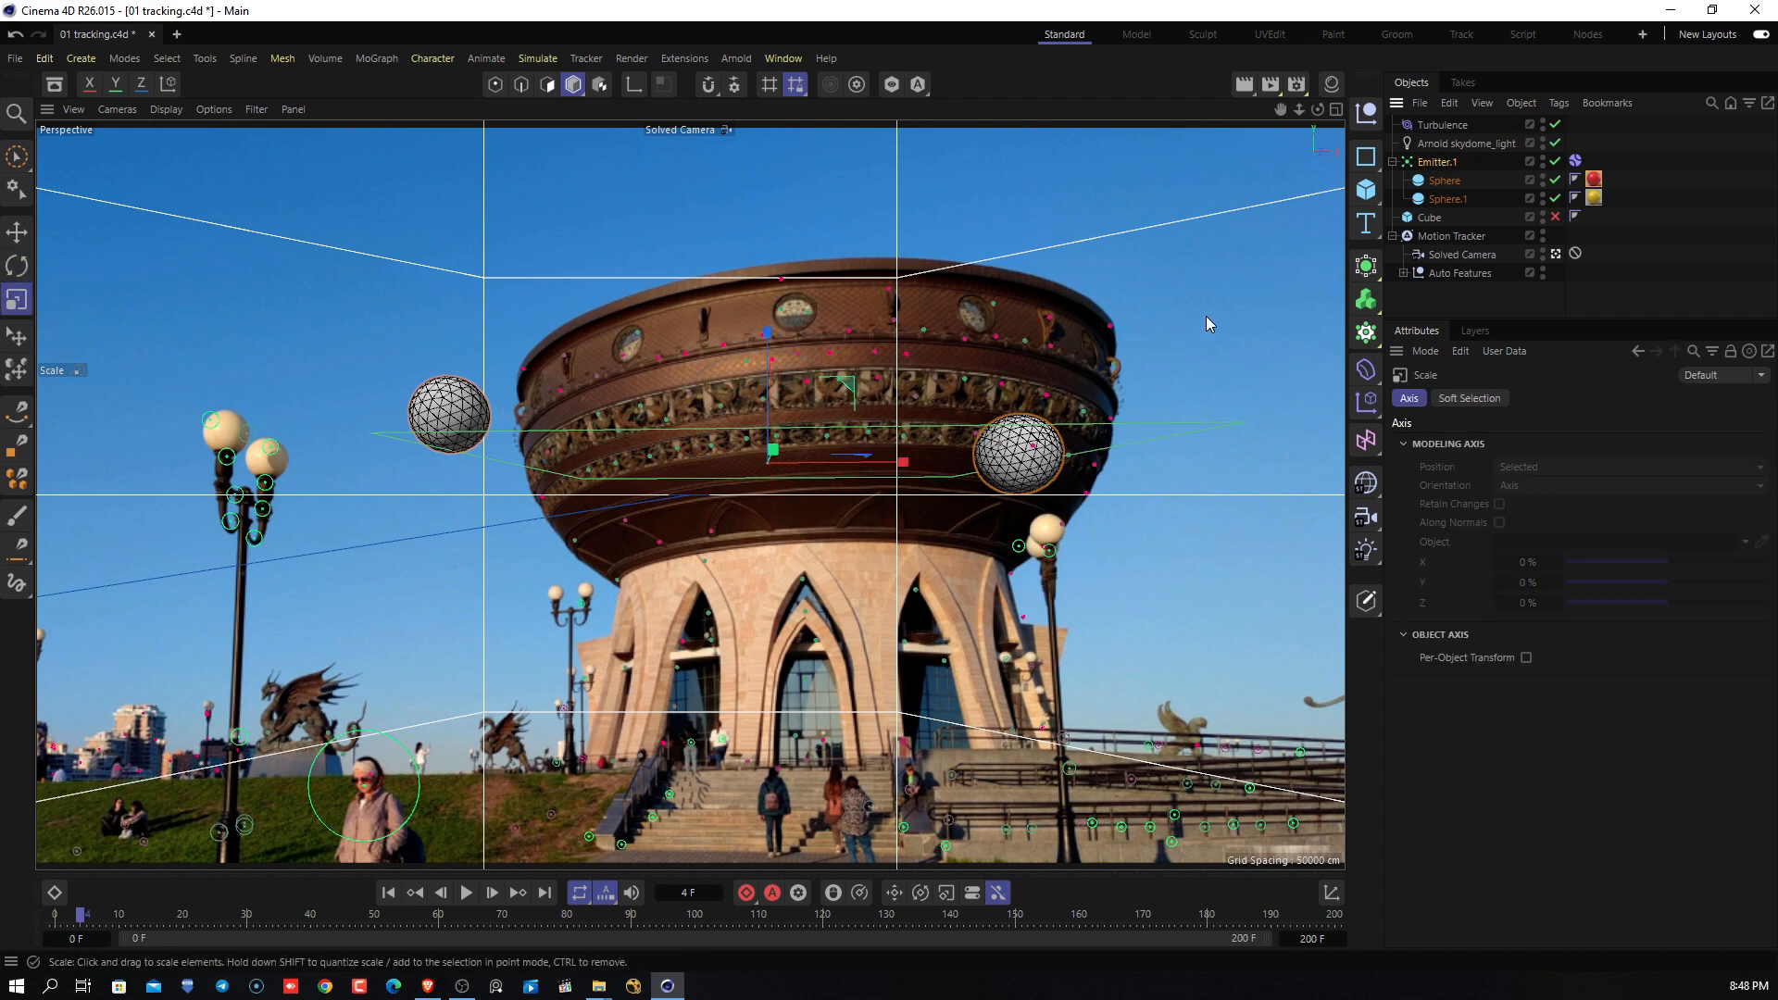
drag(1206, 324, 1125, 309)
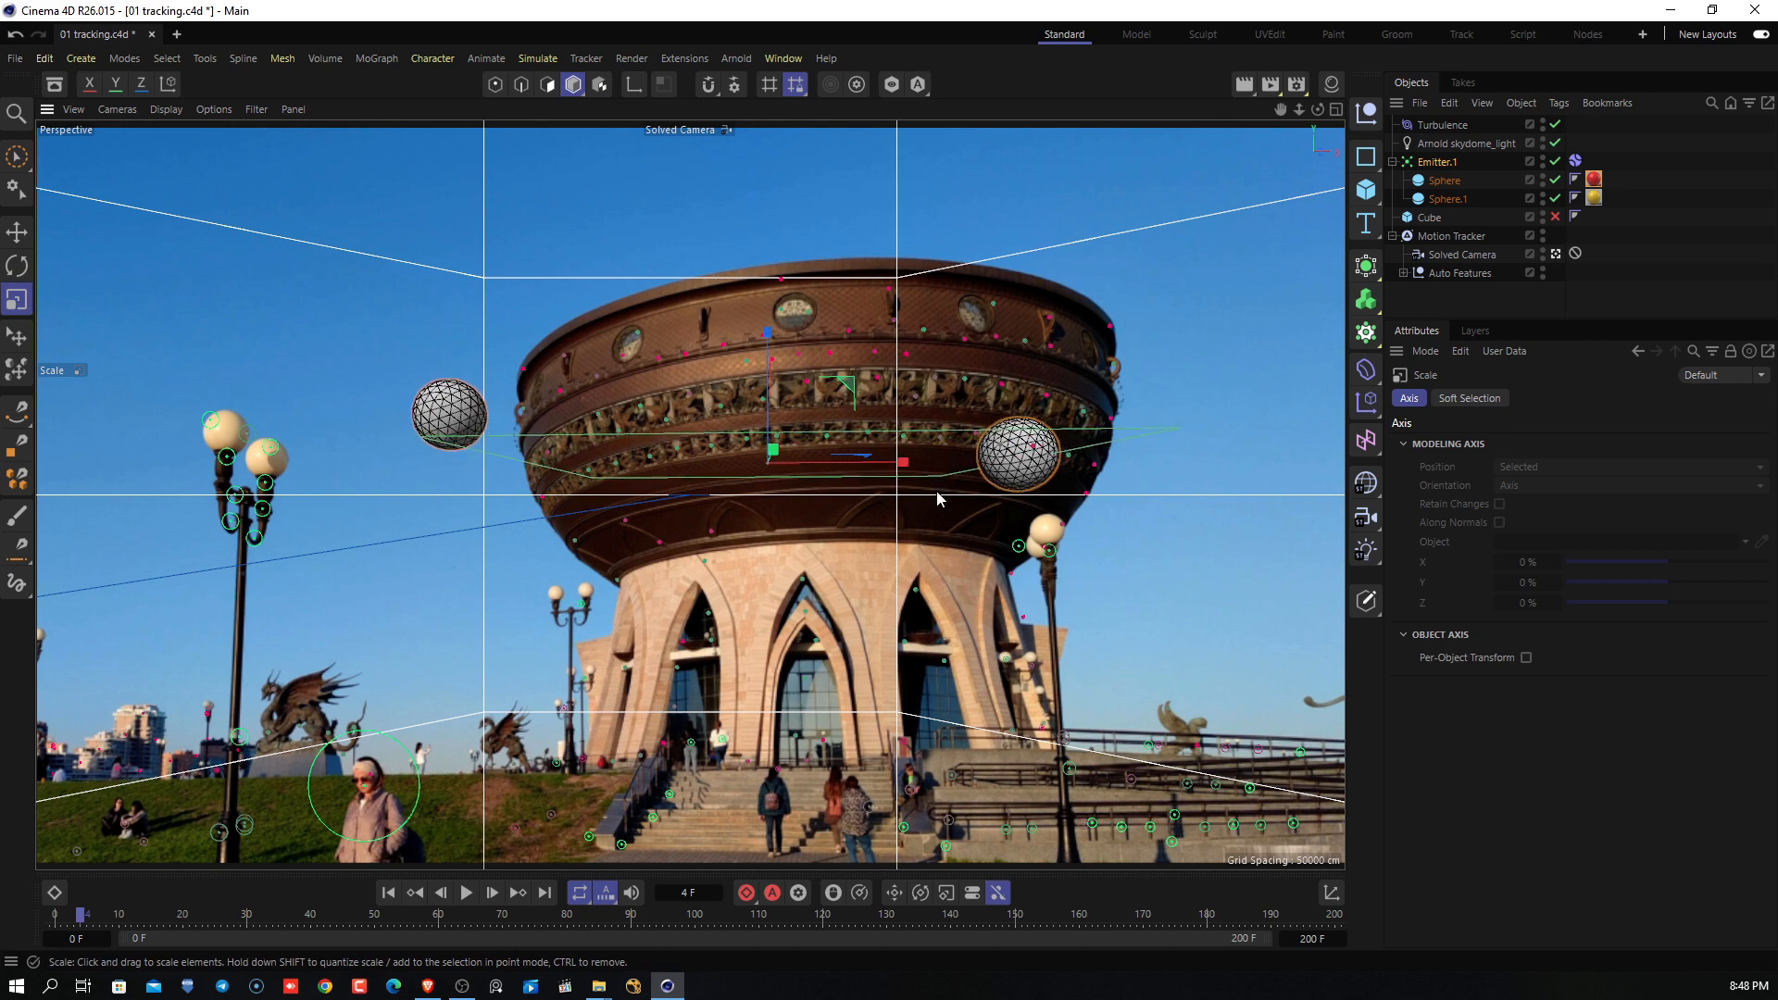
drag(917, 474, 853, 470)
Play the narrower emission from the start to frame 198, scrub back to 172 and replay it from the start to about frame 98.
click(389, 893)
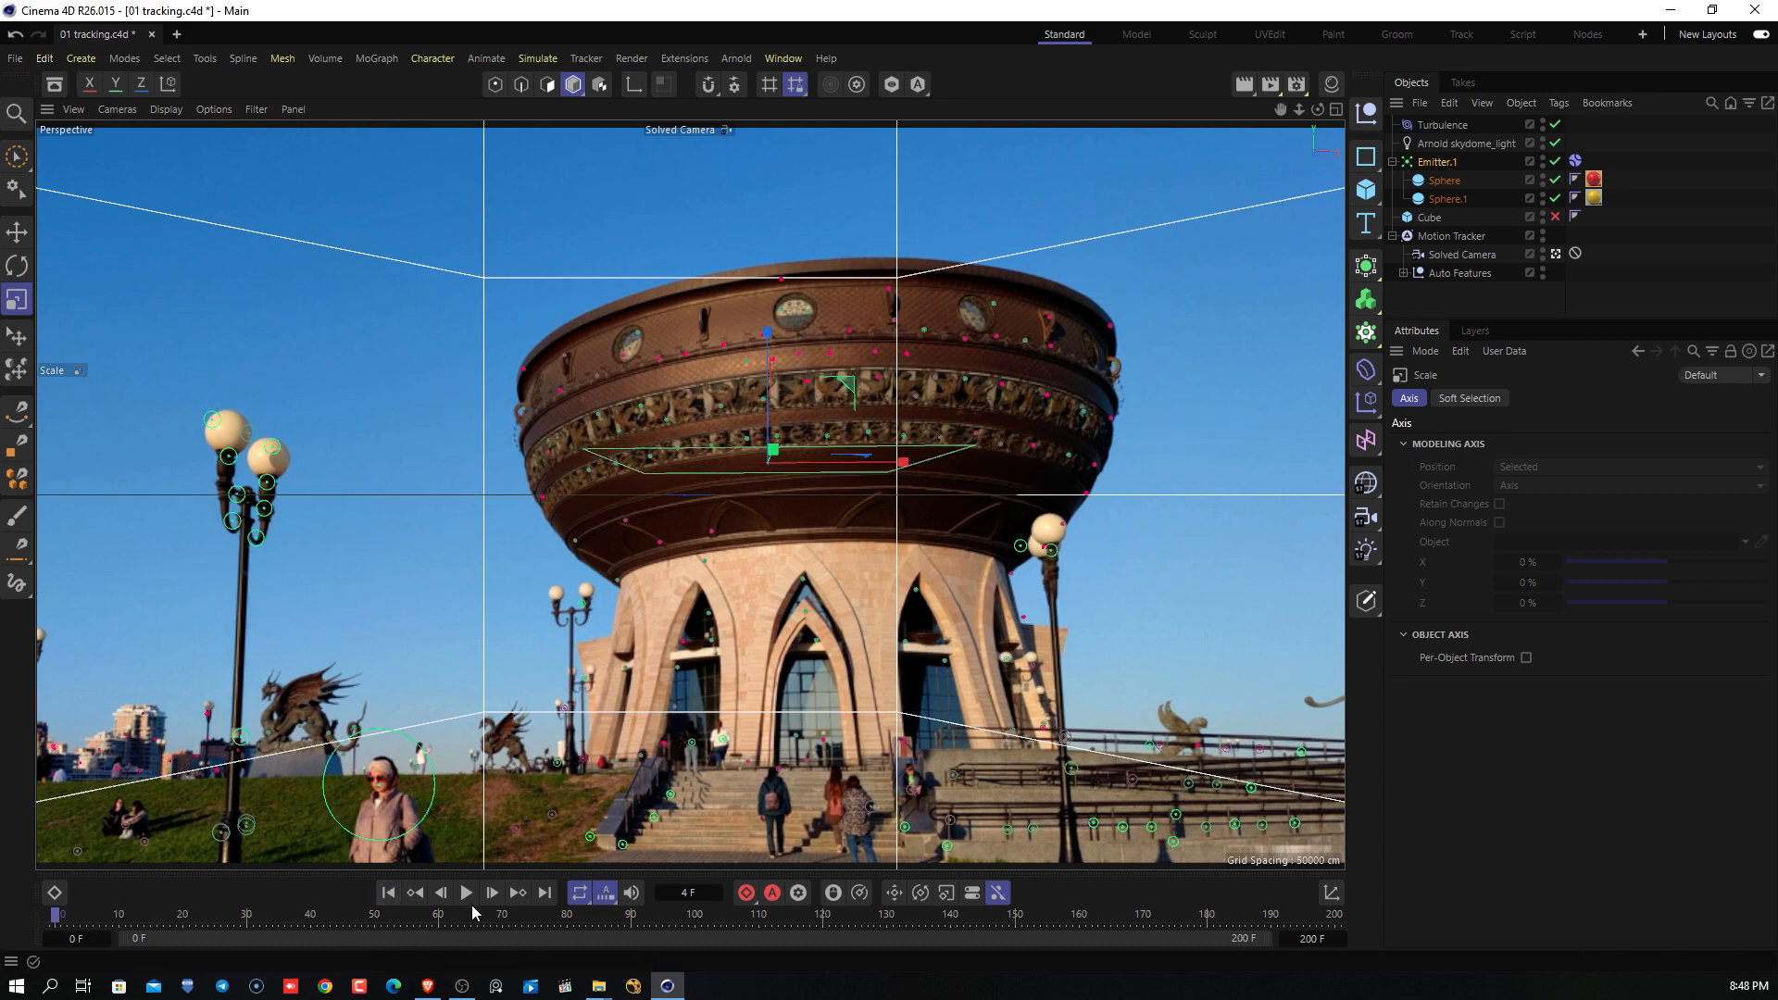
click(471, 902)
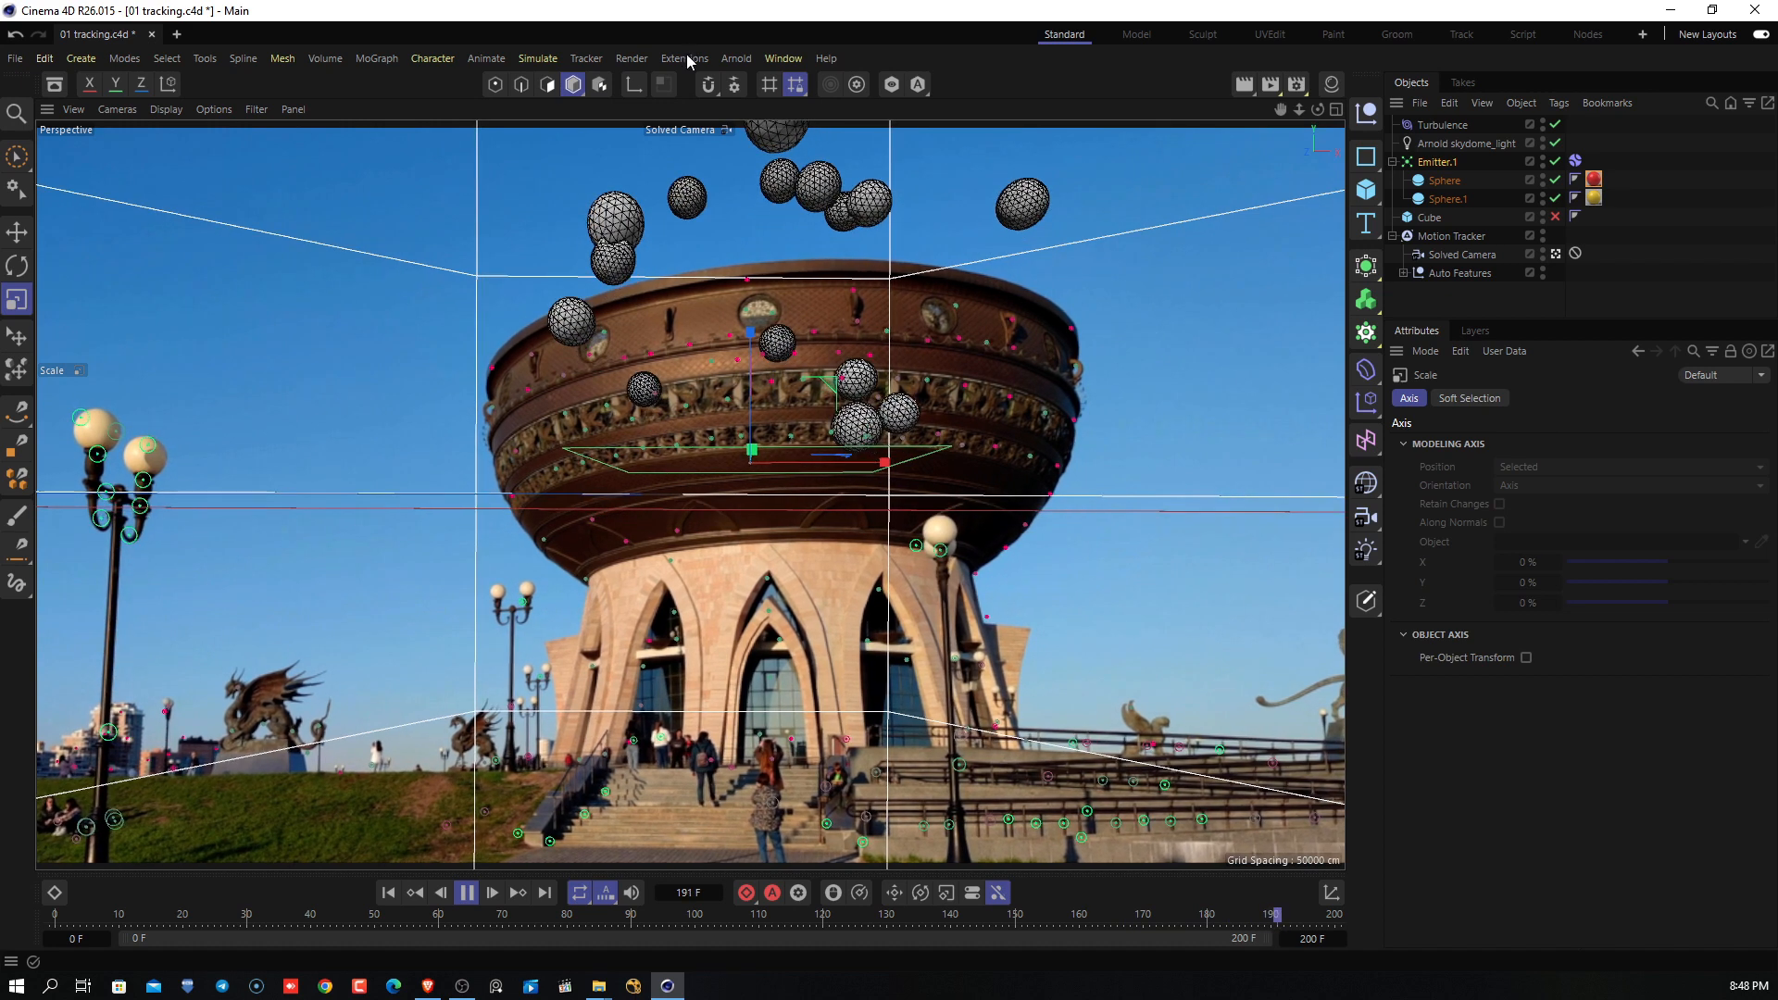
click(468, 893)
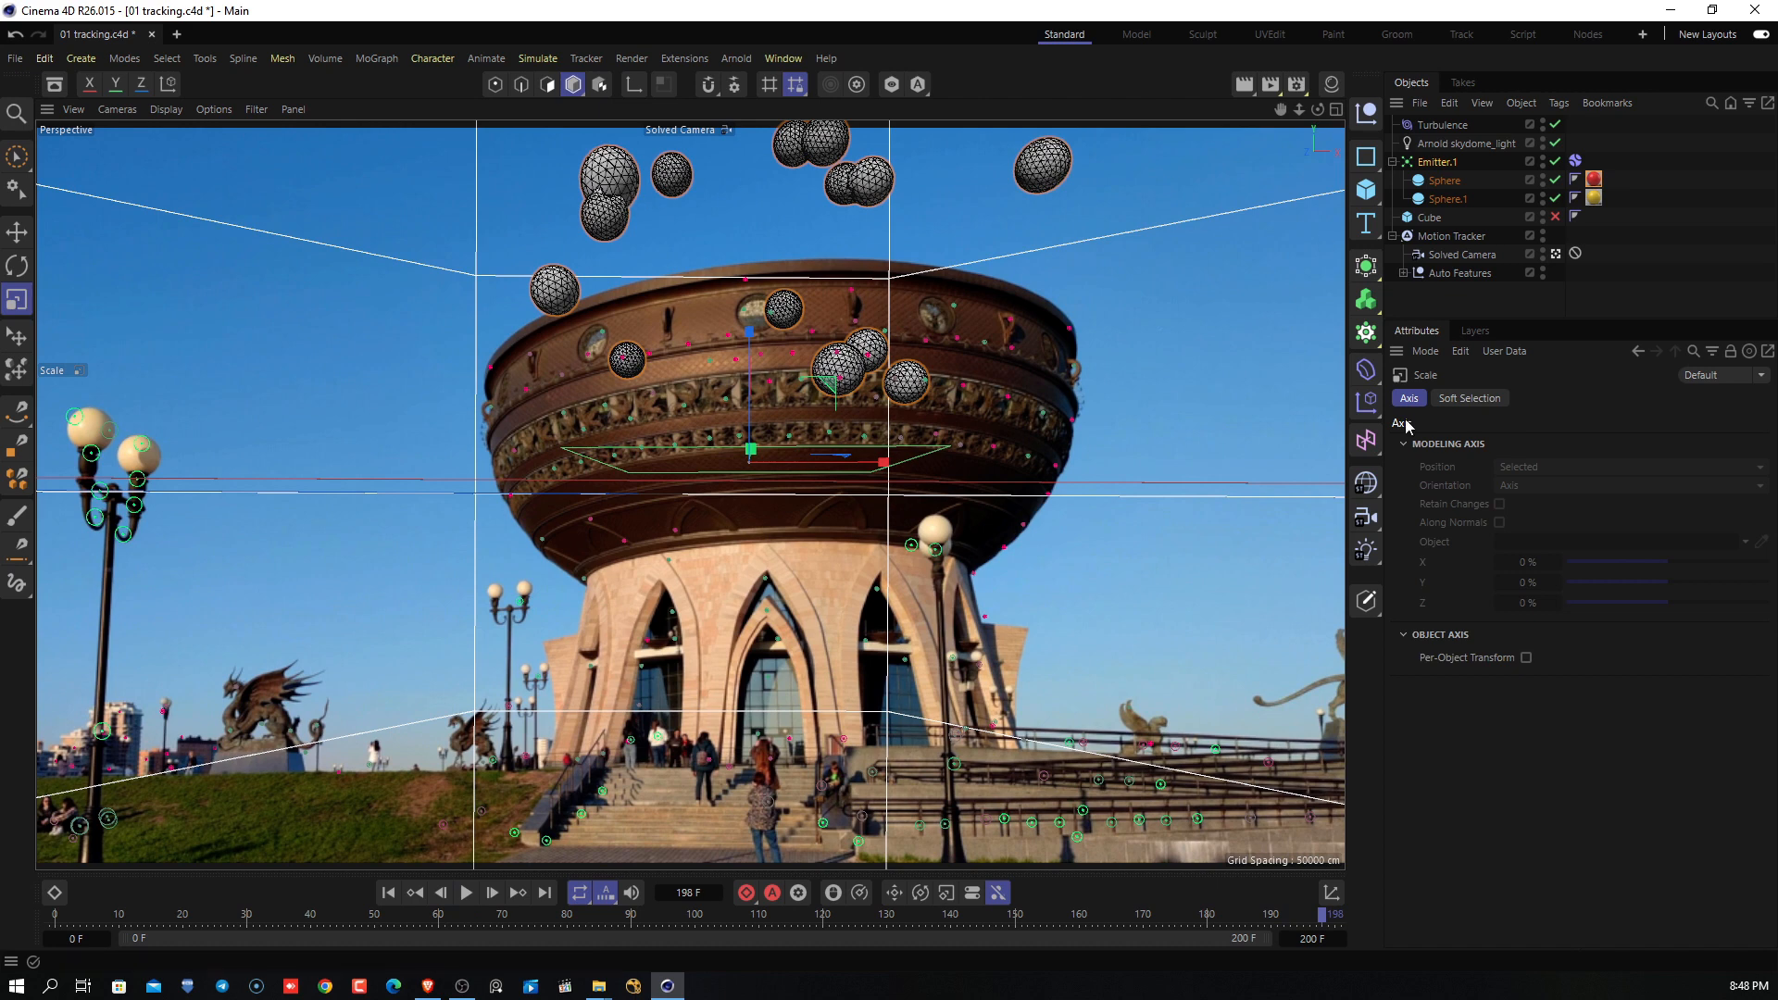
drag(1322, 926, 1154, 936)
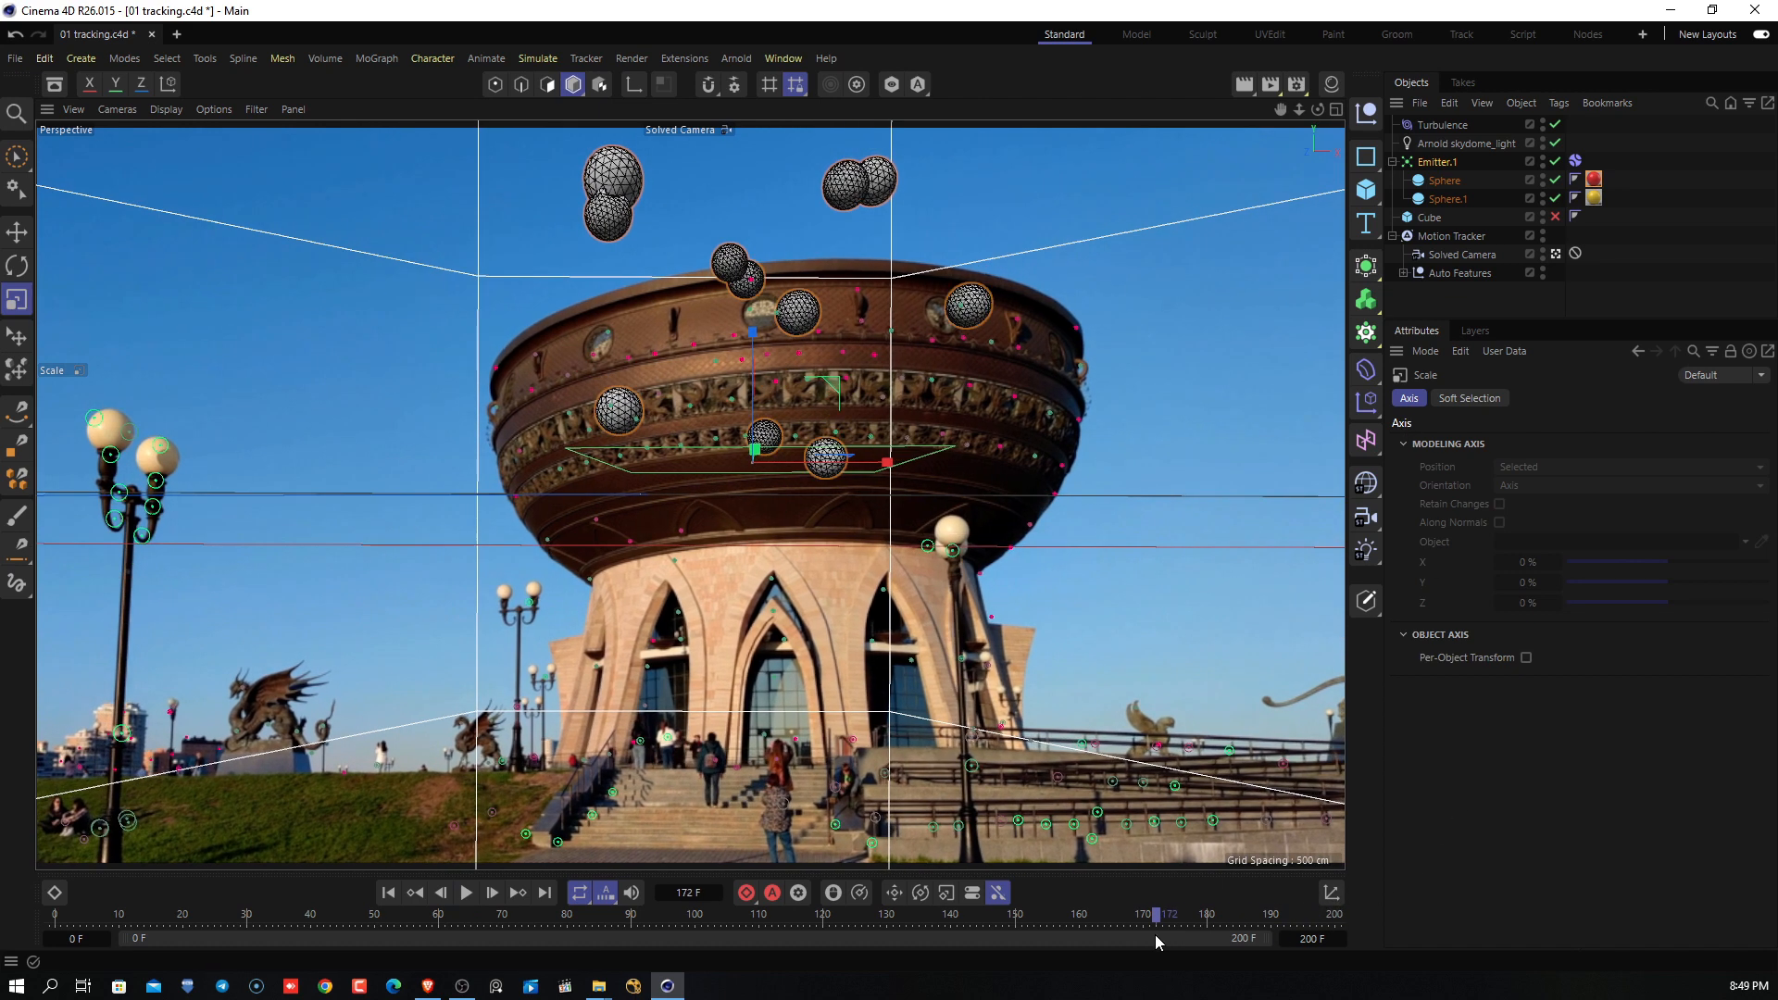
click(388, 893)
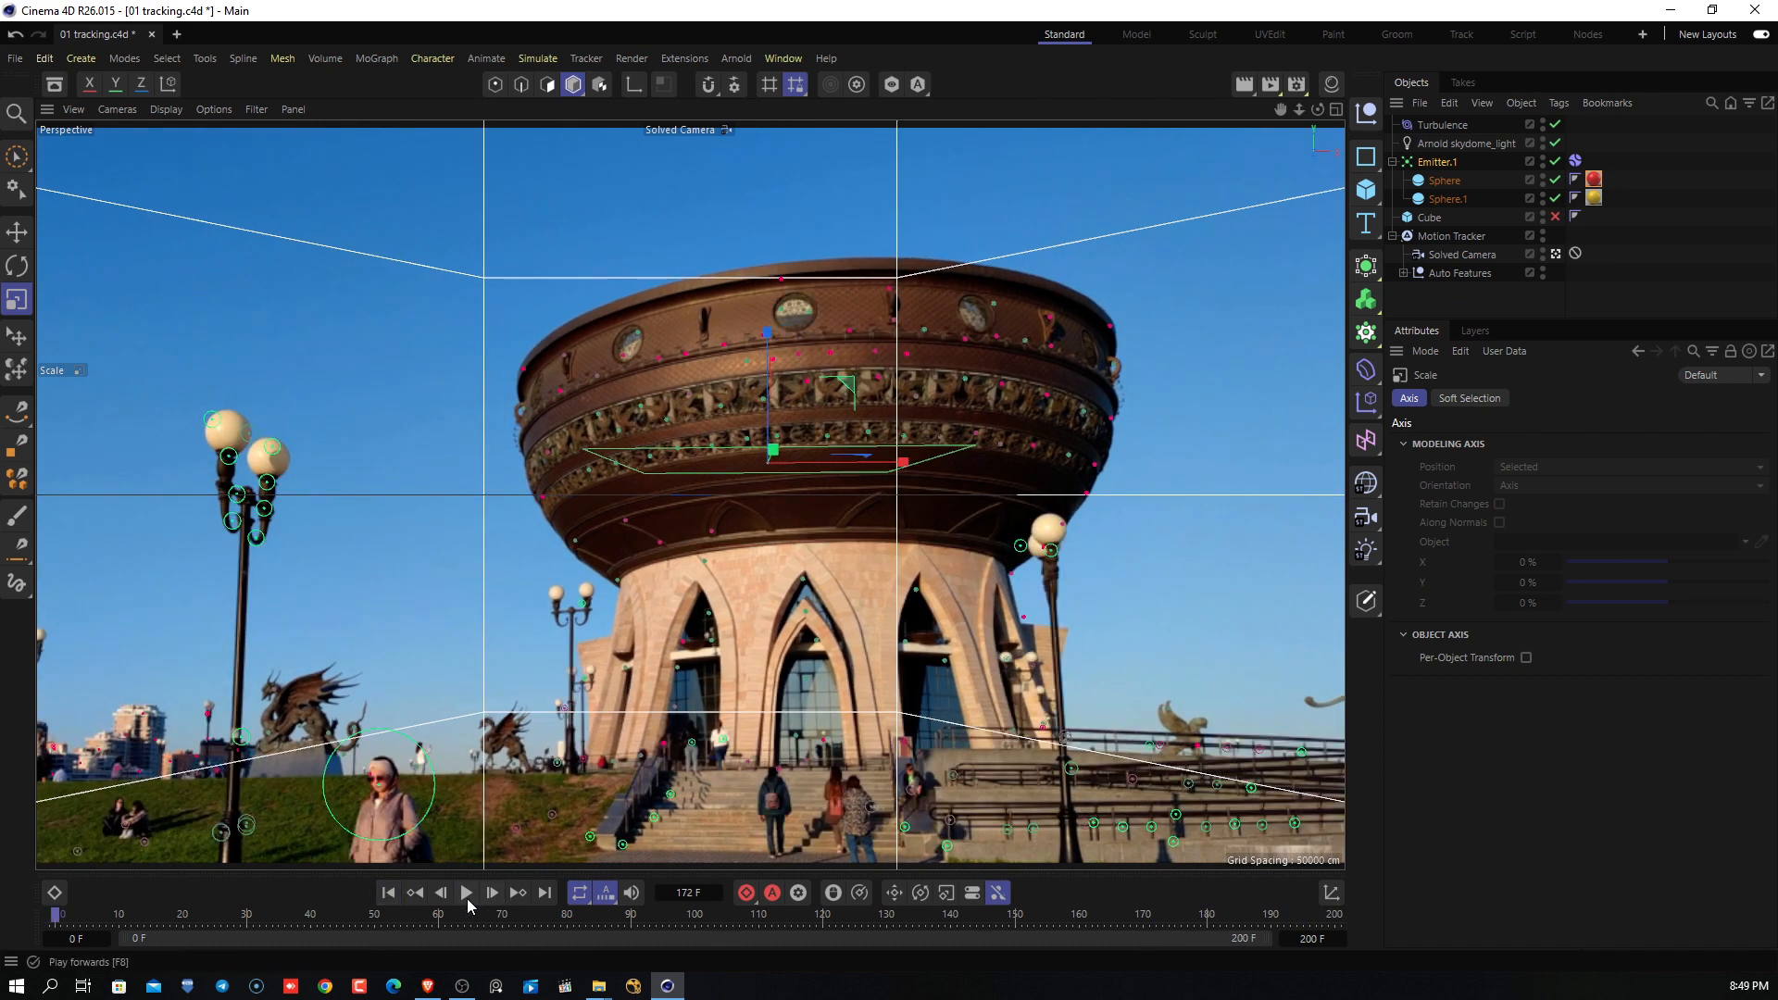
click(468, 895)
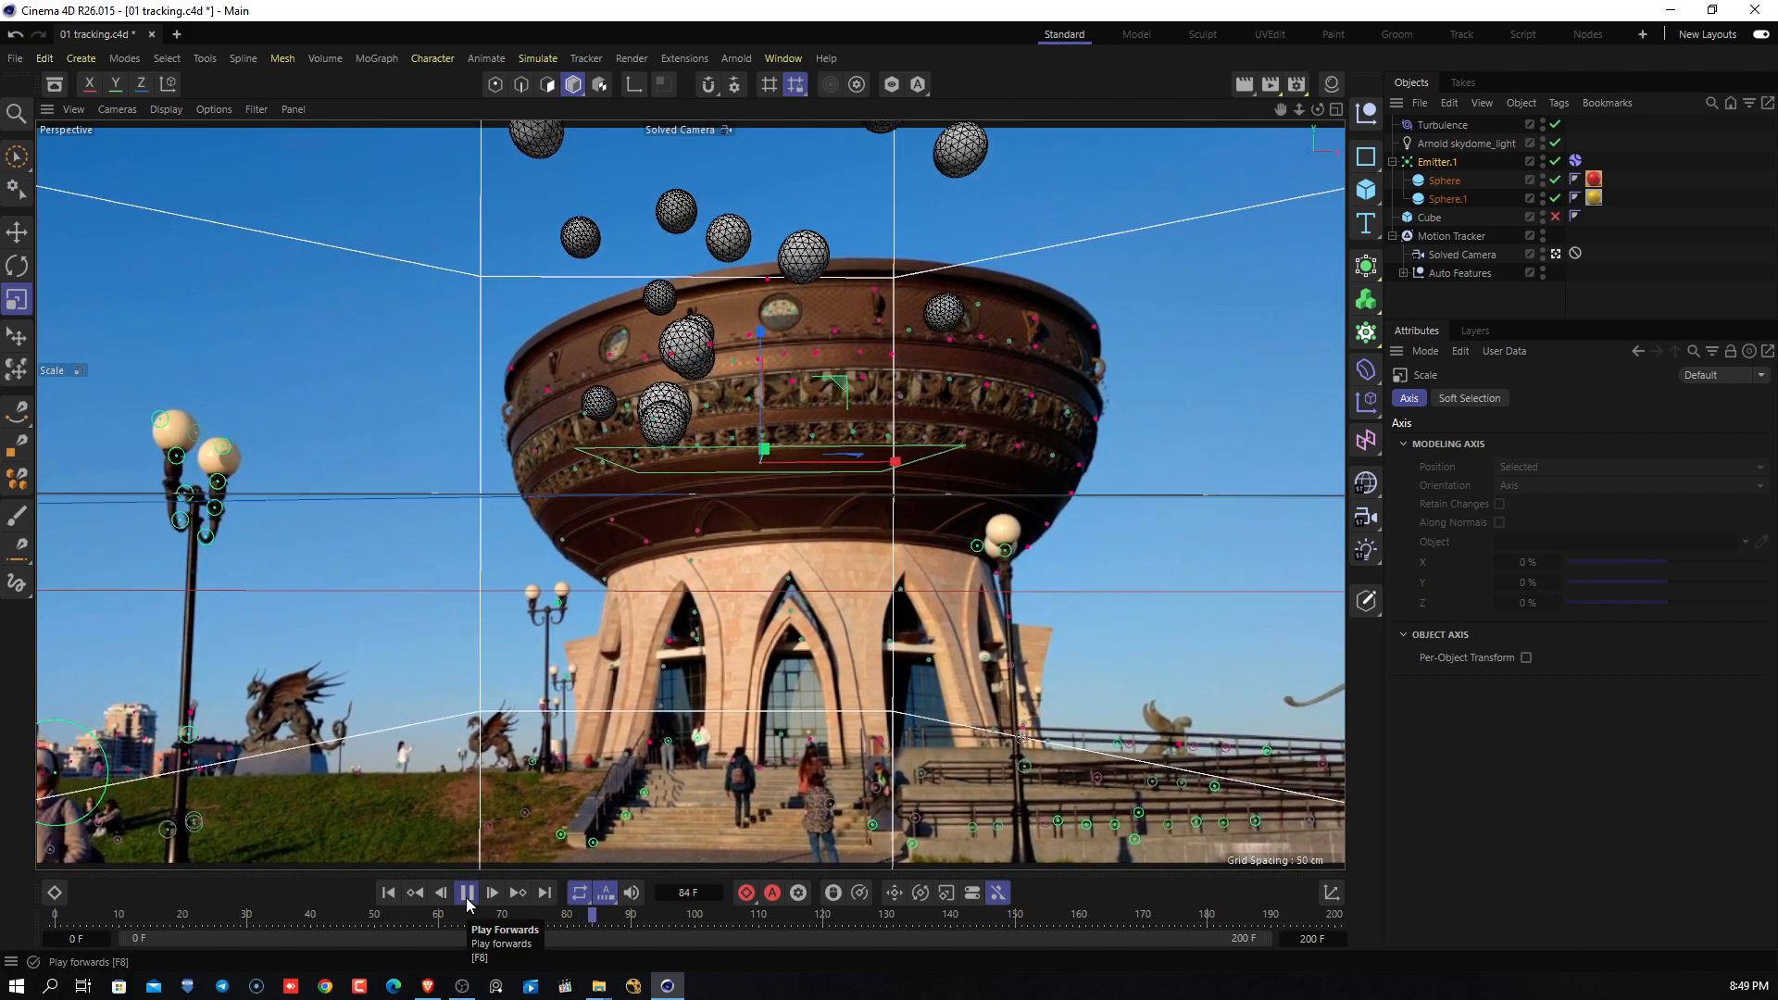
click(468, 895)
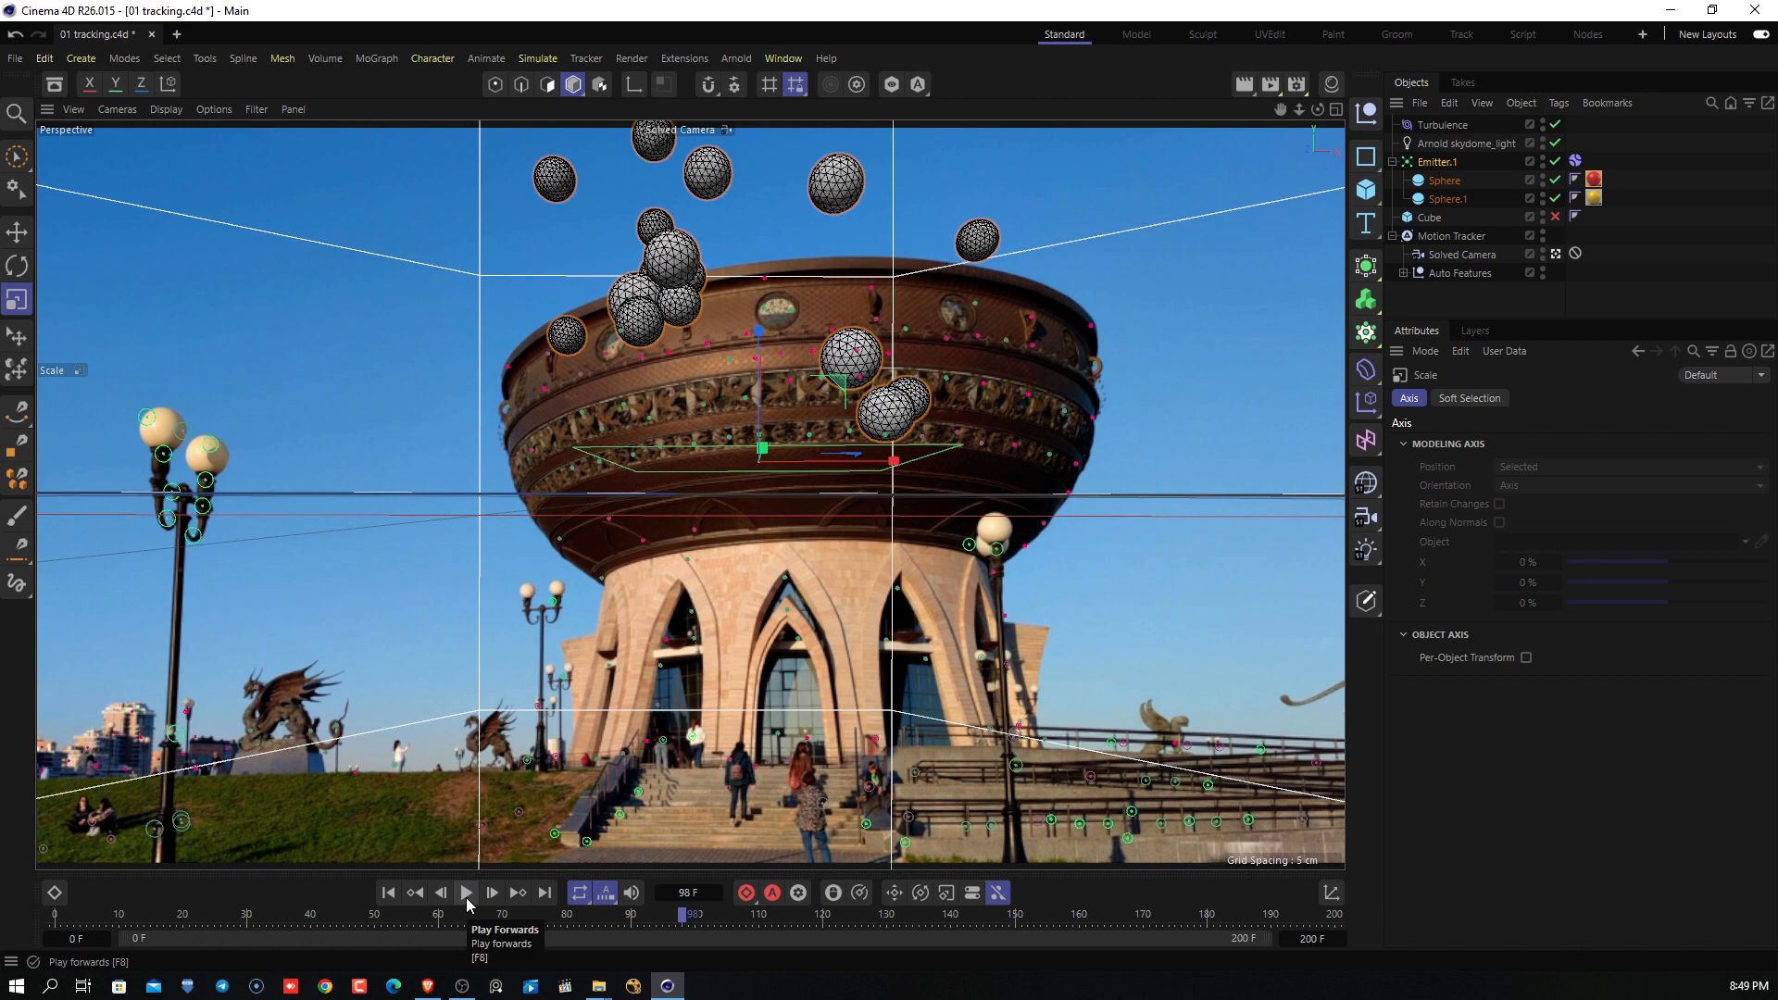
Test a rotation variation of 61 % on Emitter.1 in playback and reduce the variation to 0 %.
click(1434, 163)
click(1533, 398)
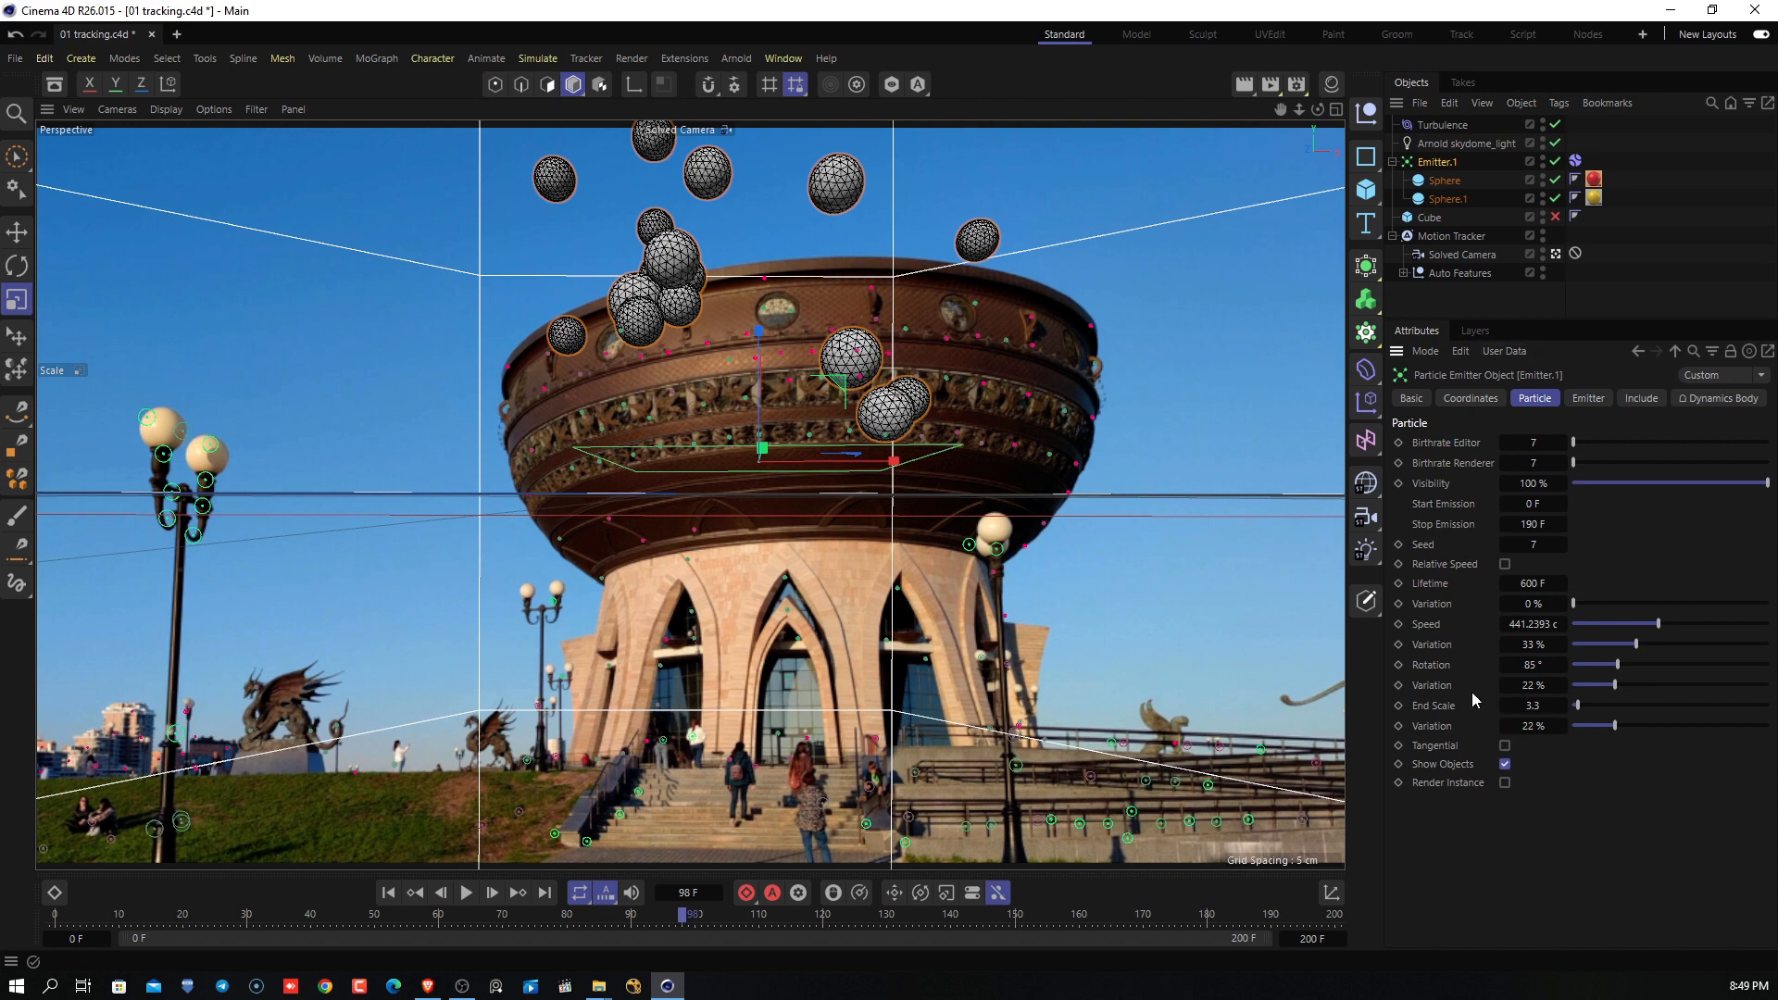
drag(1613, 689, 1693, 687)
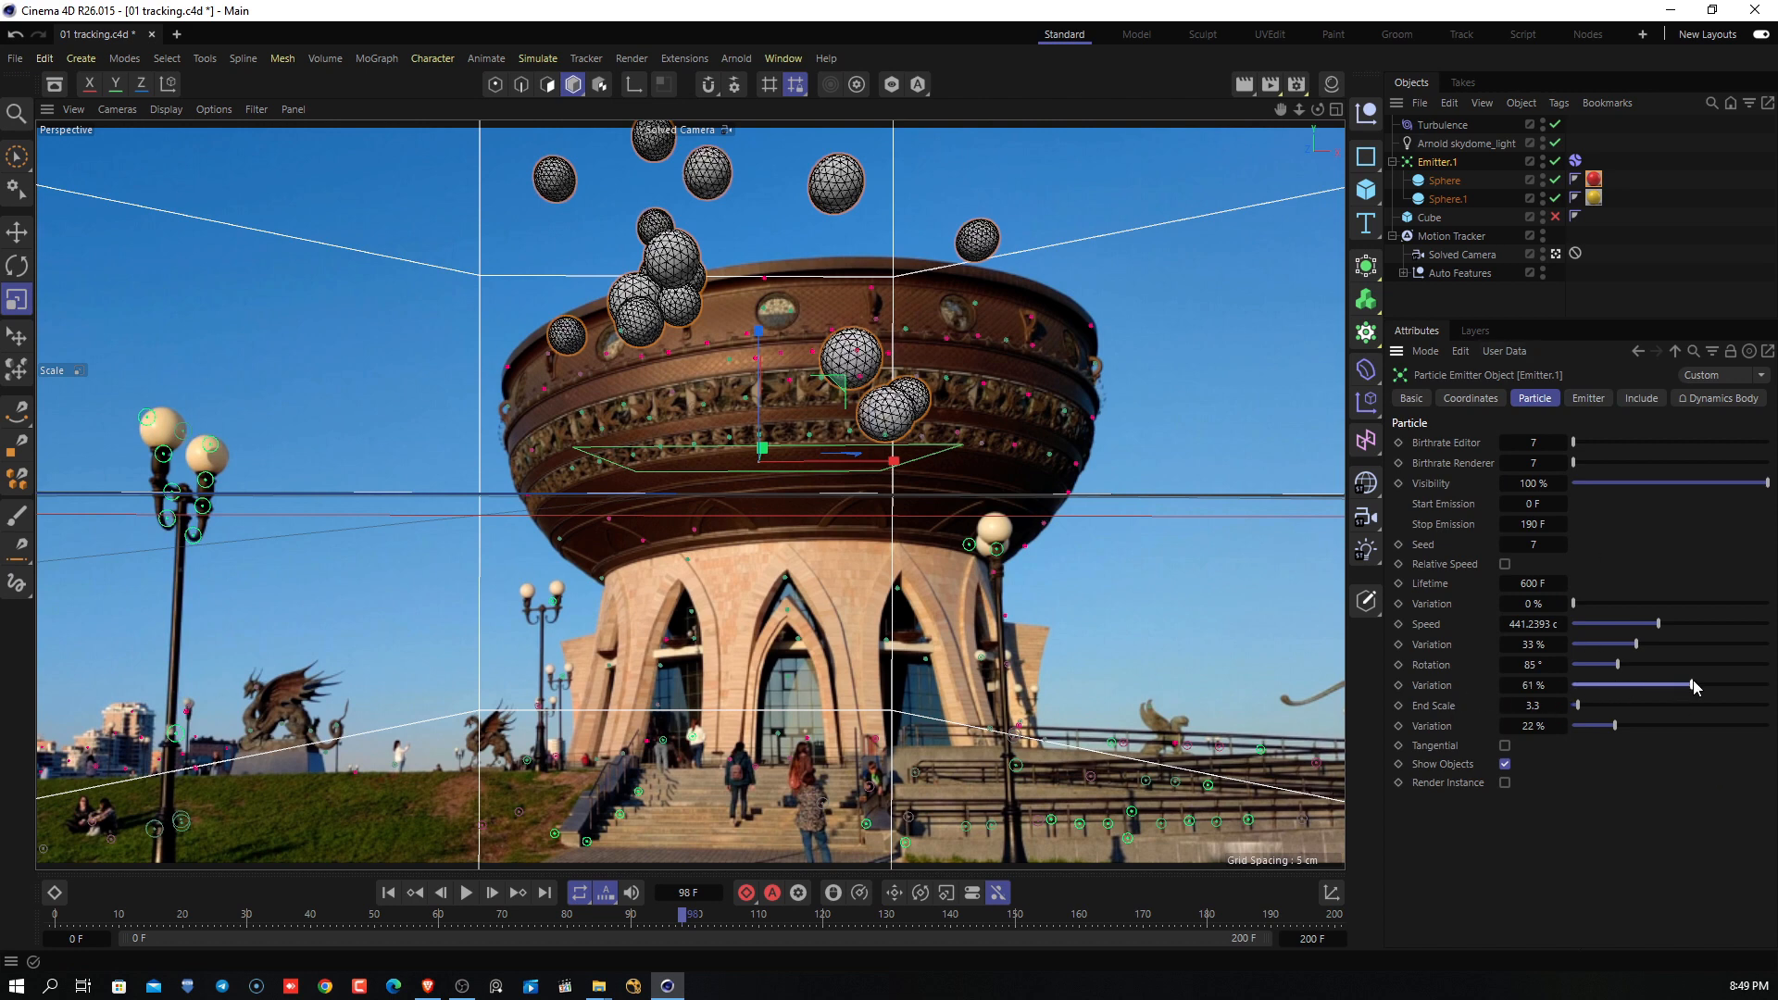
click(459, 894)
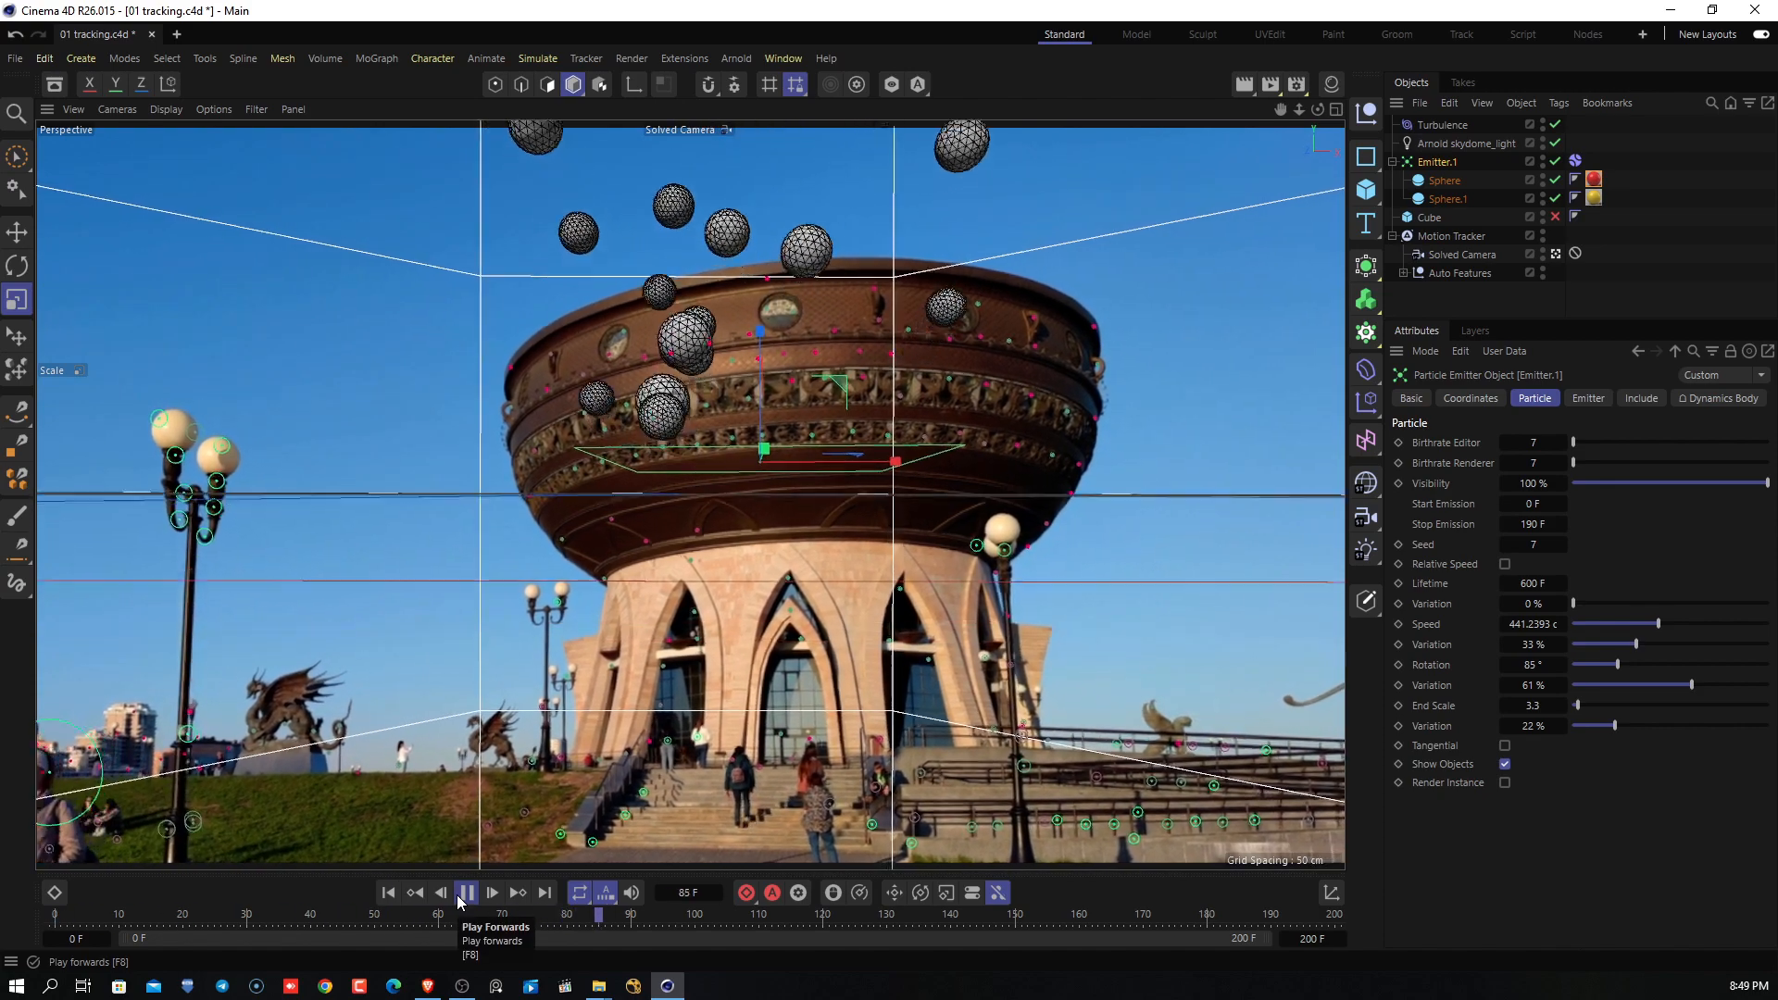
click(466, 893)
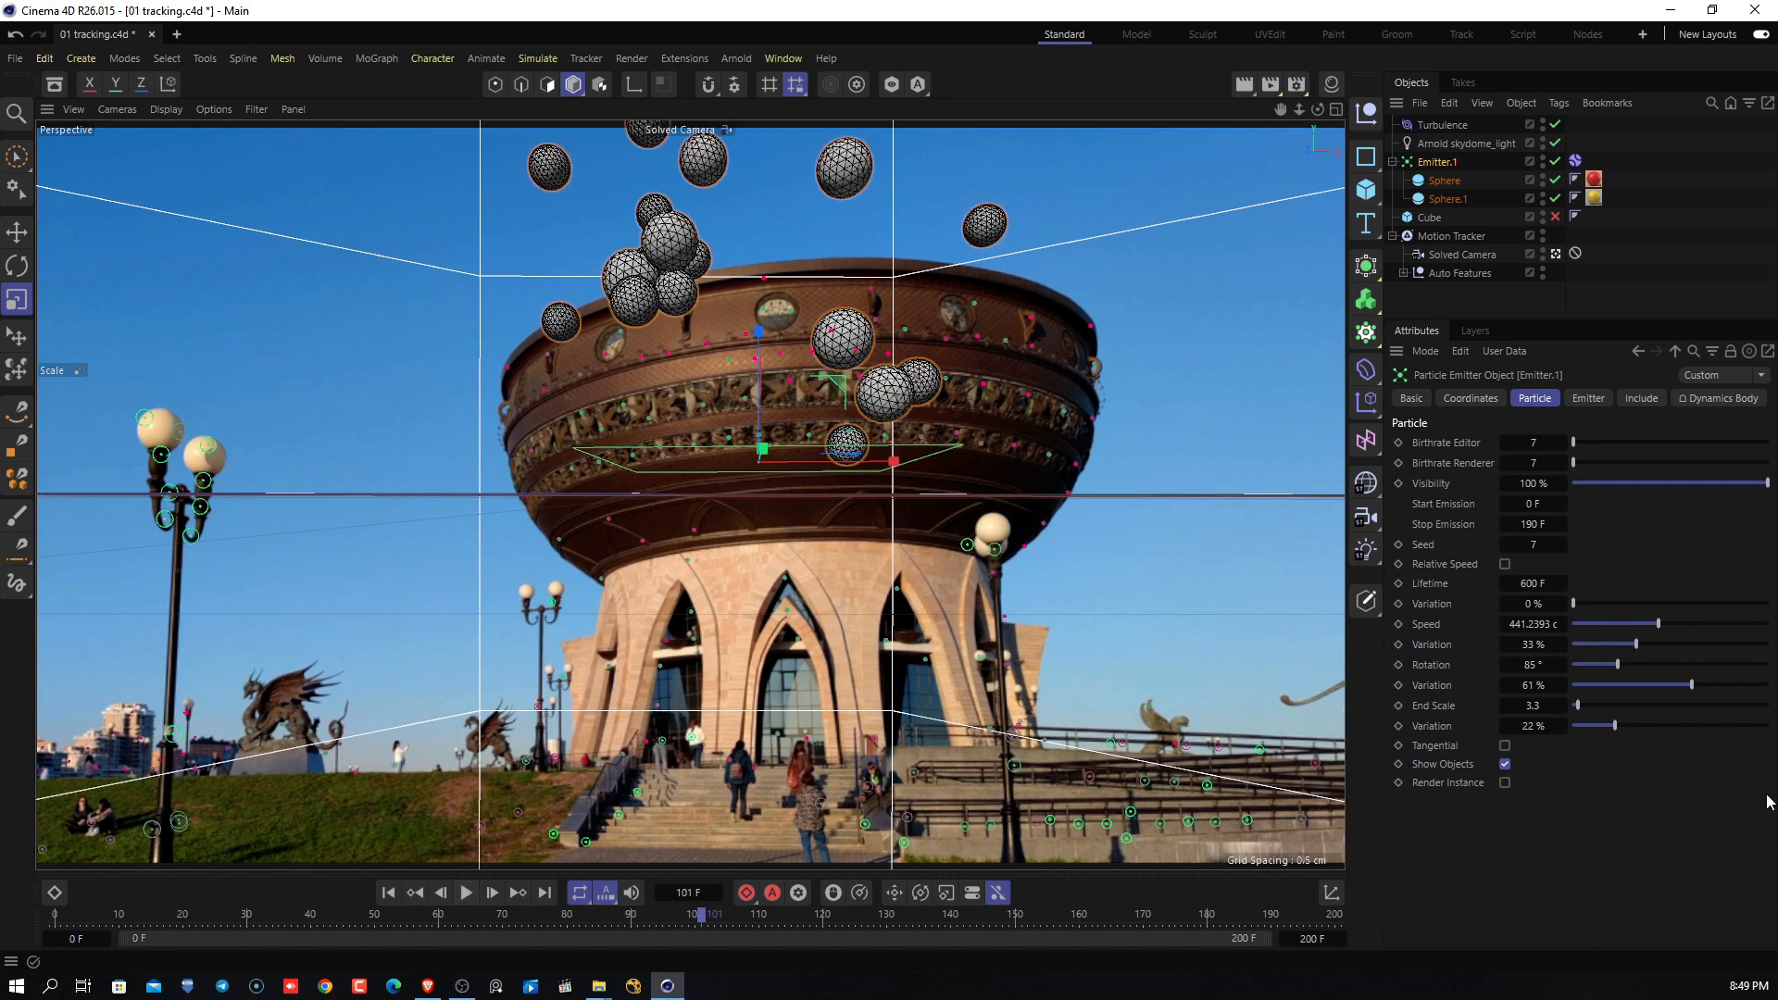
drag(1625, 690, 1466, 700)
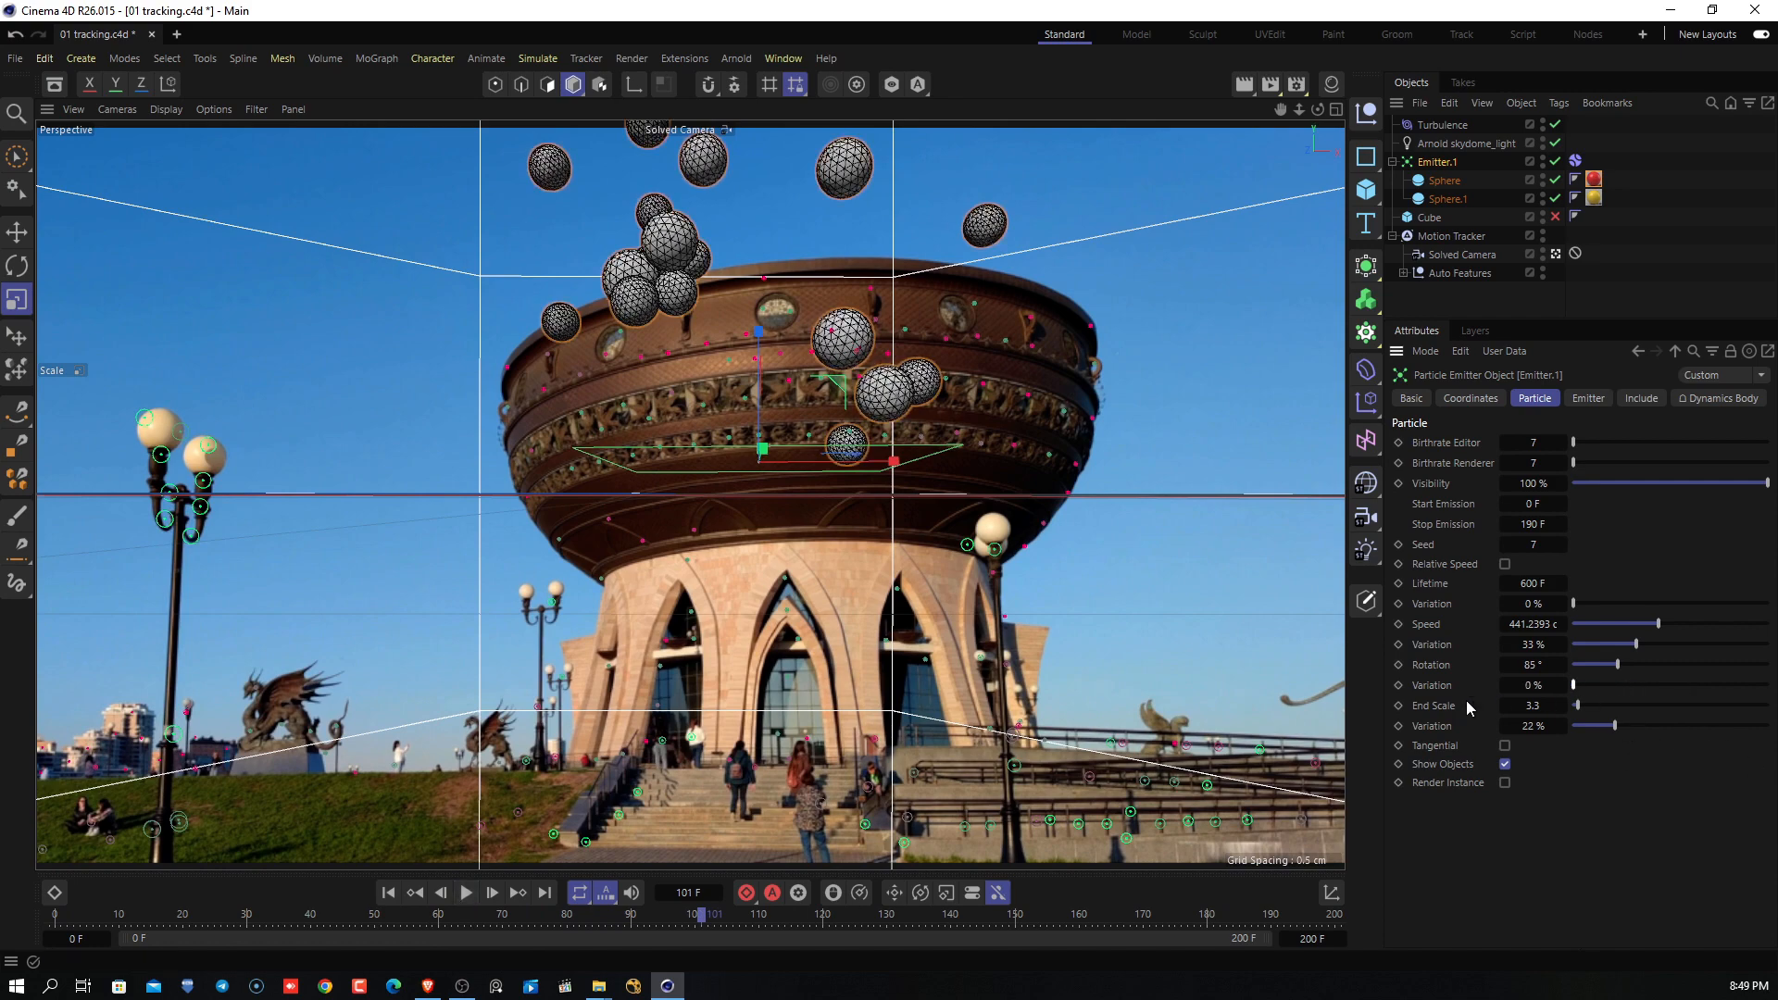
Replay the emission from the first frame and stop it at frame 130.
click(391, 895)
click(468, 894)
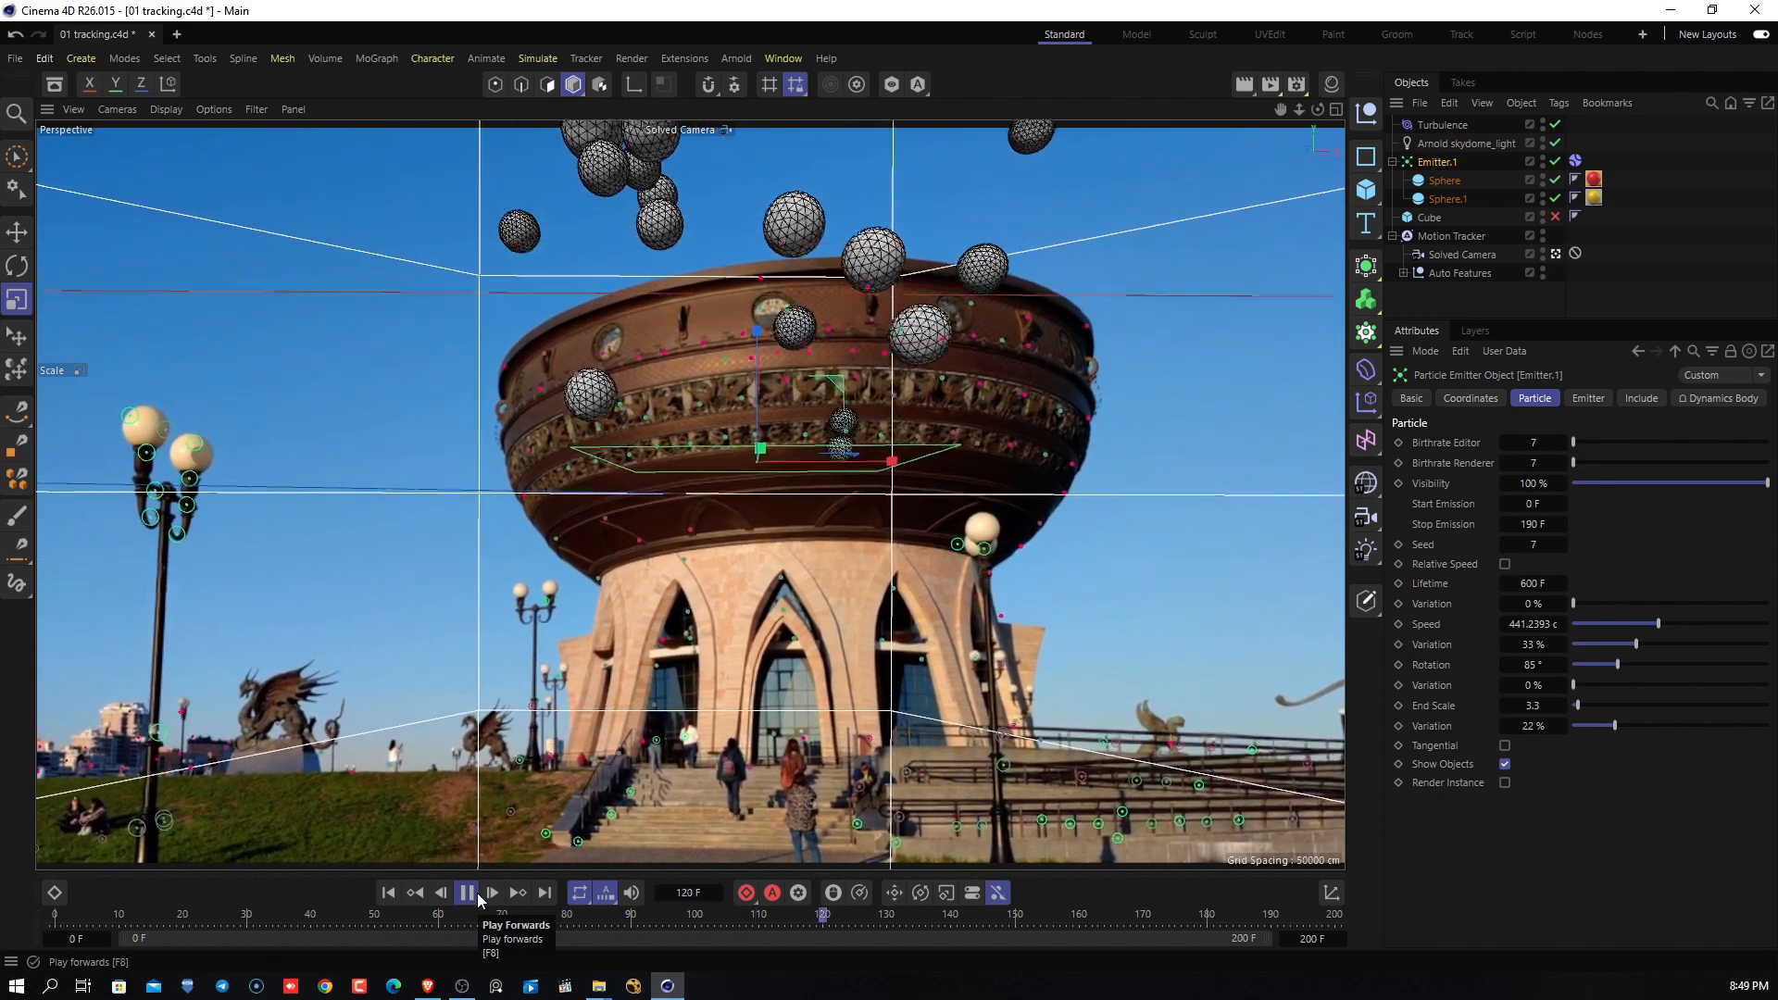
click(477, 895)
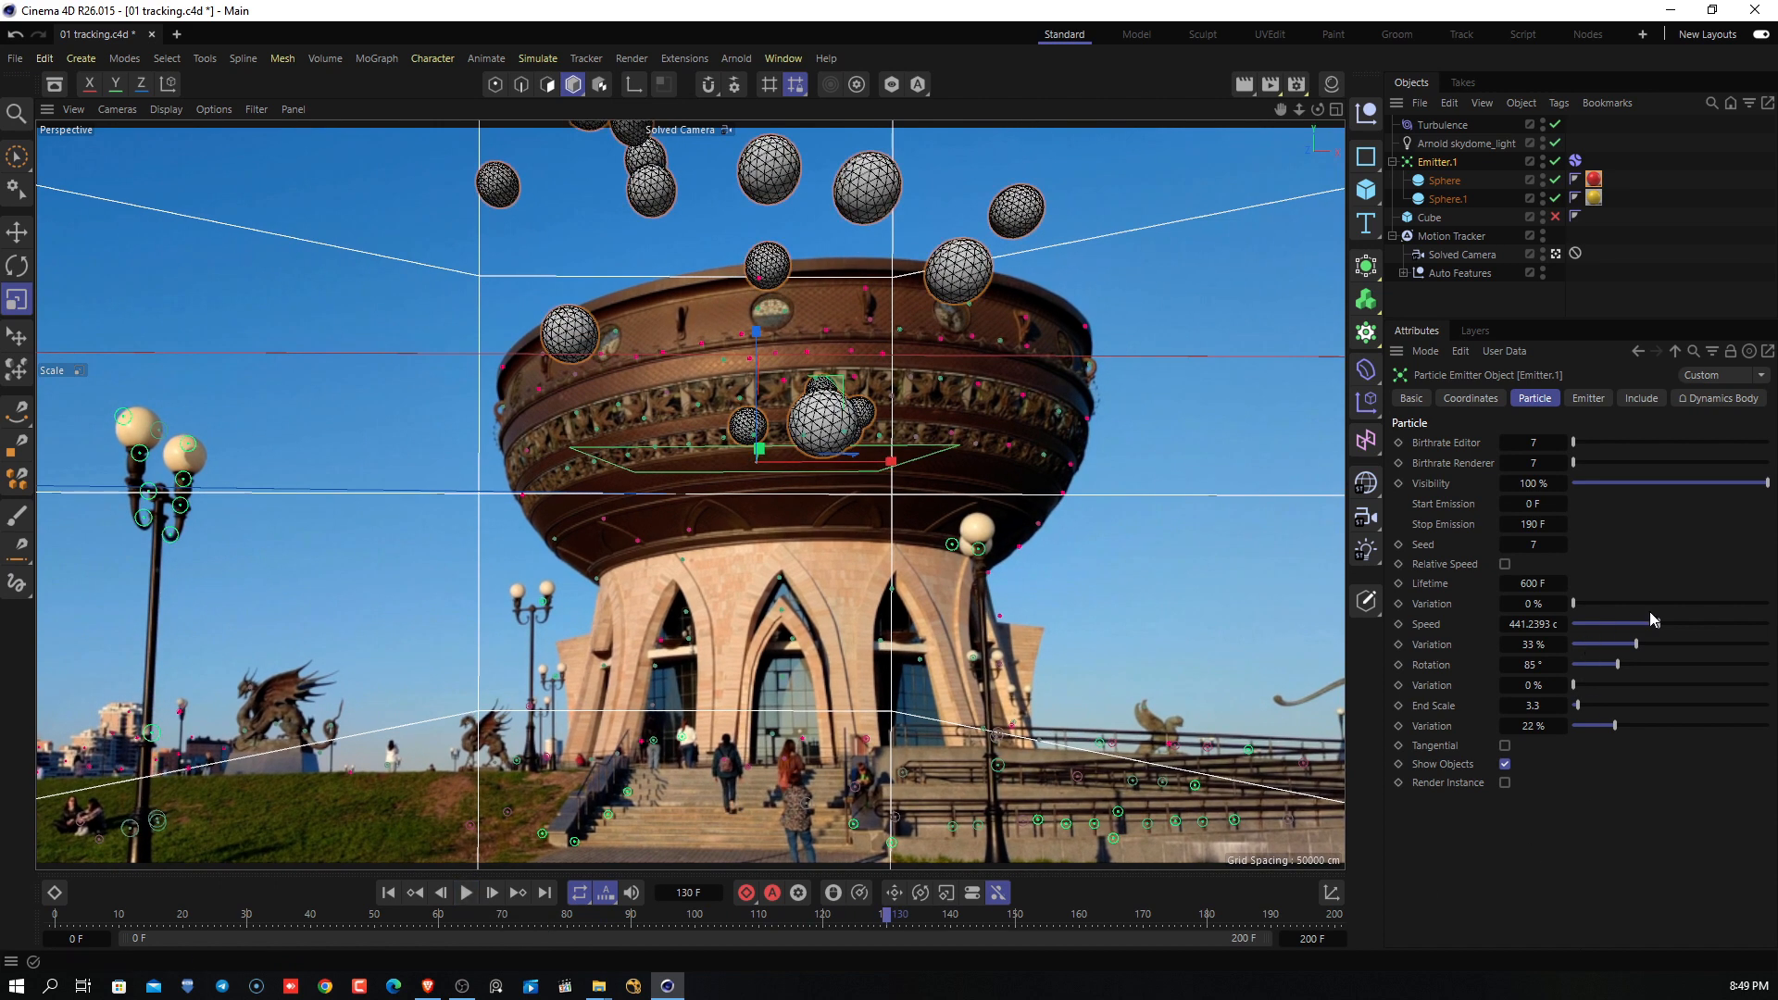
Raise the particle speed of Emitter.1 to 636 cm, preview the emission up to frame 129 and return to the start.
drag(1658, 624, 1698, 625)
click(388, 892)
click(466, 892)
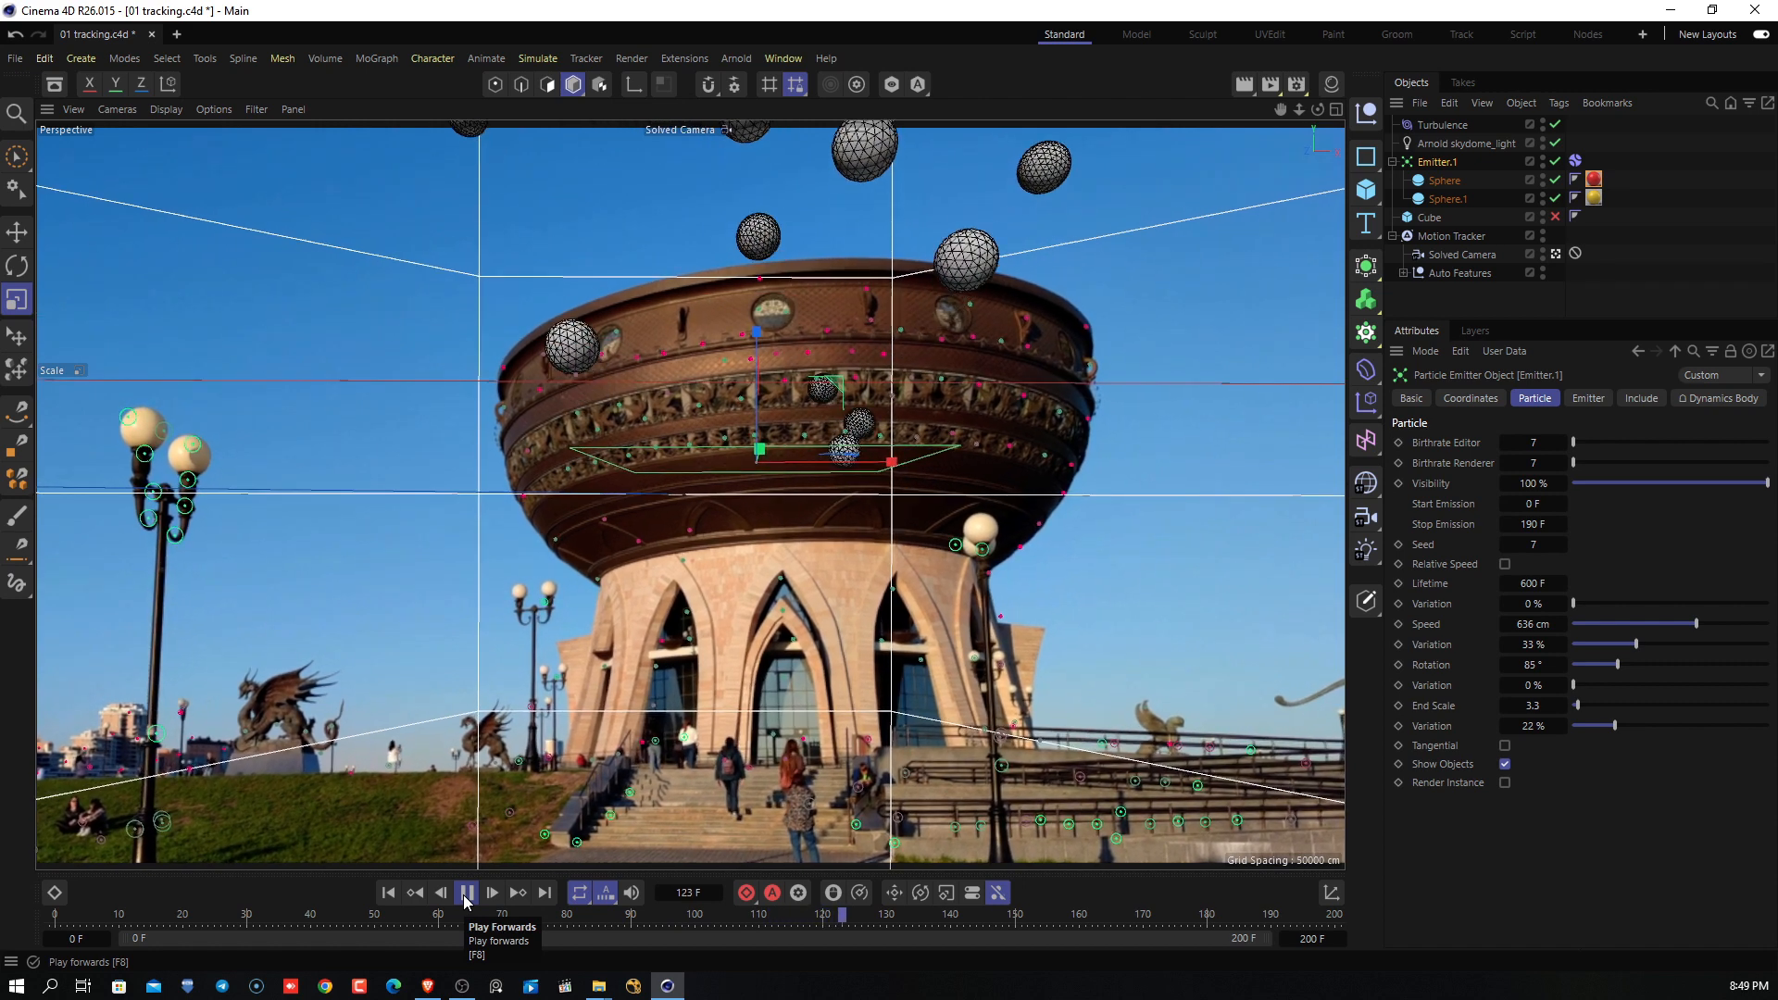
click(467, 893)
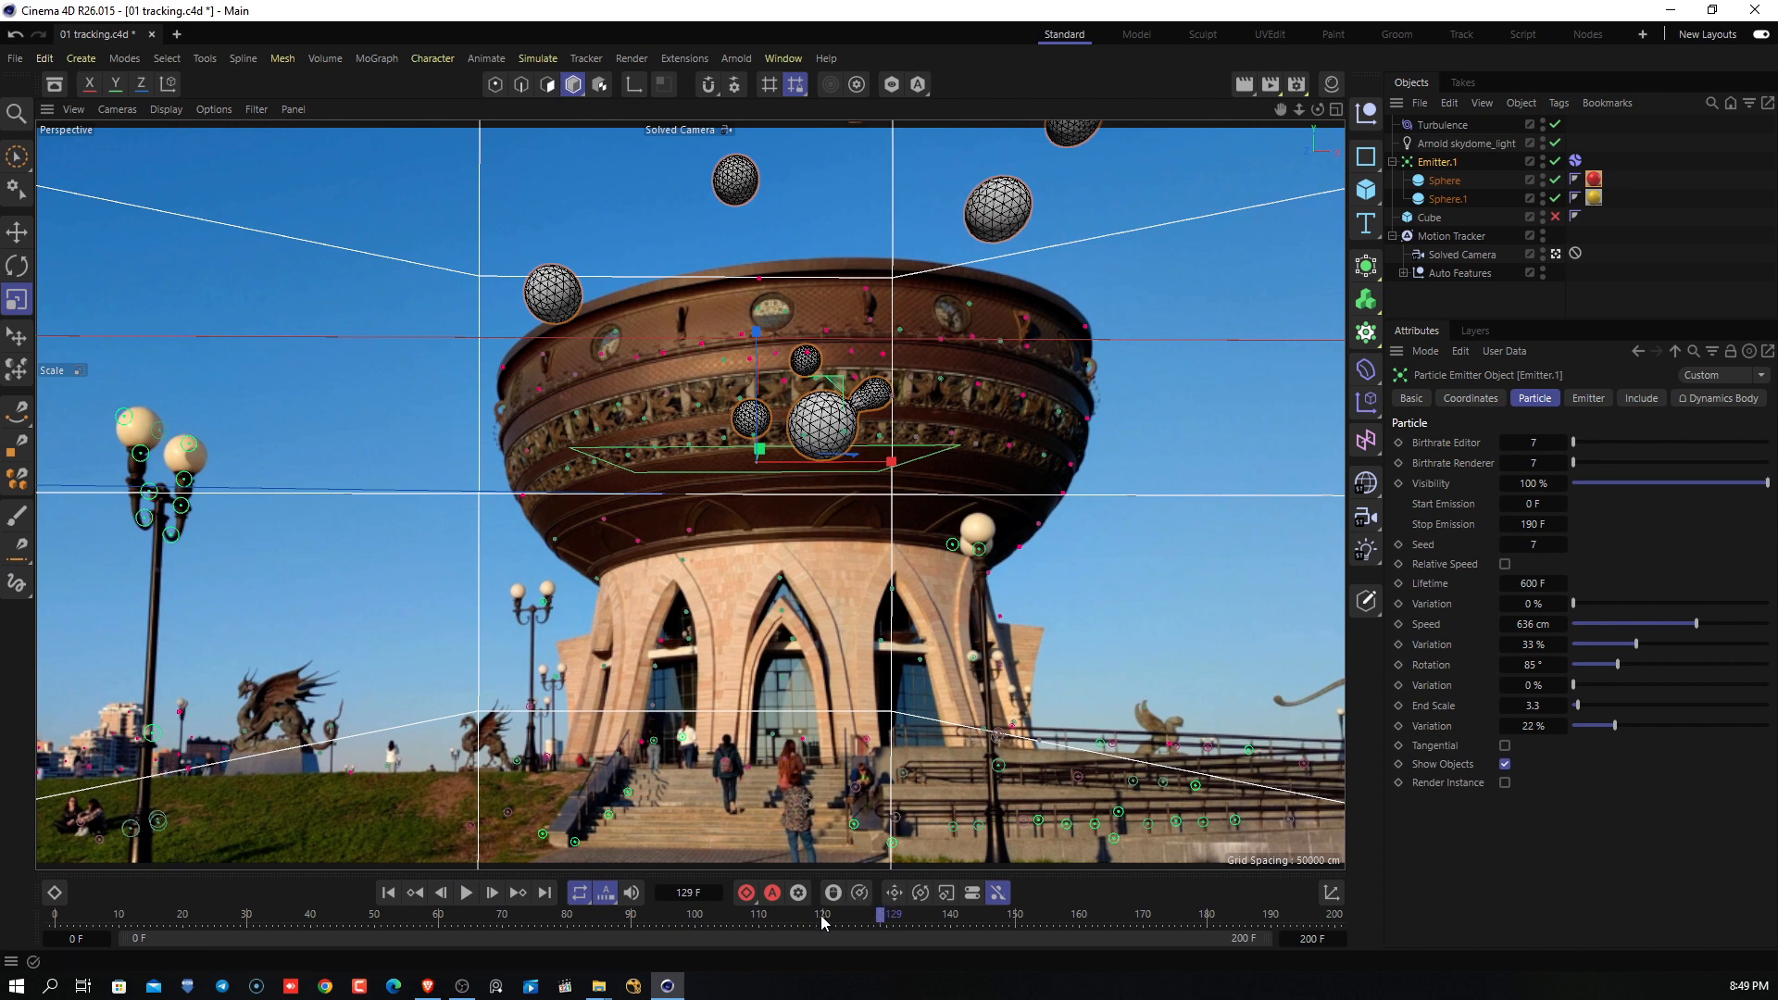
click(388, 893)
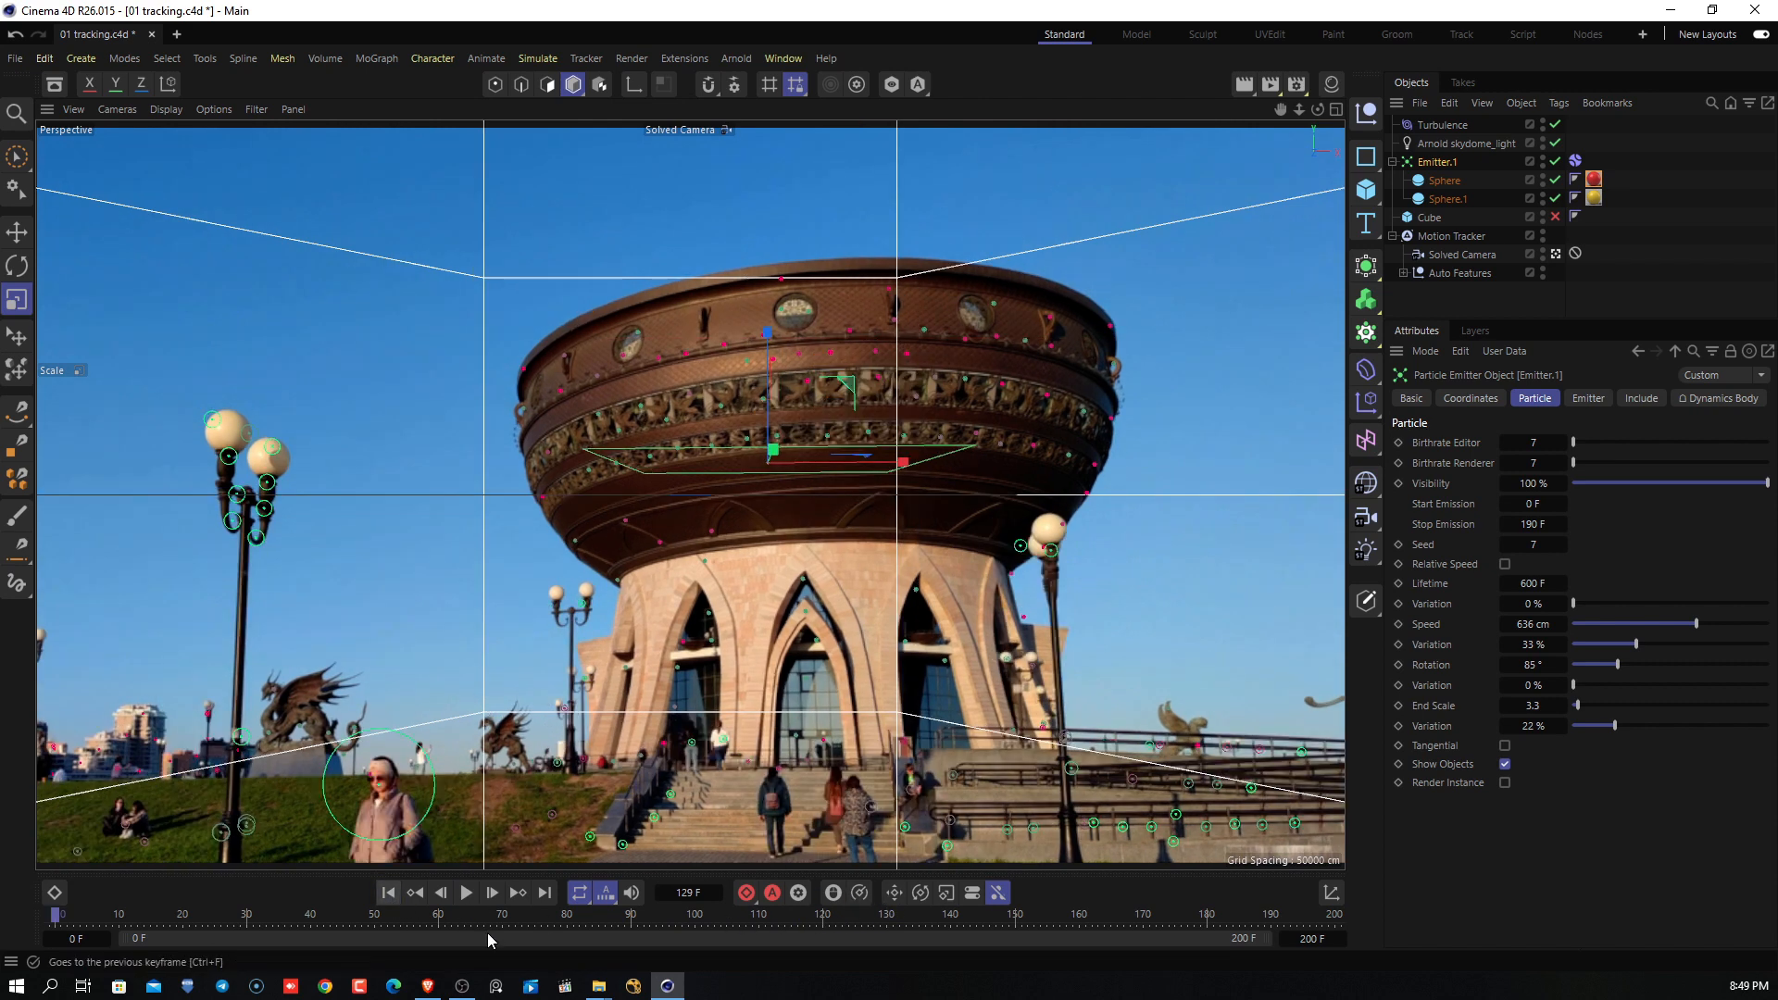
Limit the render output range to end at frame 100 in the render settings.
click(1296, 86)
drag(1297, 87, 782, 89)
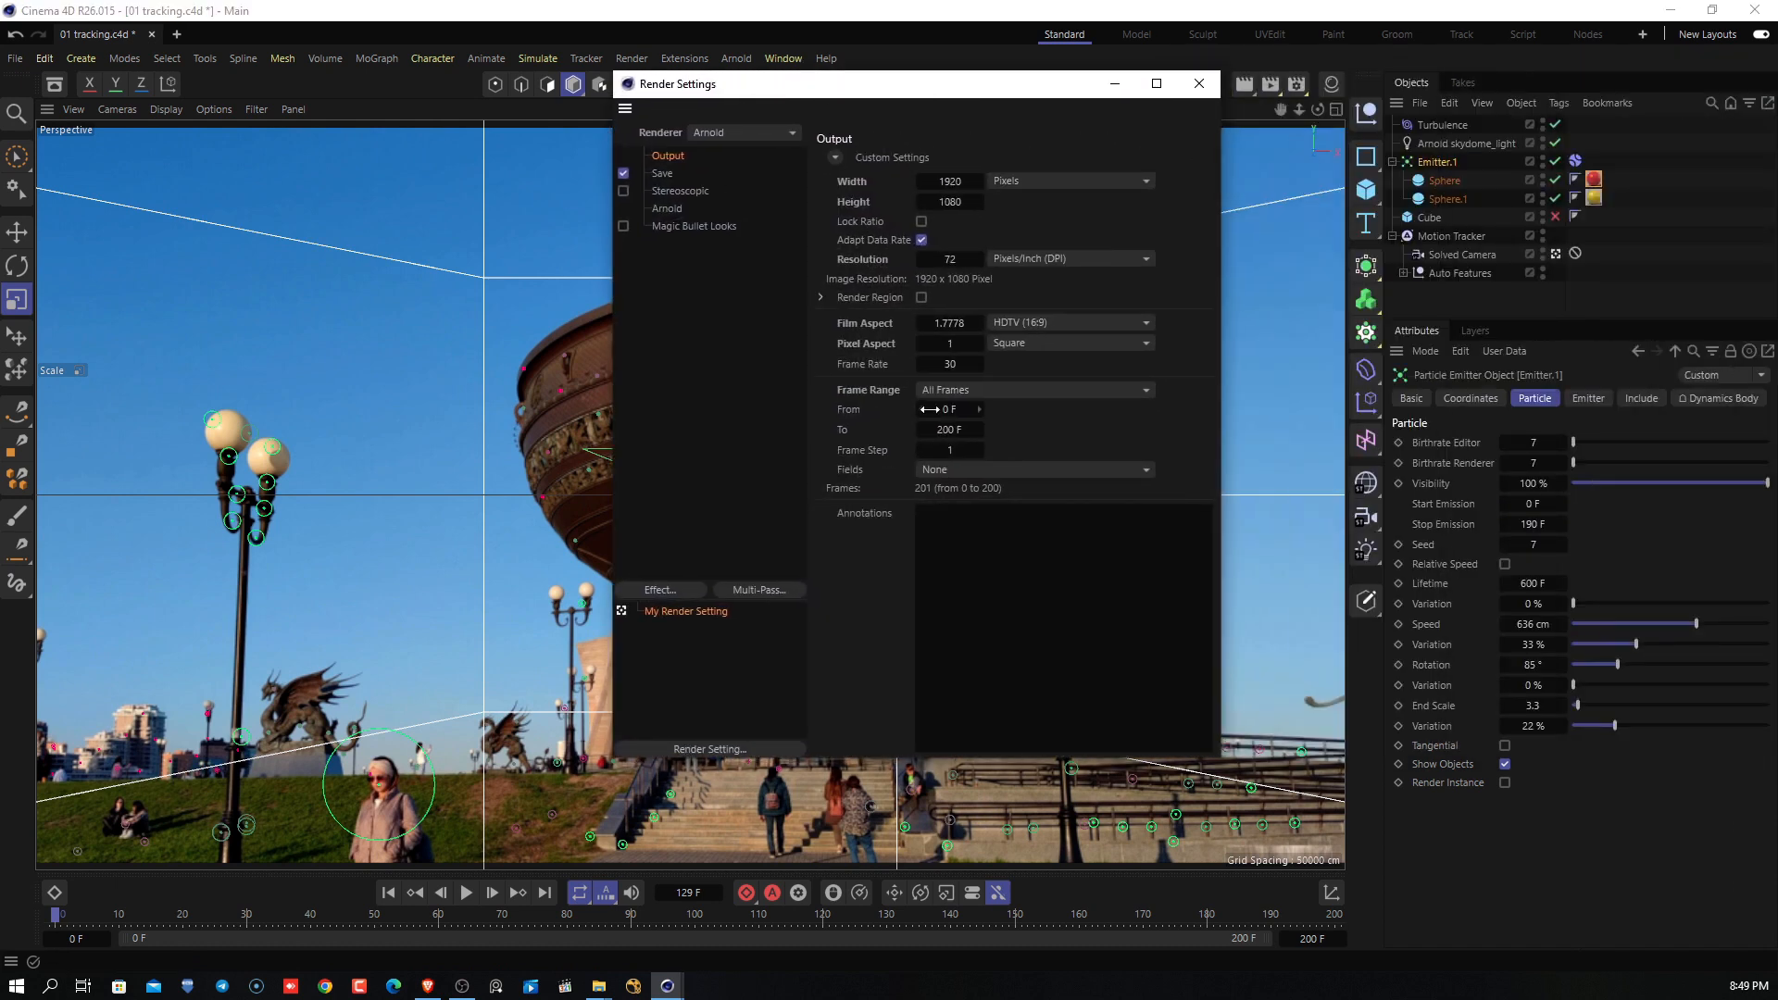
click(946, 432)
text(100)
key(Return)
drag(1016, 97, 679, 142)
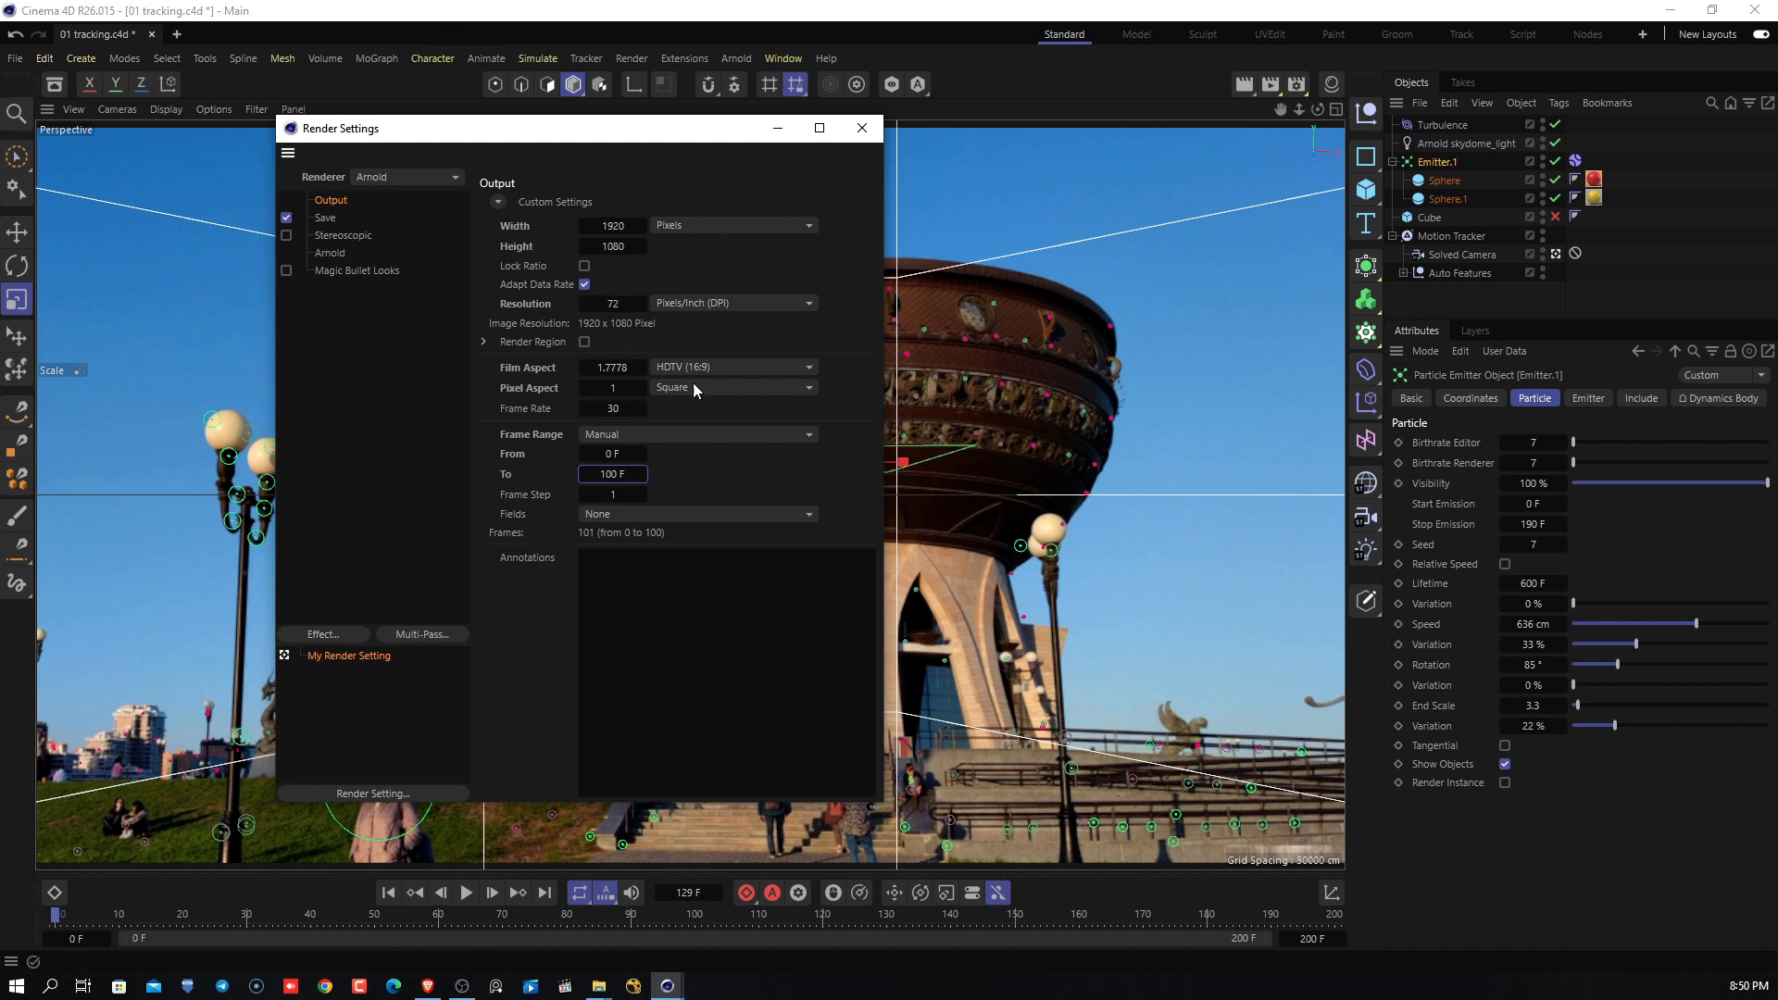
Browse for the regular image's save location and create and open a folder named Render inside Music.
click(348, 251)
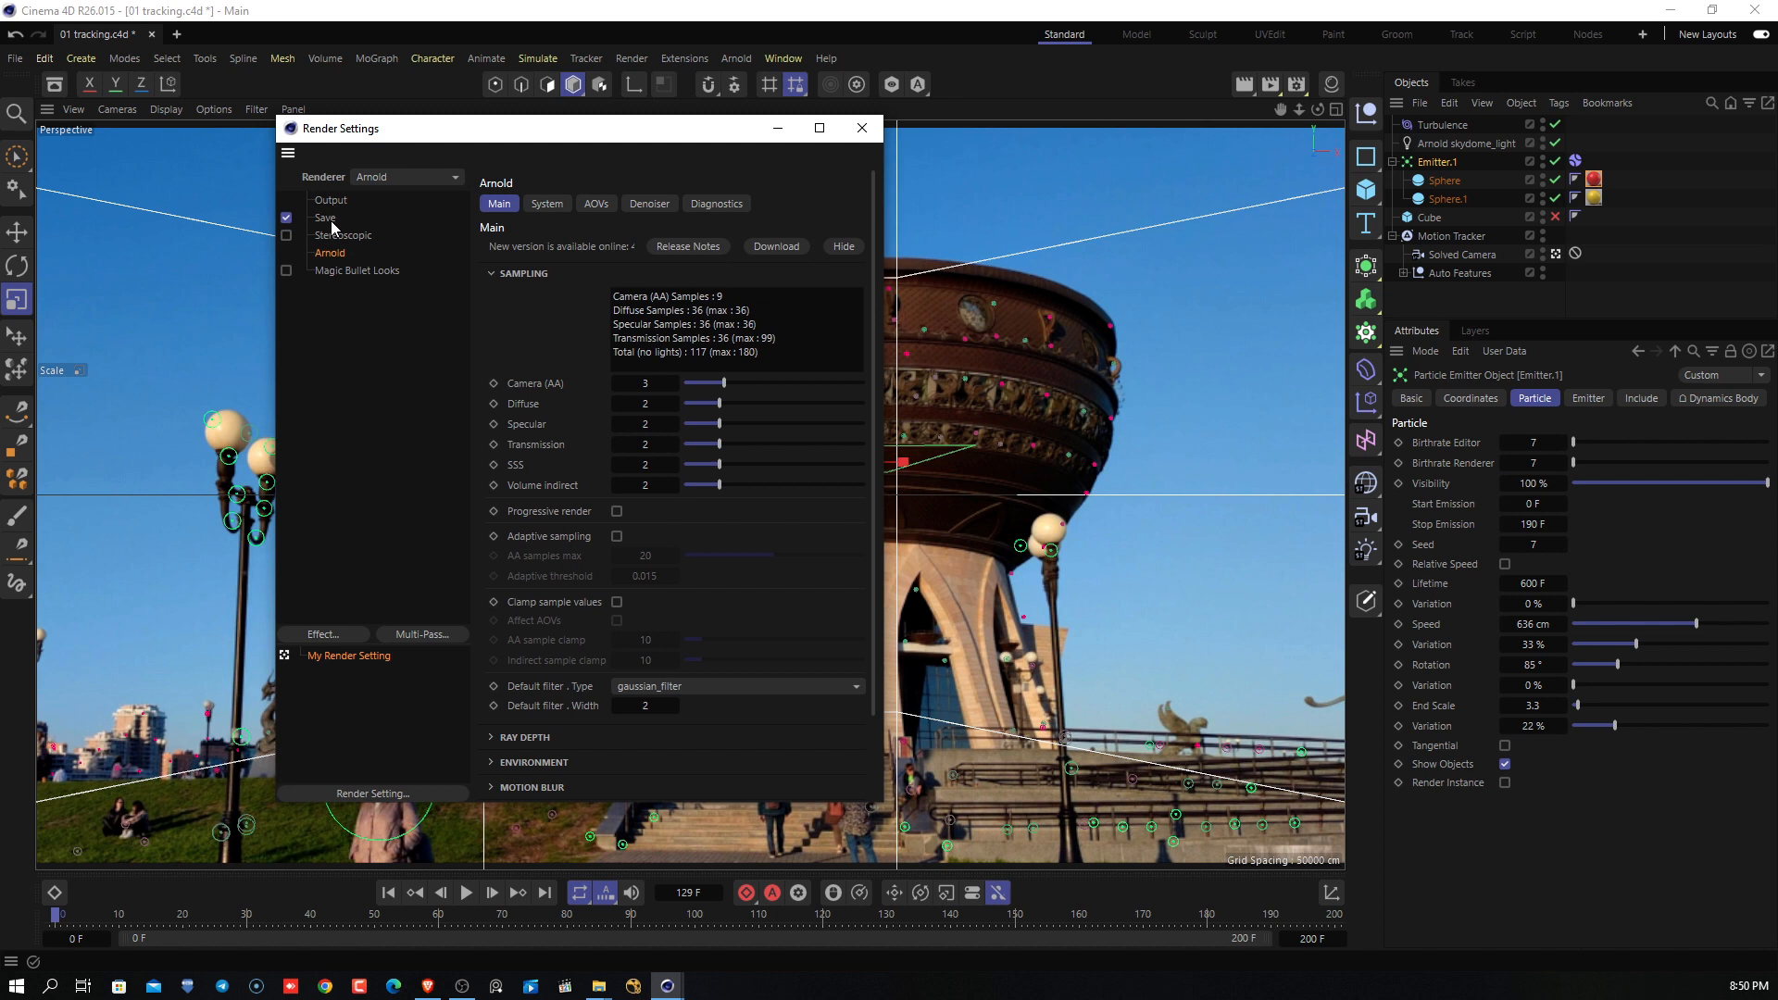
click(330, 221)
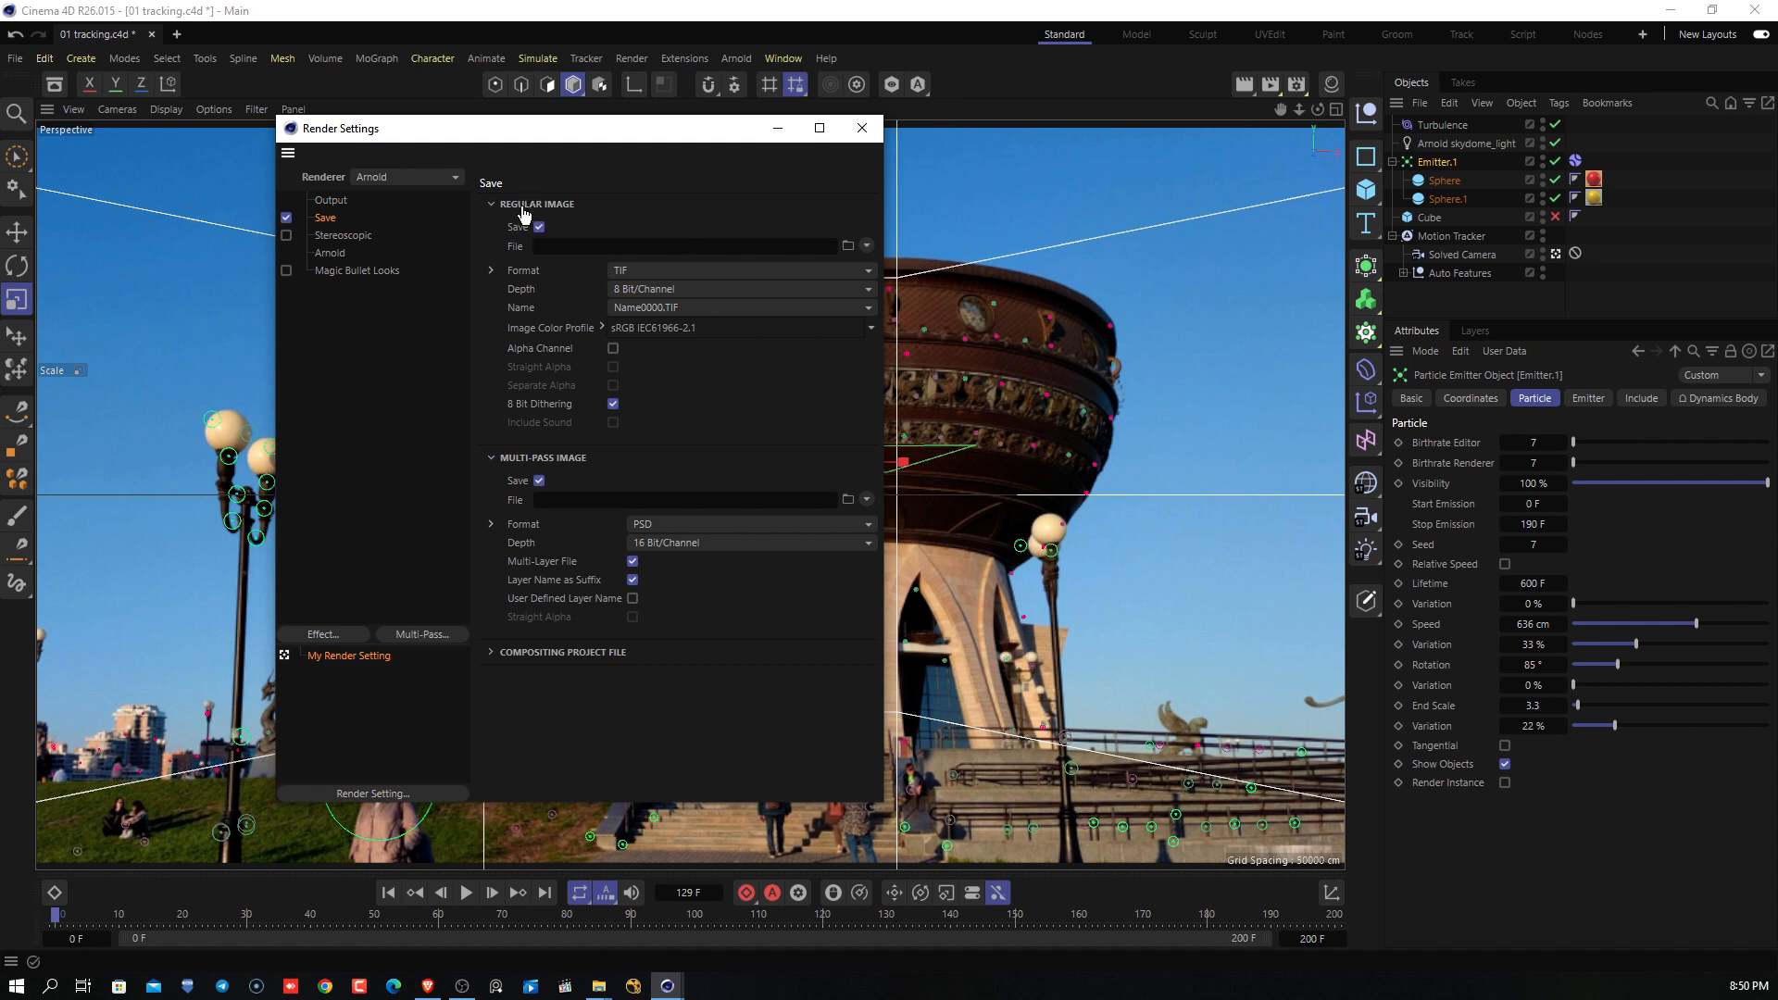
click(845, 245)
drag(882, 152, 975, 160)
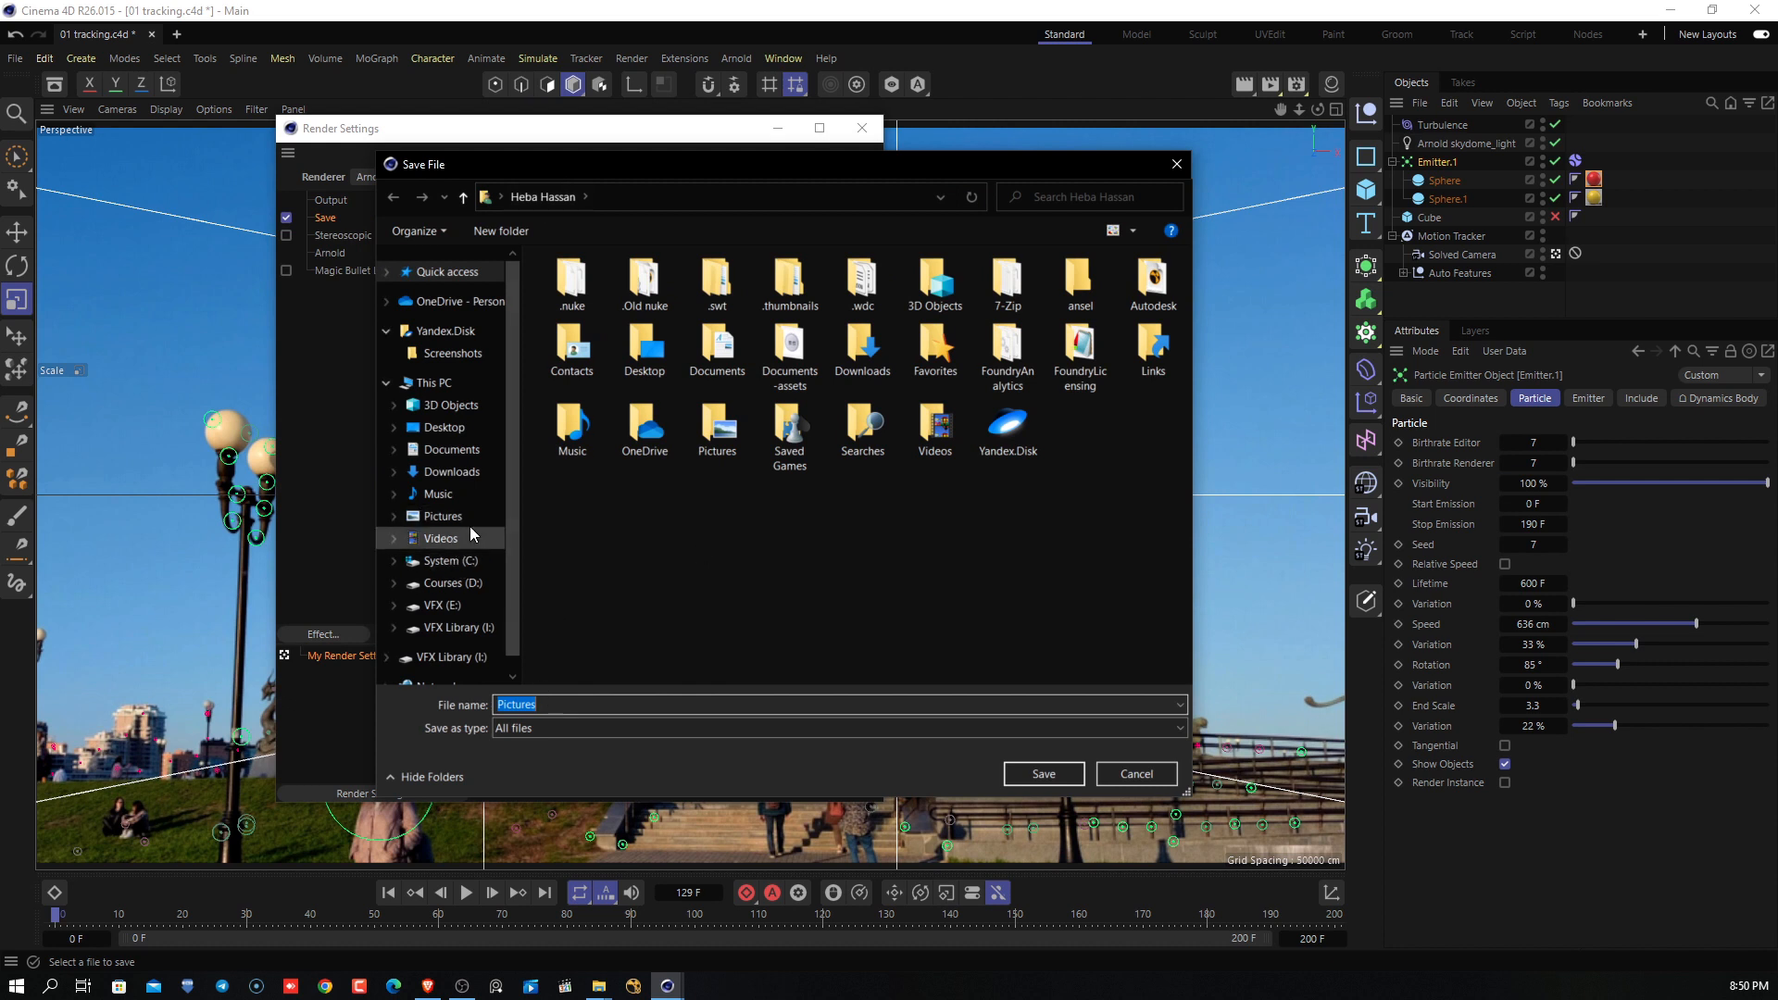
click(470, 492)
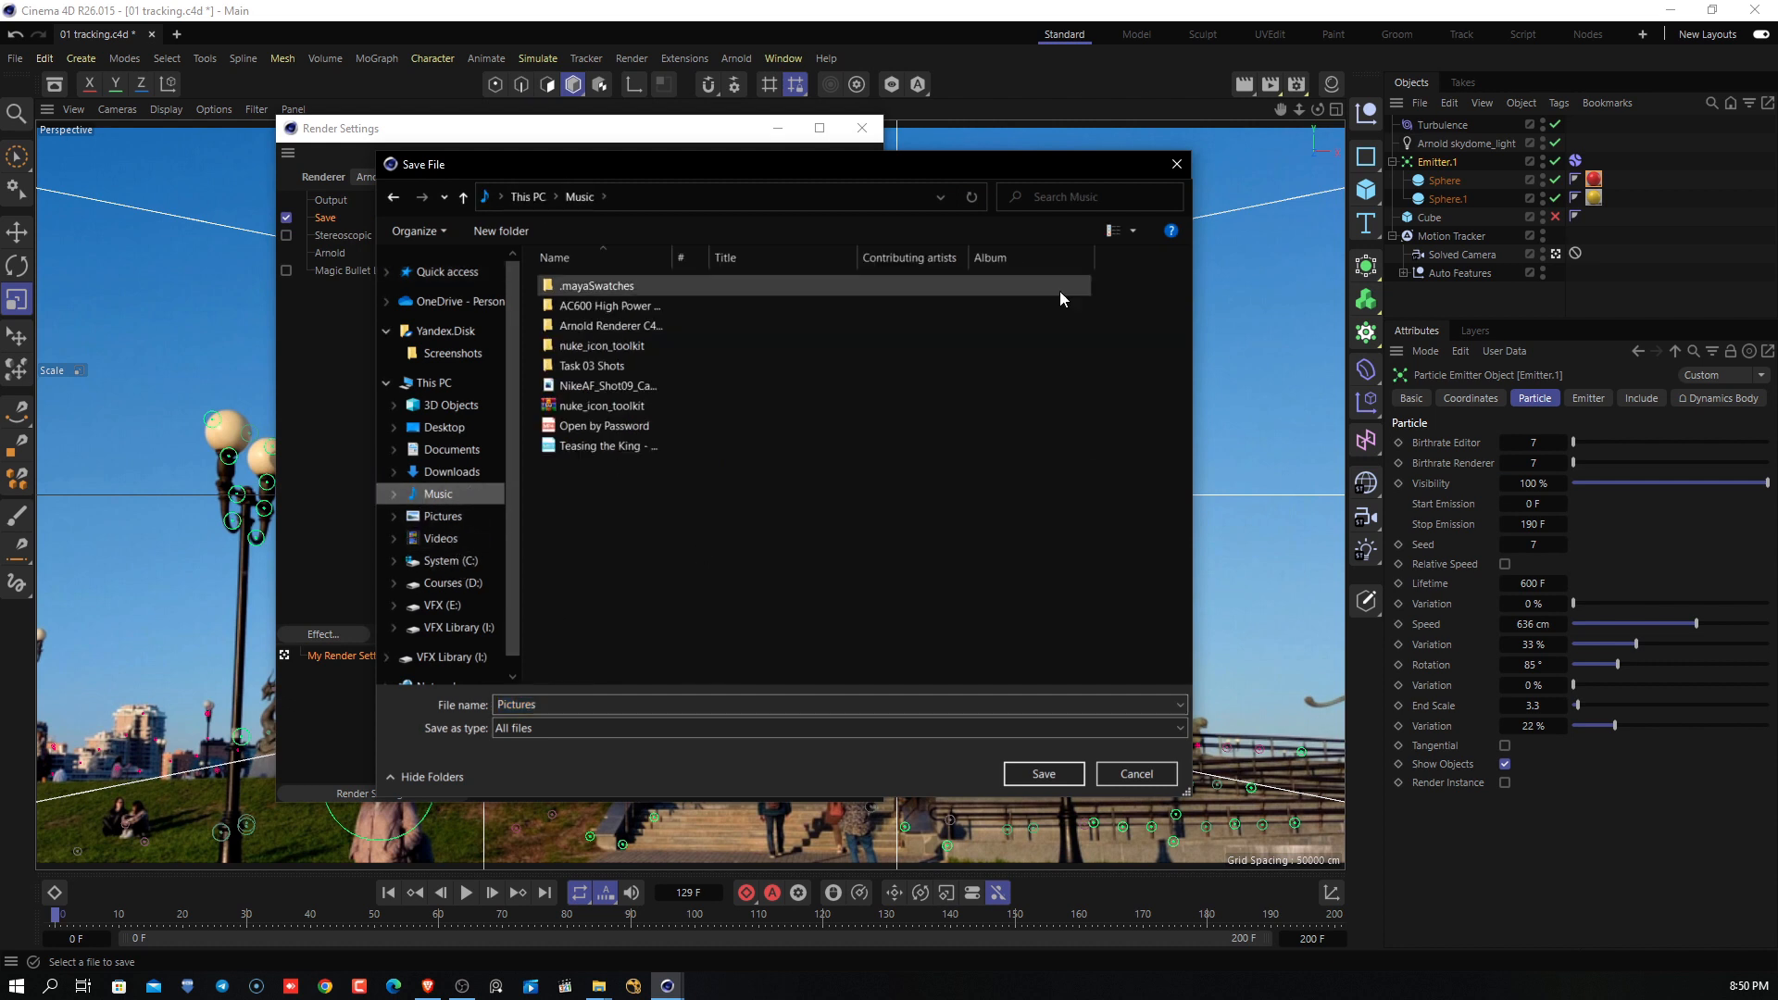
click(496, 234)
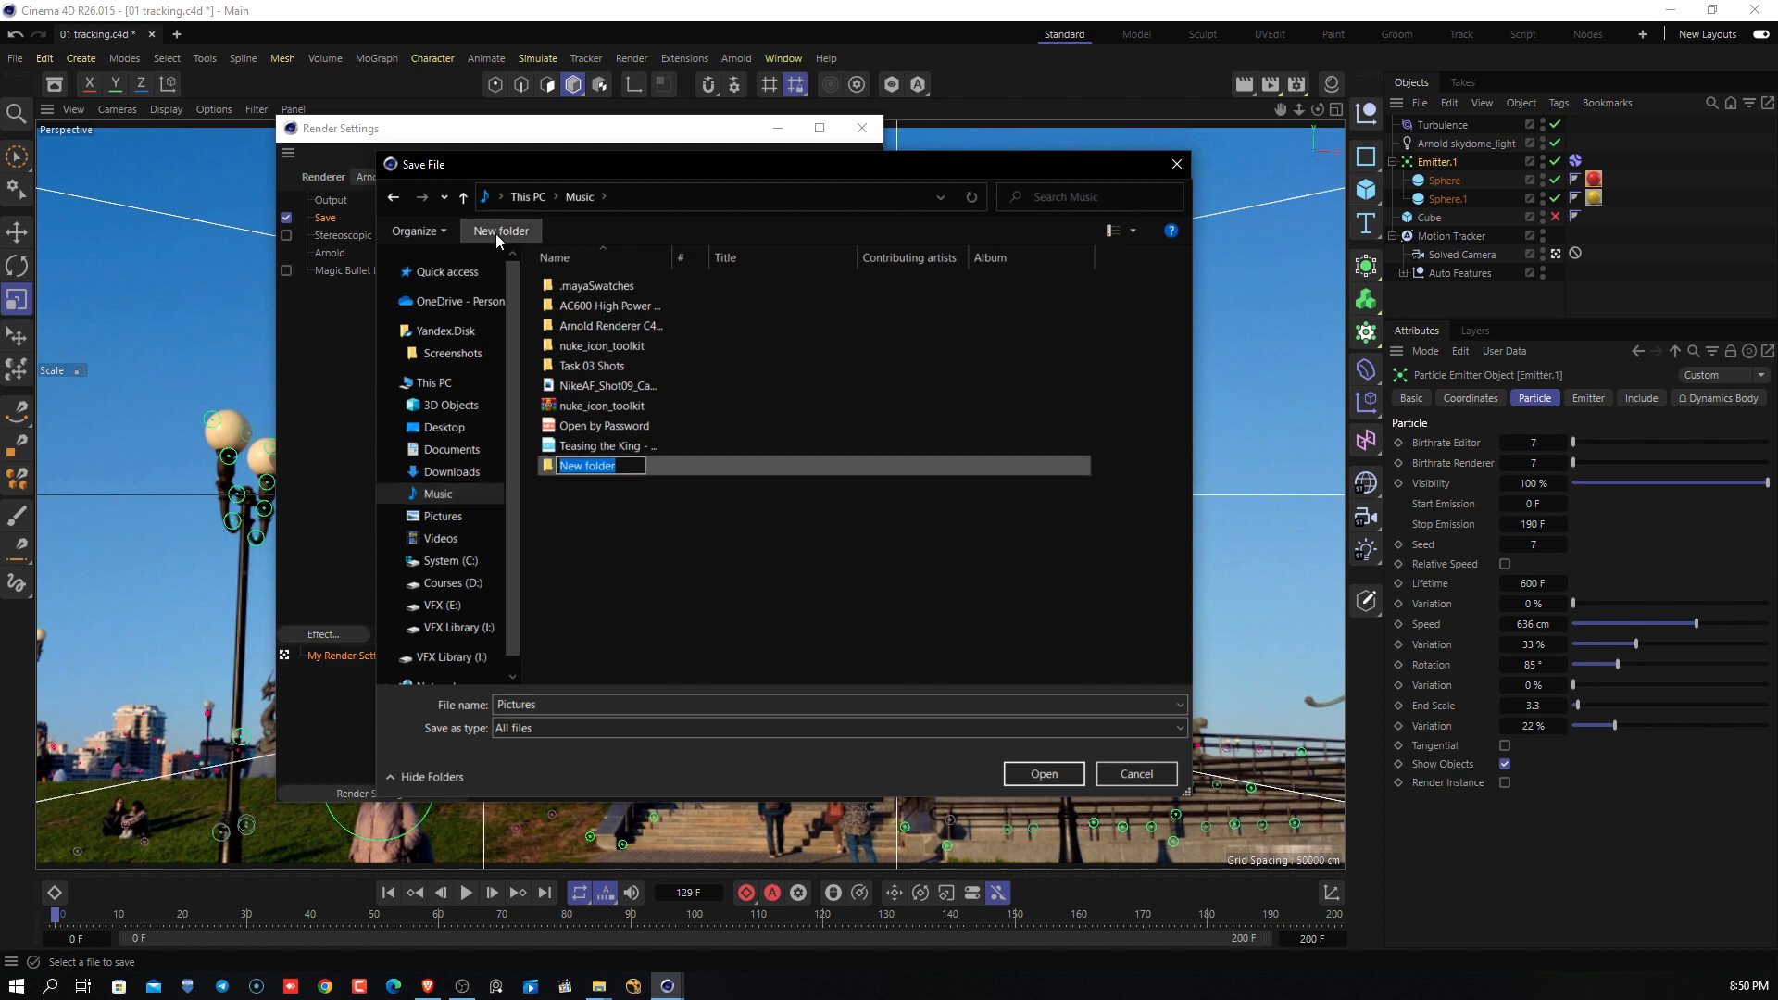
text(Render)
key(Return)
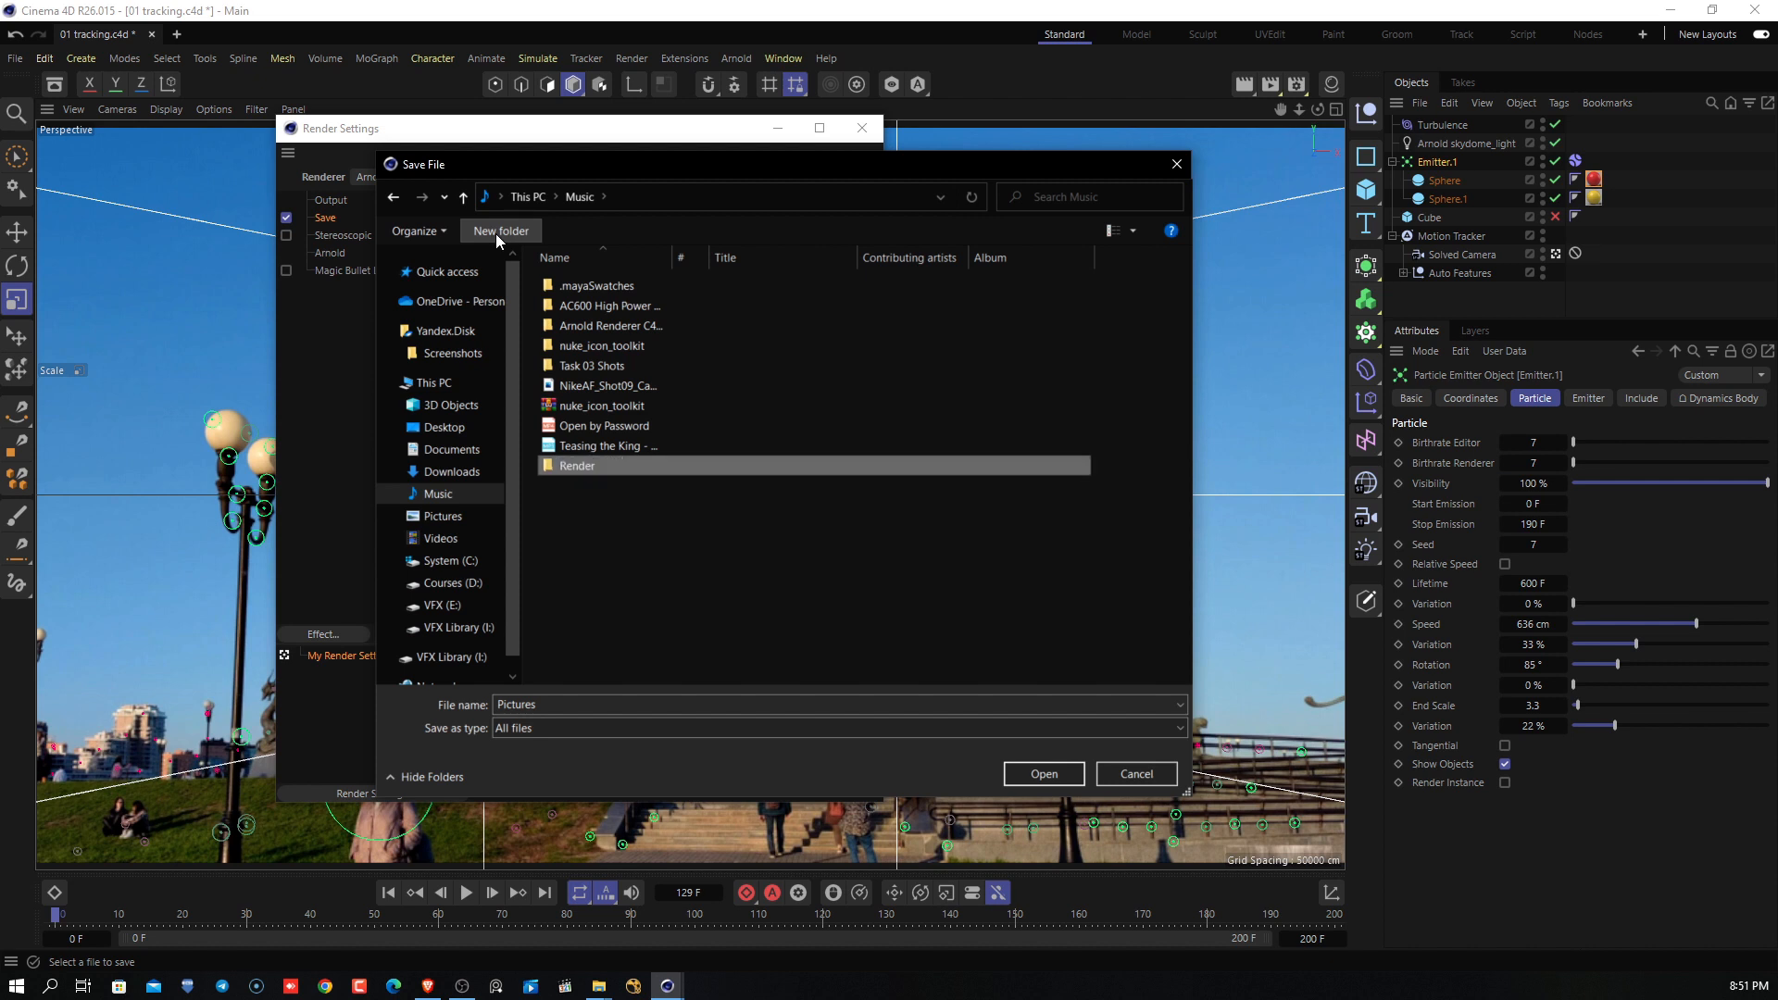
key(Return)
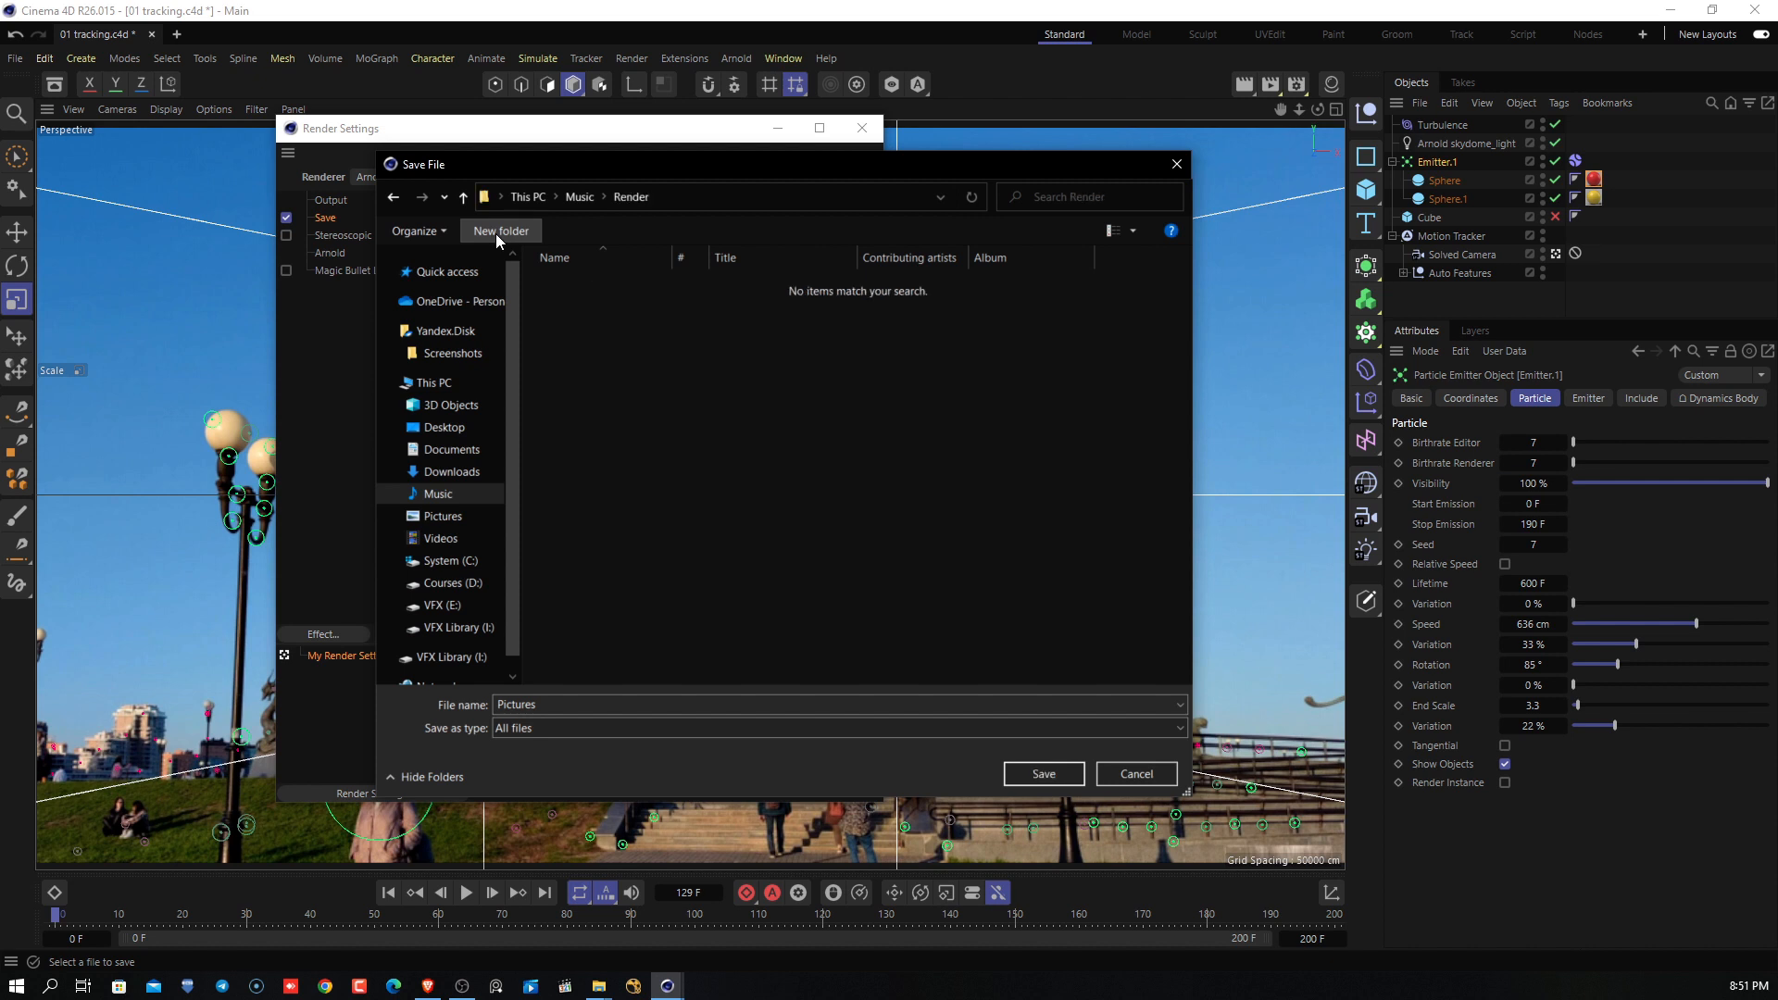
Create a balls_Render subfolder inside Render and set it as the regular image's save location.
click(480, 224)
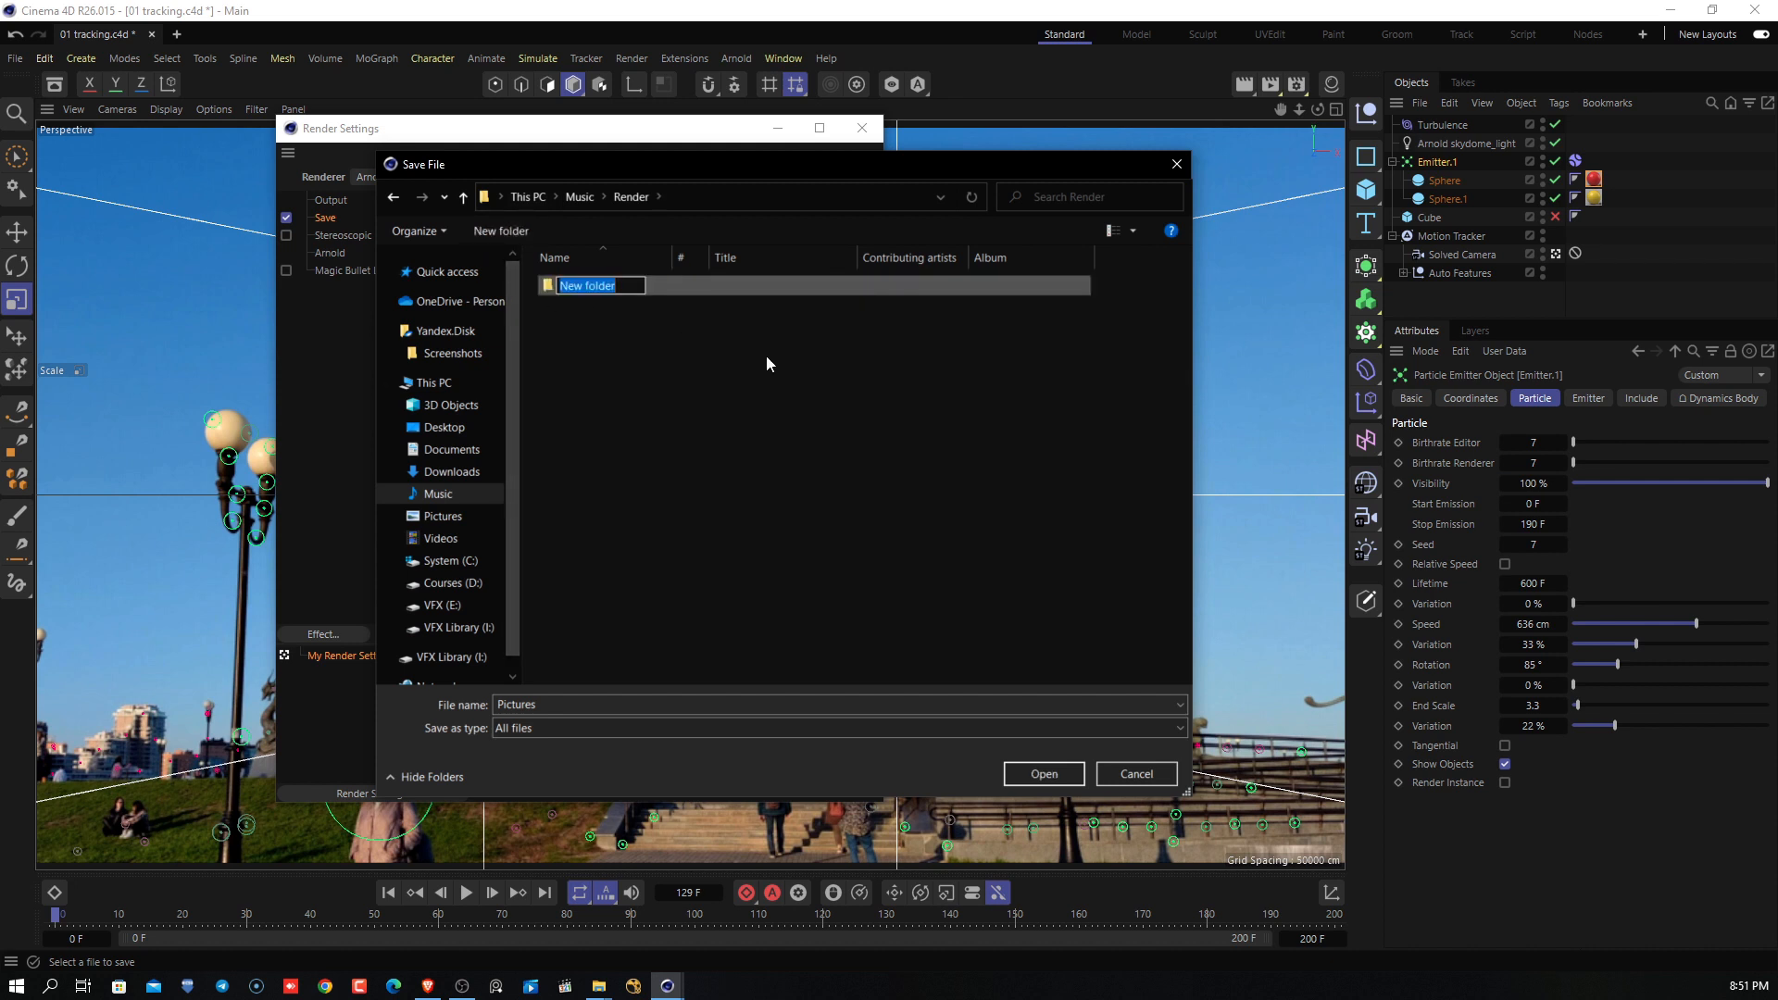
text(balls_Render)
key(Return)
key(Return)
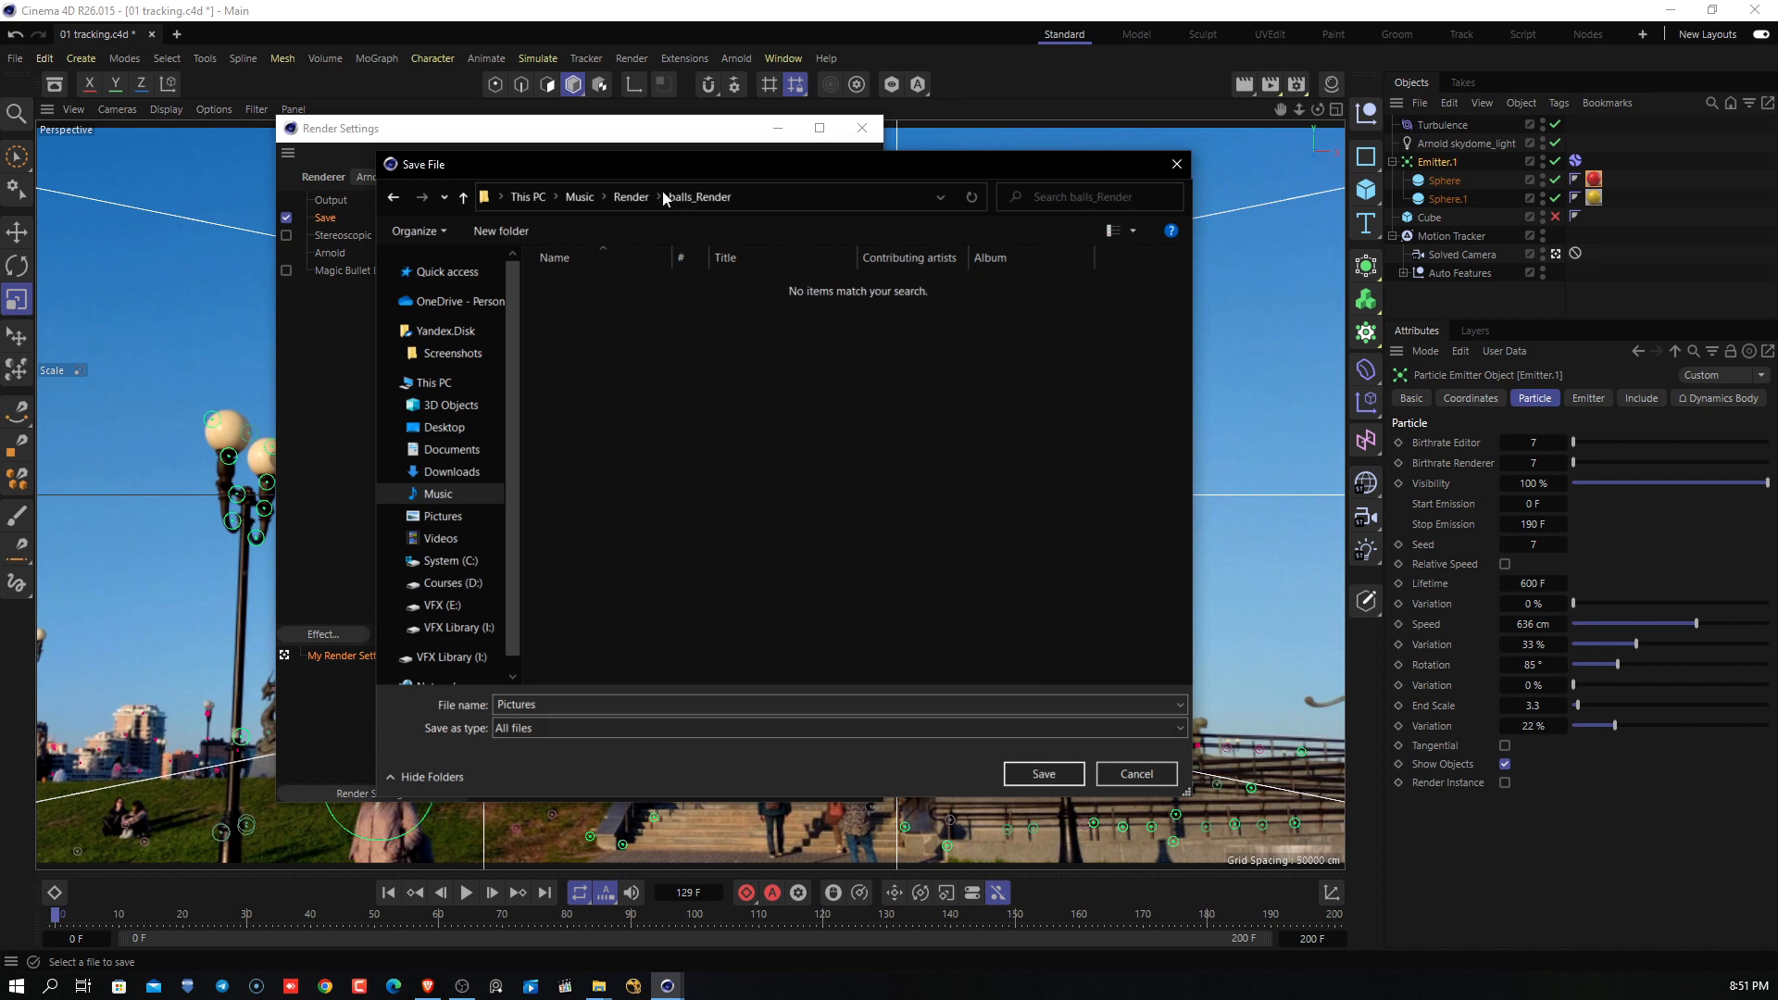
click(1047, 775)
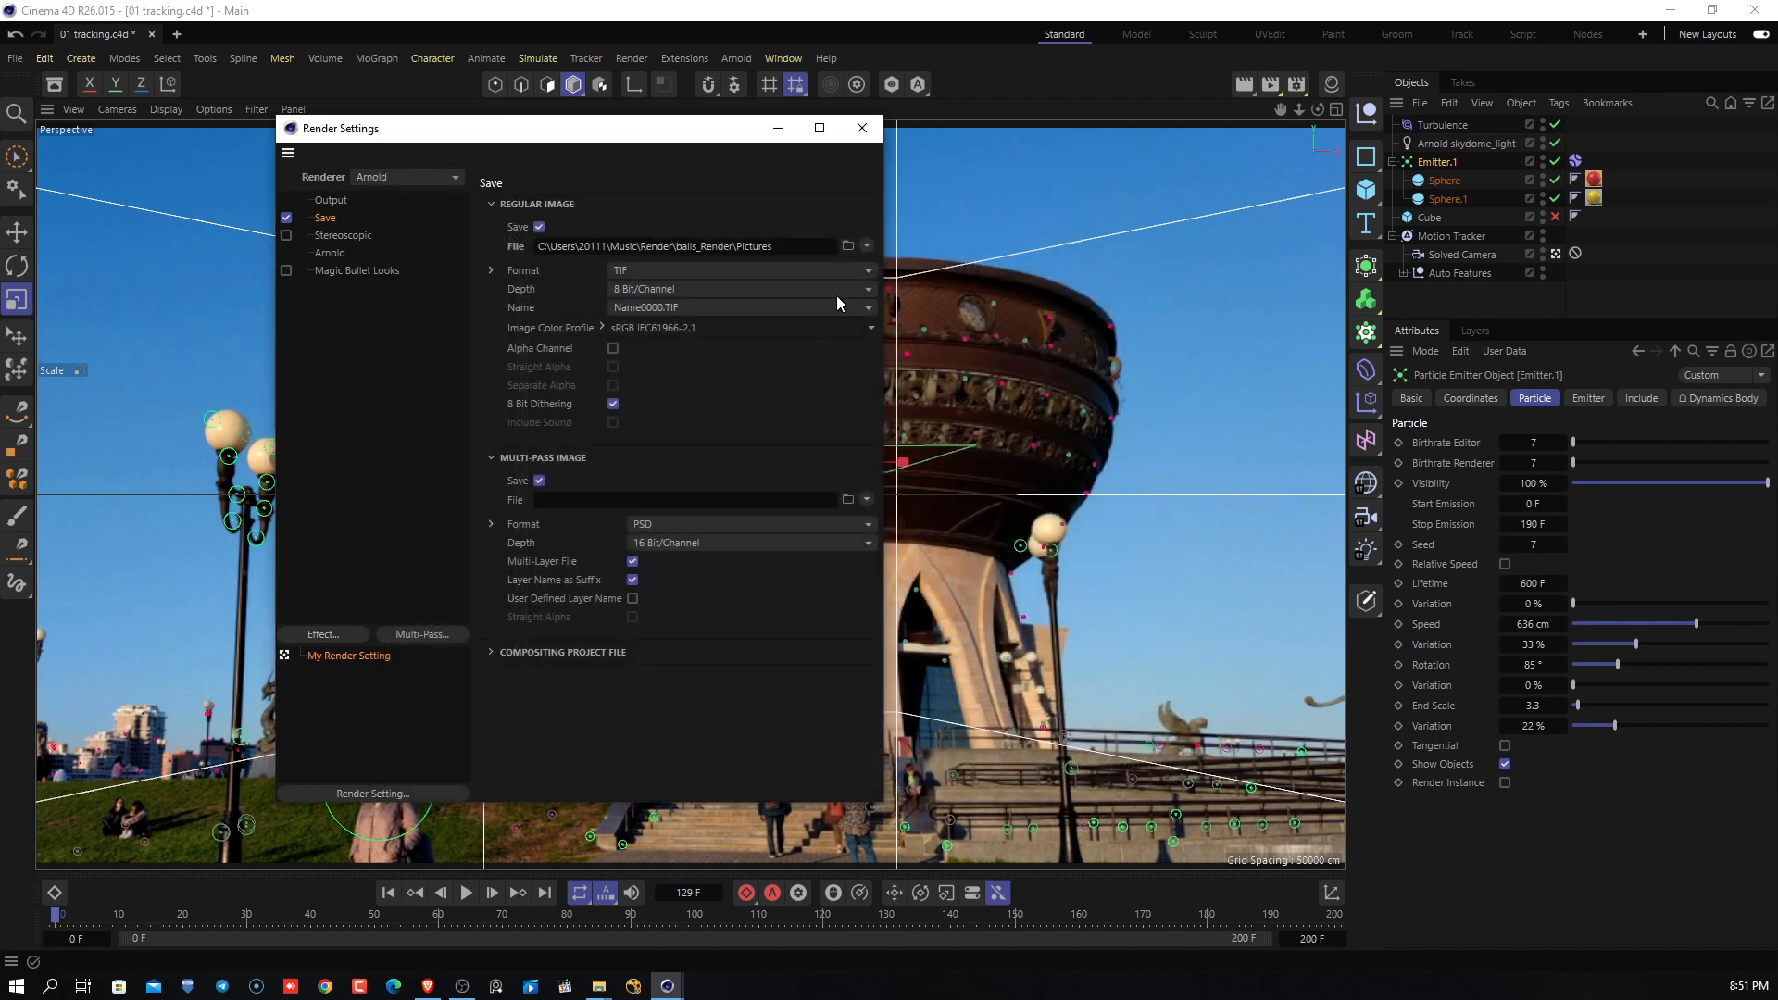
Change the regular image's output file name to balls_ in the balls_Render folder.
click(847, 247)
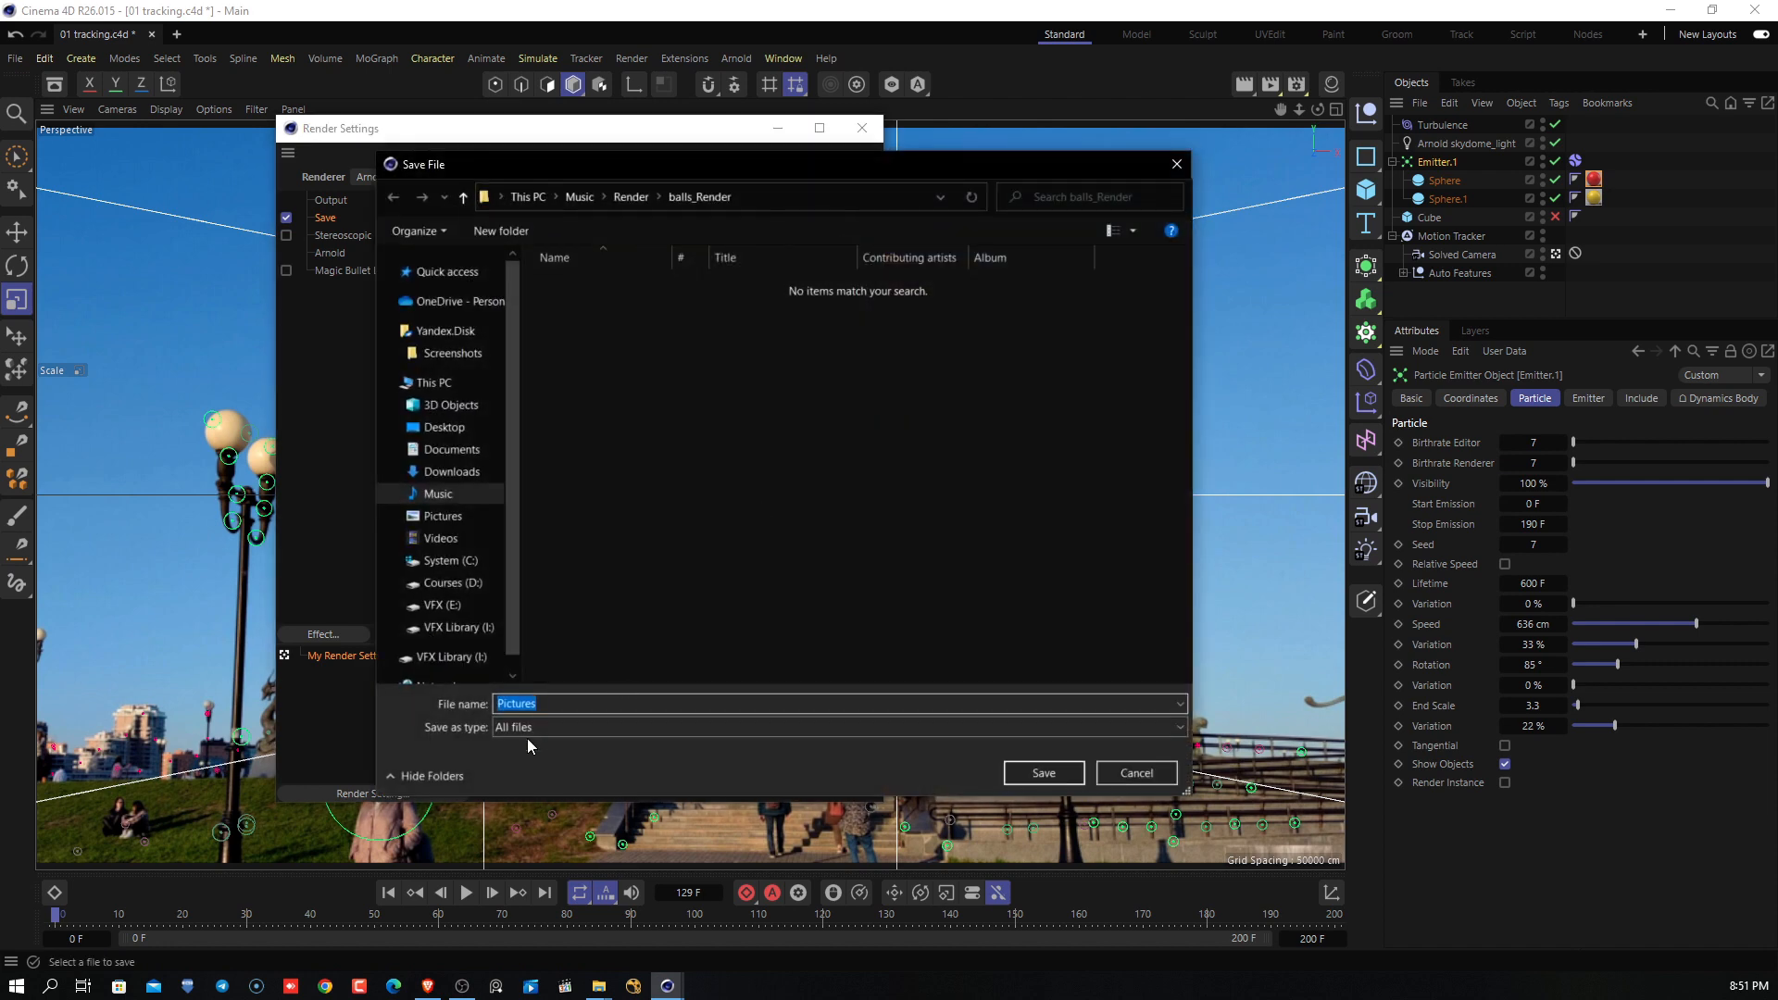
text(balls_)
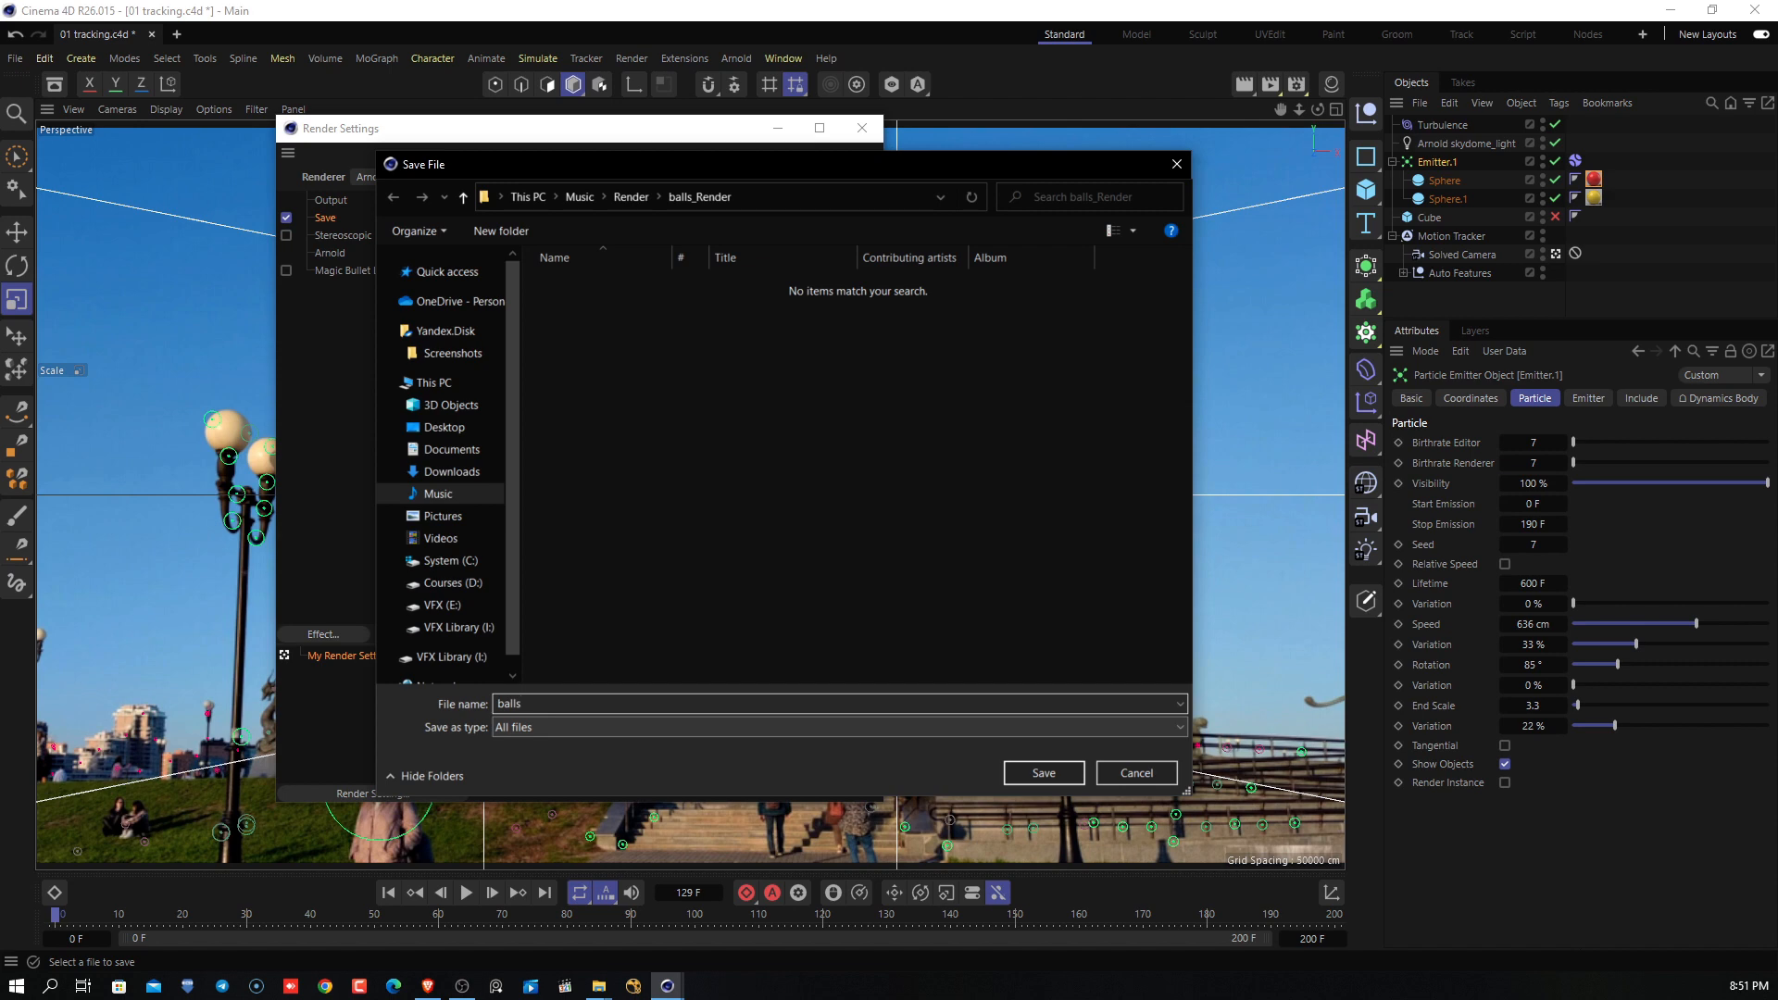
click(1060, 772)
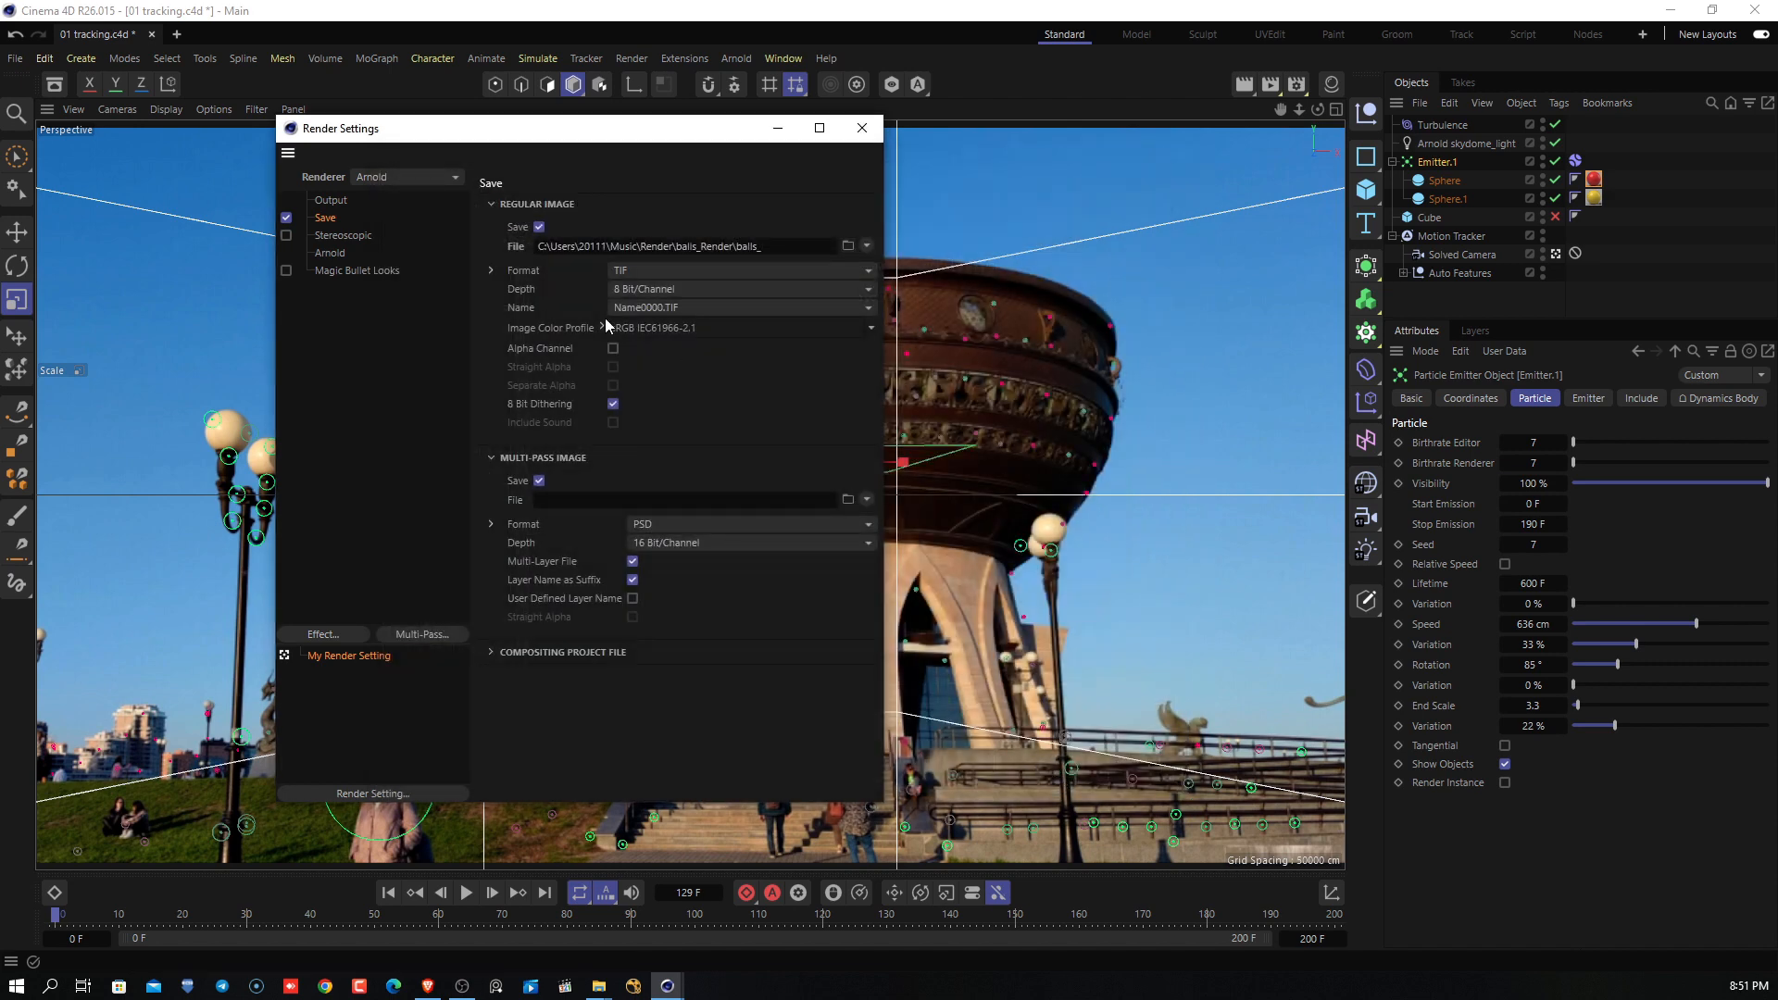
Set the regular image to PNG at 16 Bit/Channel with Alpha Channel and Straight Alpha enabled, and close the render settings.
click(647, 270)
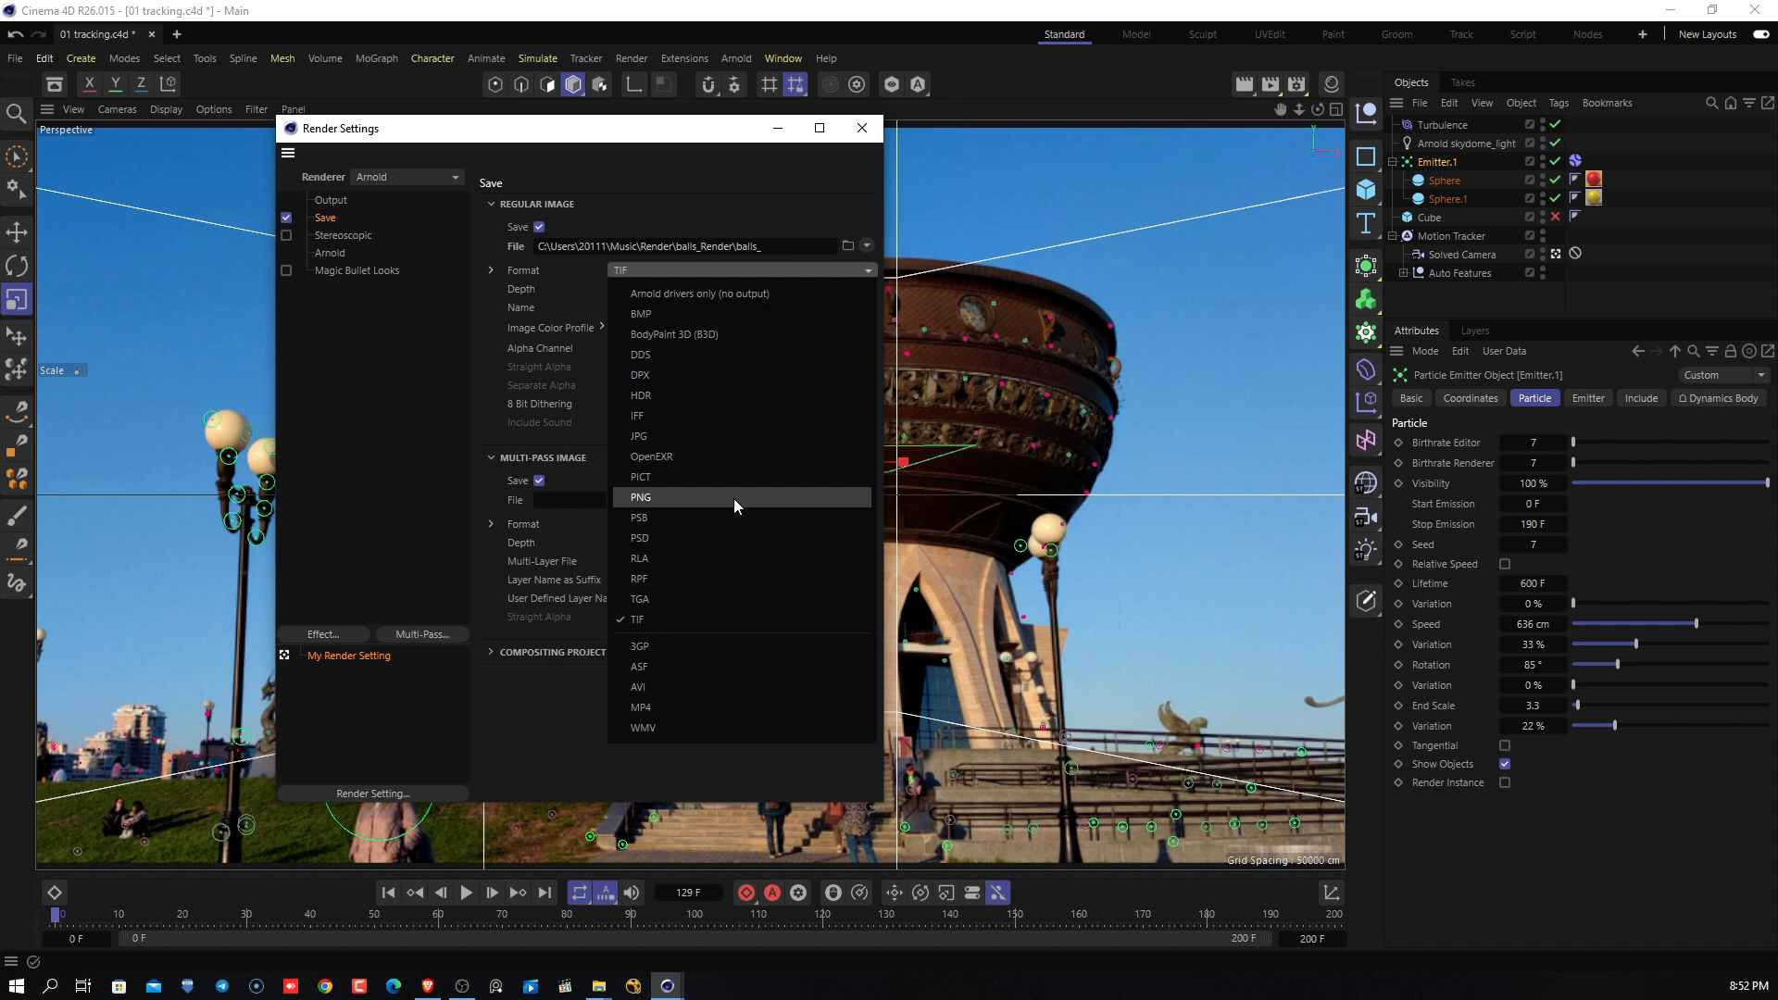
click(648, 499)
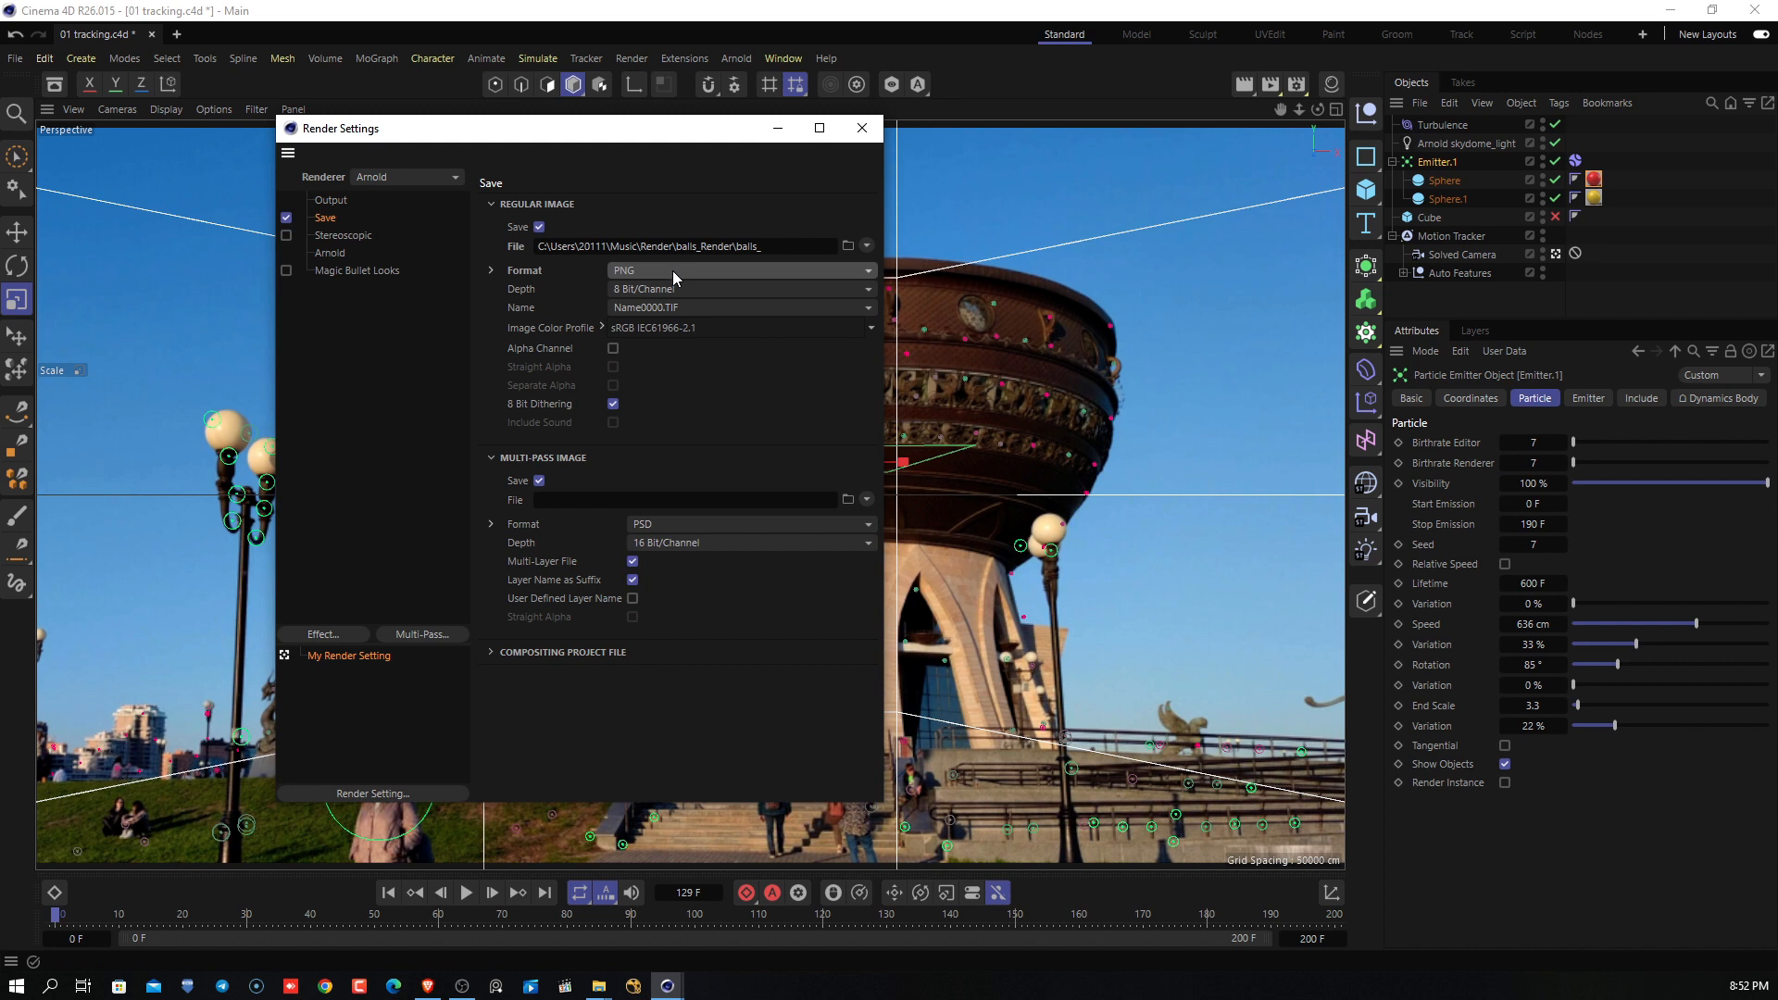
click(741, 290)
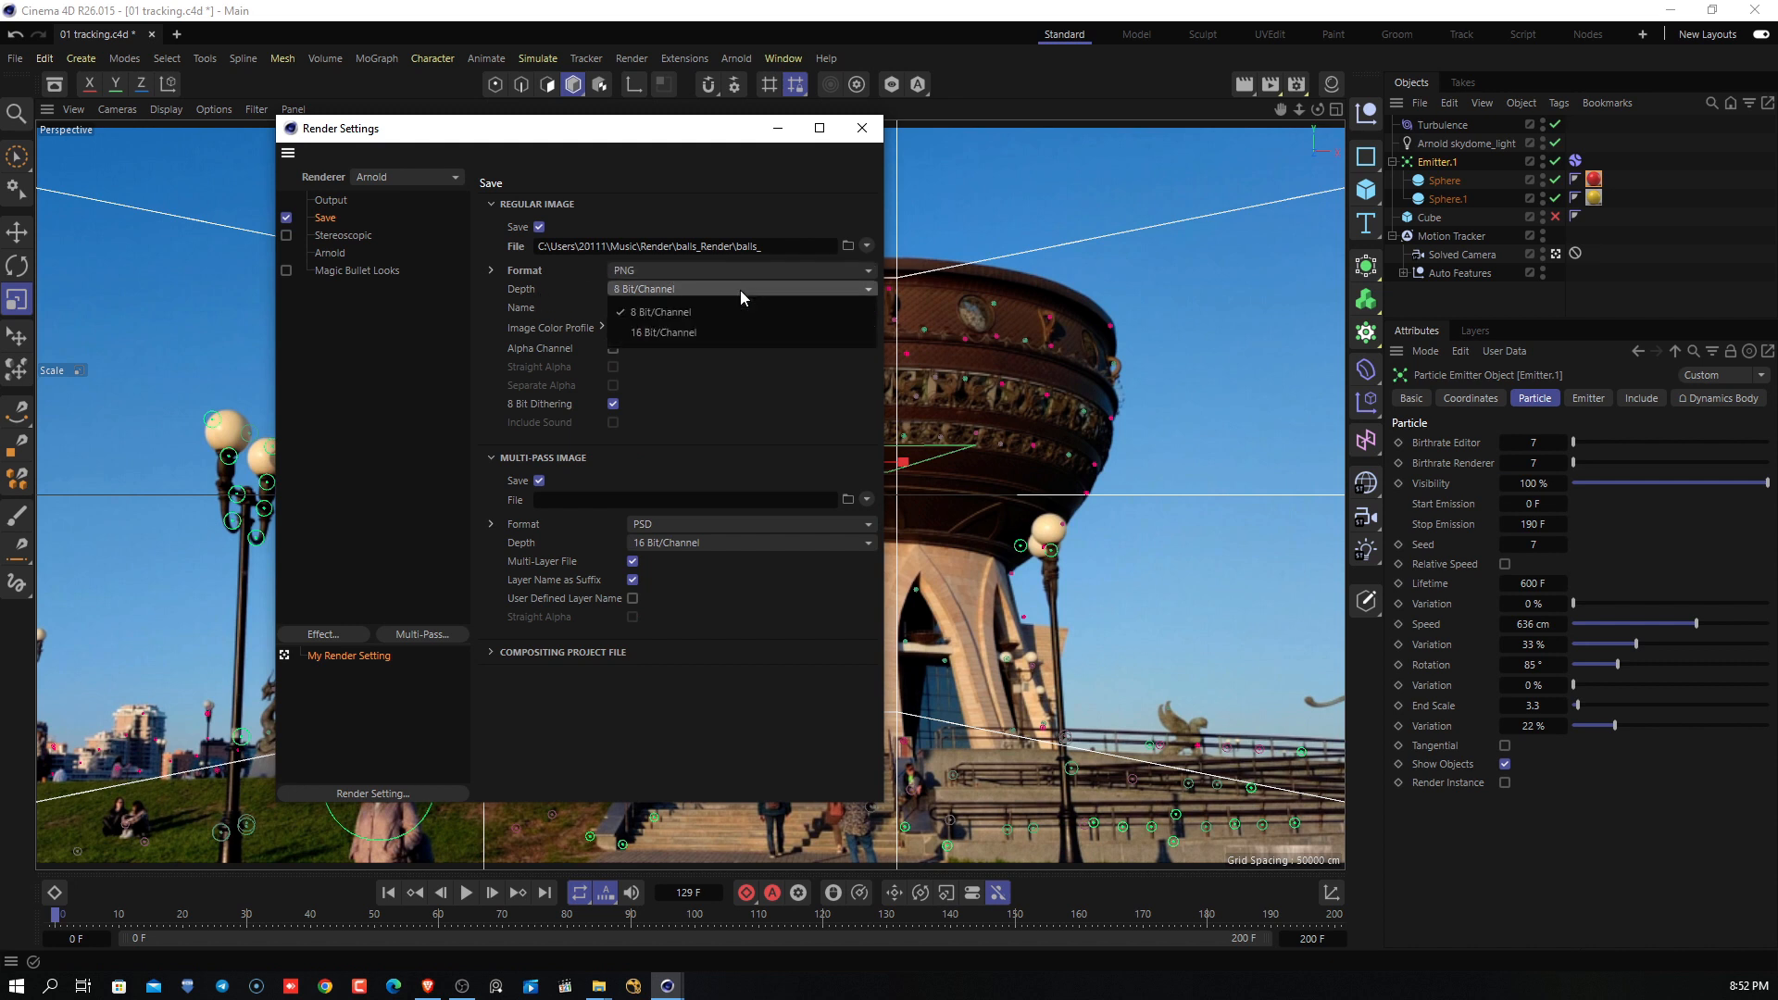
click(649, 337)
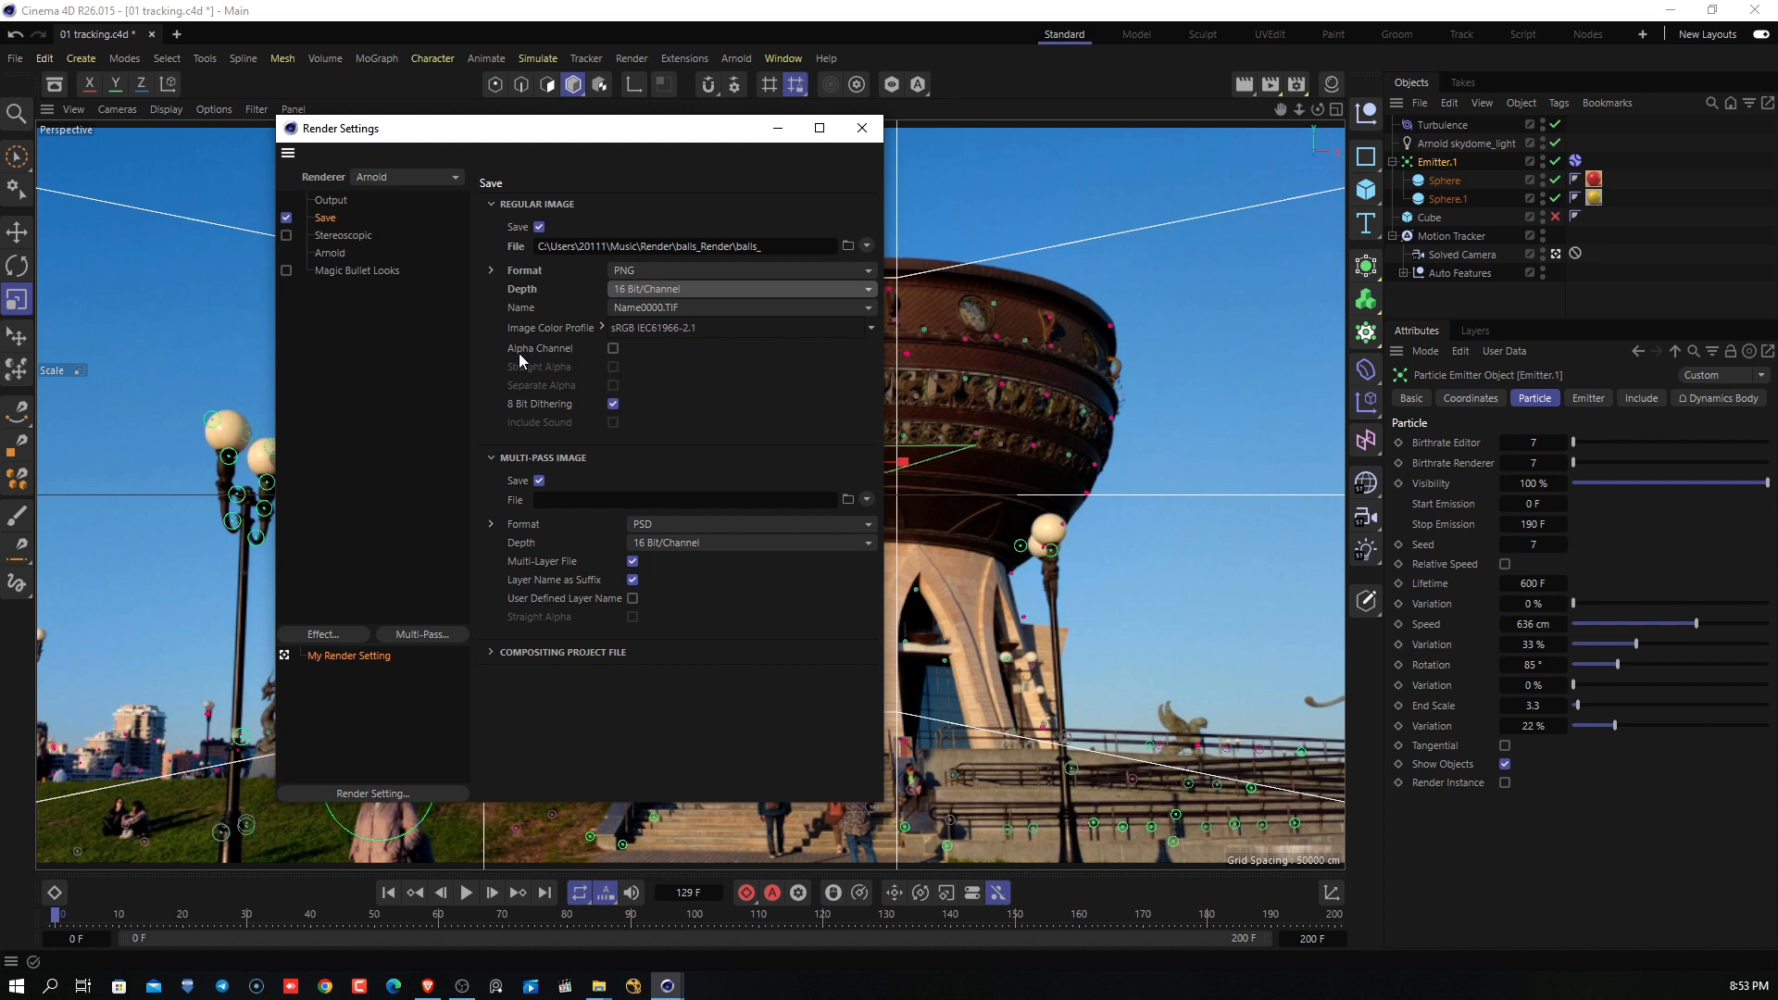
click(613, 348)
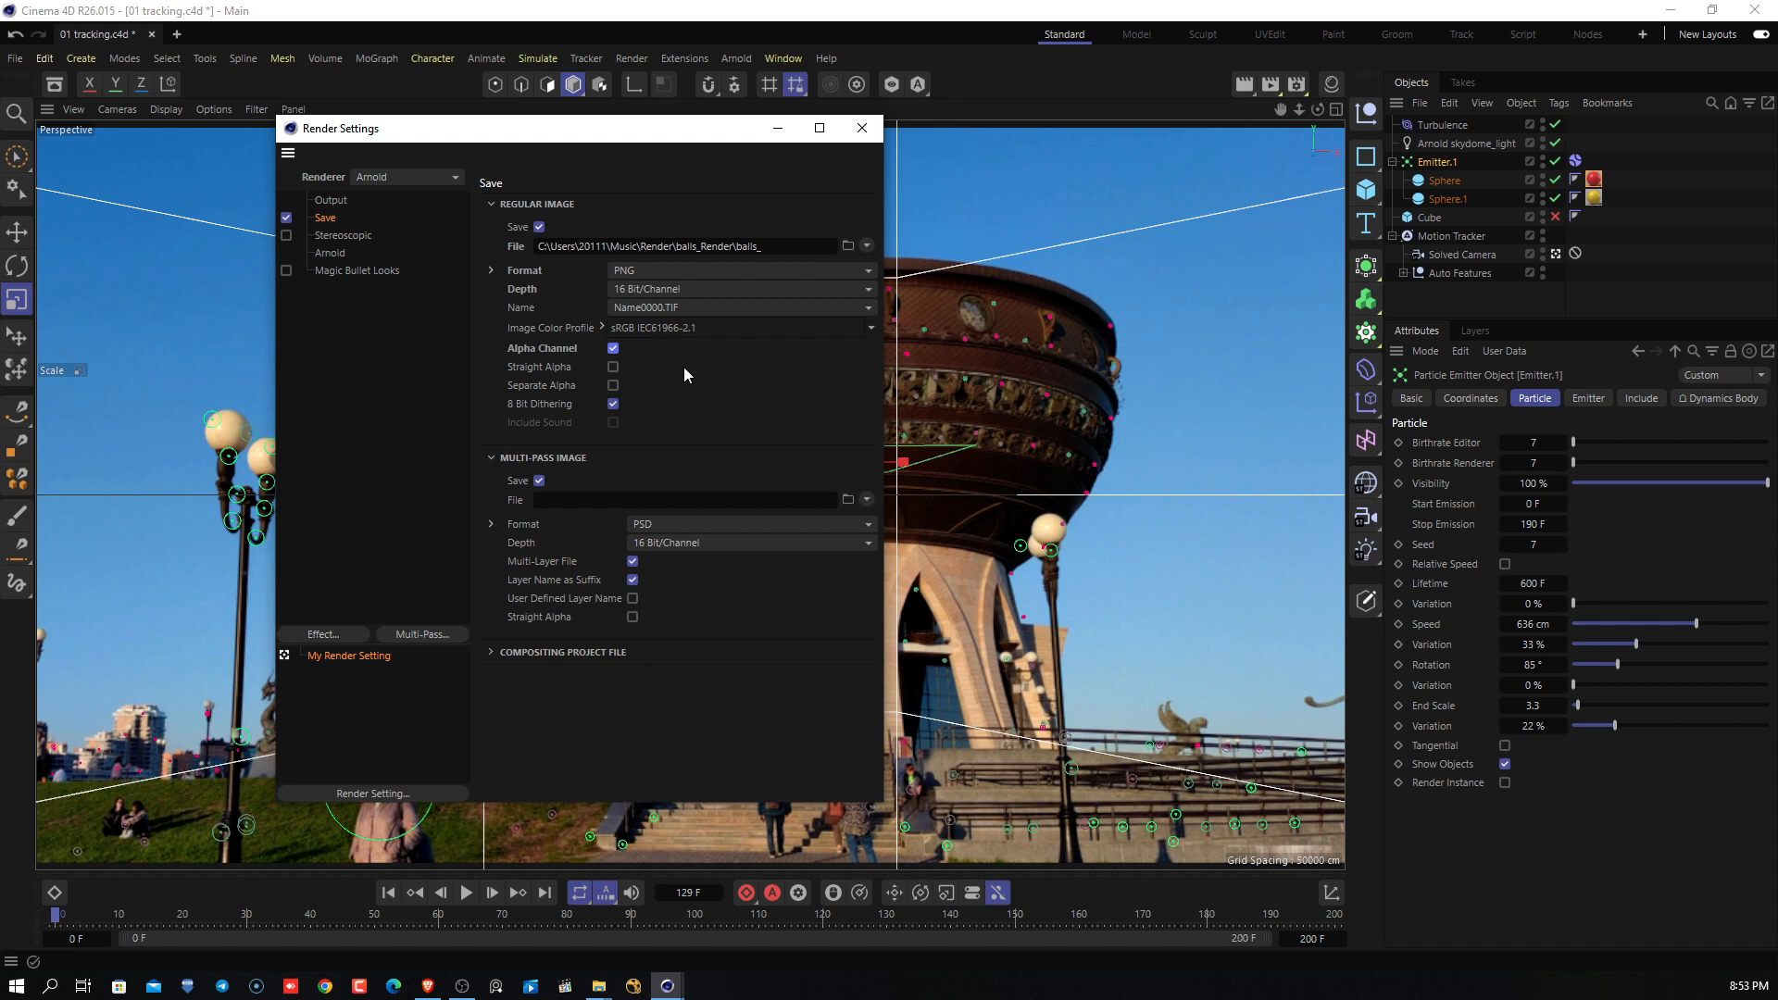
click(612, 367)
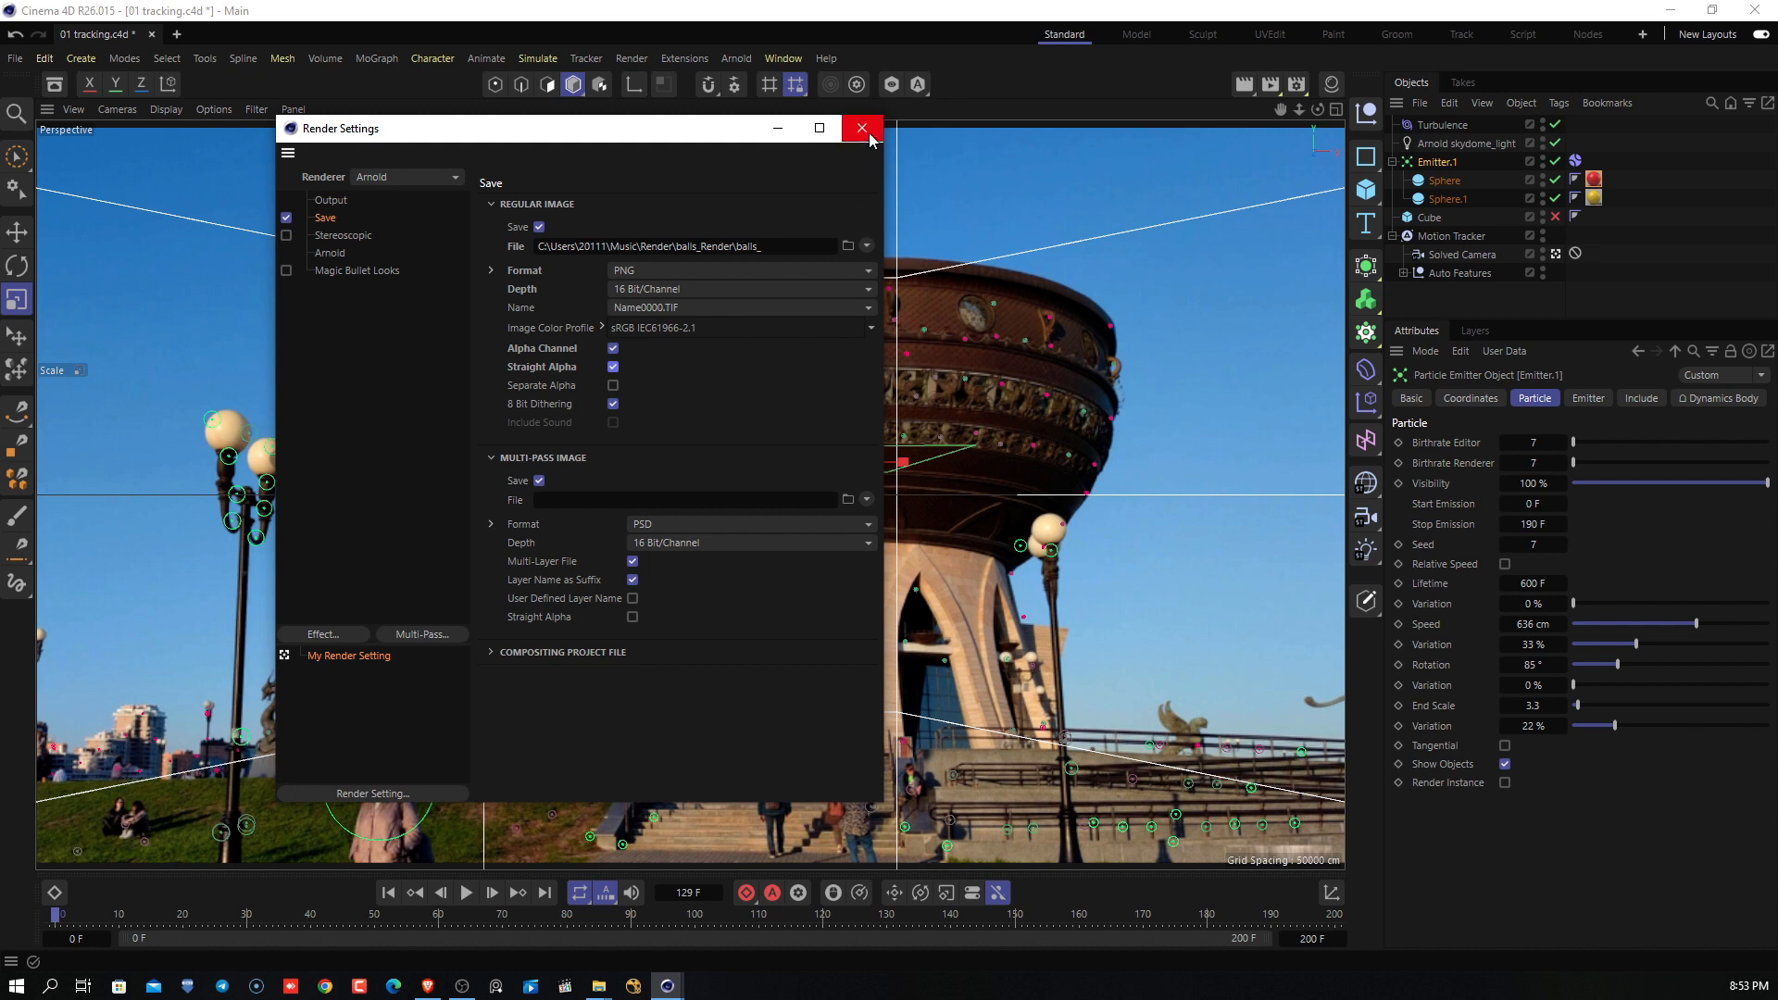
click(733, 247)
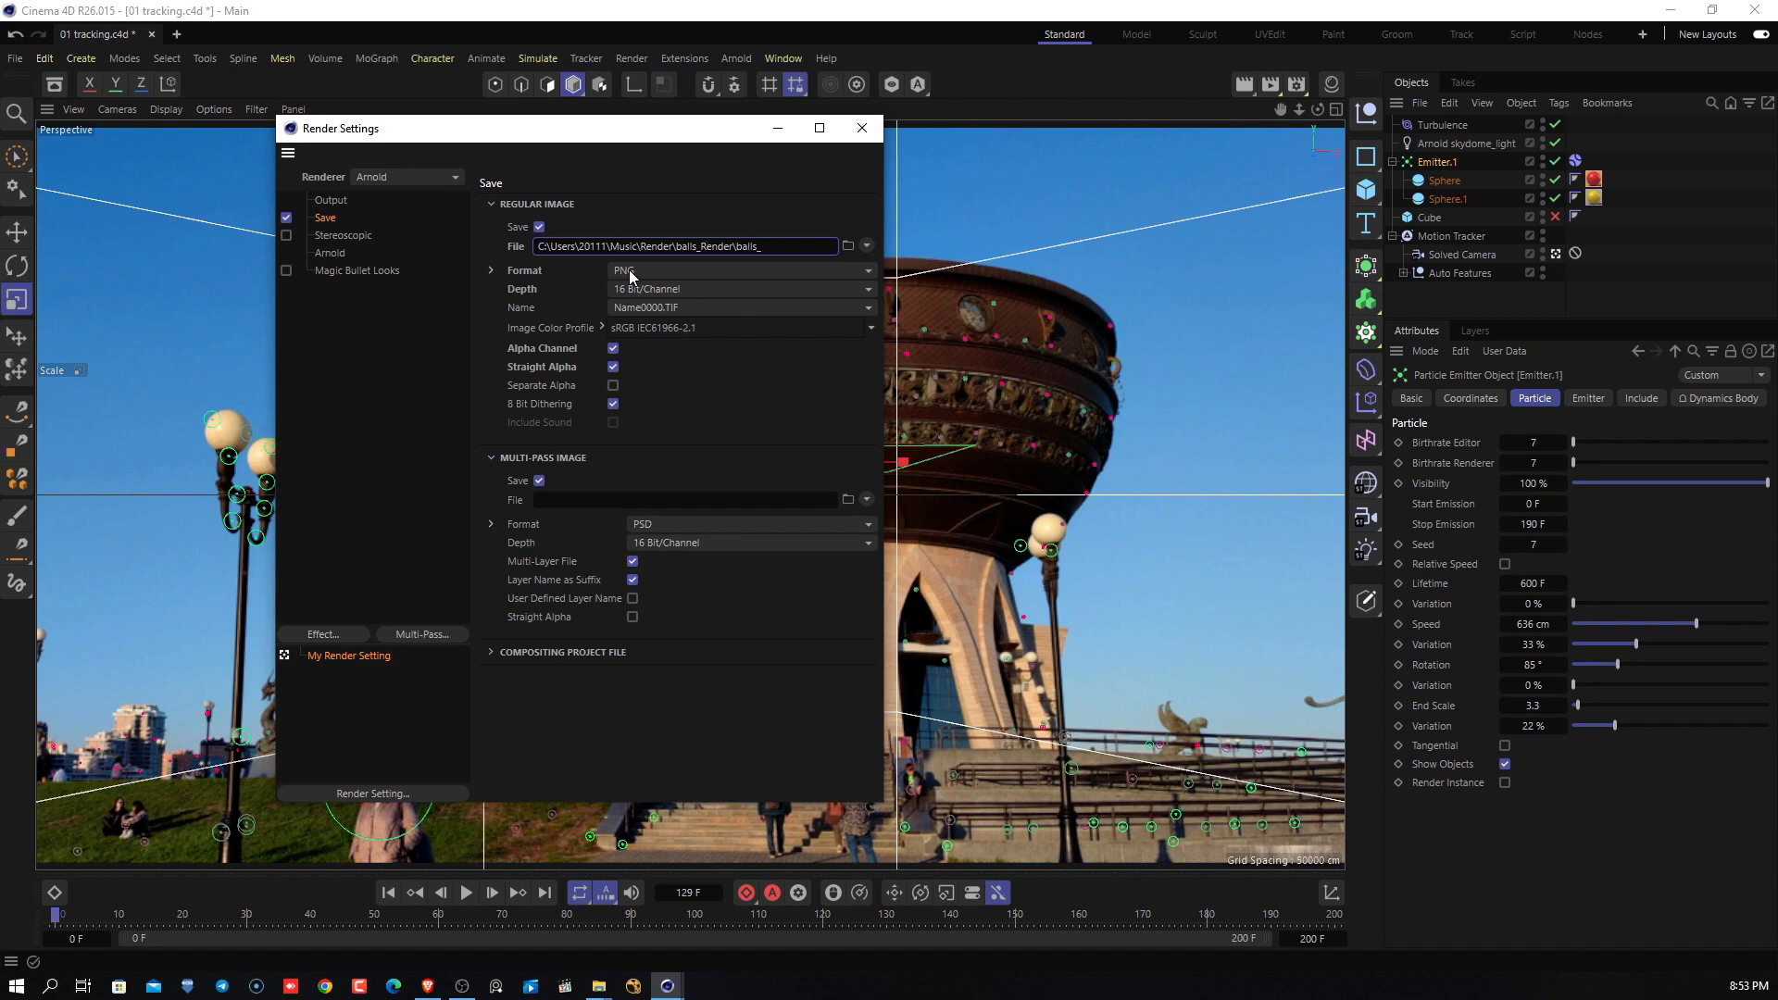
click(857, 131)
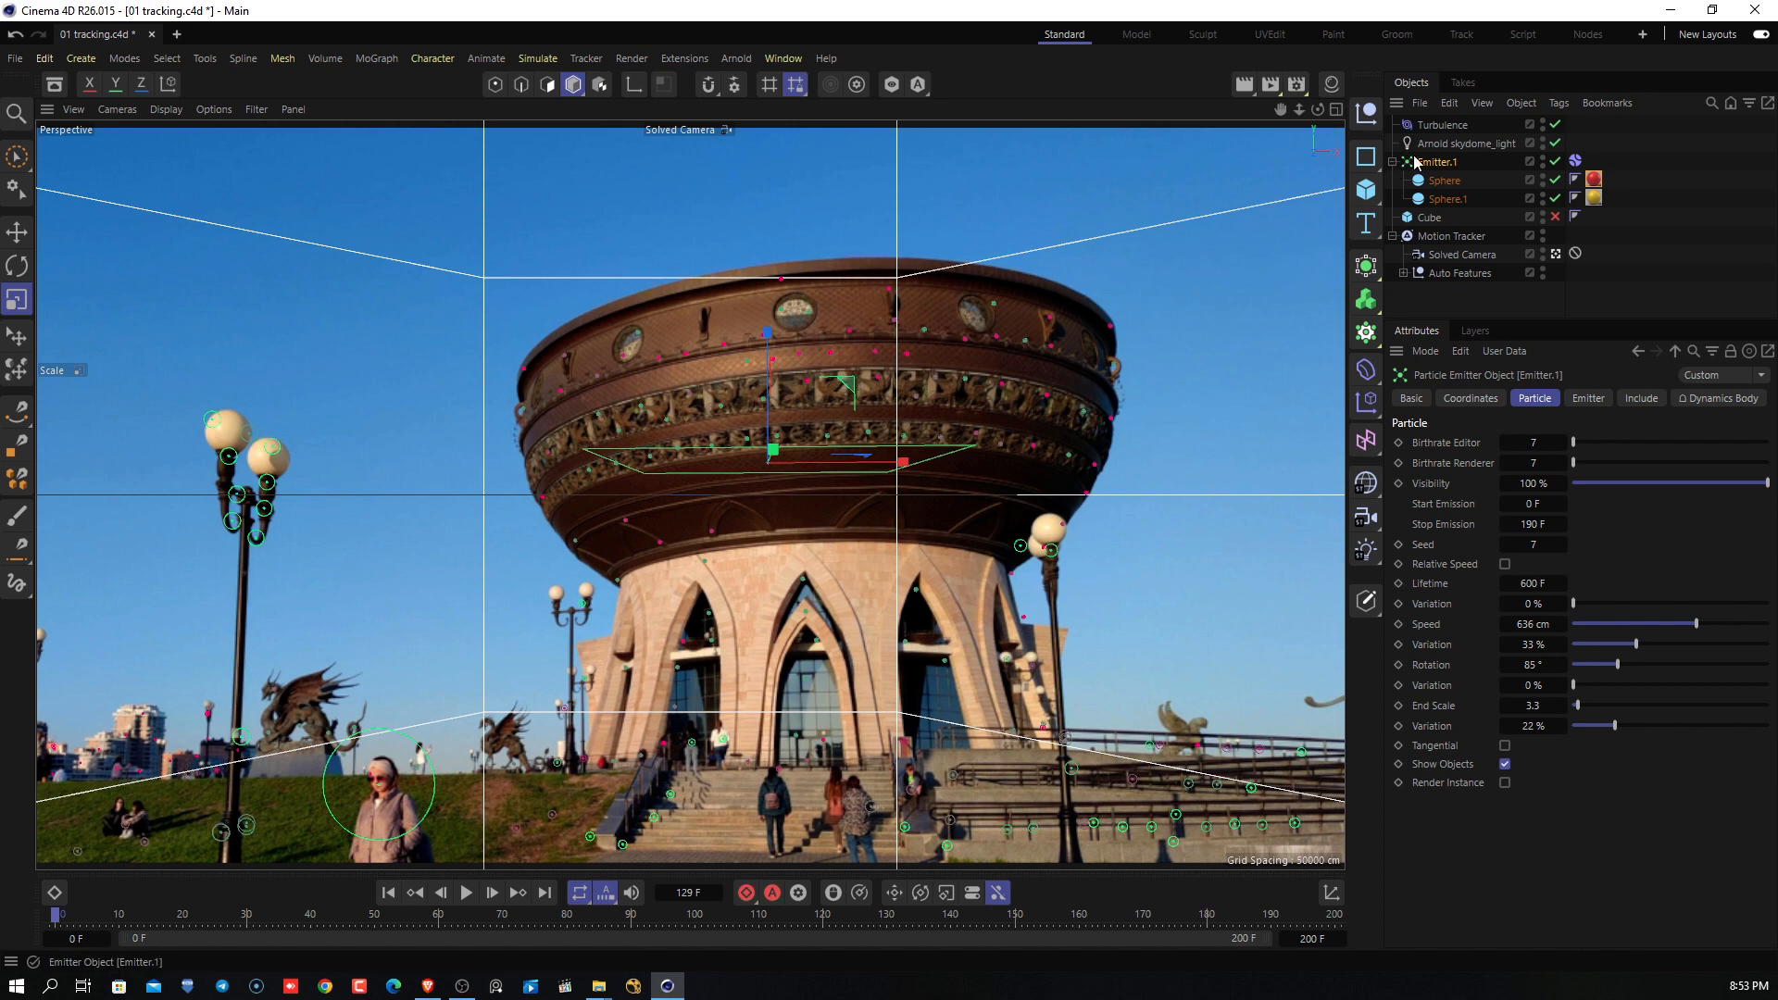
Raise the Arnold skydome light's sample count and render the animation in a maximized Picture Viewer.
click(1479, 145)
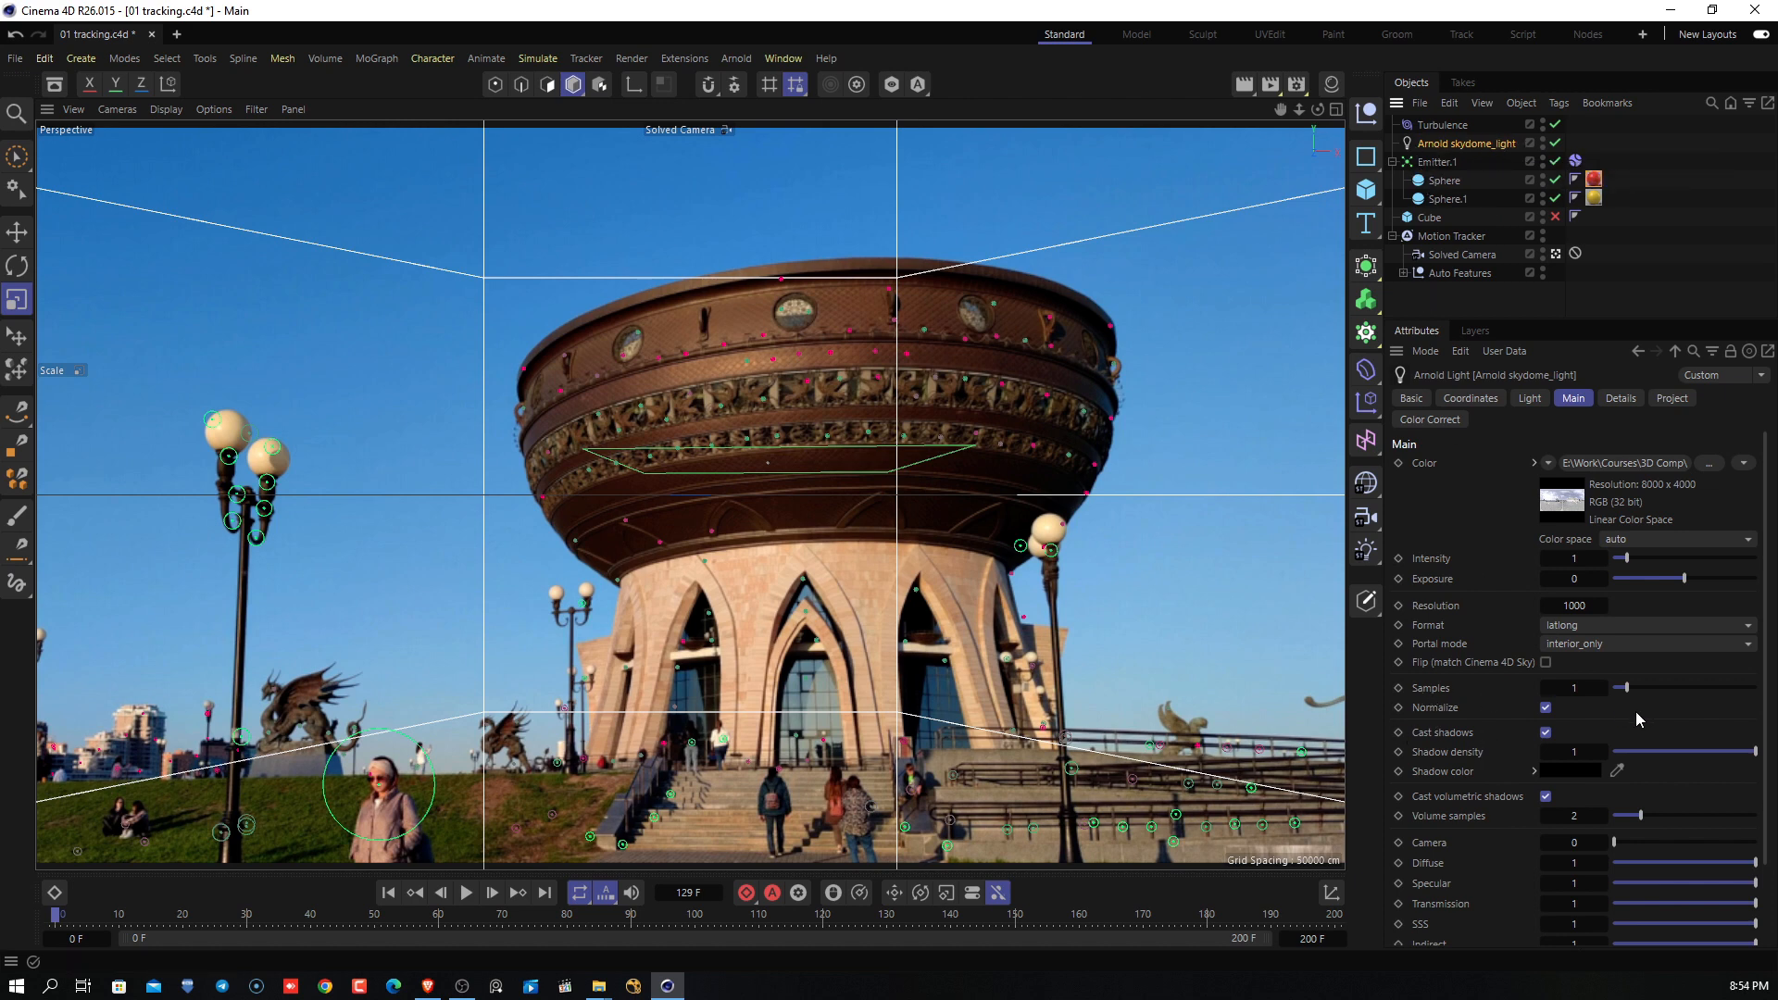
click(1579, 688)
click(1604, 688)
click(1269, 85)
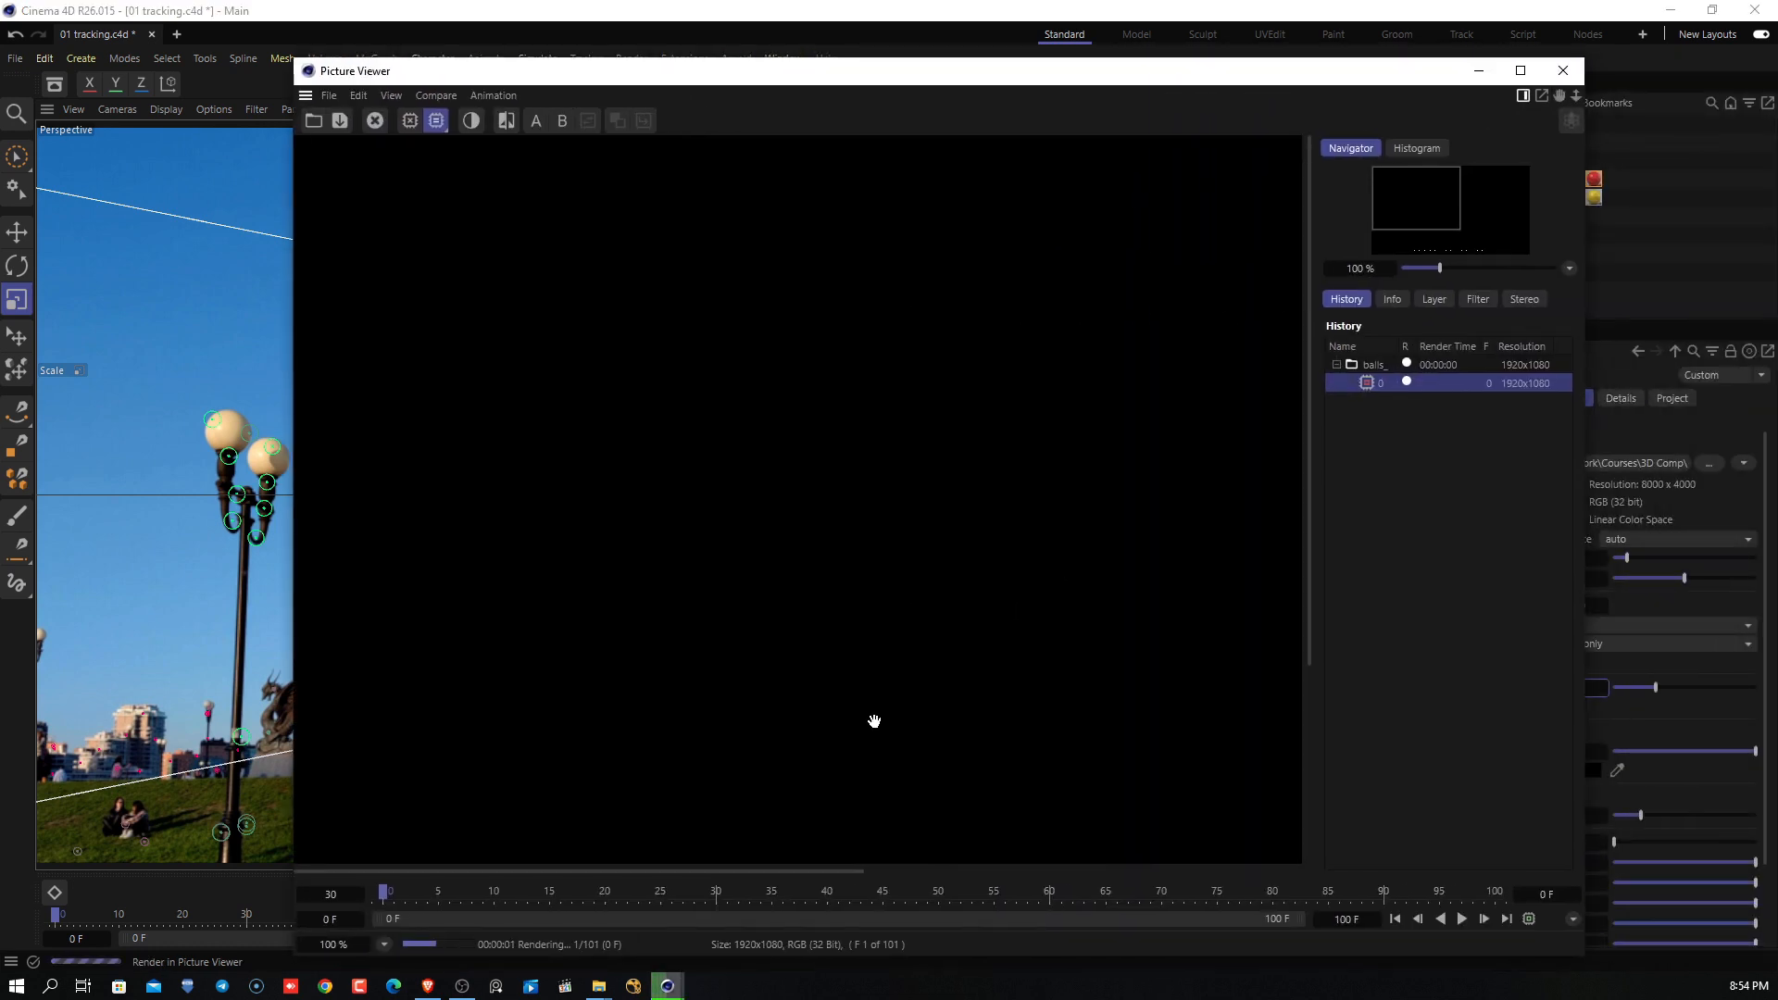
double_click(547, 74)
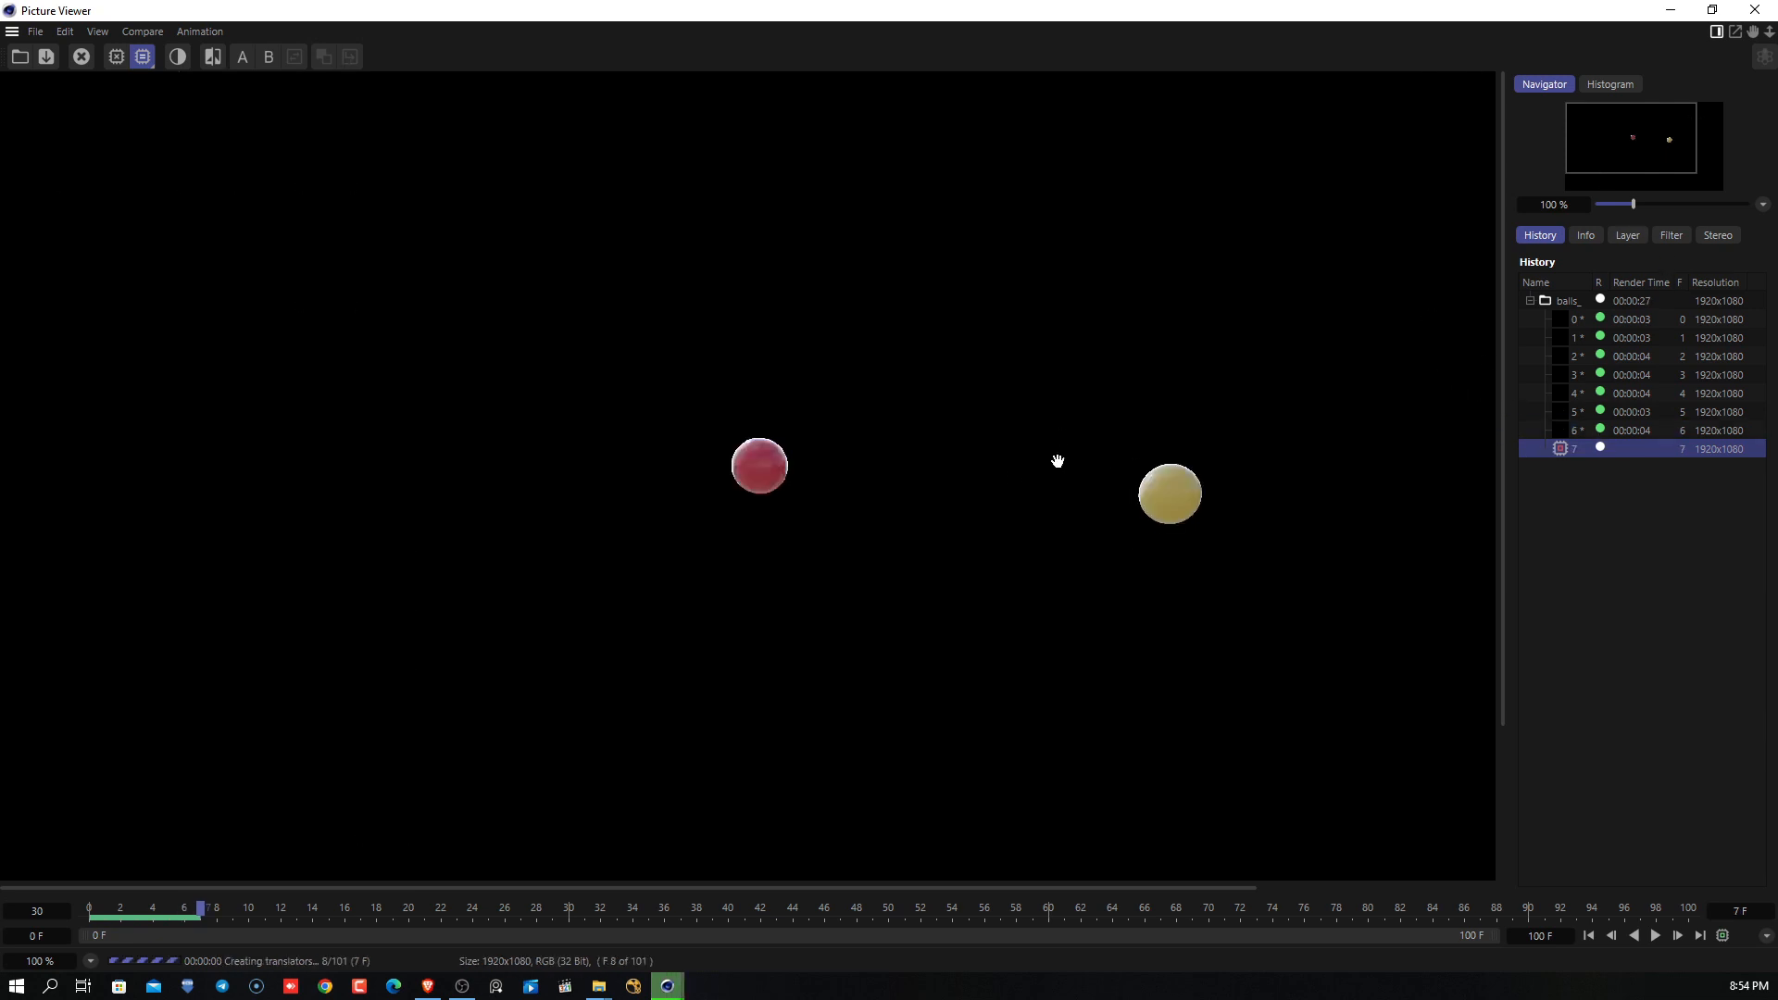
Inspect the alpha layer of the rendering frames in single-pass view, restore the full image and check the render info and history.
click(1634, 239)
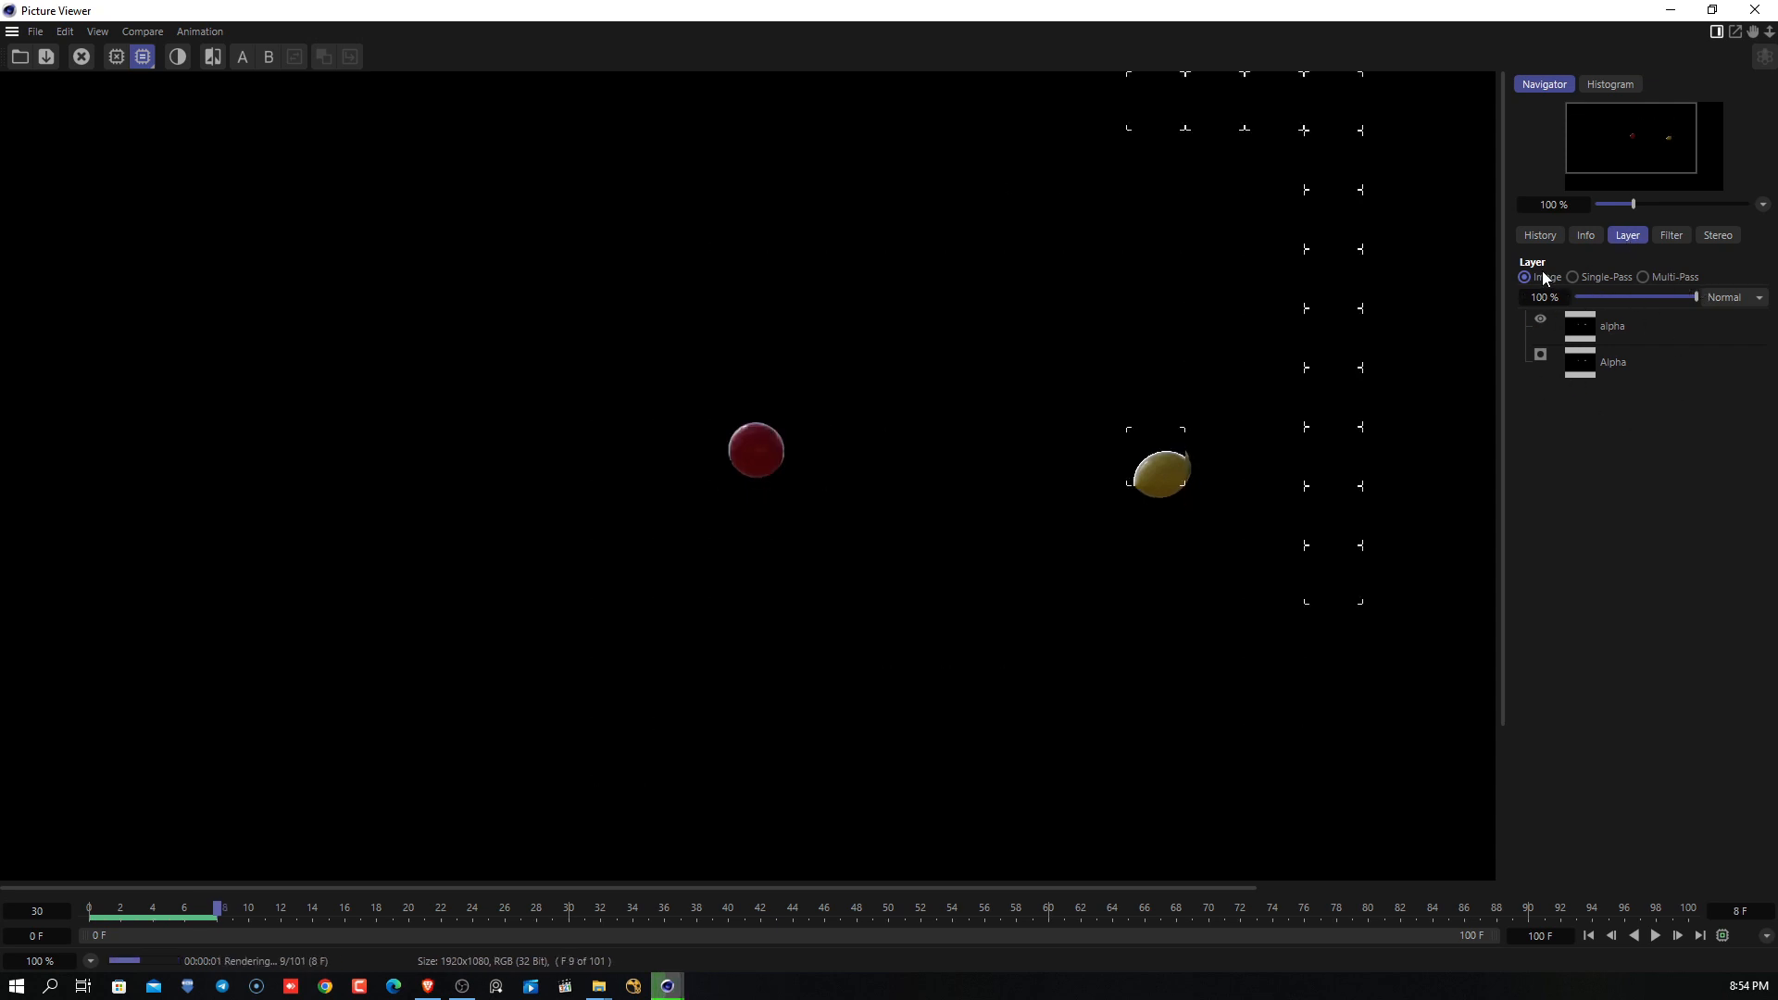
click(1589, 278)
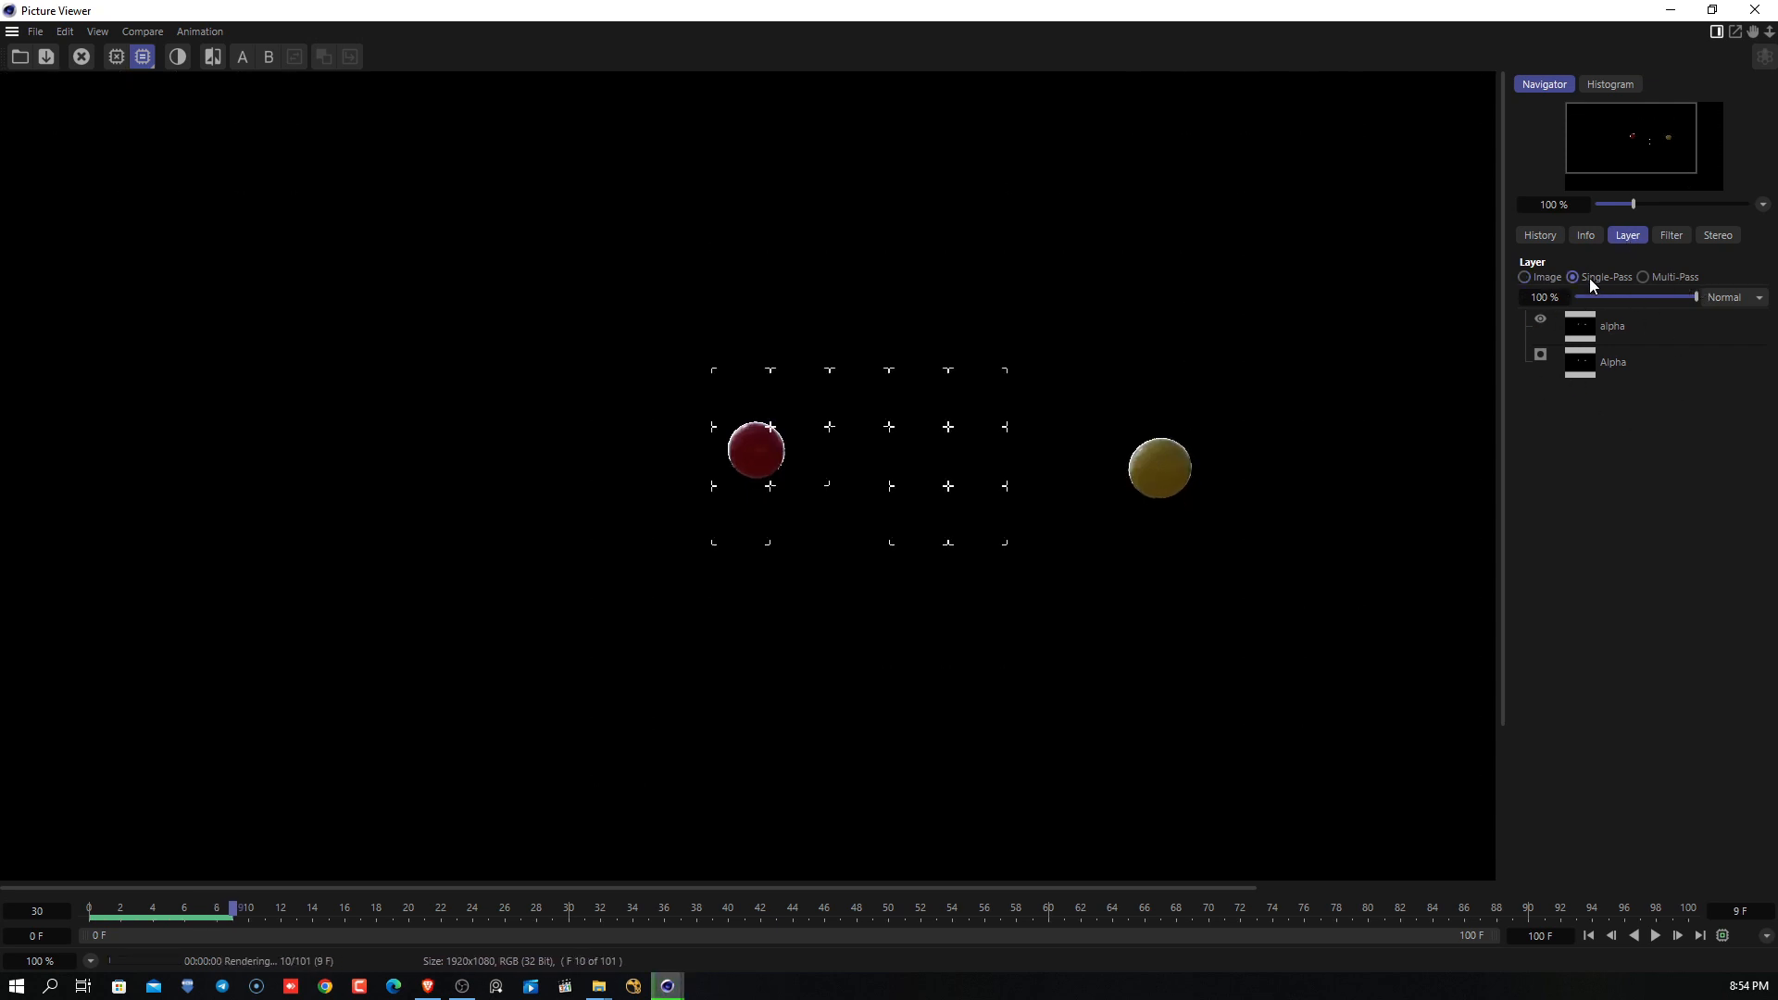
click(1652, 325)
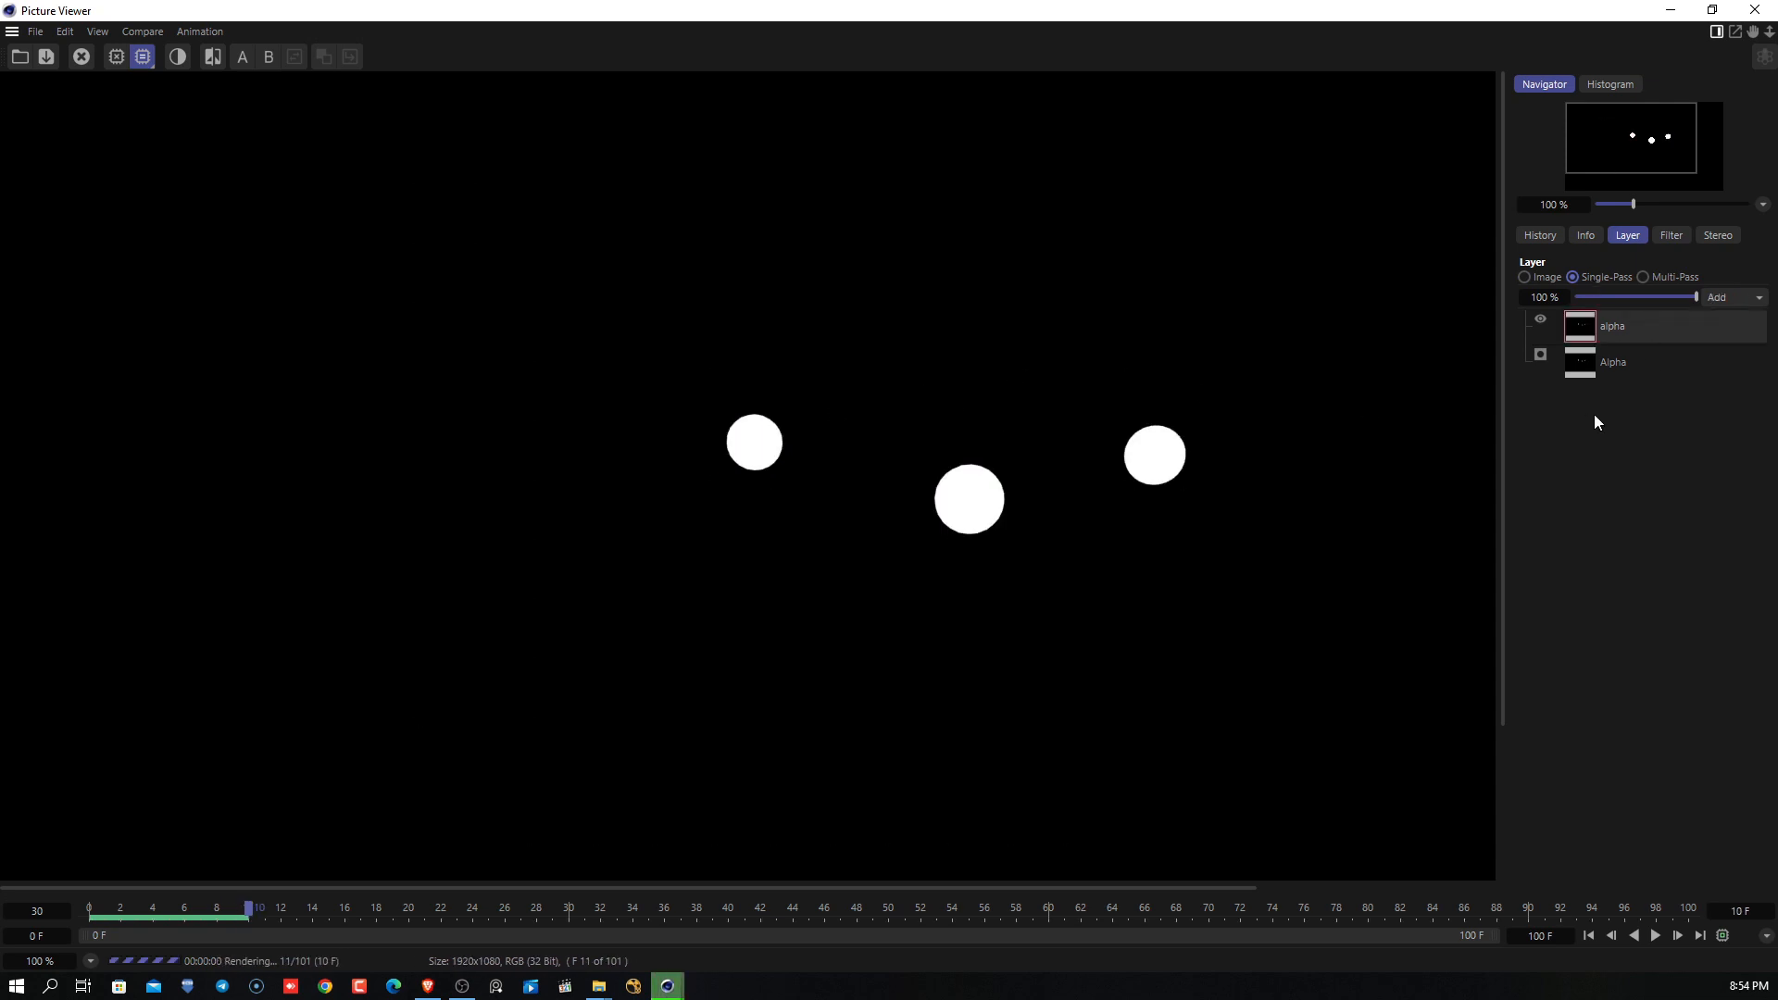
click(1543, 277)
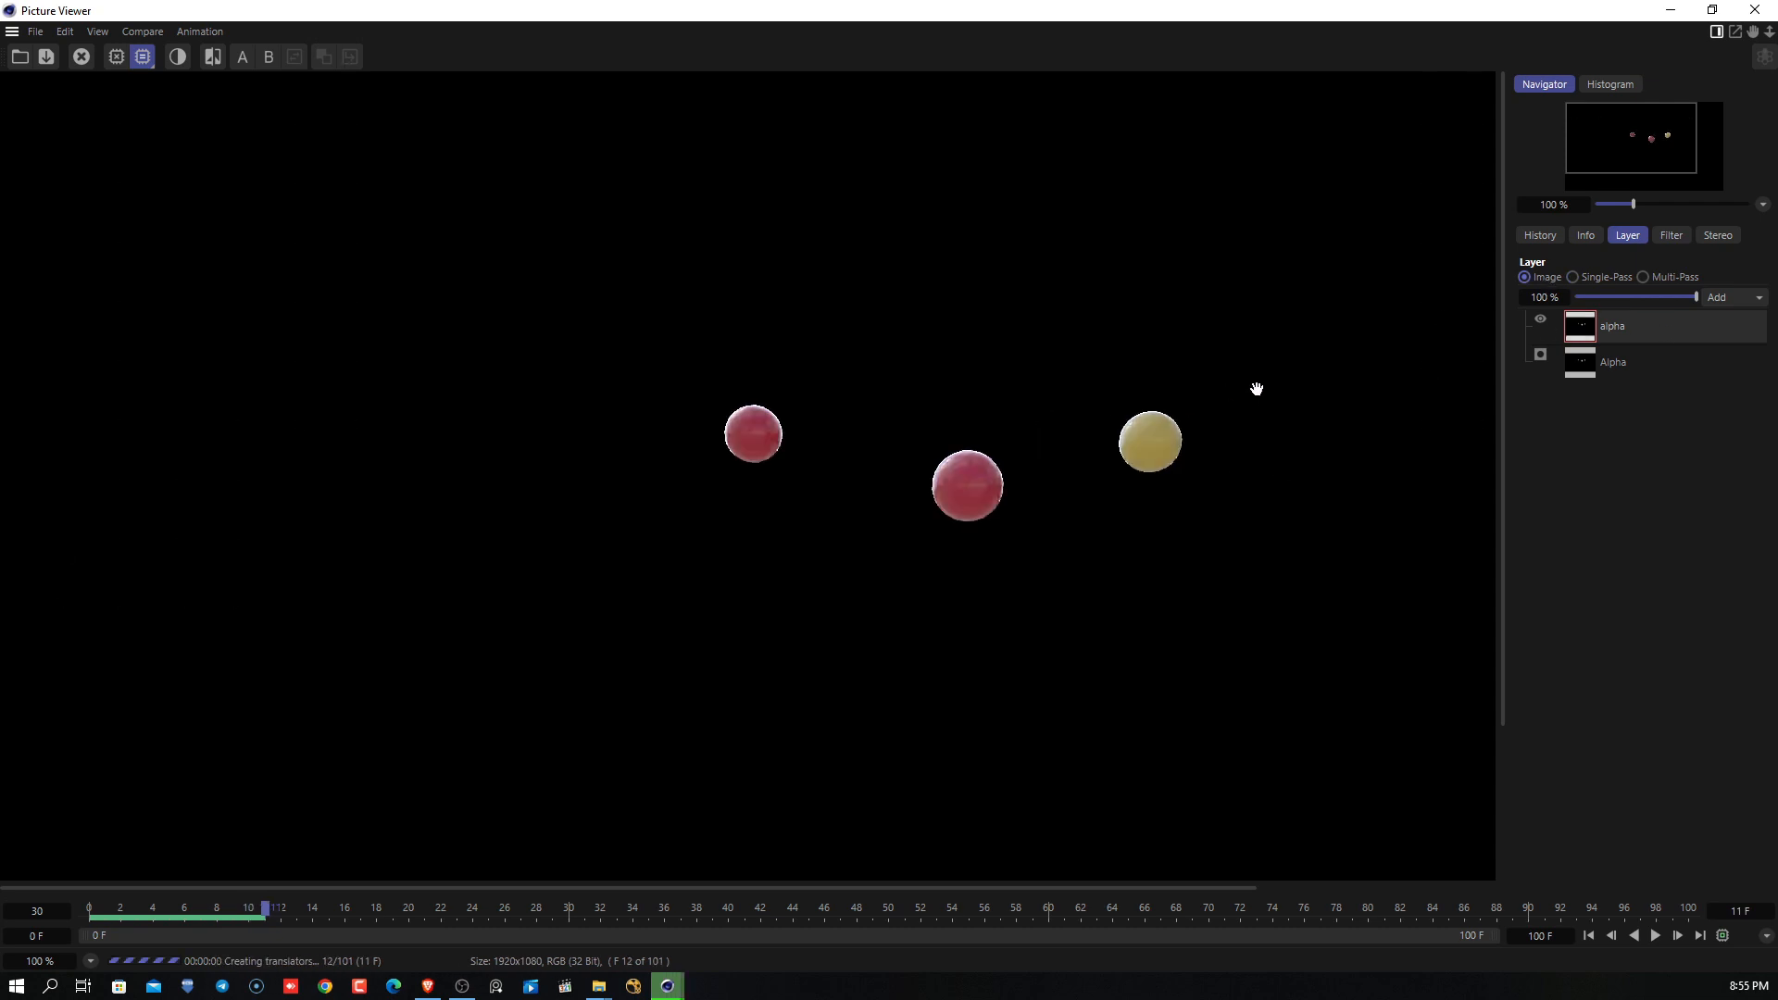
click(1591, 239)
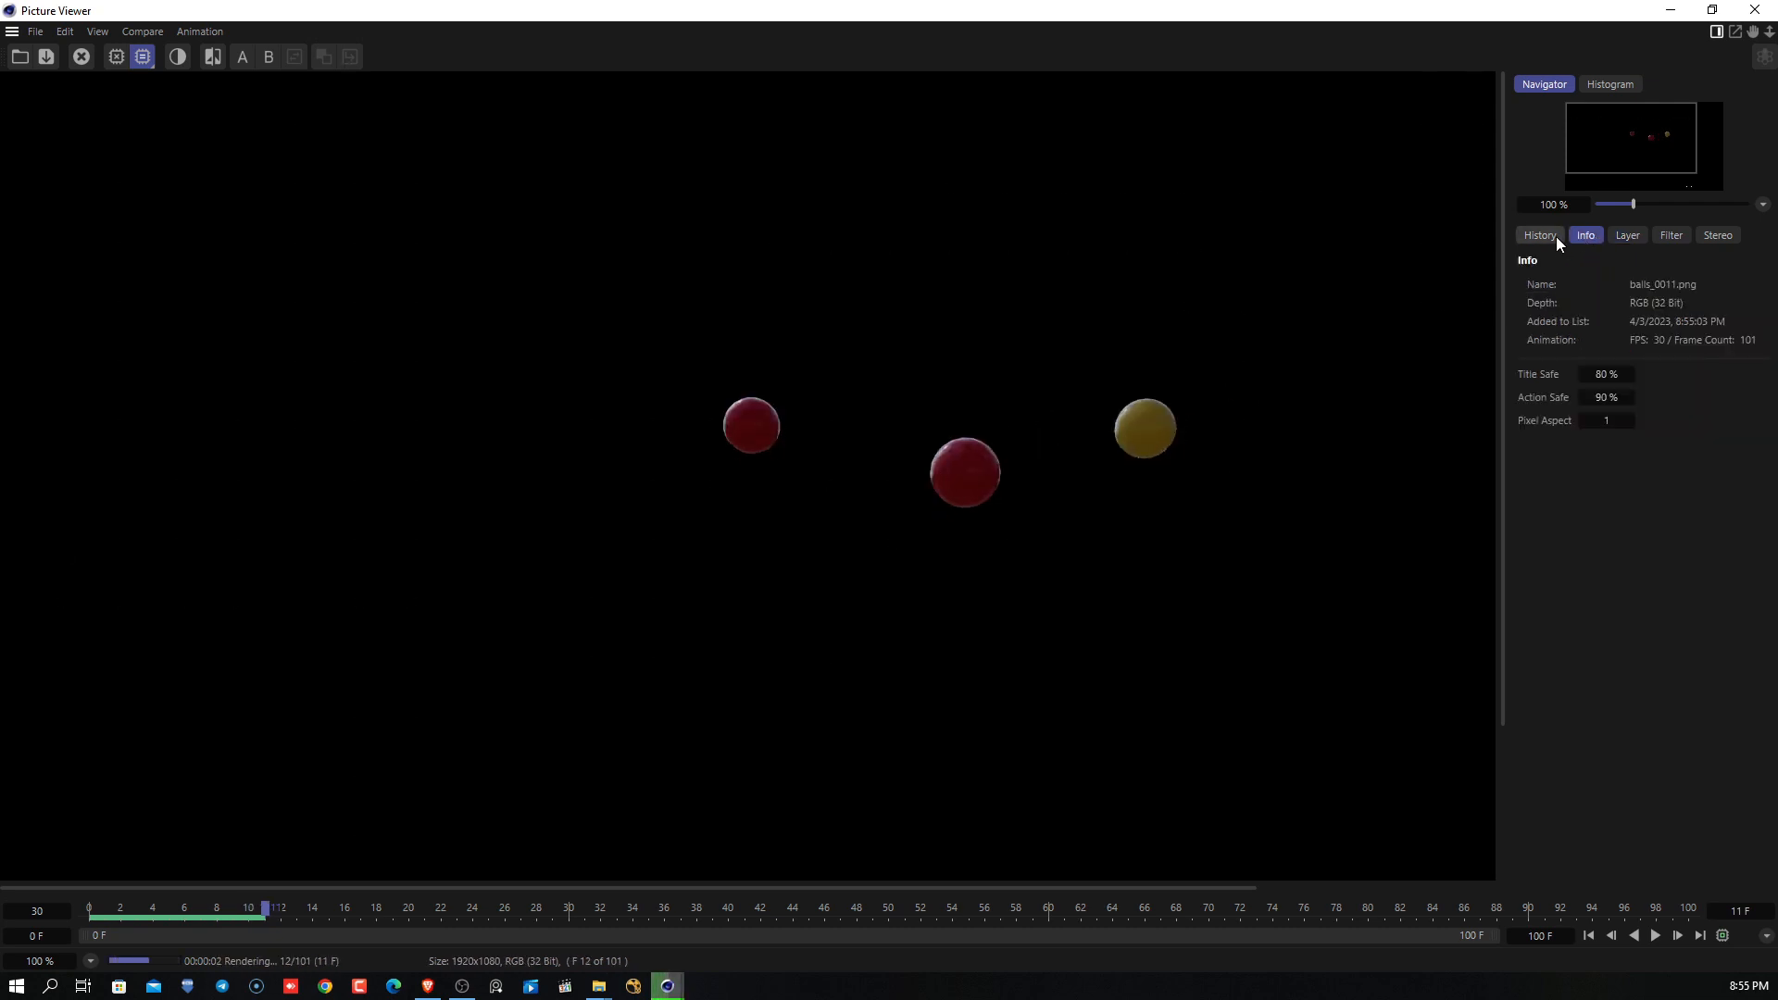
click(1548, 236)
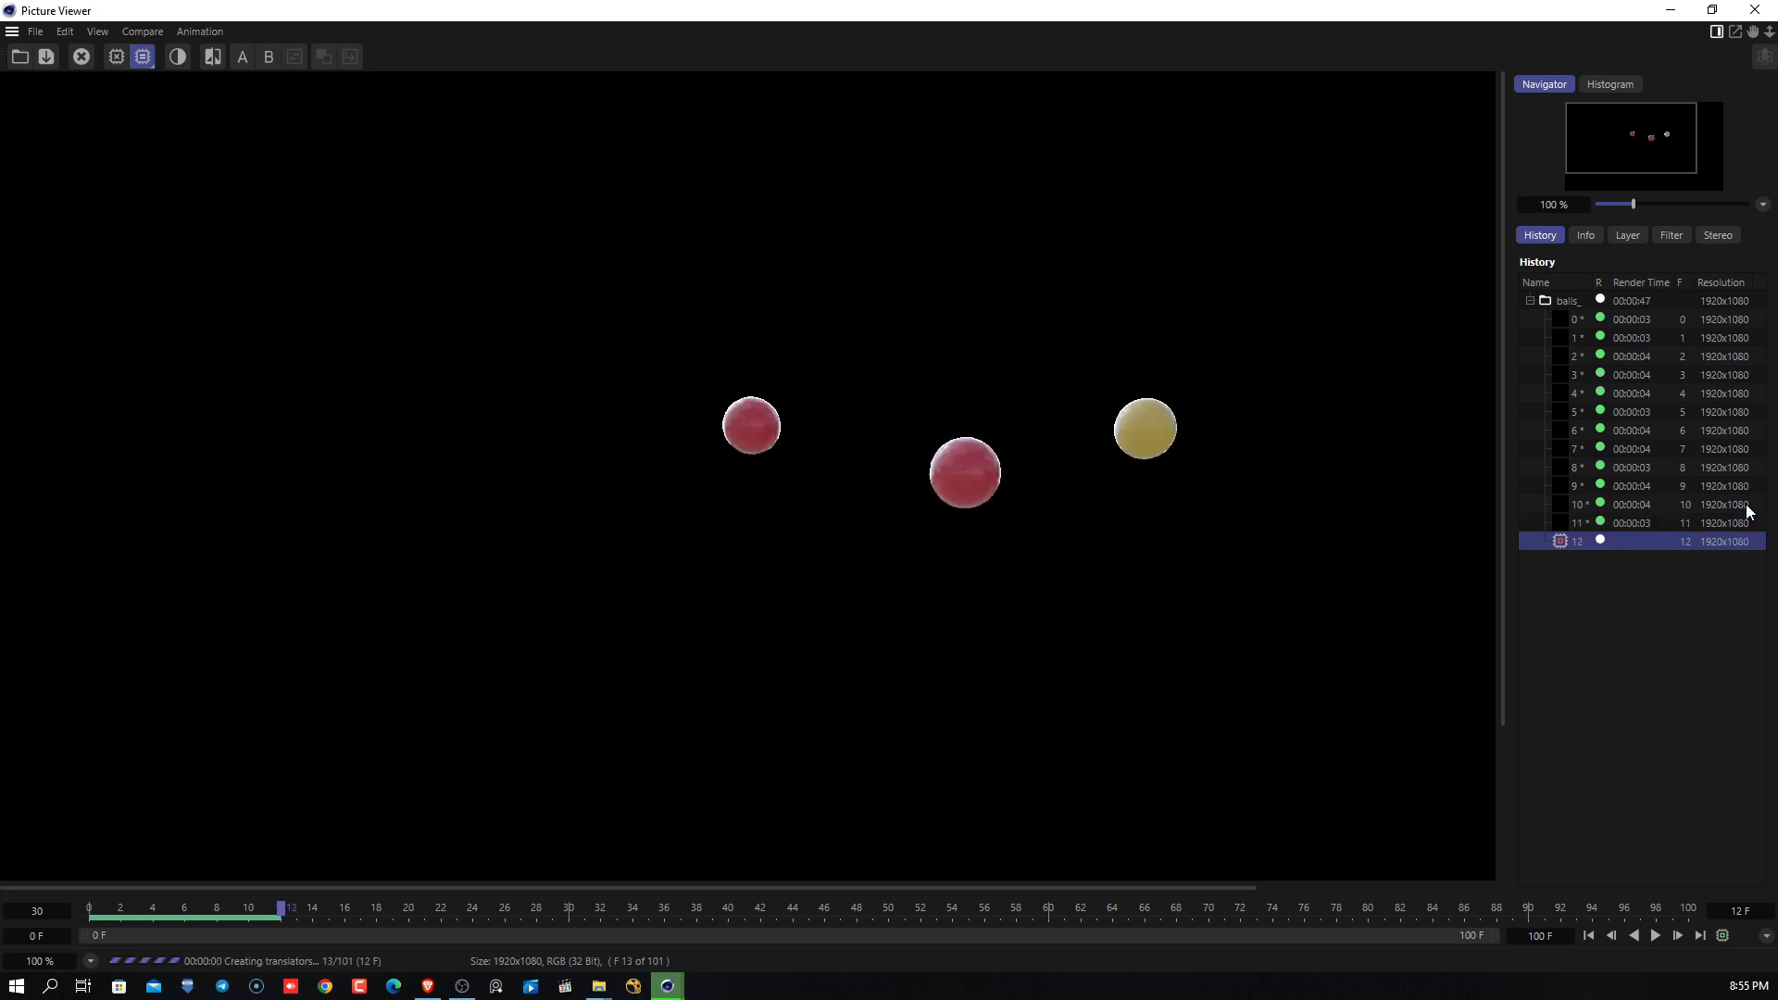